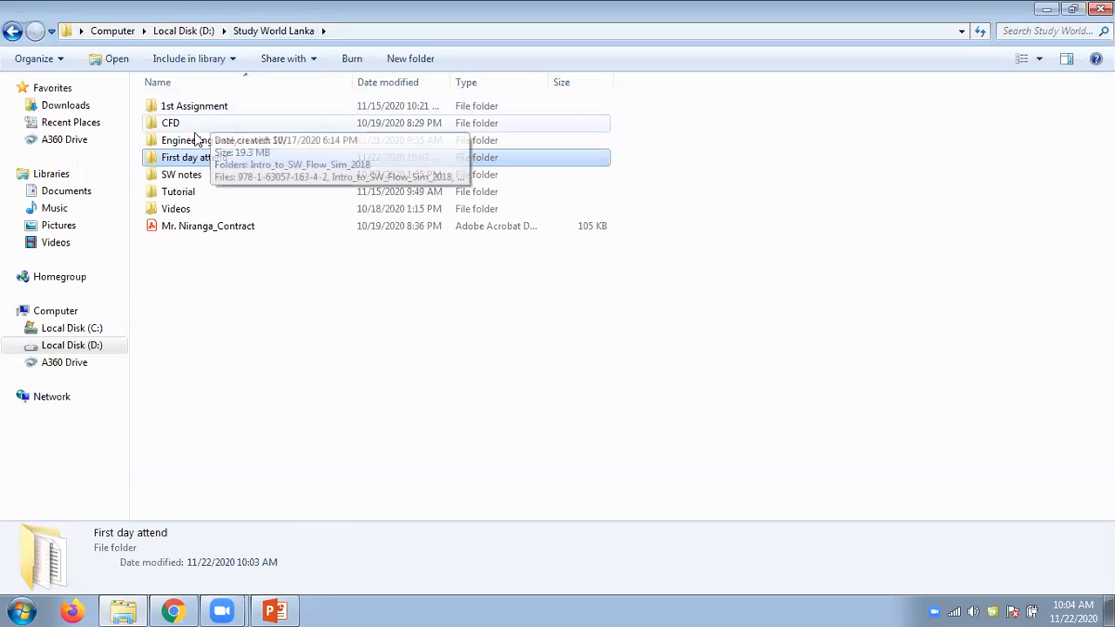
Check the Chapter 01 and Chapter 02 folders of 784-1 in Engineering analysis with SW for the HOLLOW PLATE part.
{"action": "double_click", "coordinate": [191, 142]}
{"action": "double_click", "coordinate": [181, 108]}
{"action": "double_click", "coordinate": [183, 108]}
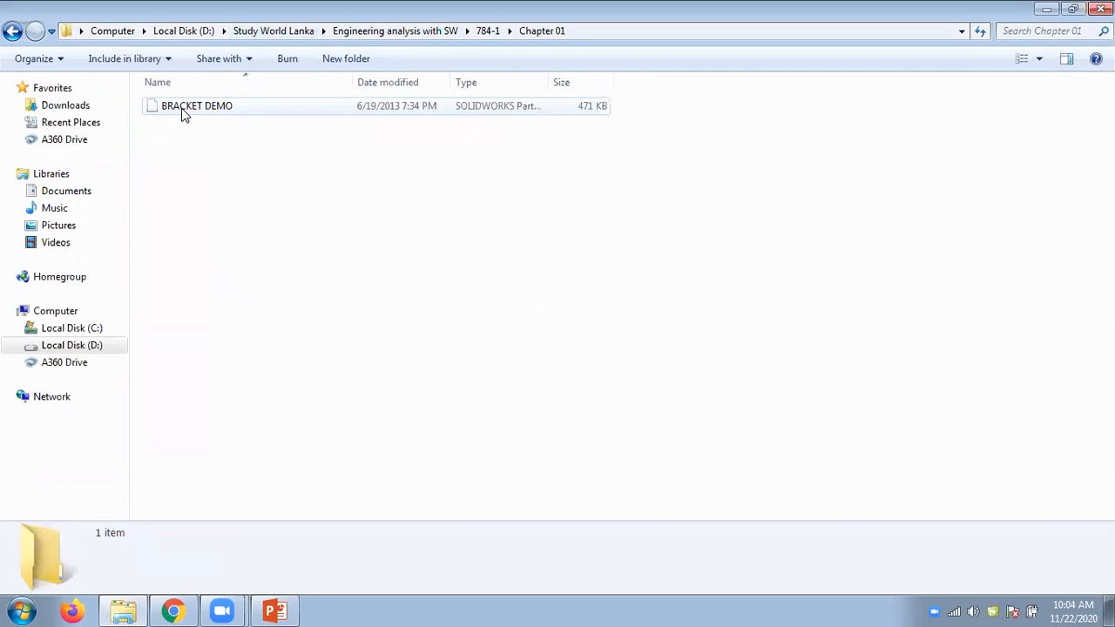
{"action": "left_click", "coordinate": [480, 32]}
{"action": "double_click", "coordinate": [202, 124]}
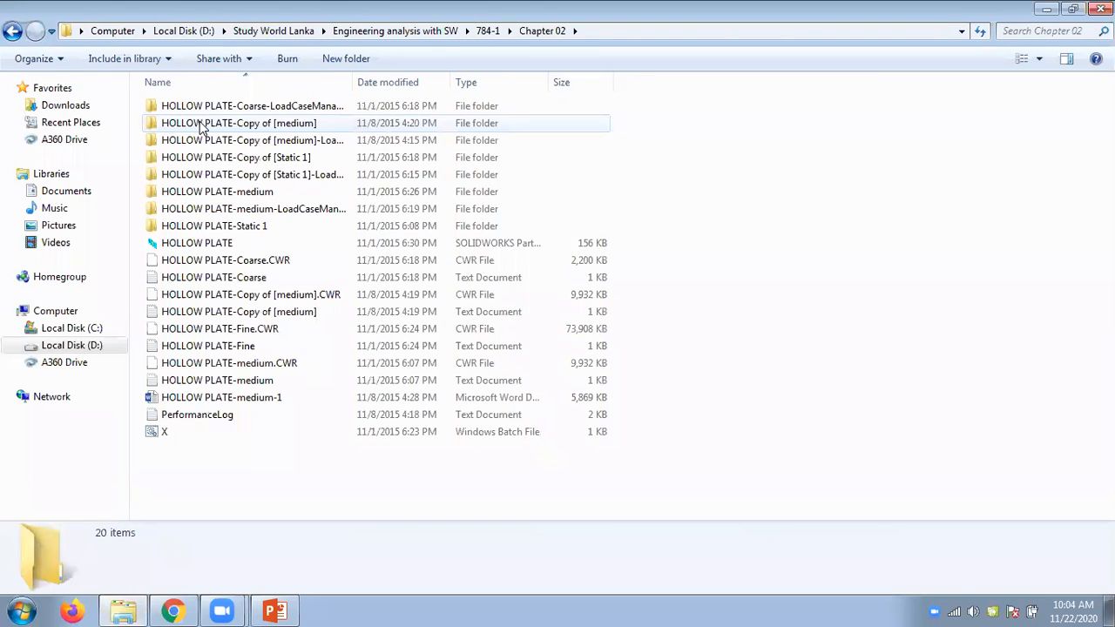
{"action": "left_click", "coordinate": [175, 245]}
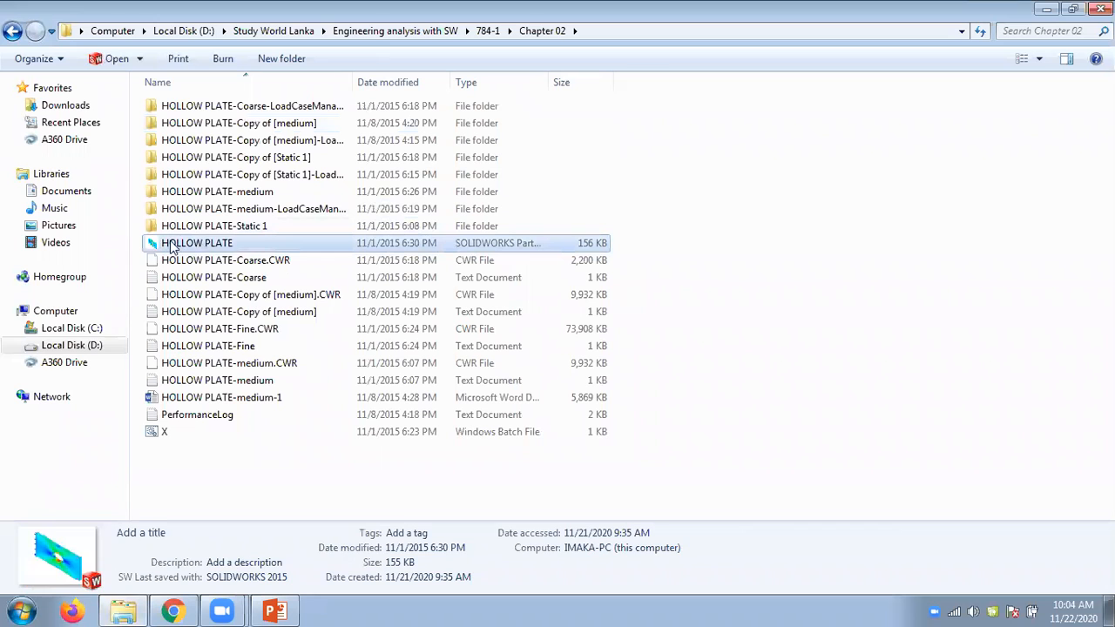
{"action": "left_click", "coordinate": [394, 32]}
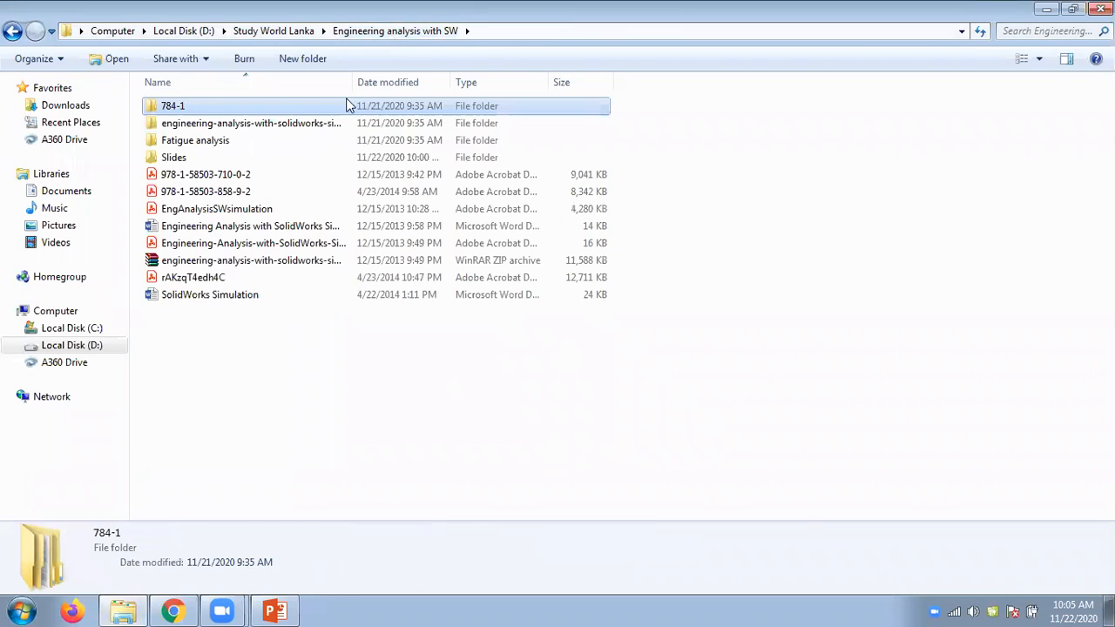
{"action": "double_click", "coordinate": [197, 124]}
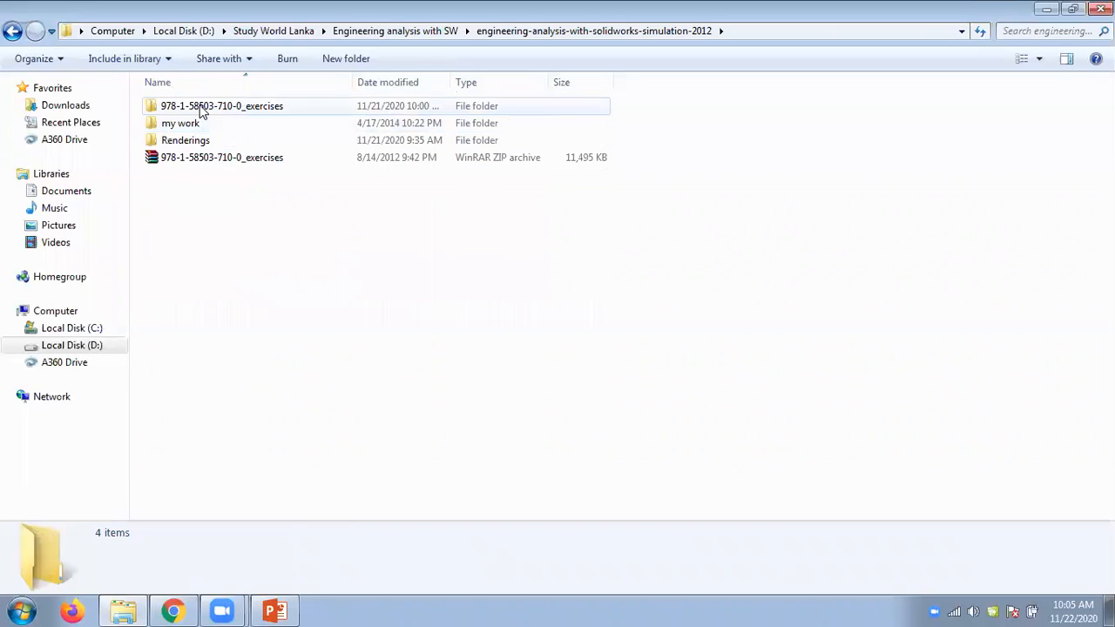
{"action": "double_click", "coordinate": [199, 106]}
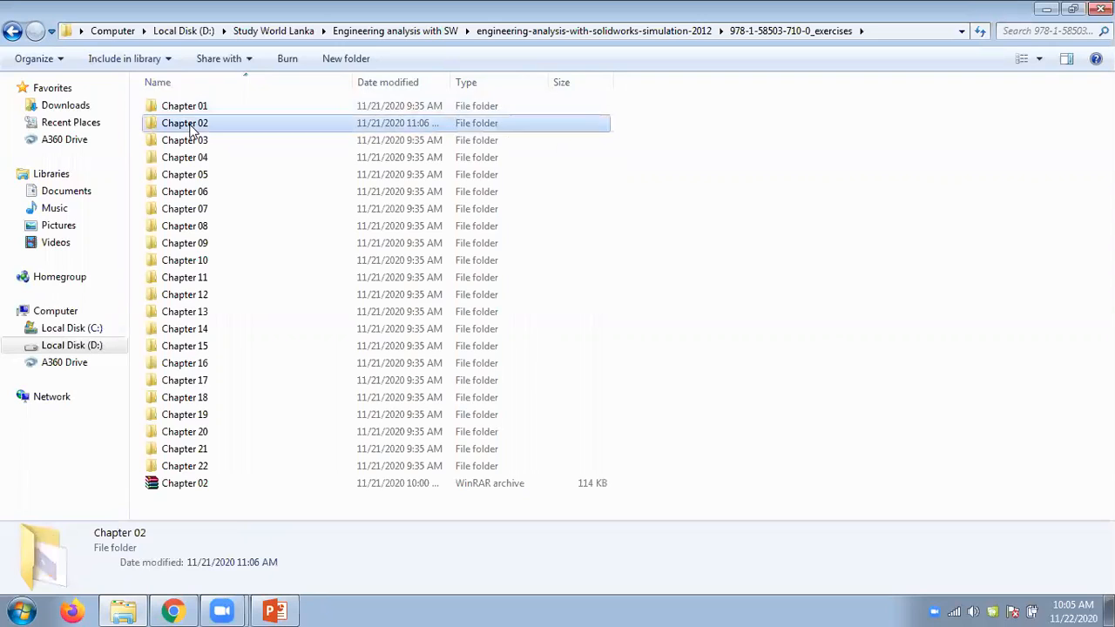
{"action": "double_click", "coordinate": [191, 122]}
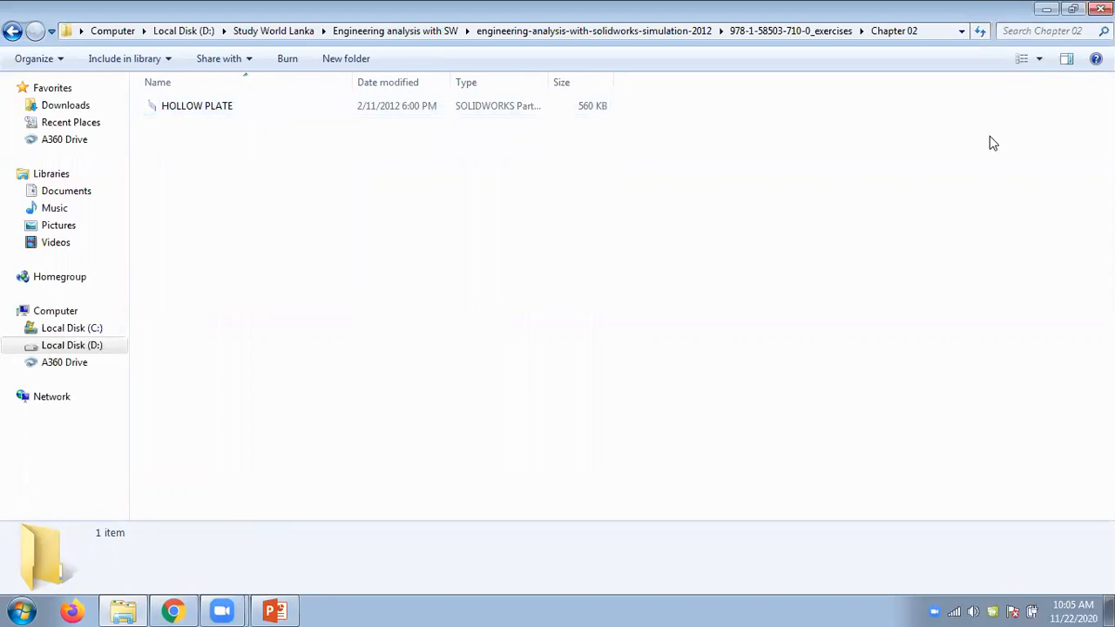
{"action": "left_click", "coordinate": [1041, 60]}
{"action": "left_click", "coordinate": [1054, 48]}
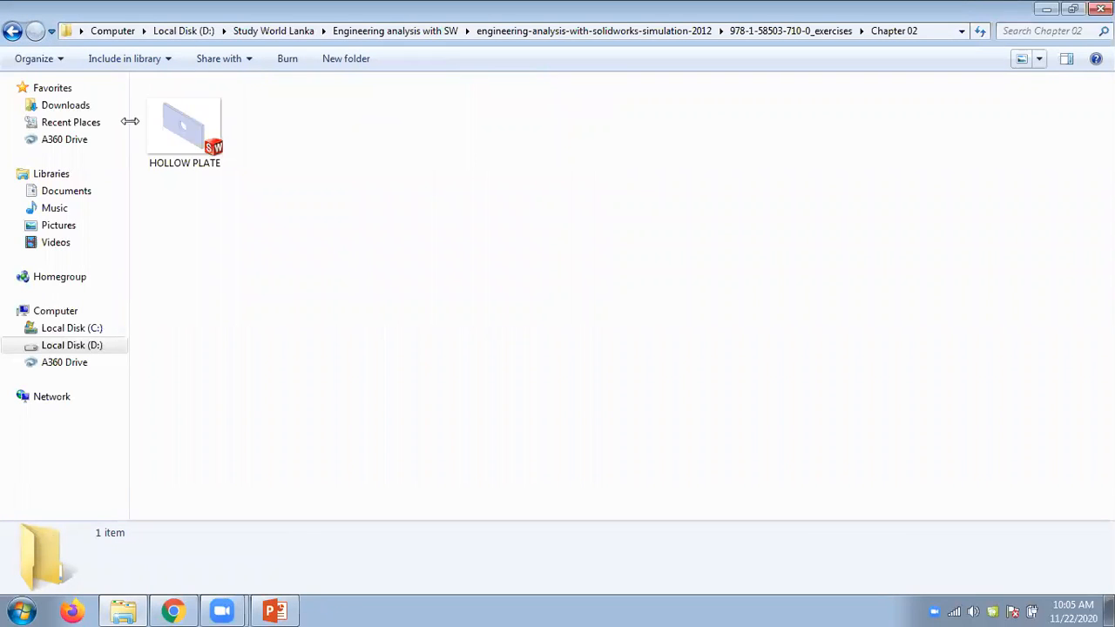
{"action": "double_click", "coordinate": [170, 121]}
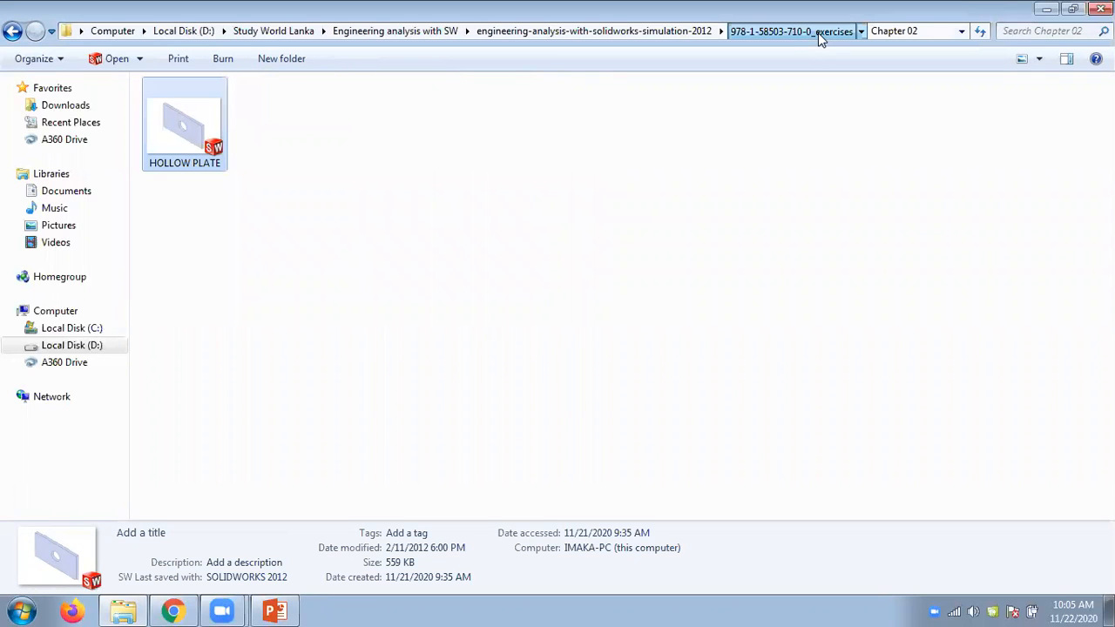
{"action": "left_click", "coordinate": [791, 30]}
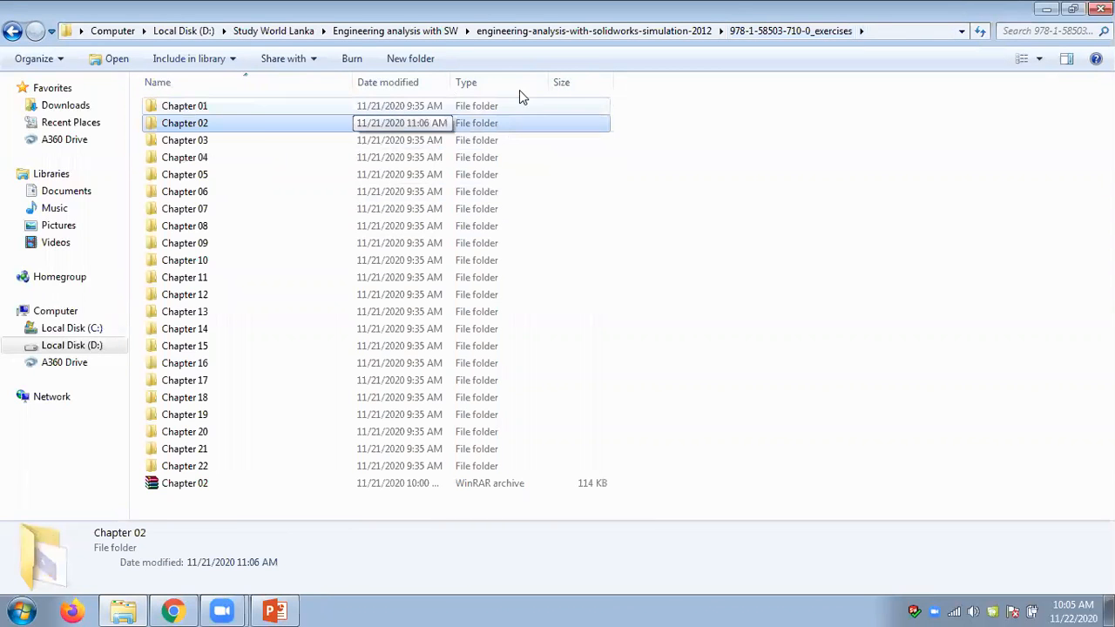
{"action": "left_click", "coordinate": [688, 33]}
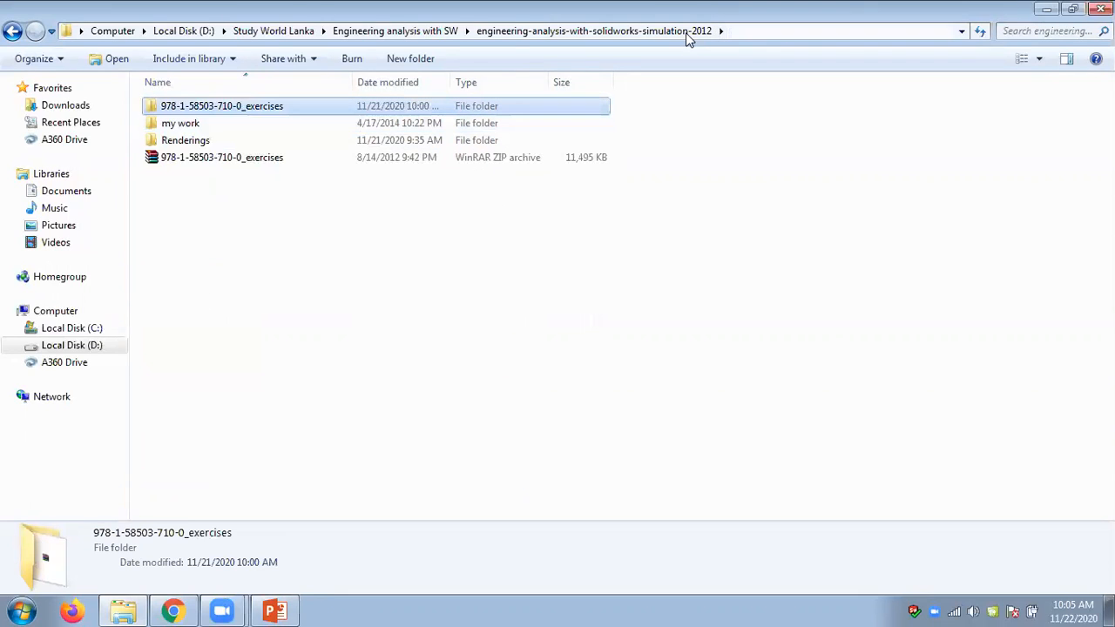
{"action": "double_click", "coordinate": [265, 109]}
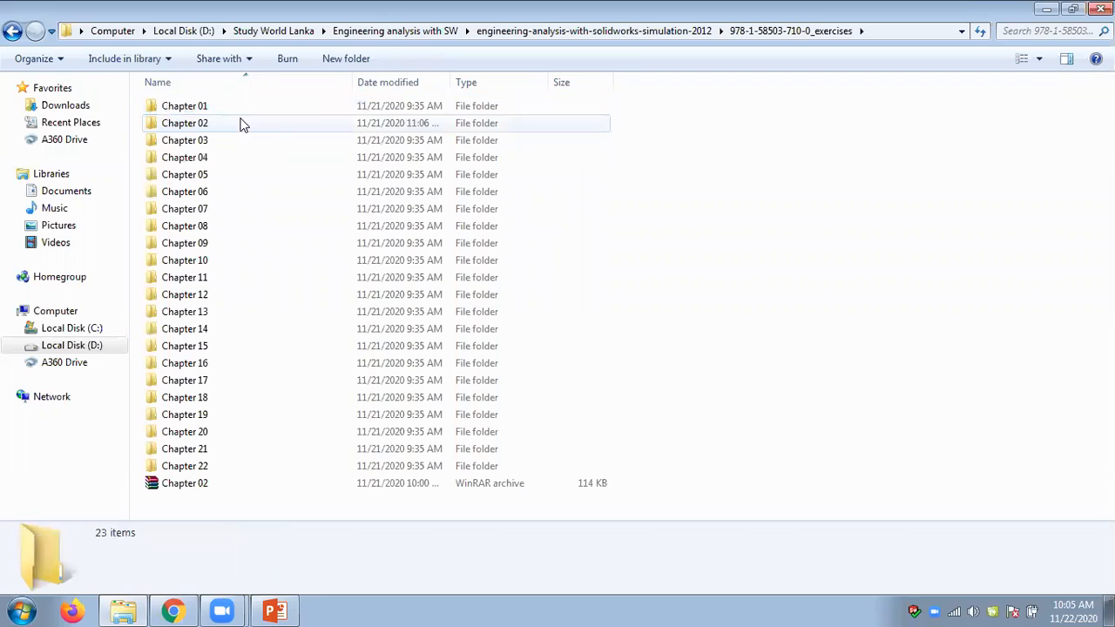
{"action": "double_click", "coordinate": [185, 123]}
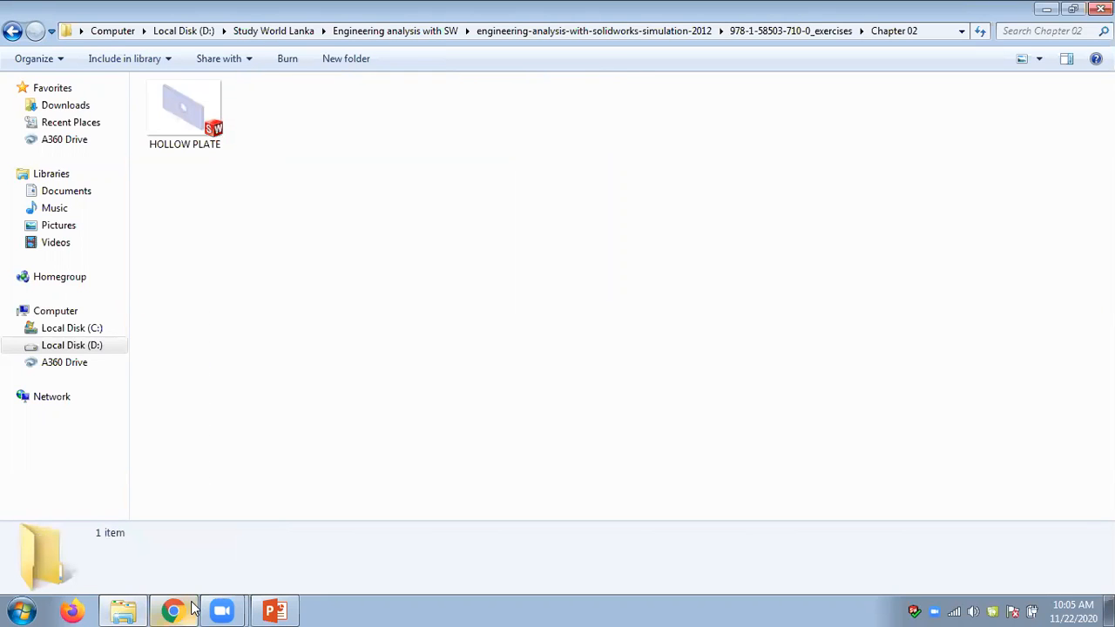
Switch to the Chapter 02 presentation in PowerPoint and review the project description and procedure slides.
{"action": "left_click", "coordinate": [275, 610]}
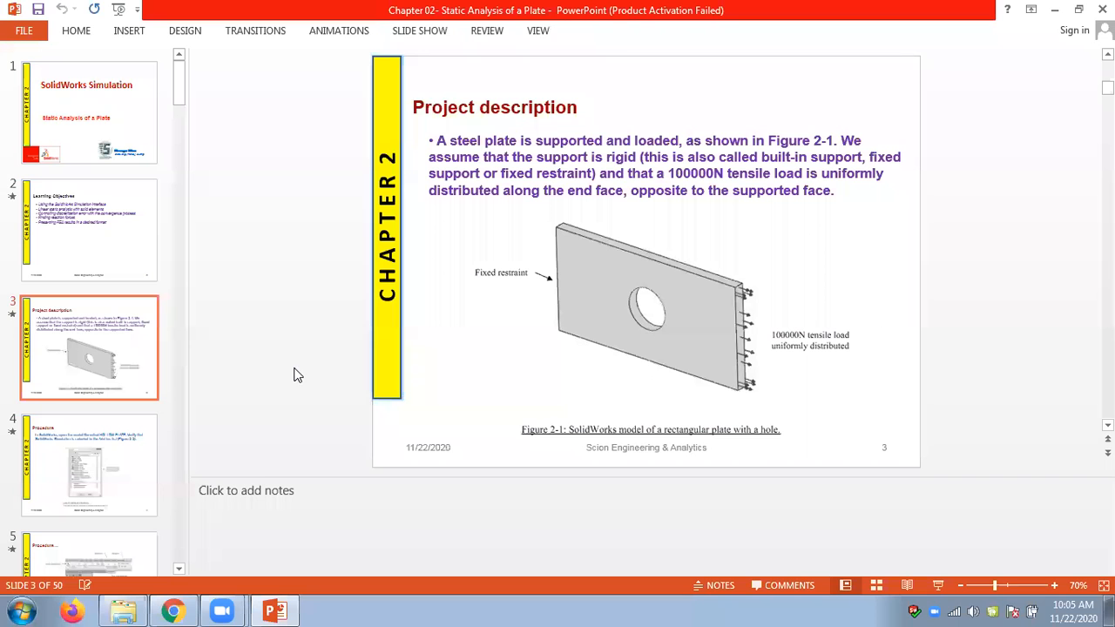
{"action": "scroll", "coordinate": [295, 375], "scroll_direction": "down", "scroll_amount": 1}
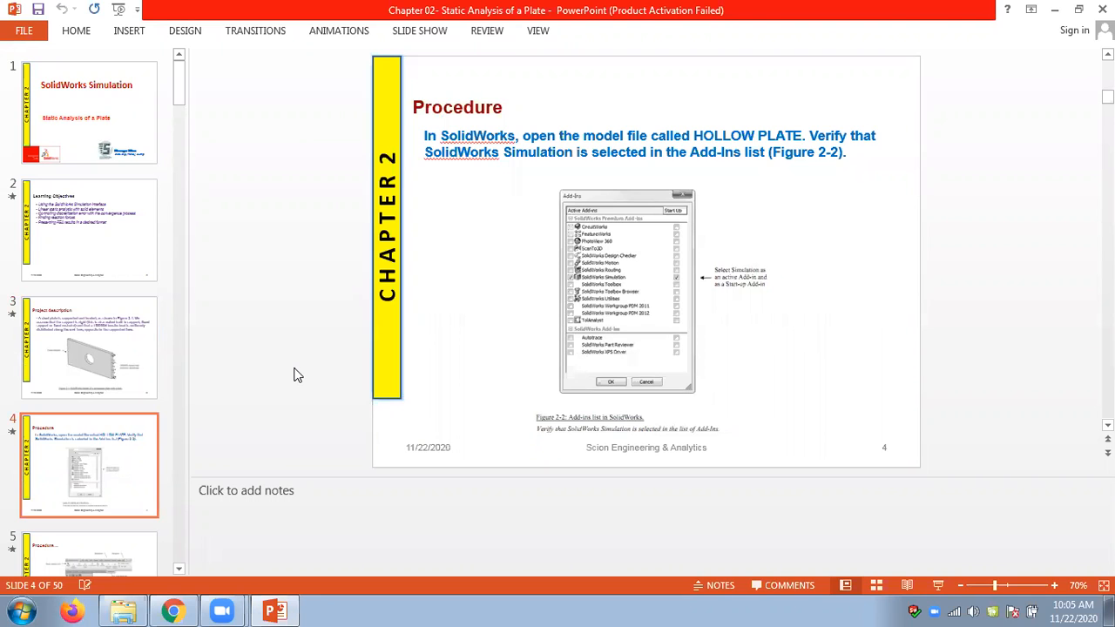
{"action": "scroll", "coordinate": [294, 375], "scroll_direction": "down", "scroll_amount": 1}
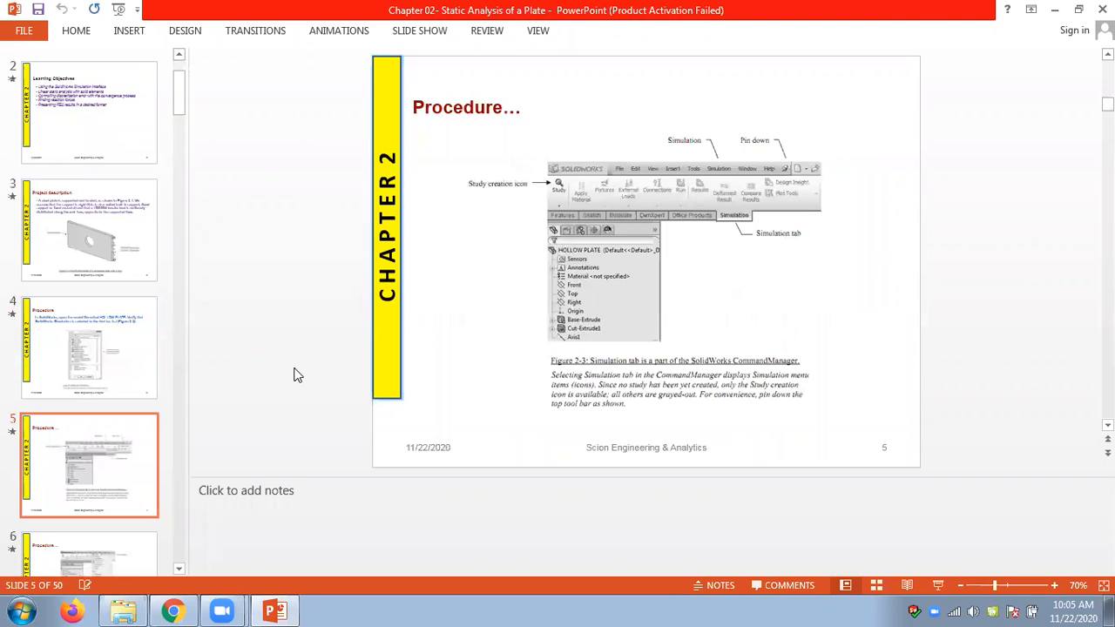
{"action": "scroll", "coordinate": [295, 374], "scroll_direction": "down", "scroll_amount": 1}
{"action": "scroll", "coordinate": [295, 374], "scroll_direction": "down", "scroll_amount": 3}
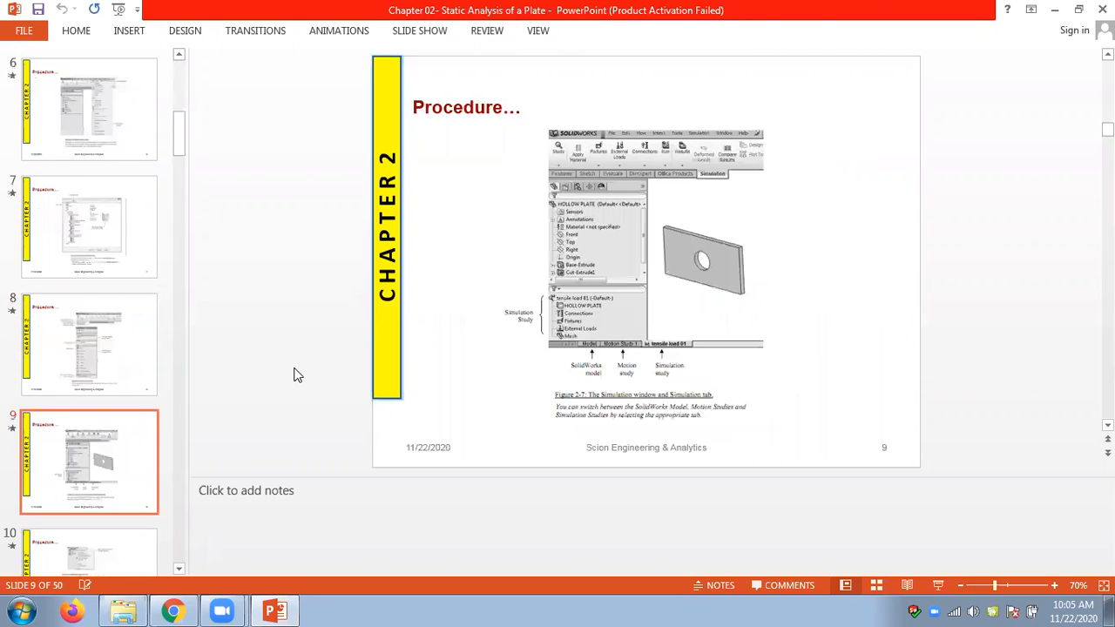
{"action": "scroll", "coordinate": [294, 374], "scroll_direction": "down", "scroll_amount": 1}
{"action": "scroll", "coordinate": [294, 375], "scroll_direction": "down", "scroll_amount": 1}
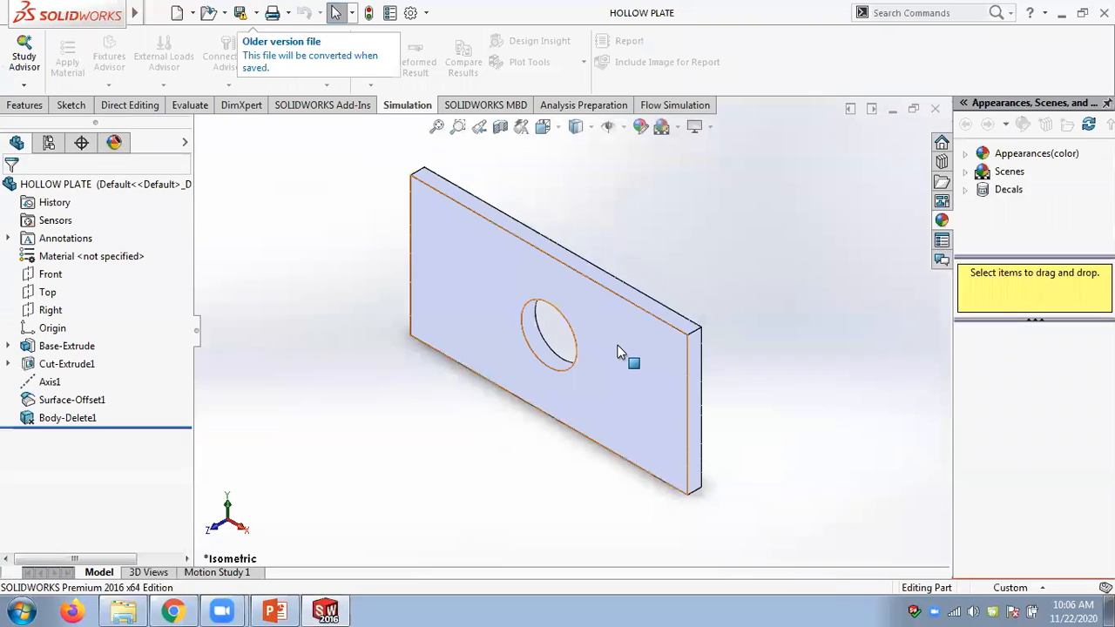
Inspect the plate model from a slightly different angle and check that Simulation is enabled among the CommandManager tabs.
{"action": "middle_click_drag", "start_coordinate": [647, 256], "coordinate": [615, 329]}
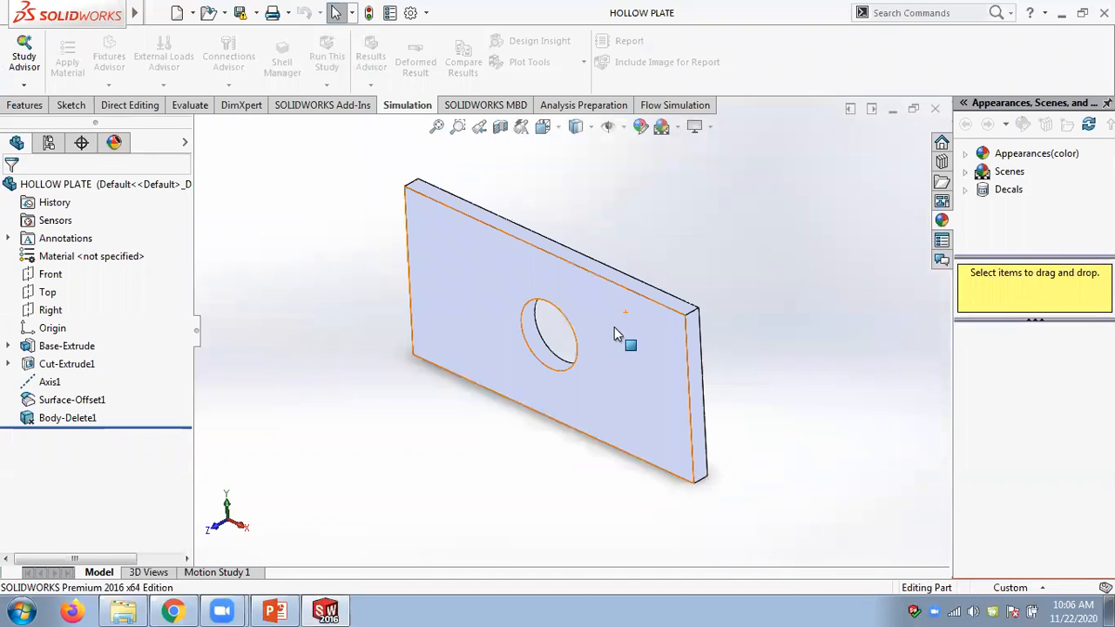
{"action": "right_click", "coordinate": [413, 111]}
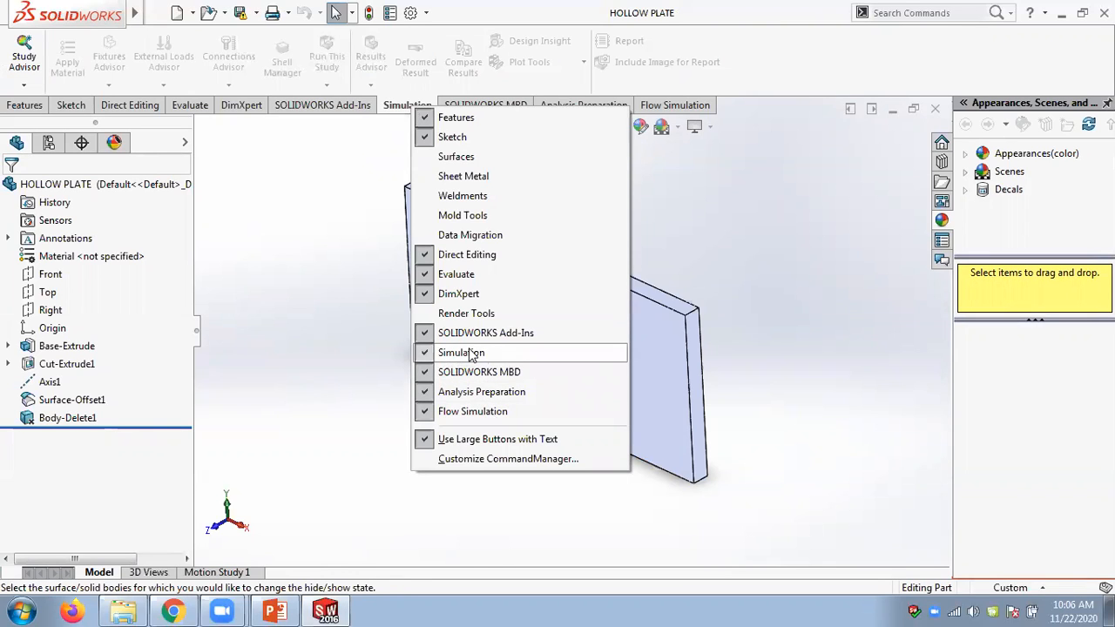
{"action": "left_click", "coordinate": [792, 75]}
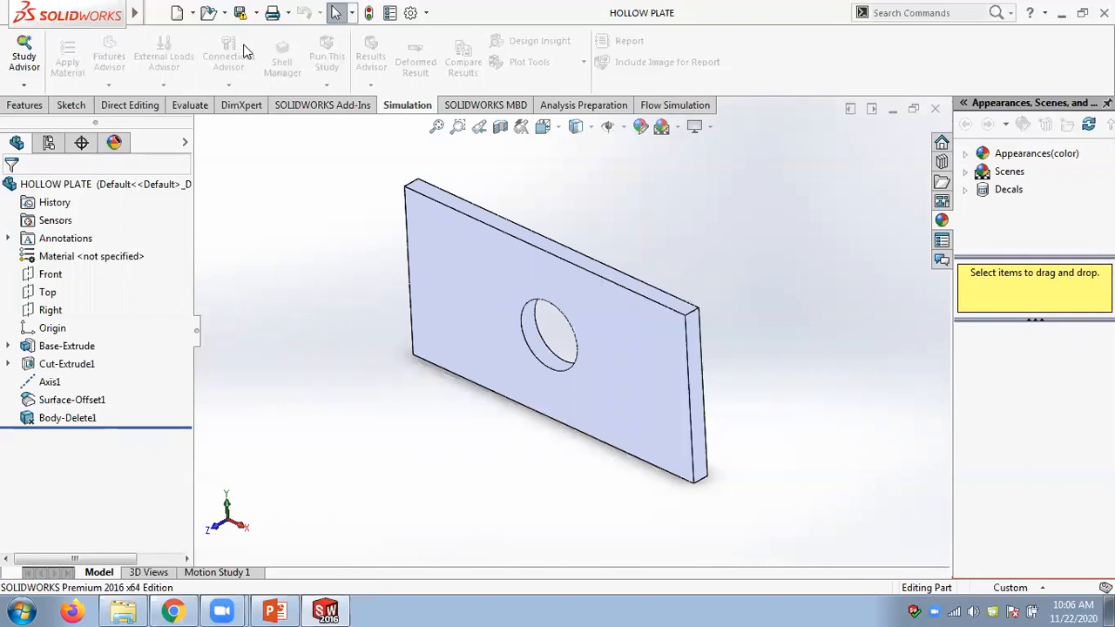
Open the Add-Ins list and set SOLIDWORKS Simulation as an active add-in that loads at start-up.
{"action": "mouse_move", "coordinate": [155, 13]}
{"action": "left_click", "coordinate": [286, 13]}
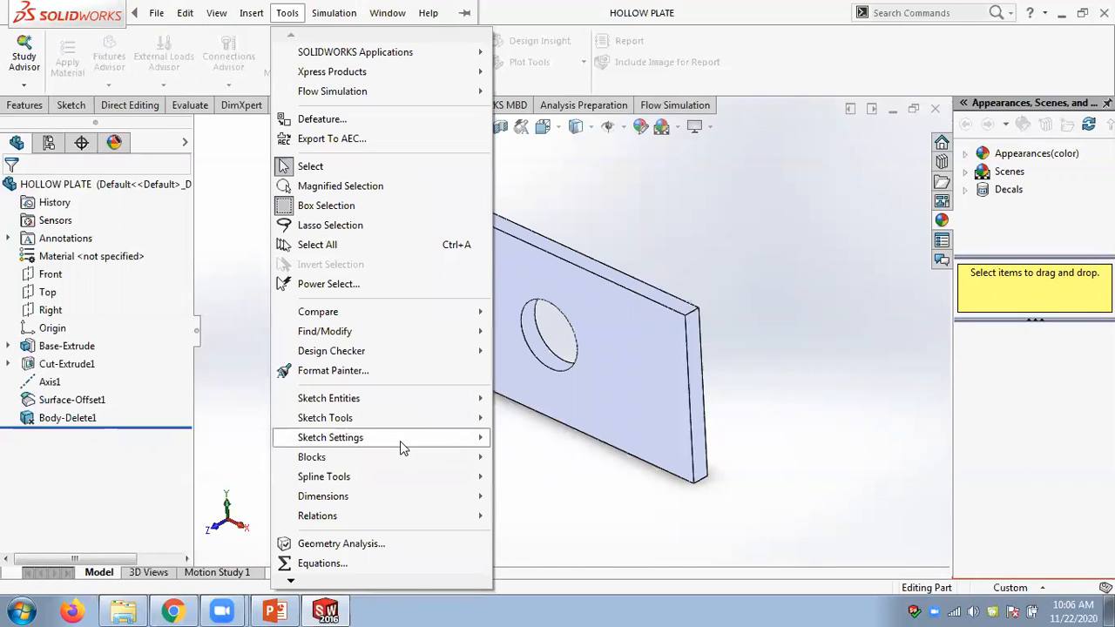
{"action": "mouse_move", "coordinate": [293, 582]}
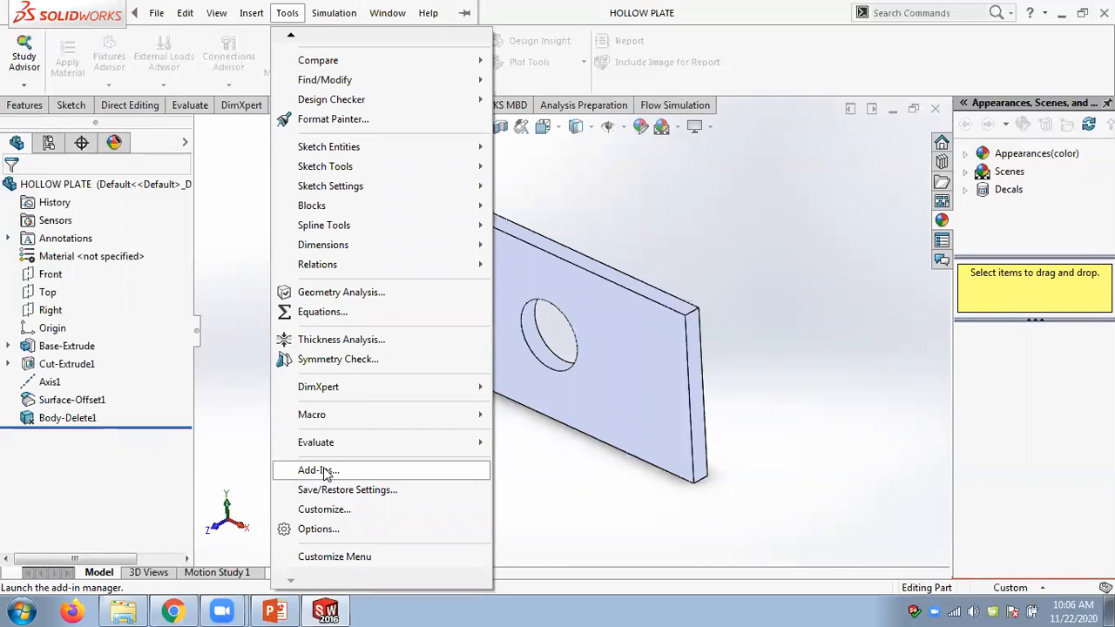
{"action": "left_click", "coordinate": [319, 470]}
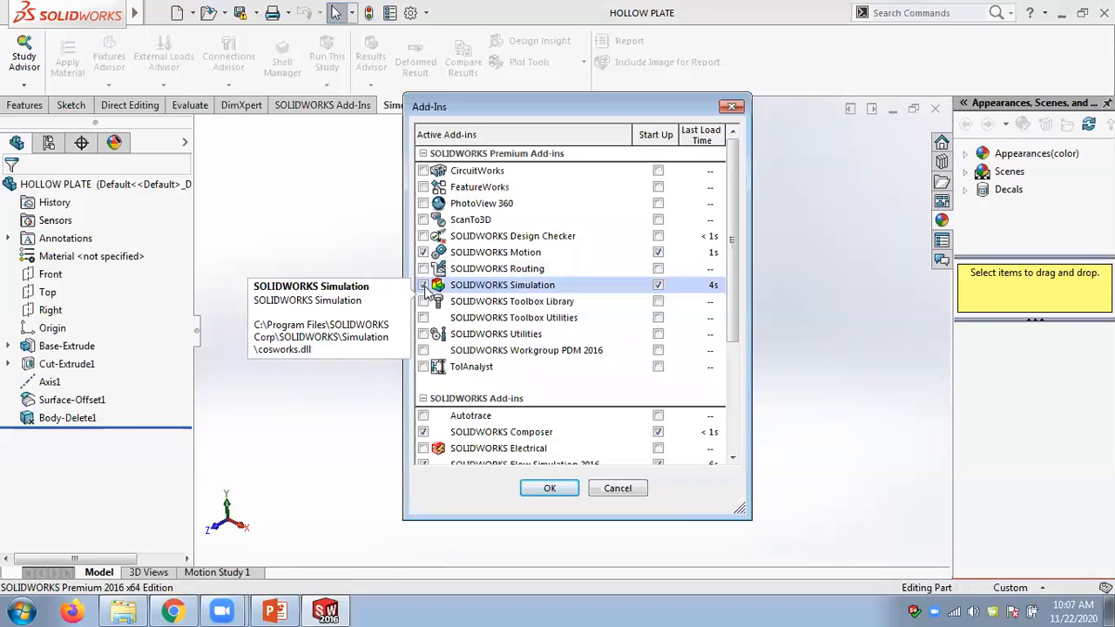
{"action": "left_click", "coordinate": [659, 285]}
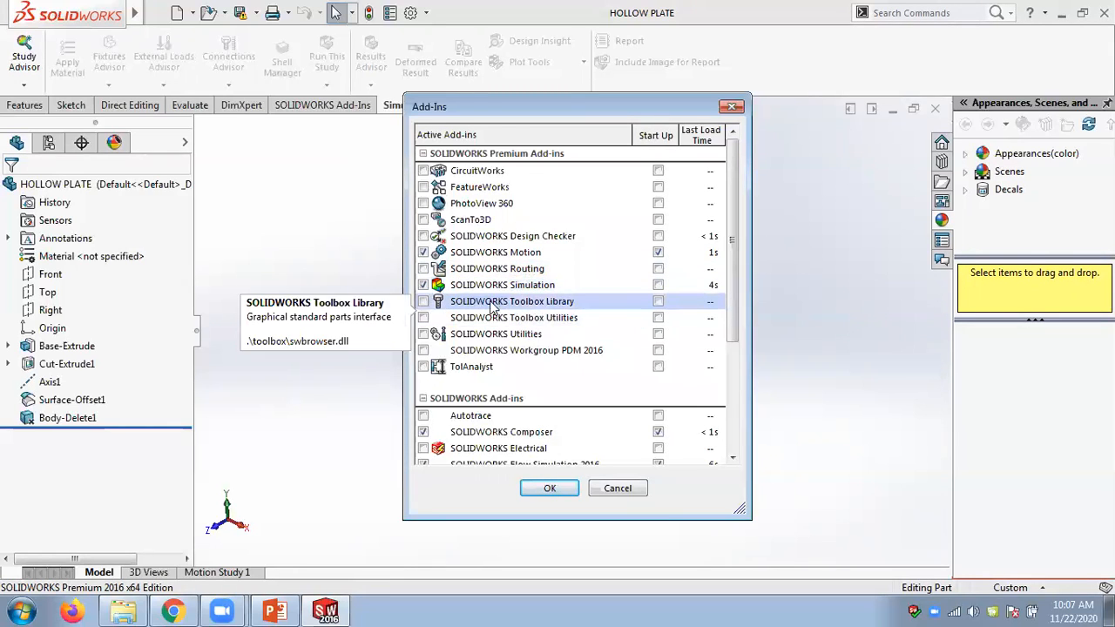
{"action": "left_click", "coordinate": [658, 286]}
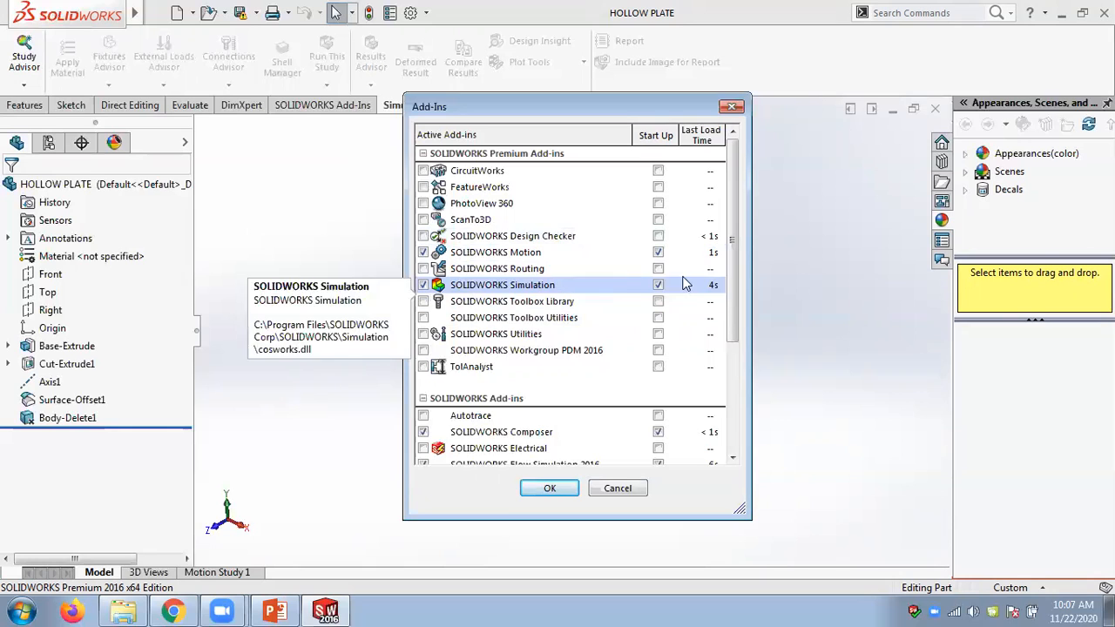
Look through the remaining add-ins, keep SOLIDWORKS Simulation enabled at start-up, and accept the settings.
{"action": "scroll", "coordinate": [732, 299], "scroll_direction": "down", "scroll_amount": 3}
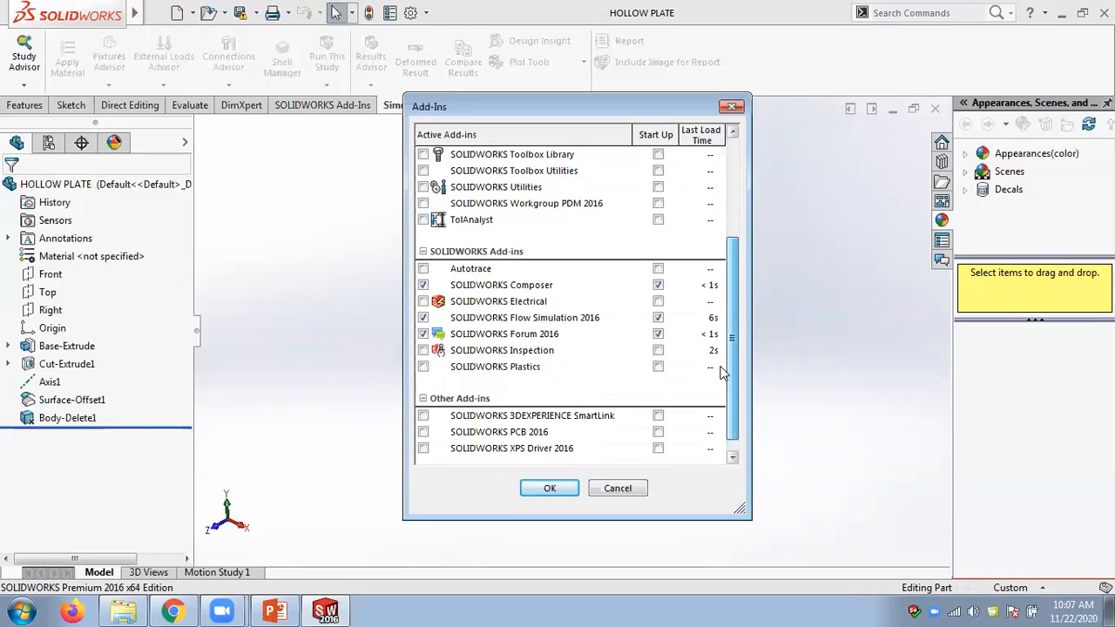
{"action": "scroll", "coordinate": [721, 372], "scroll_direction": "down", "scroll_amount": 1}
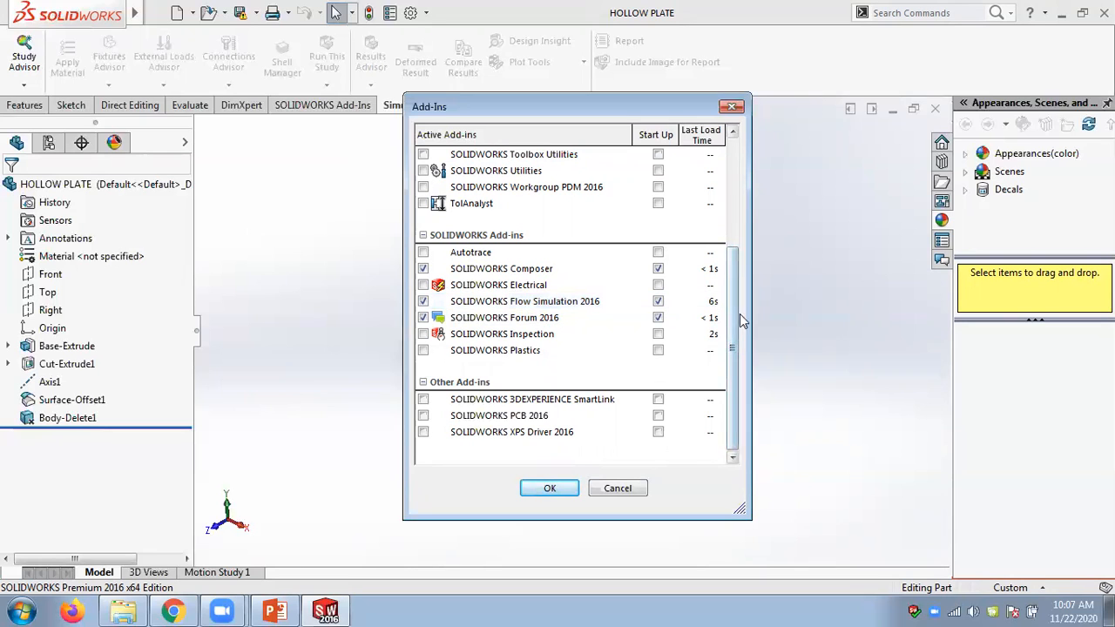
{"action": "left_click_drag", "start_coordinate": [737, 322], "coordinate": [732, 209]}
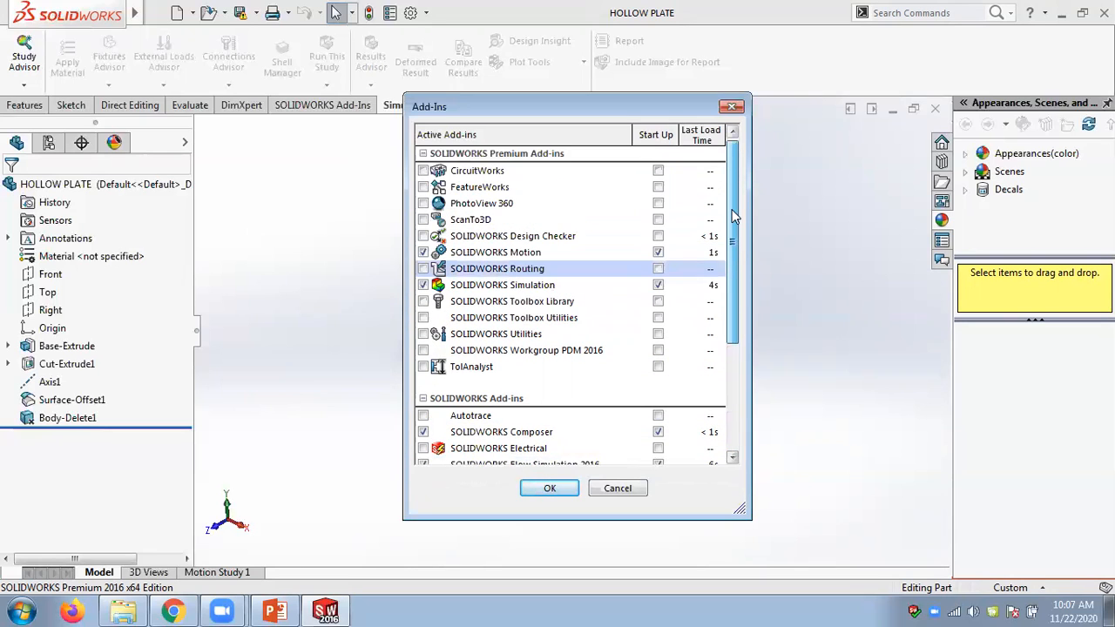
{"action": "left_click", "coordinate": [666, 290]}
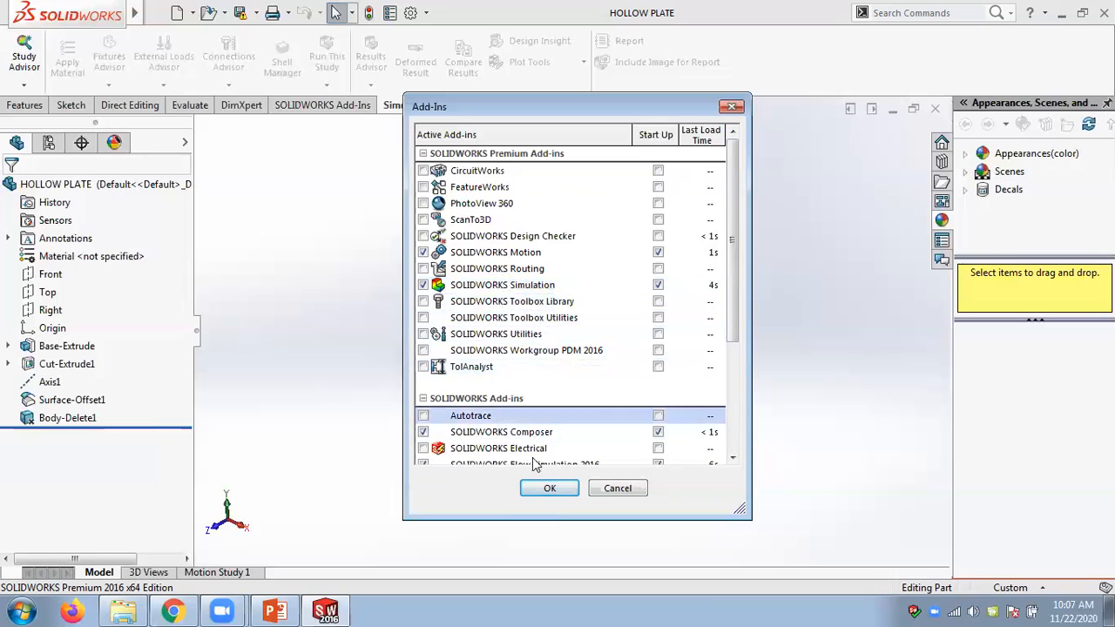
{"action": "left_click", "coordinate": [545, 488]}
Review the Add-Ins list again down to SOLIDWORKS Flow Simulation 2016 and close it without changes.
{"action": "mouse_move", "coordinate": [137, 14]}
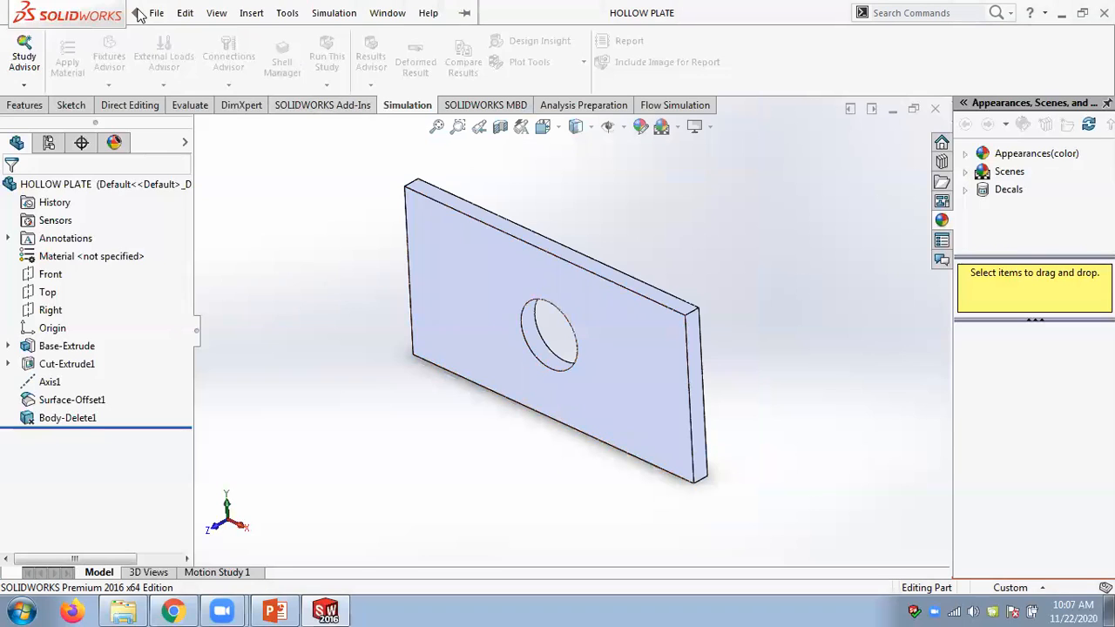
{"action": "left_click", "coordinate": [286, 13]}
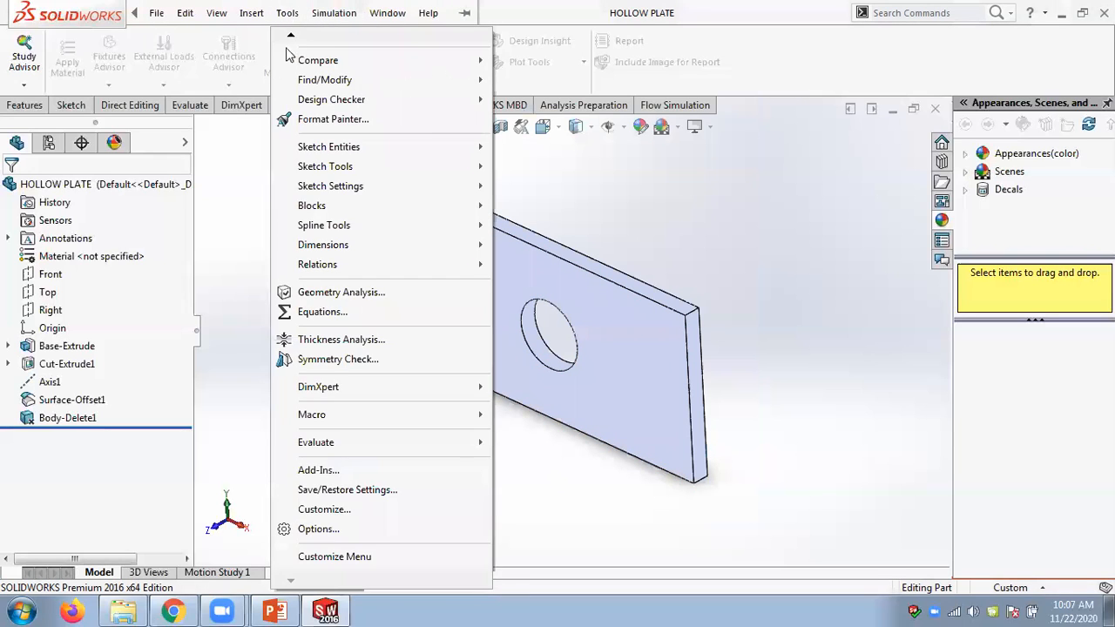
{"action": "left_click", "coordinate": [337, 470]}
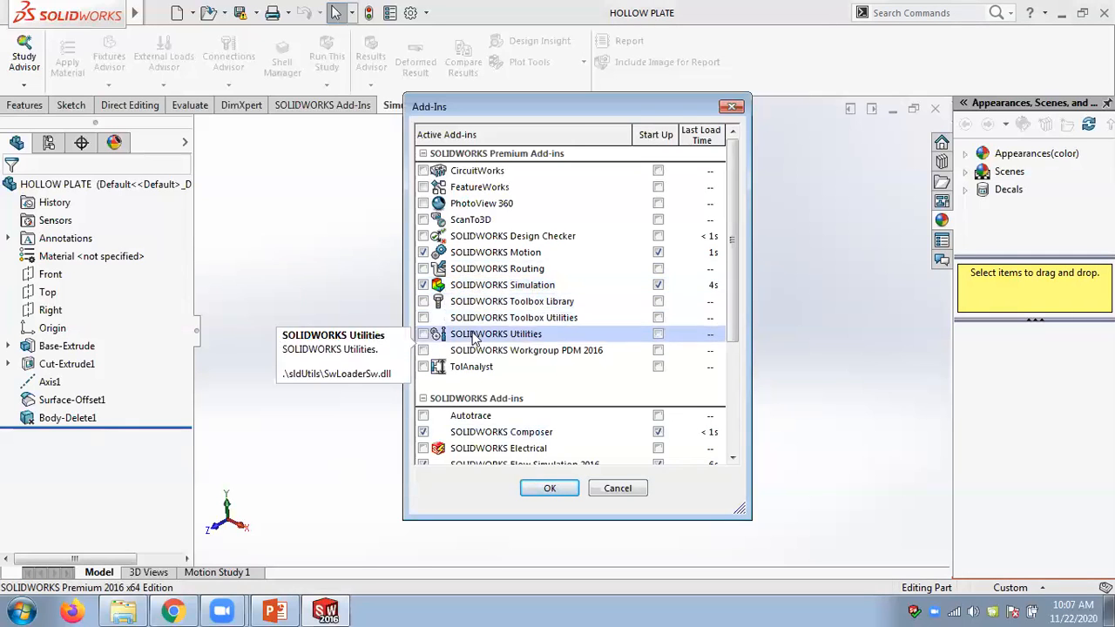
{"action": "scroll", "coordinate": [736, 298], "scroll_direction": "down", "scroll_amount": 3}
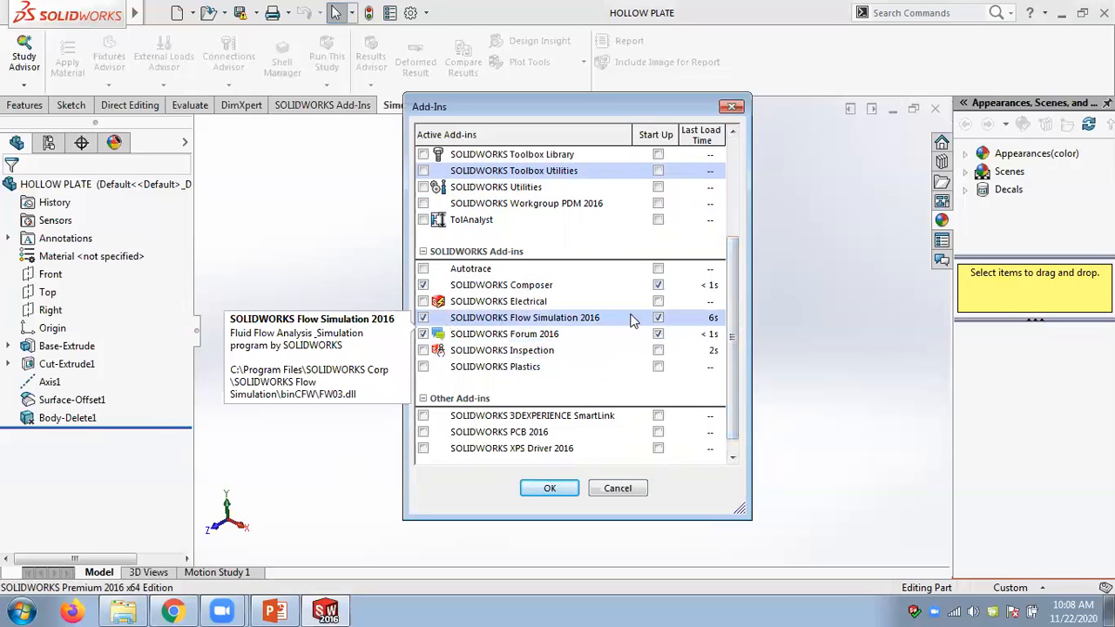
{"action": "left_click", "coordinate": [616, 489]}
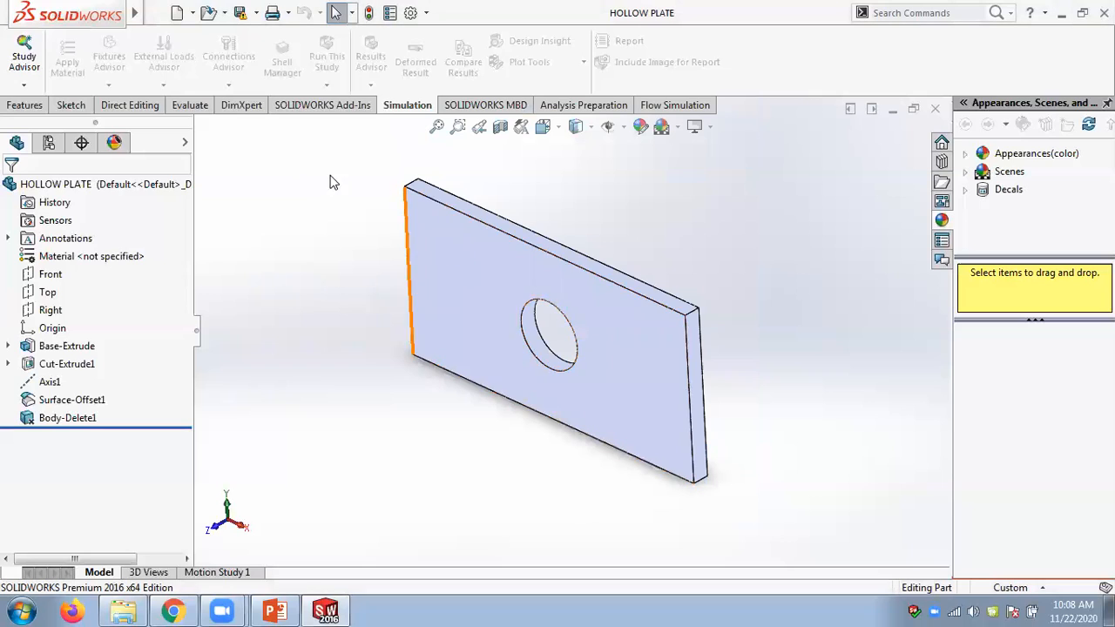
Check that the Simulation command list is available and that Simulation is enabled among the CommandManager tabs.
{"action": "mouse_move", "coordinate": [112, 24]}
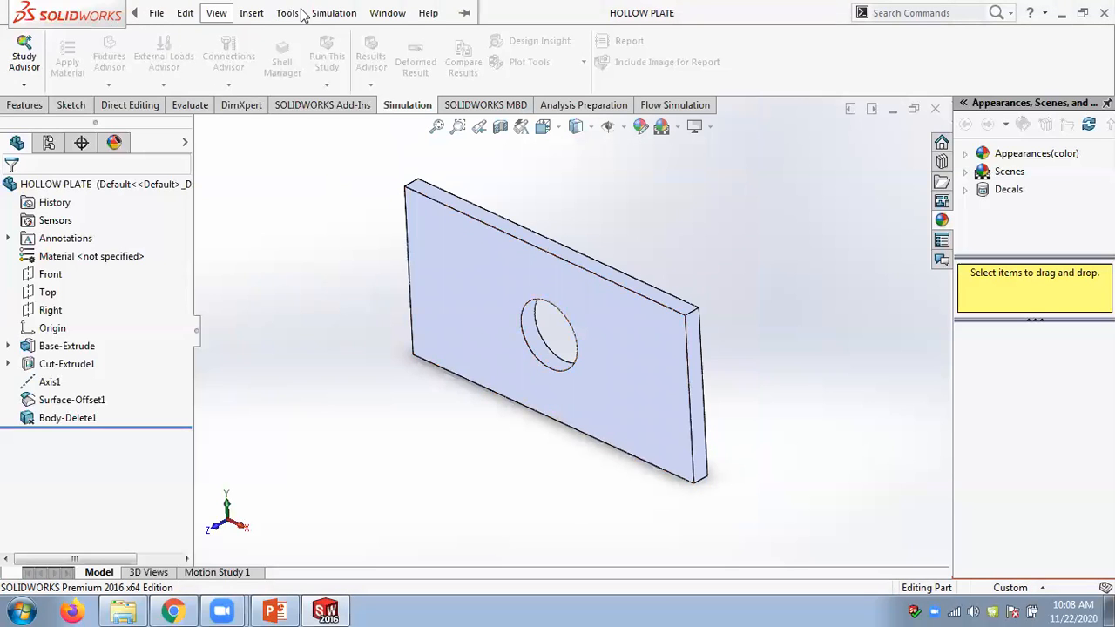
{"action": "left_click", "coordinate": [333, 13]}
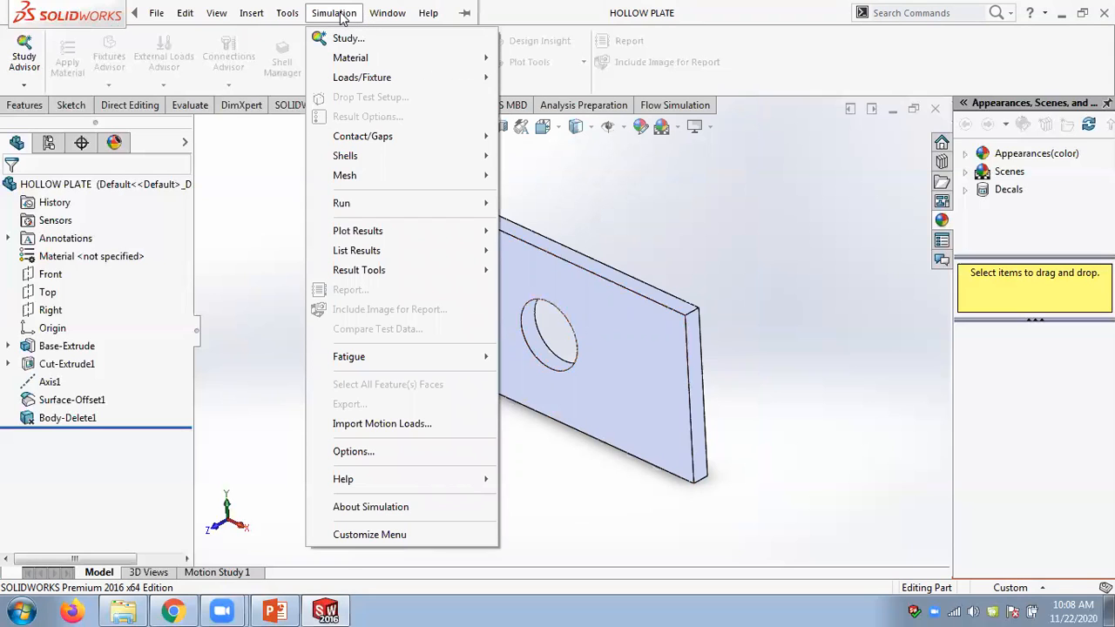
{"action": "left_click", "coordinate": [584, 182]}
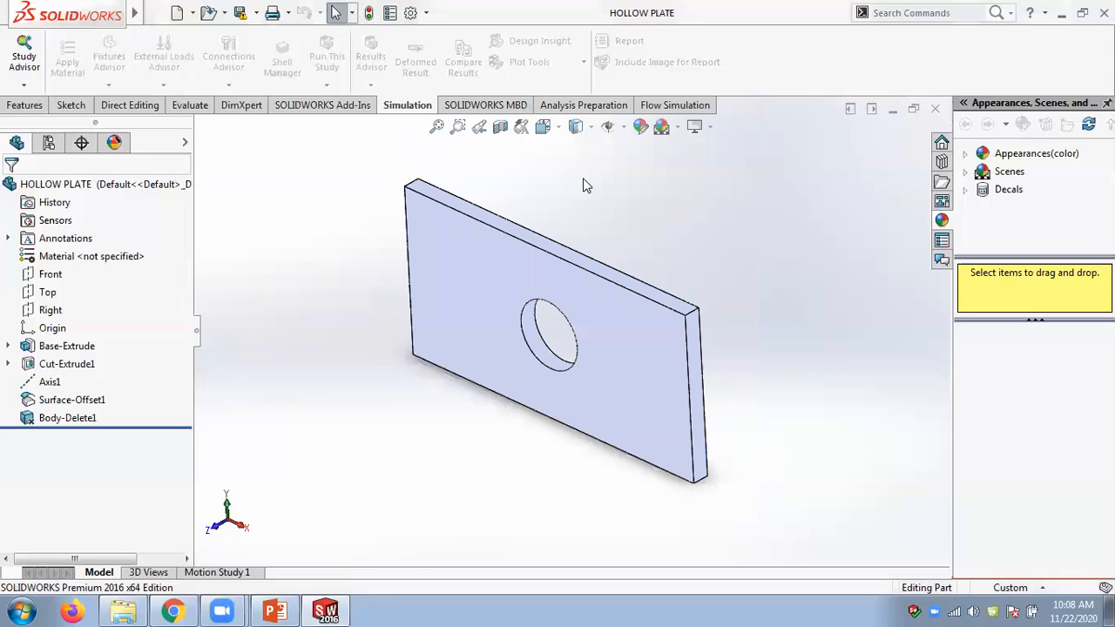
{"action": "right_click", "coordinate": [389, 104]}
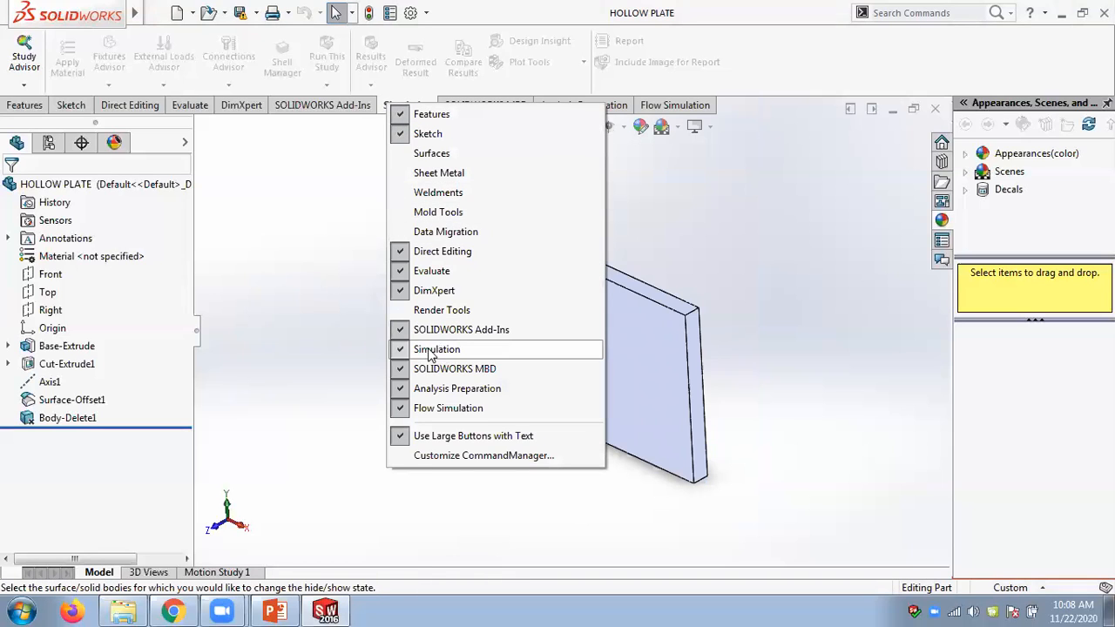
{"action": "left_click", "coordinate": [322, 190]}
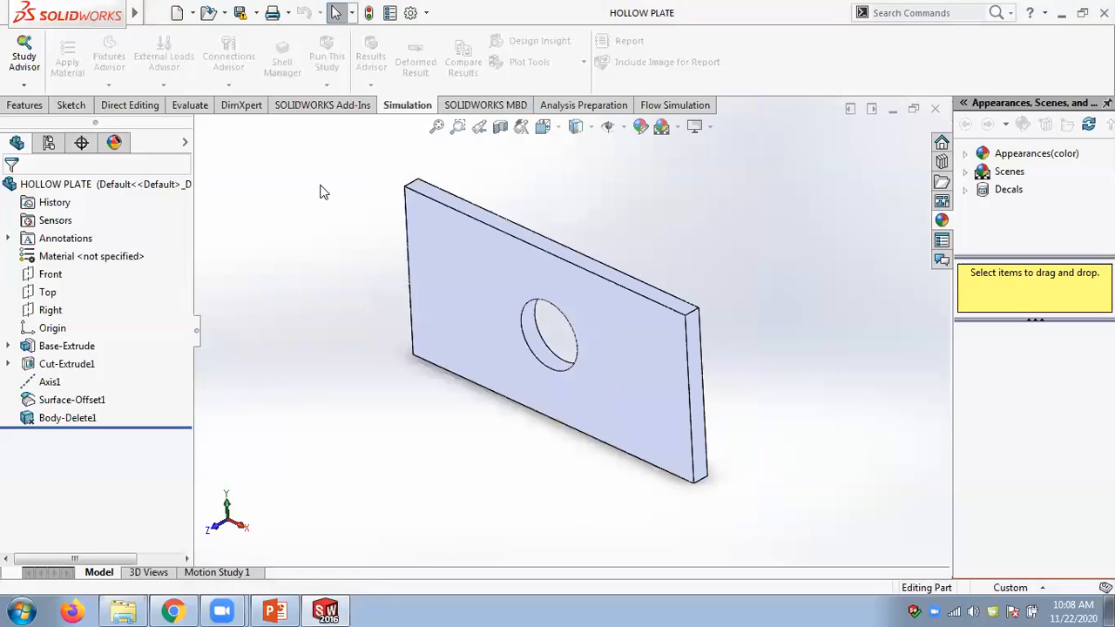
Look through the Simulation commands, including Study, Shells, Run, Fatigue and Options.
{"action": "mouse_move", "coordinate": [135, 12]}
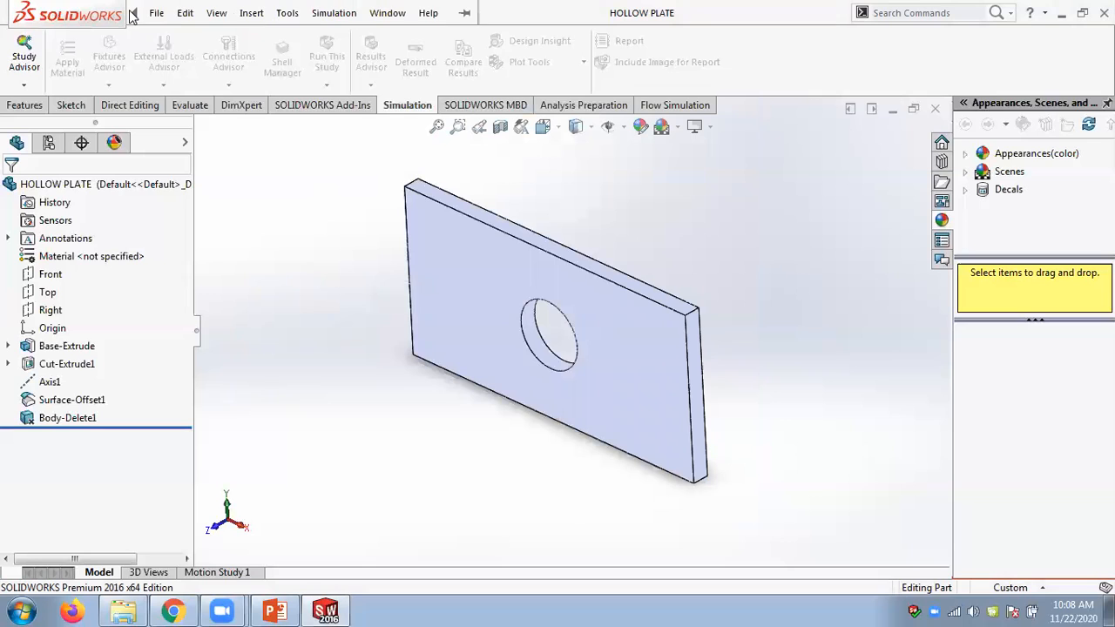
{"action": "left_click", "coordinate": [333, 12]}
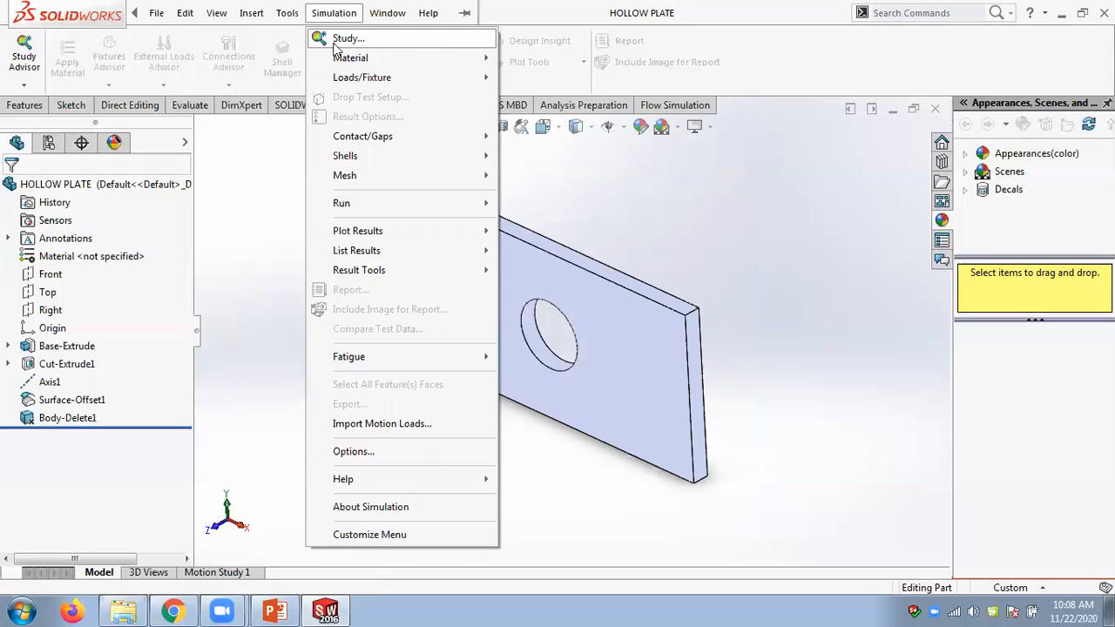
{"action": "mouse_move", "coordinate": [423, 67]}
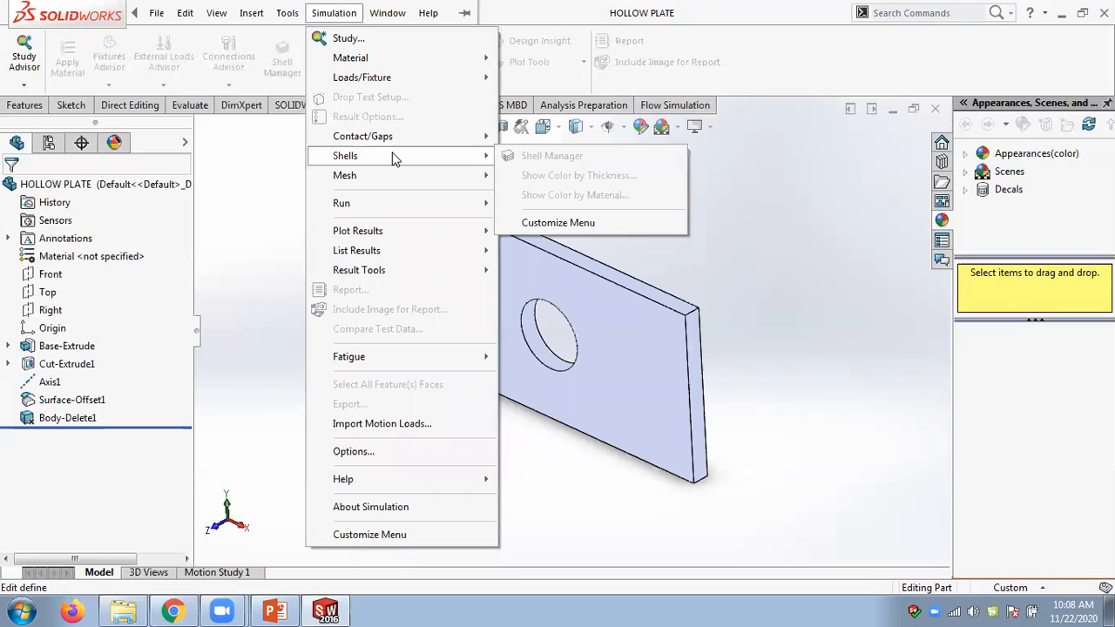
{"action": "mouse_move", "coordinate": [395, 185]}
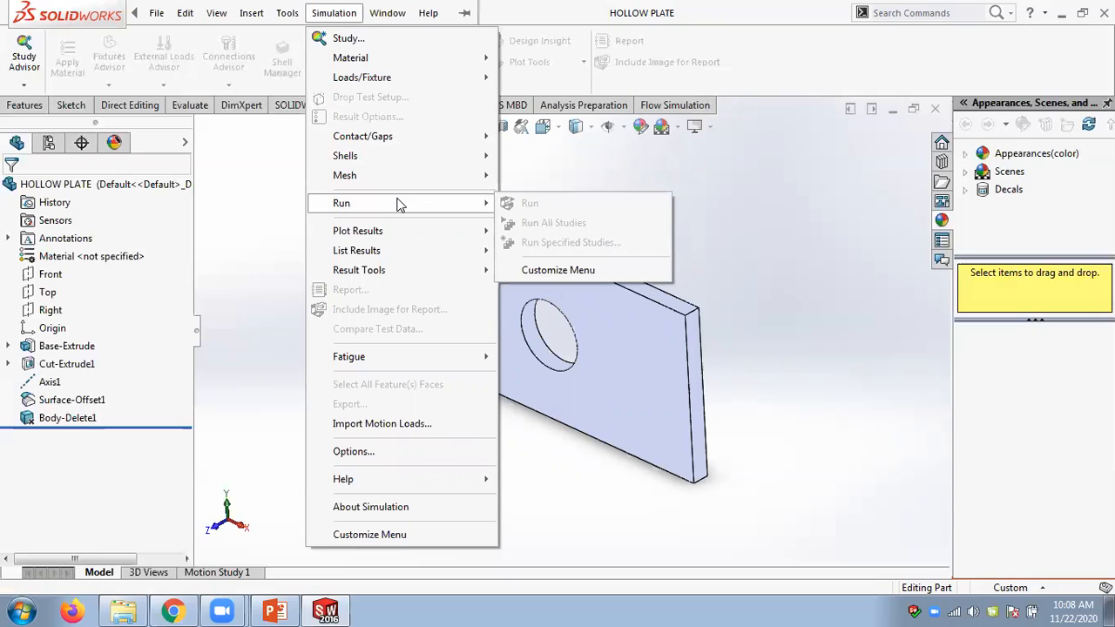
{"action": "mouse_move", "coordinate": [416, 237]}
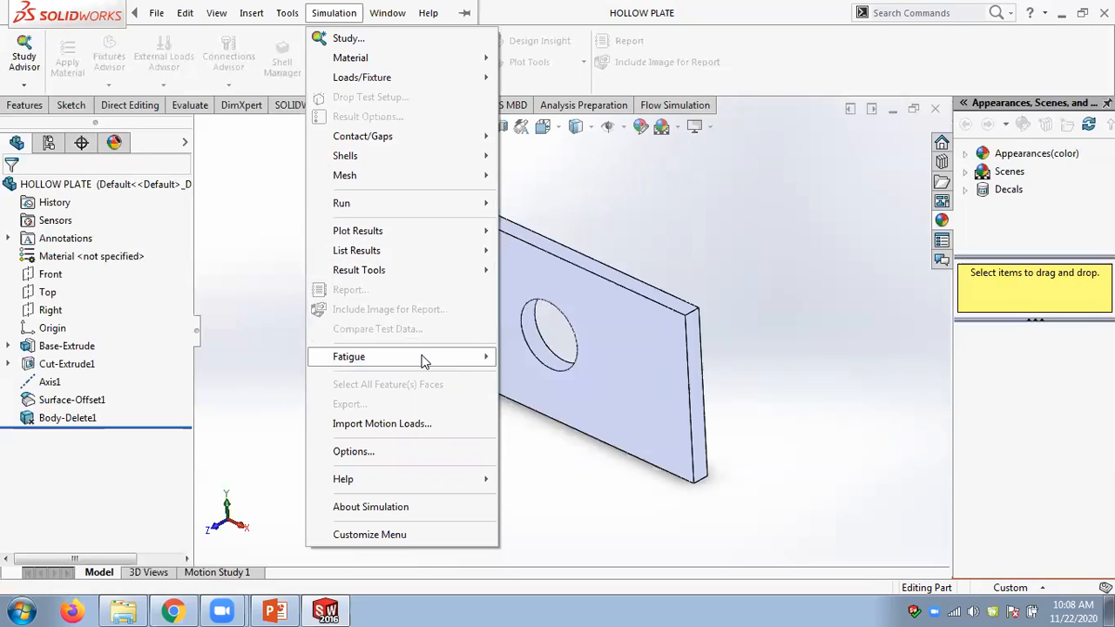
{"action": "mouse_move", "coordinate": [424, 361]}
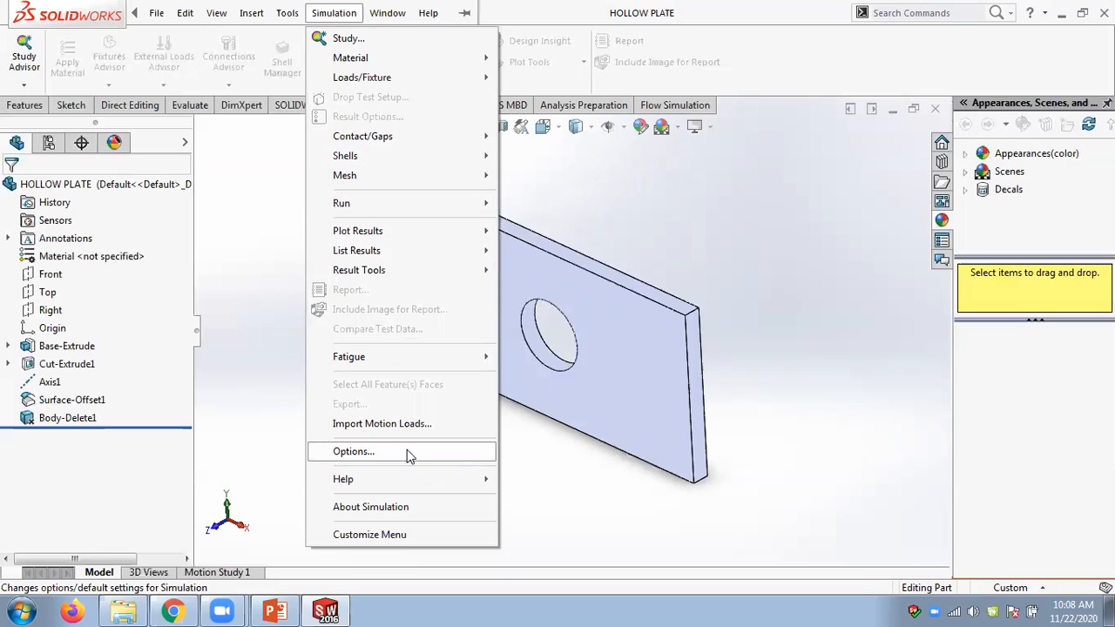
Review the Simulation system options, the shell bottom face color editor and the default units, and close the options without changes.
{"action": "left_click", "coordinate": [377, 451]}
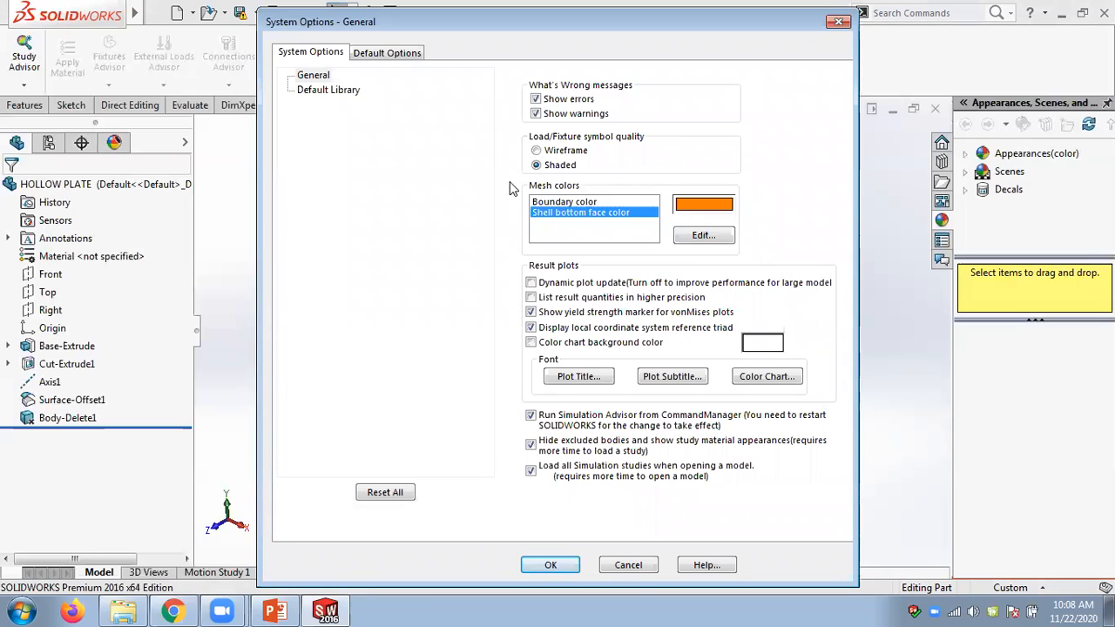
{"action": "left_click", "coordinate": [400, 52]}
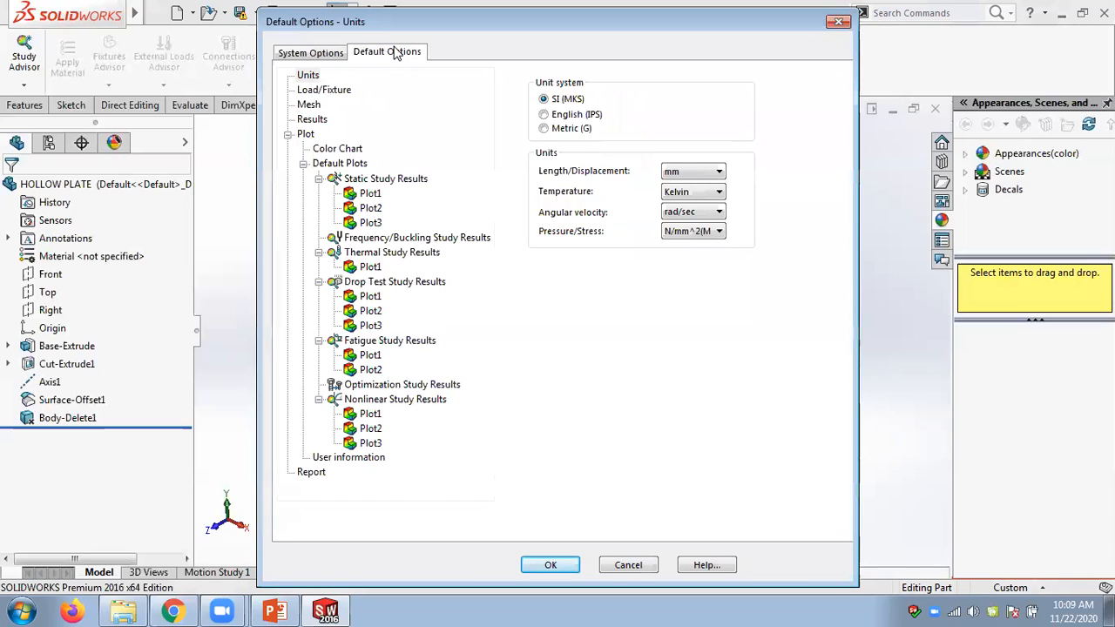
{"action": "left_click", "coordinate": [308, 54]}
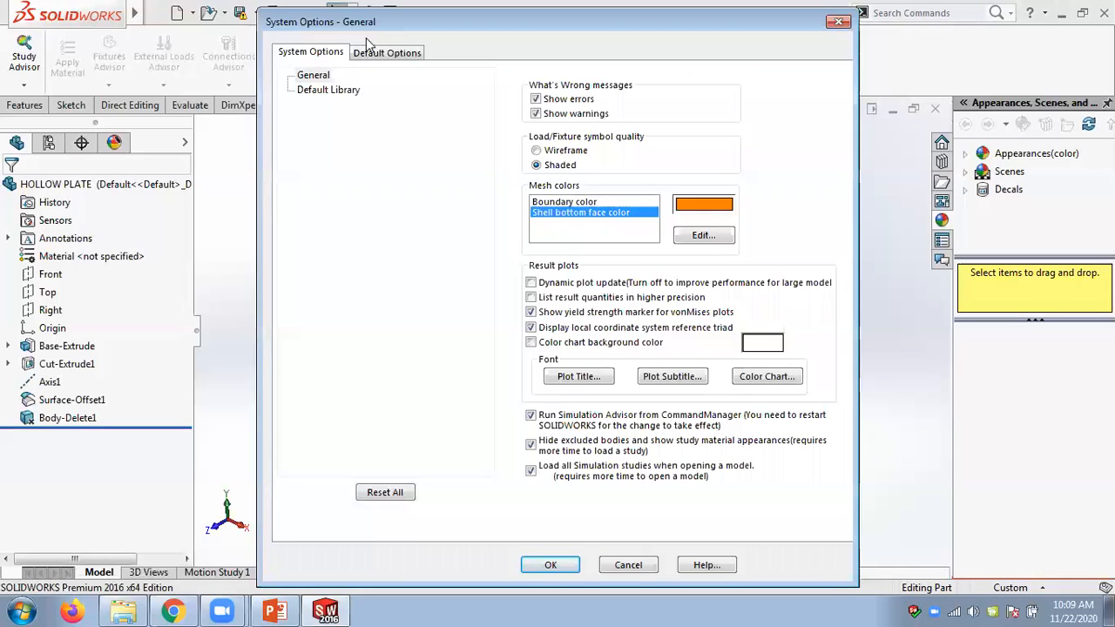
{"action": "left_click", "coordinate": [397, 56]}
{"action": "left_click", "coordinate": [322, 54]}
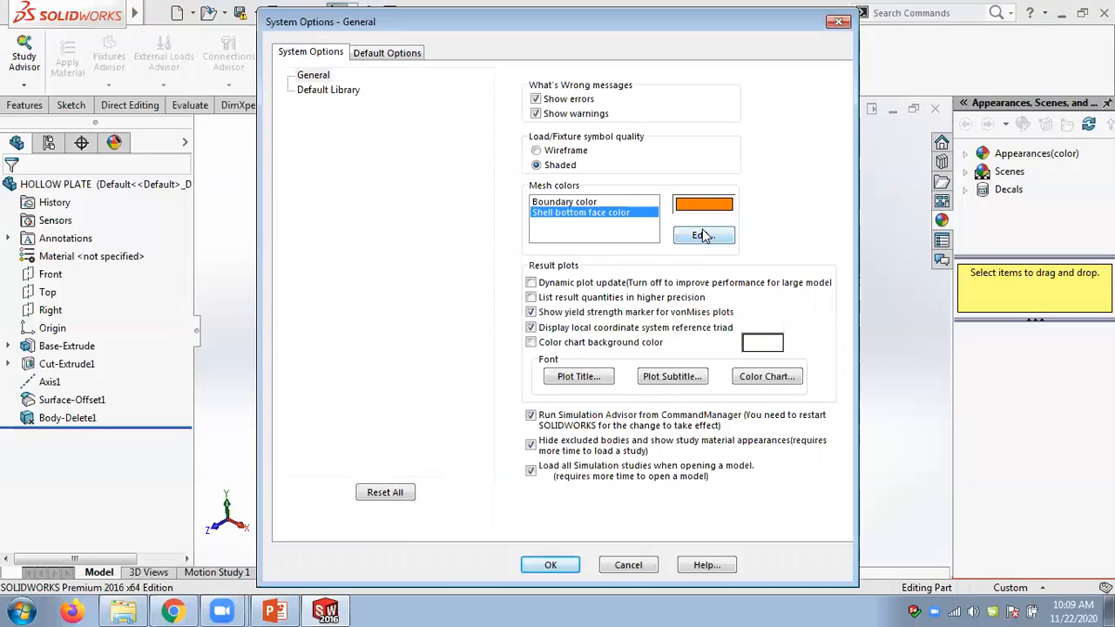
{"action": "left_click", "coordinate": [704, 236]}
{"action": "left_click", "coordinate": [562, 414]}
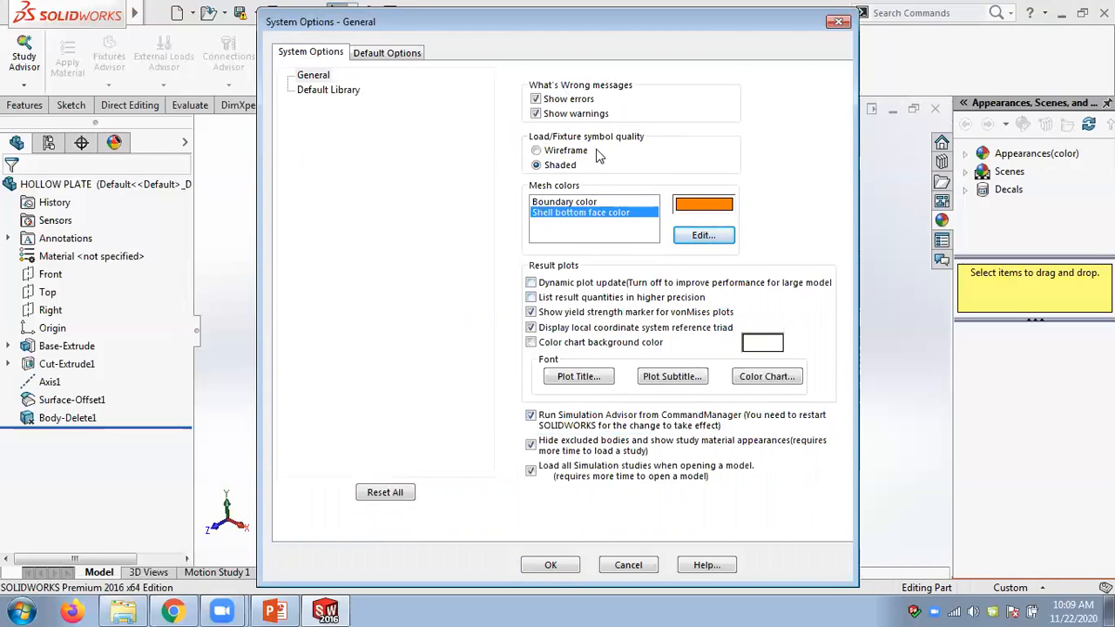
{"action": "left_click", "coordinate": [389, 54]}
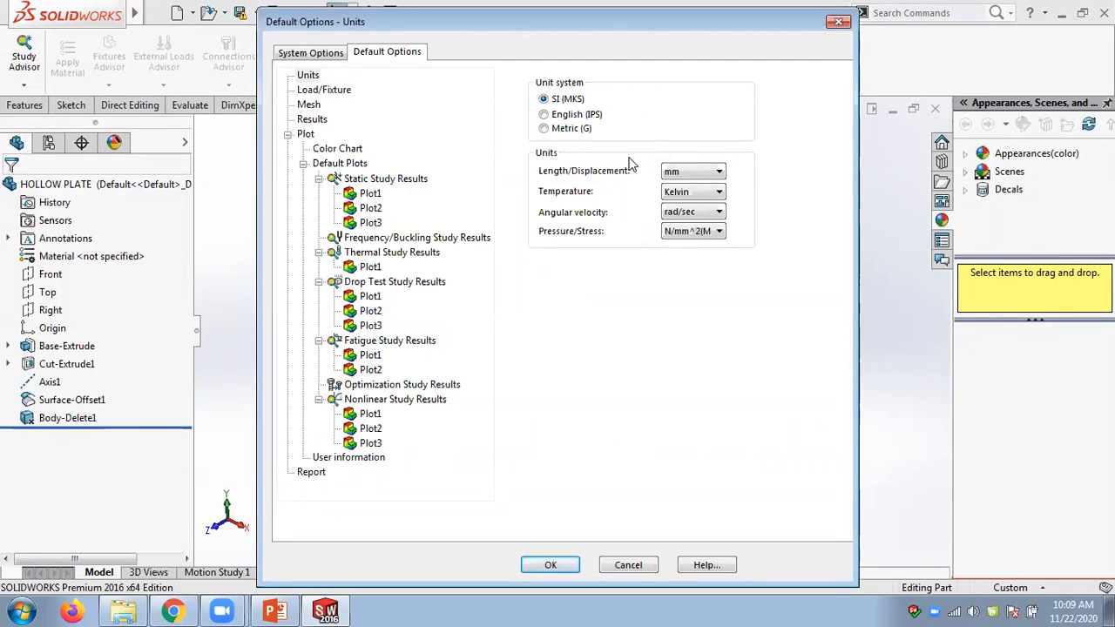
{"action": "left_click", "coordinate": [643, 562]}
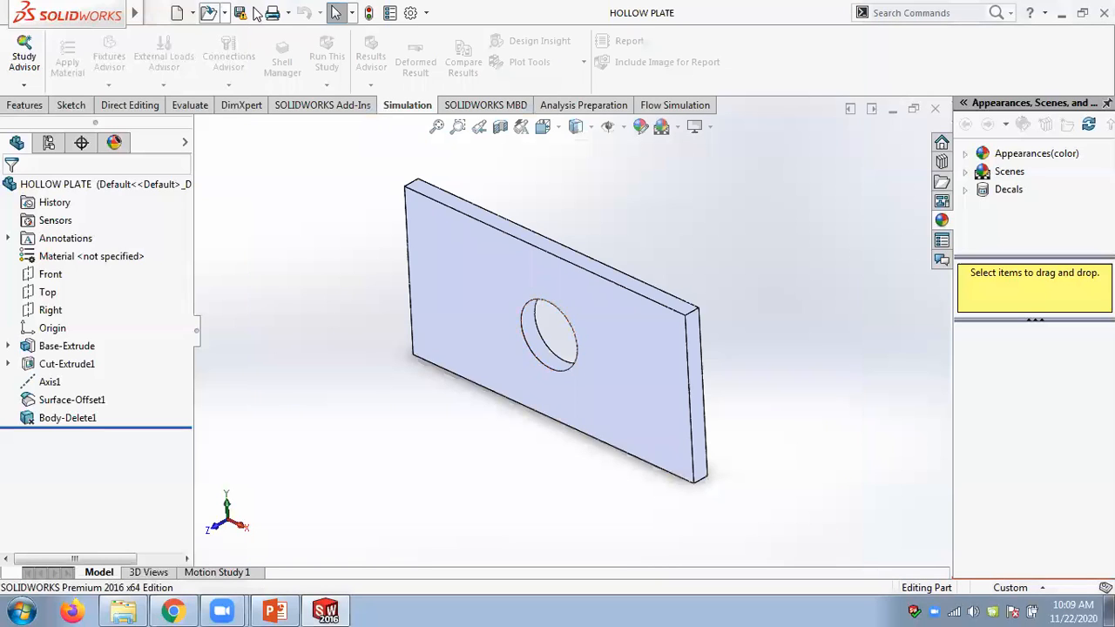
Check SOLIDWORKS Simulation in the Add-Ins list again and close the list without changes.
{"action": "left_click", "coordinate": [287, 12]}
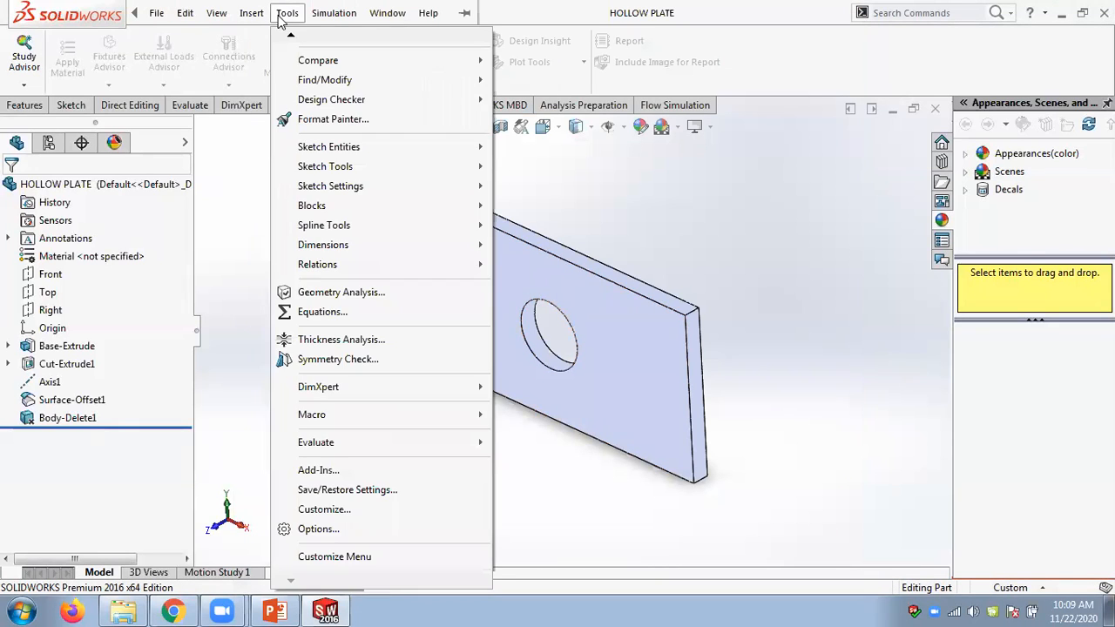
{"action": "left_click", "coordinate": [310, 470]}
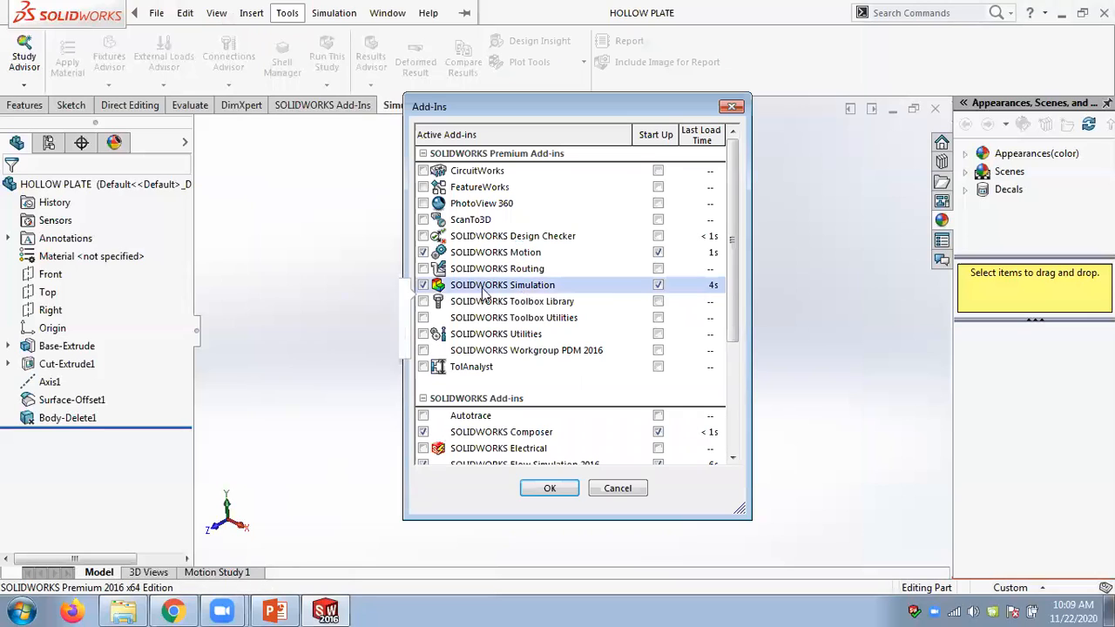
{"action": "left_click", "coordinate": [617, 489]}
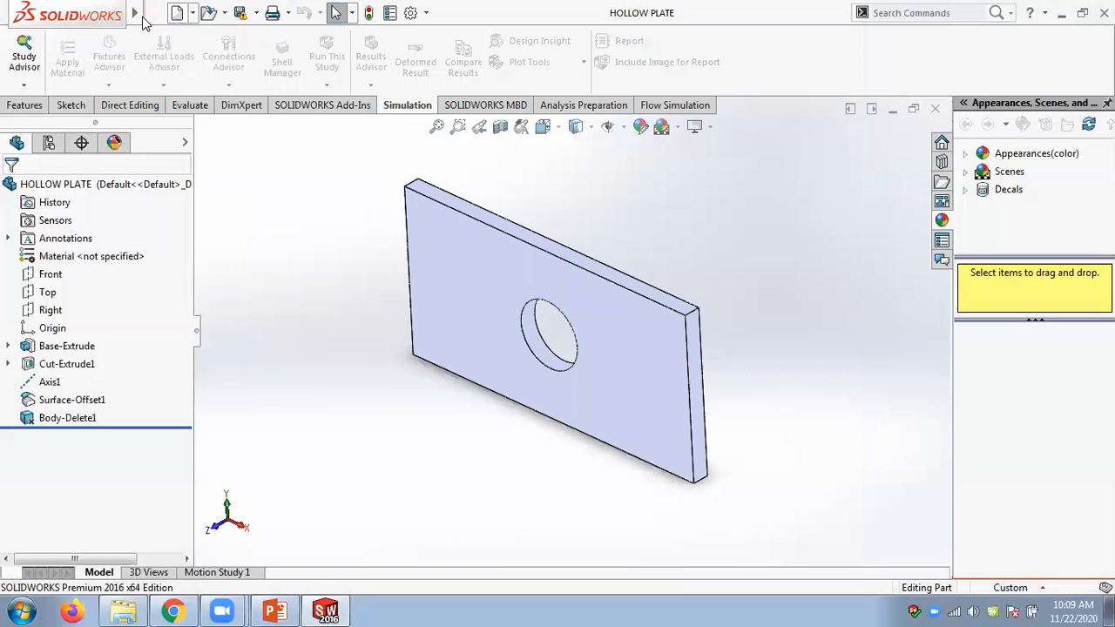
In the Simulation default options, keep the length/displacement unit at mm and set the temperature unit to Celsius.
{"action": "mouse_move", "coordinate": [139, 16]}
{"action": "left_click", "coordinate": [333, 13]}
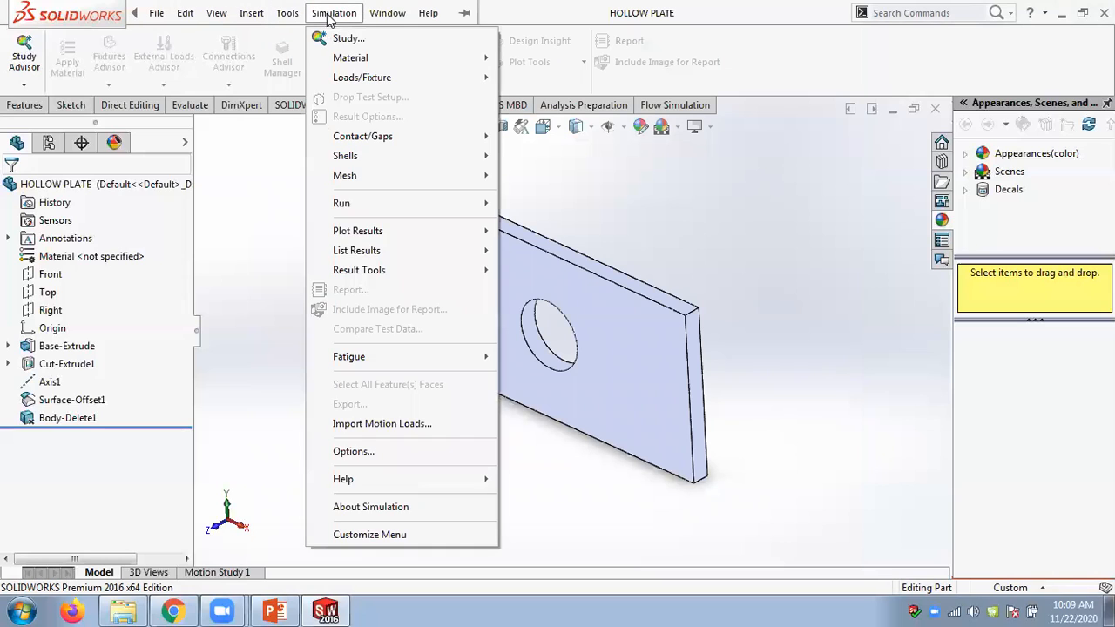
{"action": "left_click", "coordinate": [357, 451]}
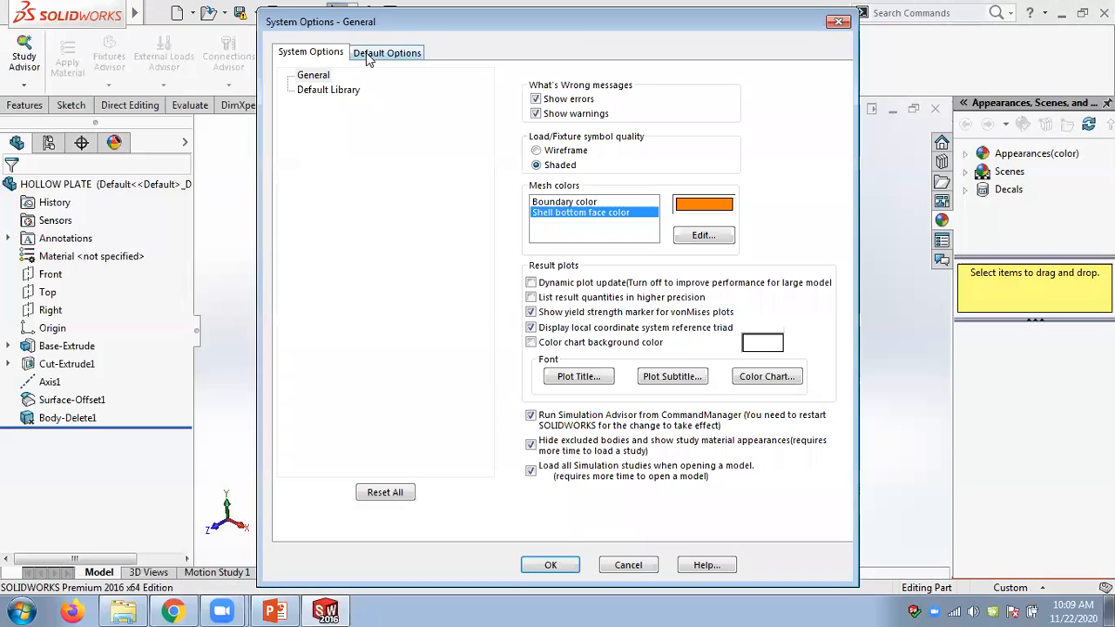
{"action": "left_click", "coordinate": [366, 53]}
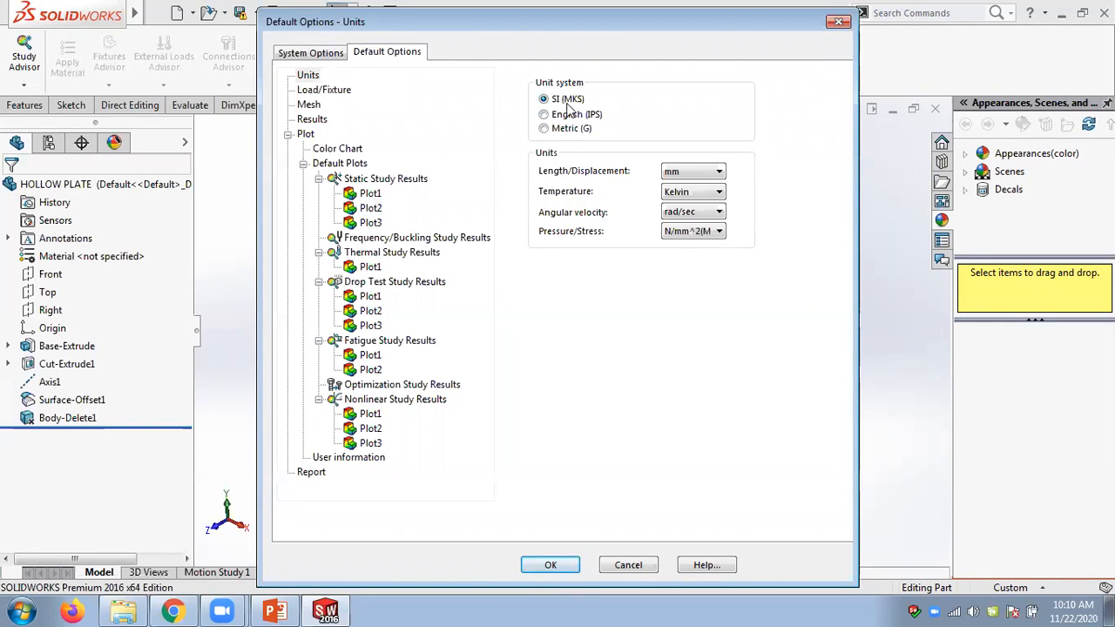
{"action": "left_click", "coordinate": [683, 172]}
{"action": "left_click", "coordinate": [684, 173]}
{"action": "left_click", "coordinate": [686, 193]}
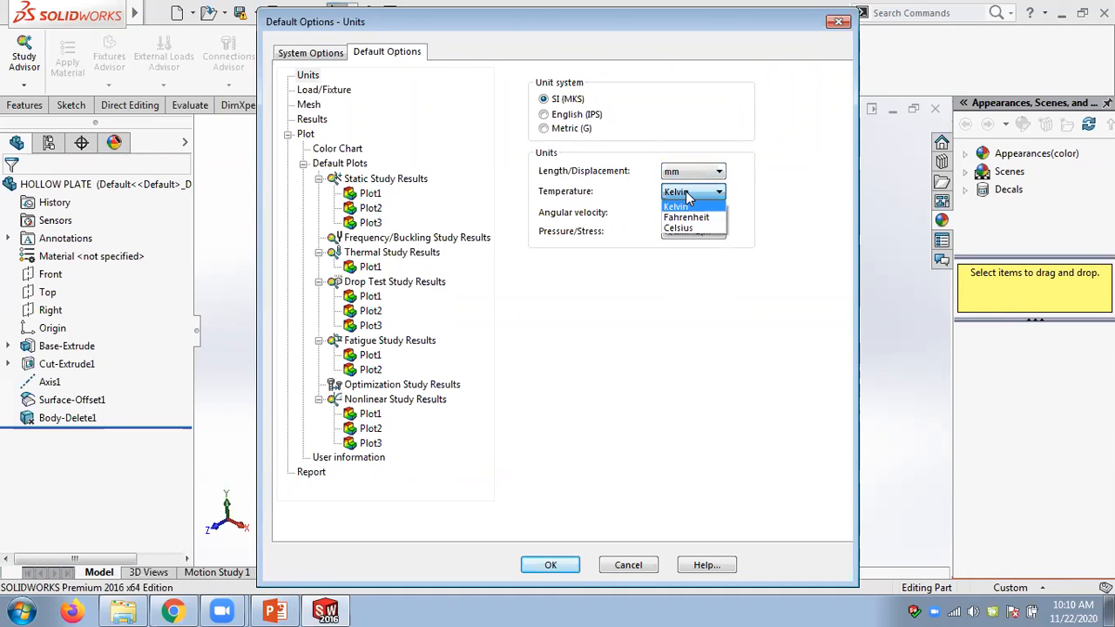
{"action": "left_click", "coordinate": [681, 227]}
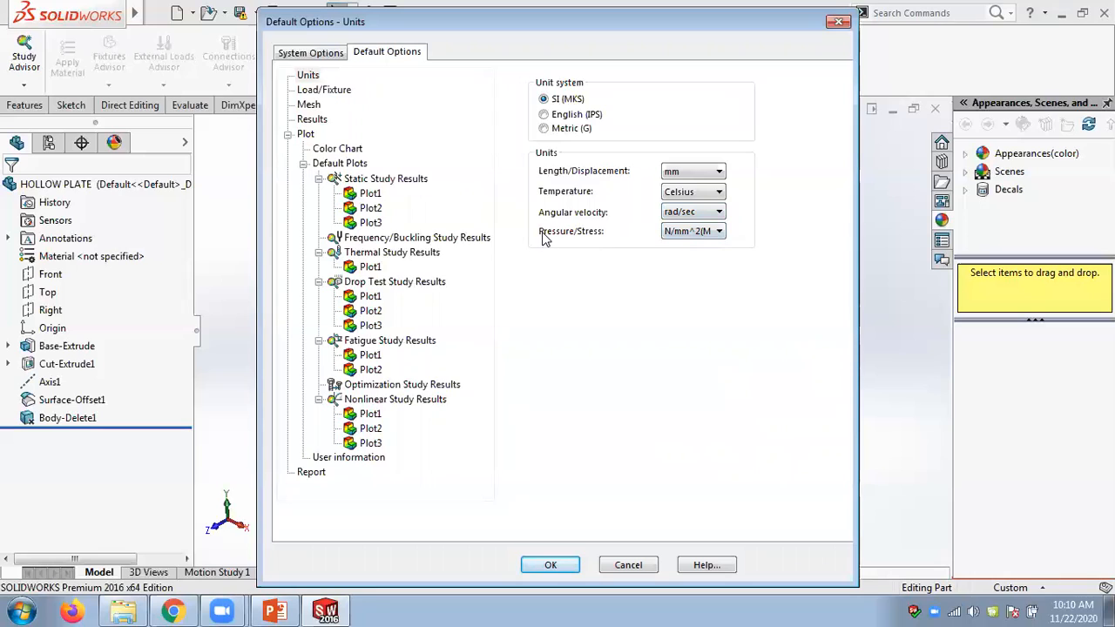
Switch the default pressure/stress unit to N/m^2 and set it back to N/mm^2(MPa).
{"action": "left_click", "coordinate": [695, 233]}
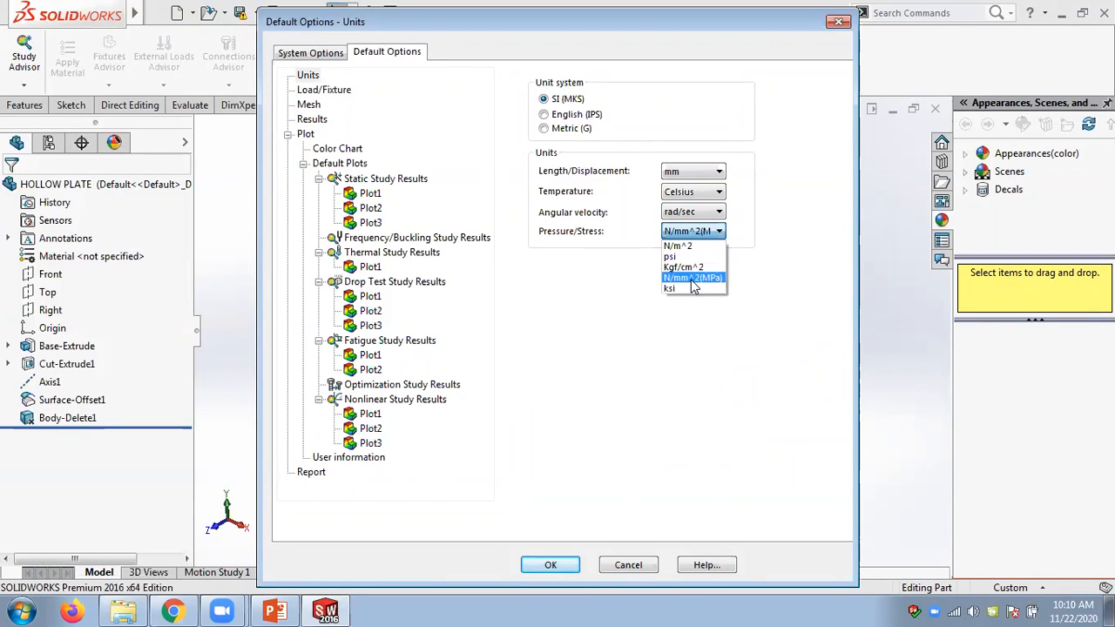
{"action": "left_click", "coordinate": [675, 247]}
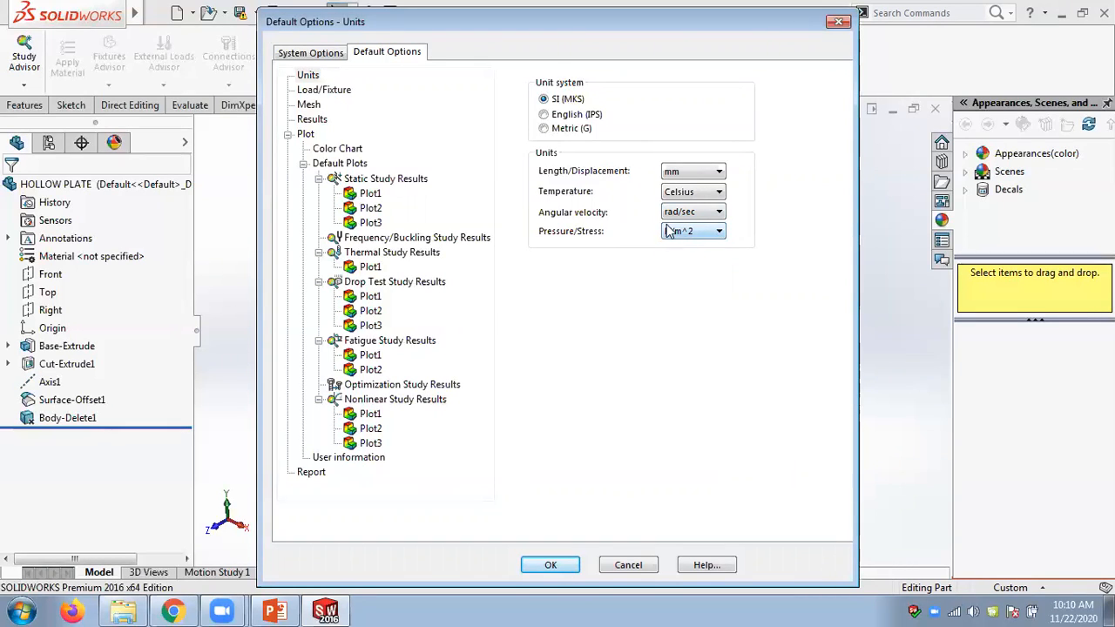
{"action": "left_click", "coordinate": [716, 233]}
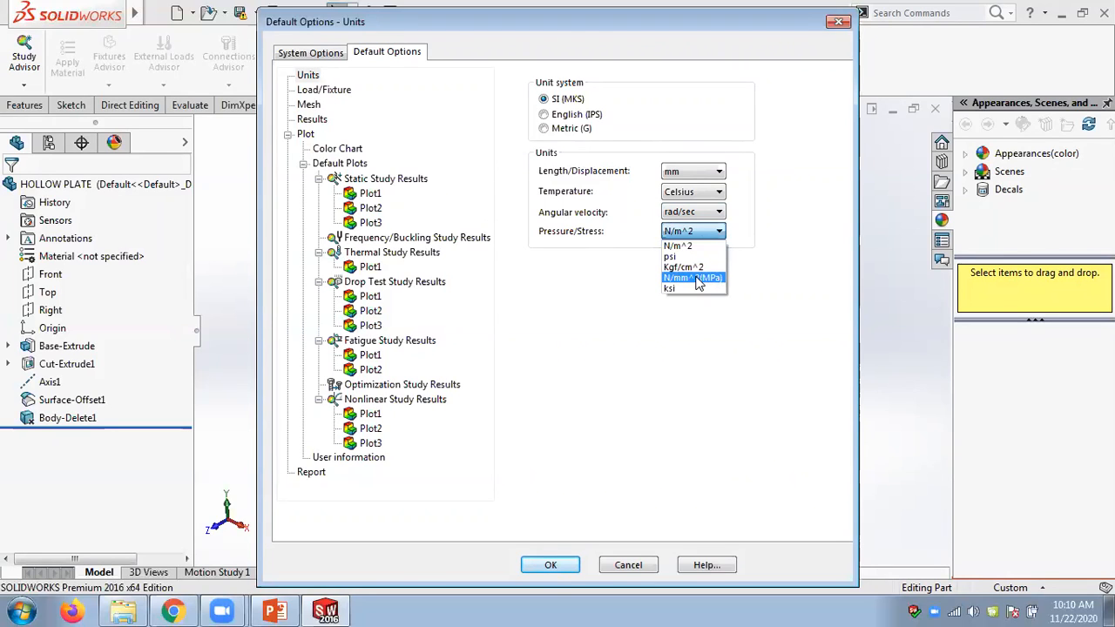
{"action": "left_click", "coordinate": [691, 278]}
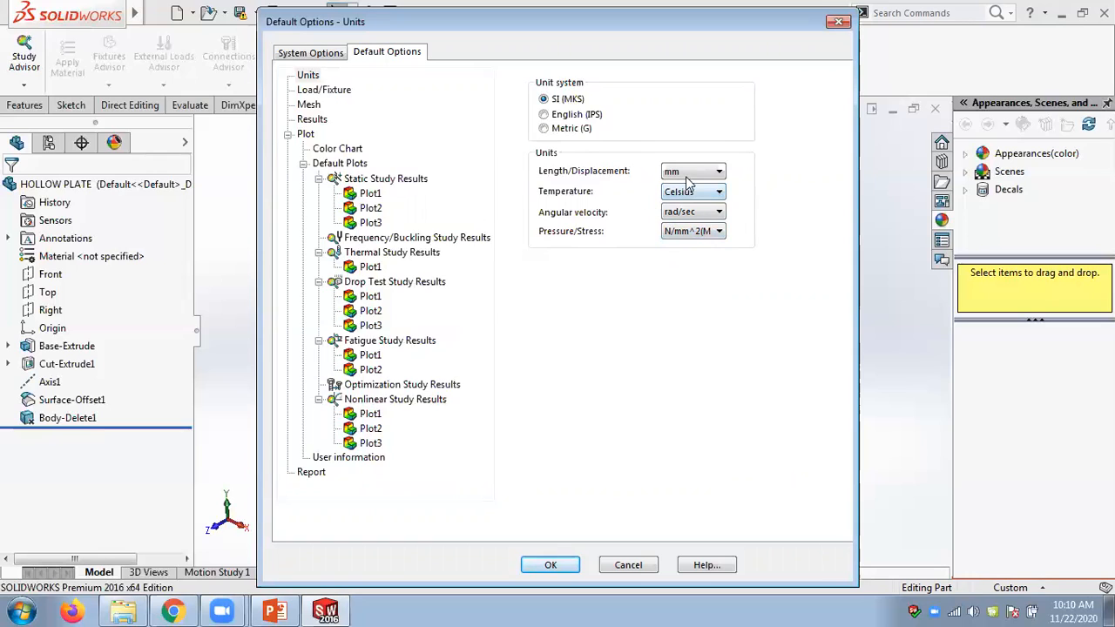
Review the default options for loads and fixtures, mesh, results and plots.
{"action": "left_click", "coordinate": [328, 90]}
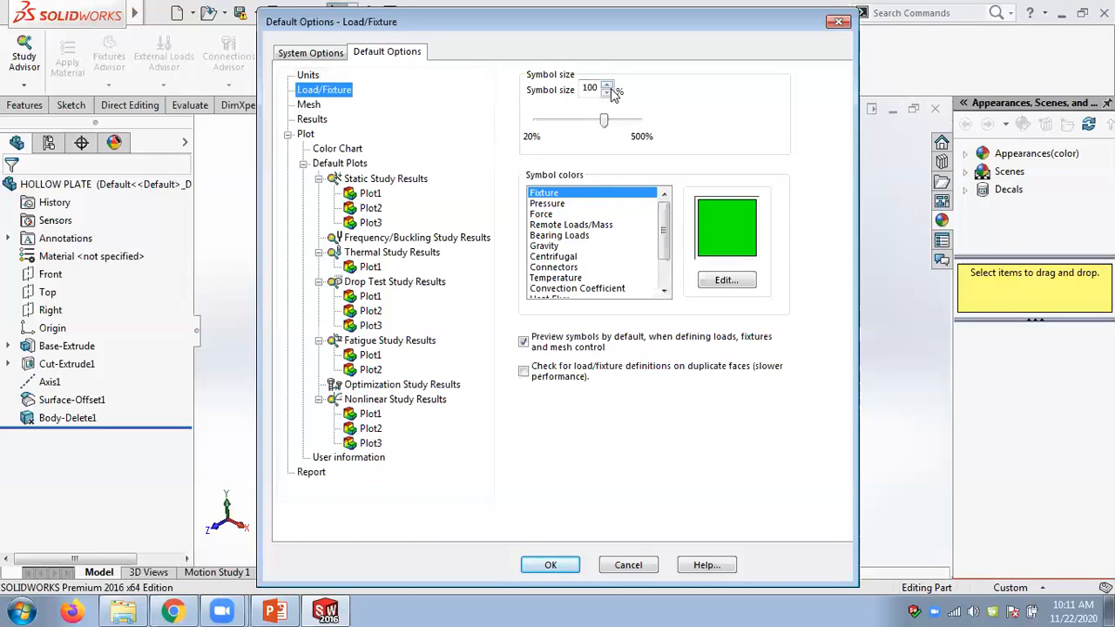
{"action": "left_click", "coordinate": [308, 106]}
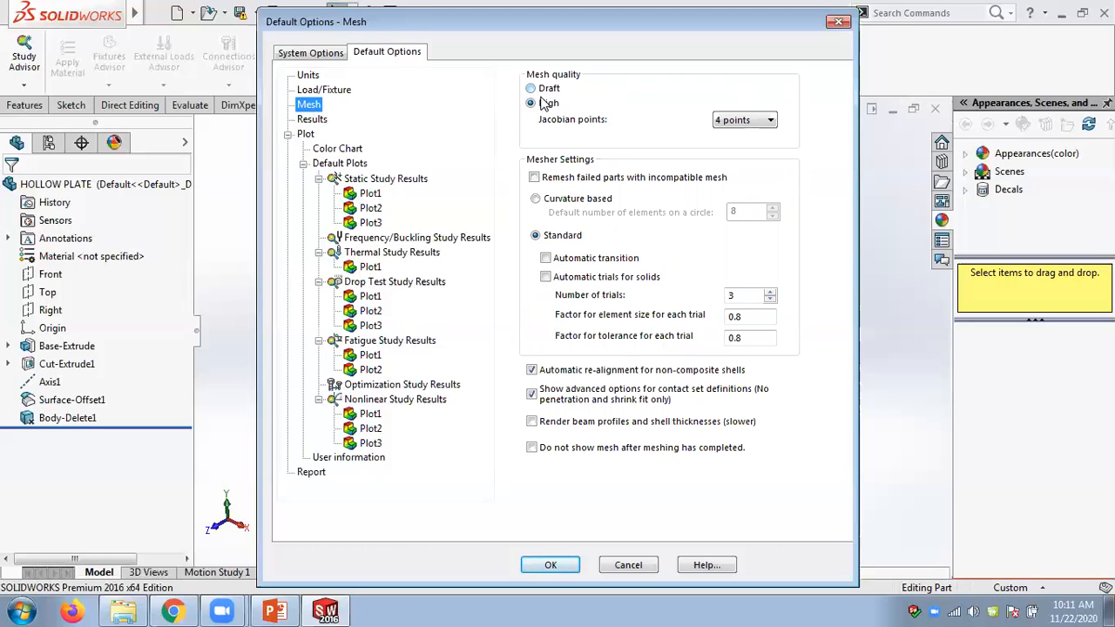
{"action": "left_click", "coordinate": [308, 120]}
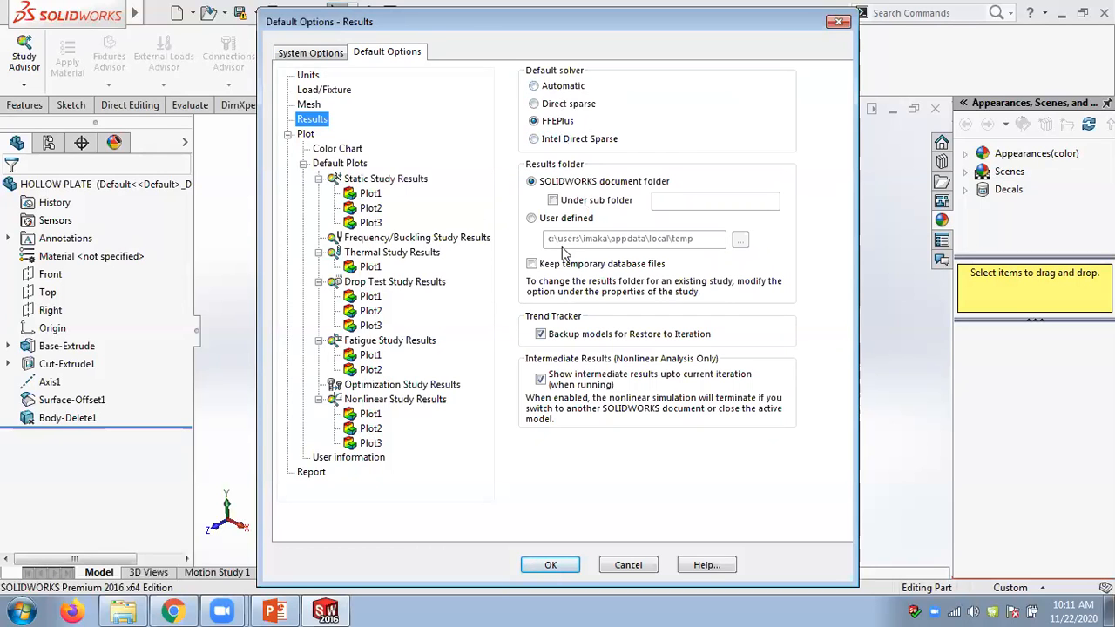
{"action": "left_click", "coordinate": [306, 135]}
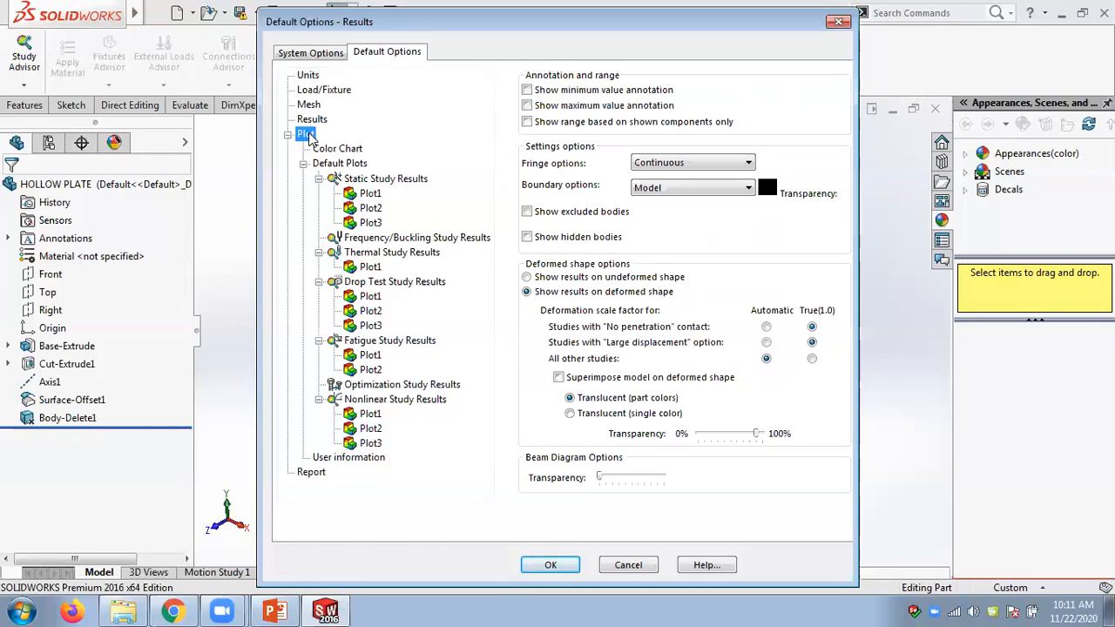
Review the Static Study Results default options and the result type and component of its Plot1, Plot2 and Plot3.
{"action": "left_click", "coordinate": [386, 178]}
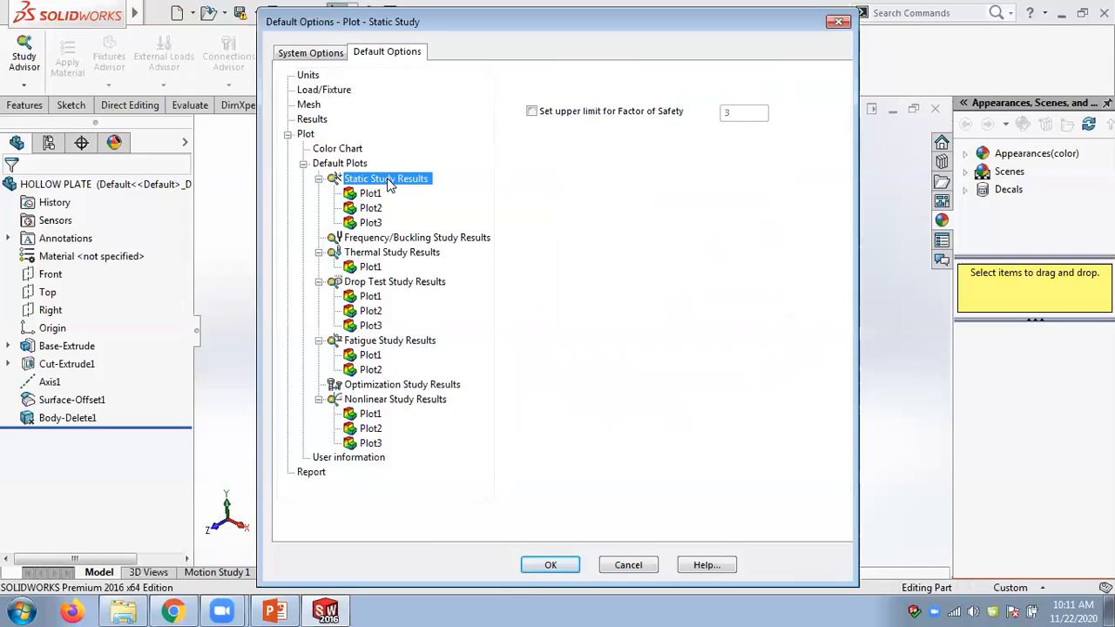
{"action": "left_click", "coordinate": [376, 196]}
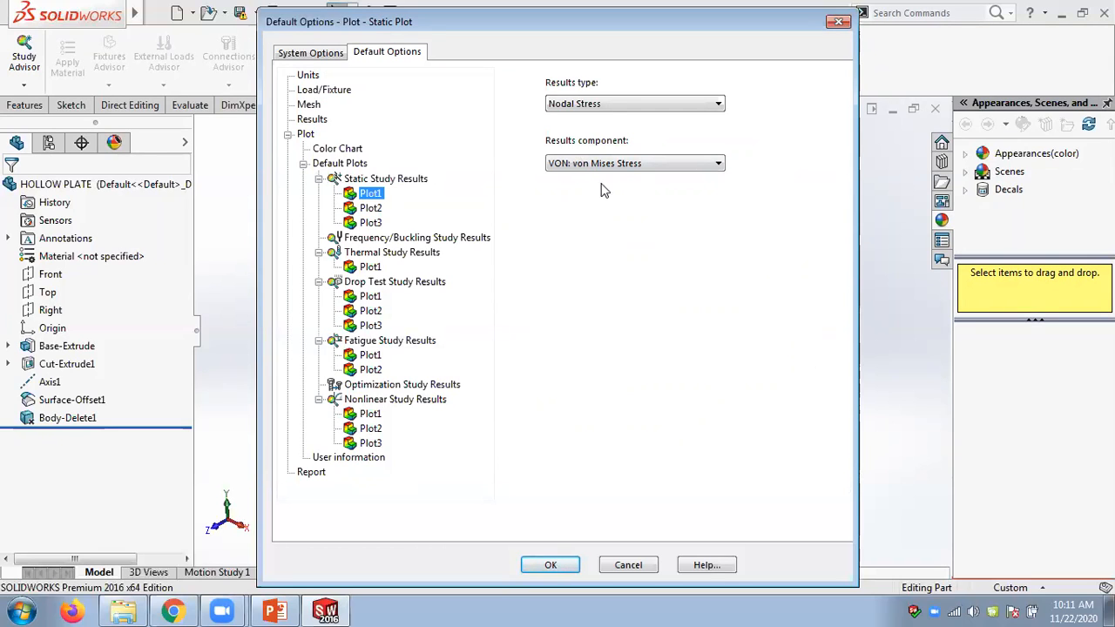
{"action": "left_click", "coordinate": [370, 208]}
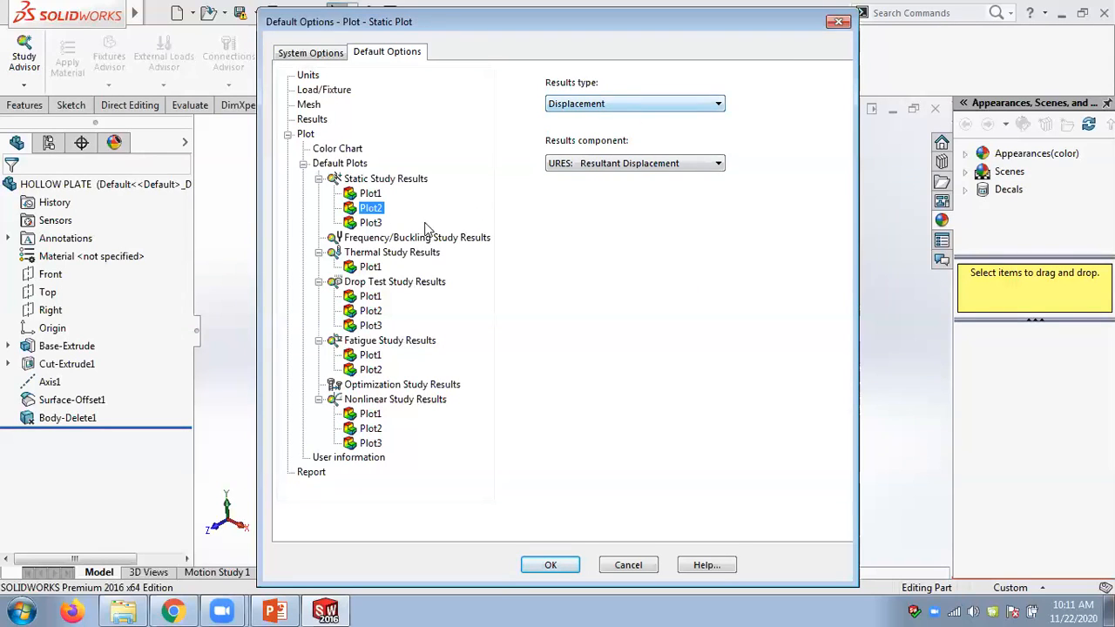
{"action": "left_click", "coordinate": [370, 223]}
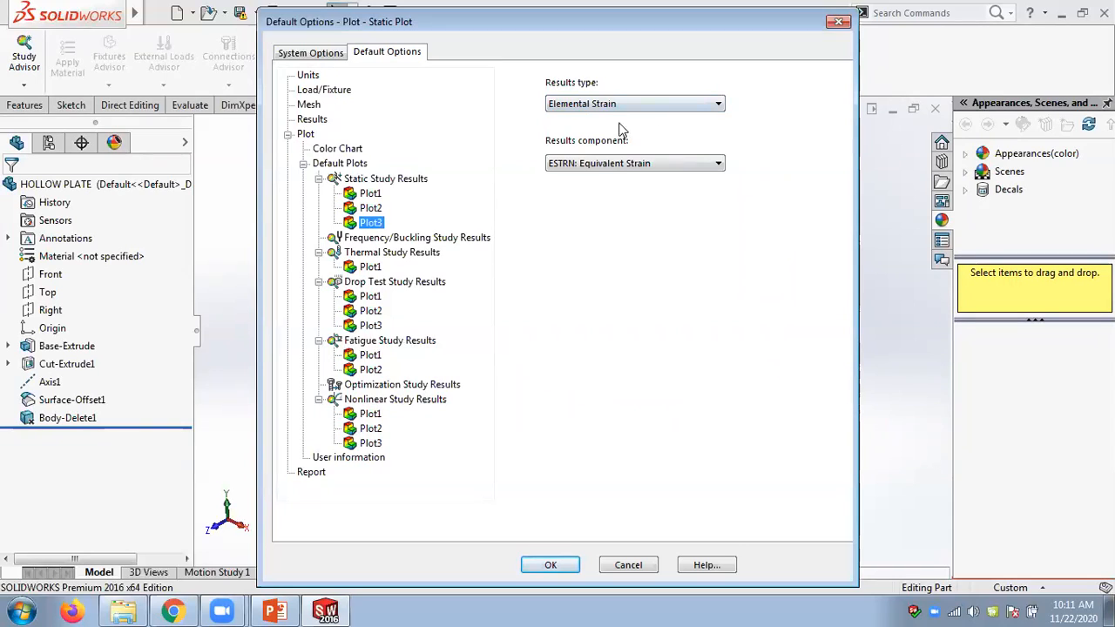
Review the default plots for the frequency/buckling, thermal, drop test, fatigue and nonlinear study results.
{"action": "left_click", "coordinate": [402, 238]}
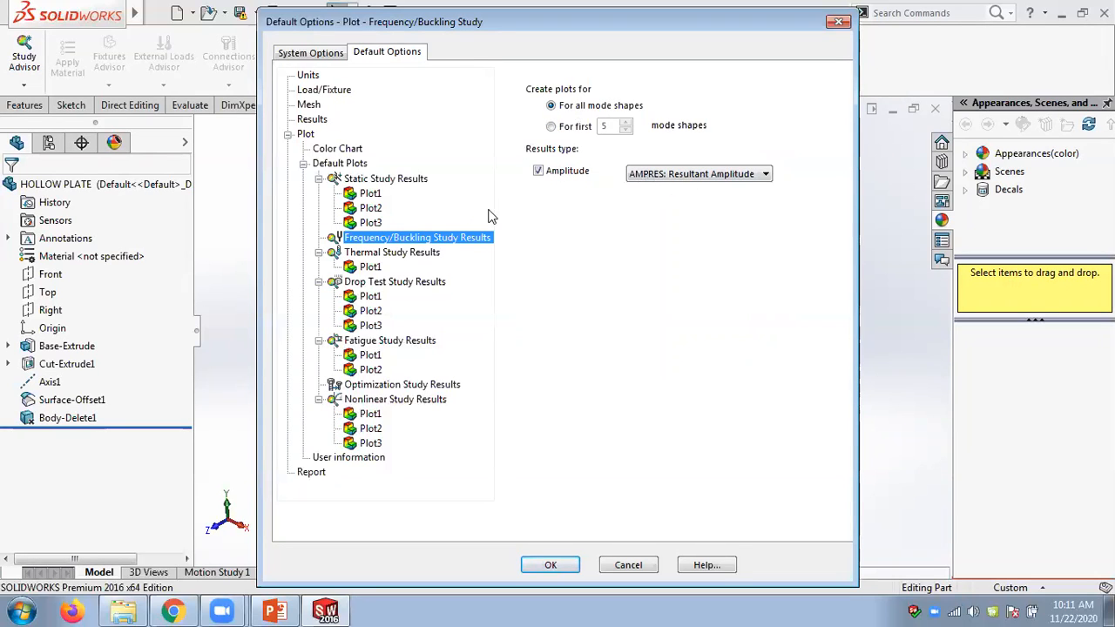
{"action": "left_click", "coordinate": [370, 267]}
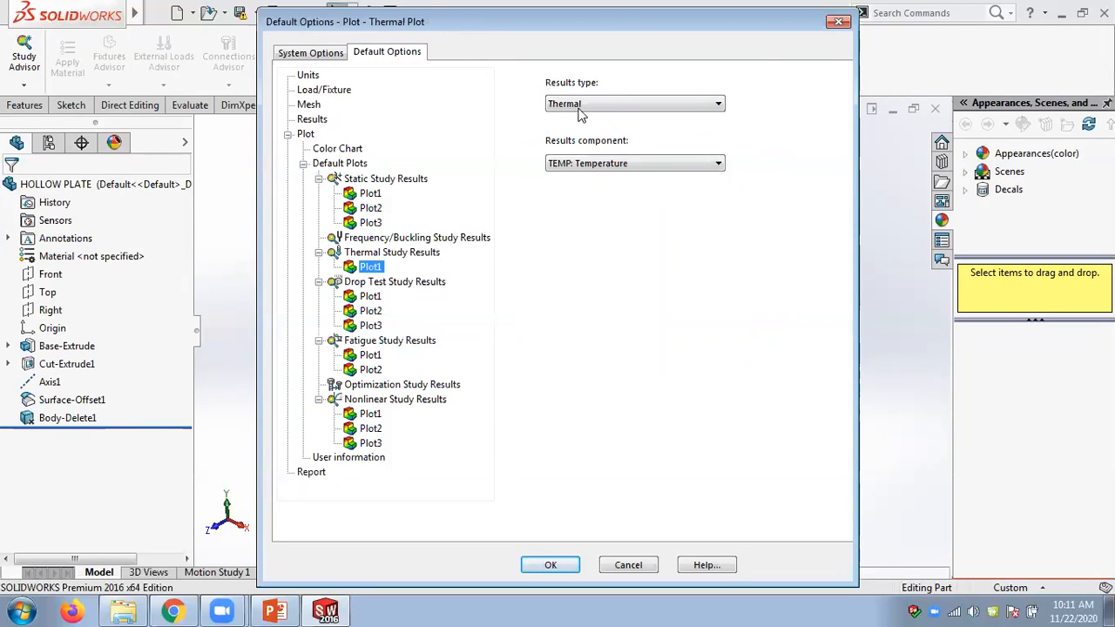
{"action": "left_click", "coordinate": [369, 297]}
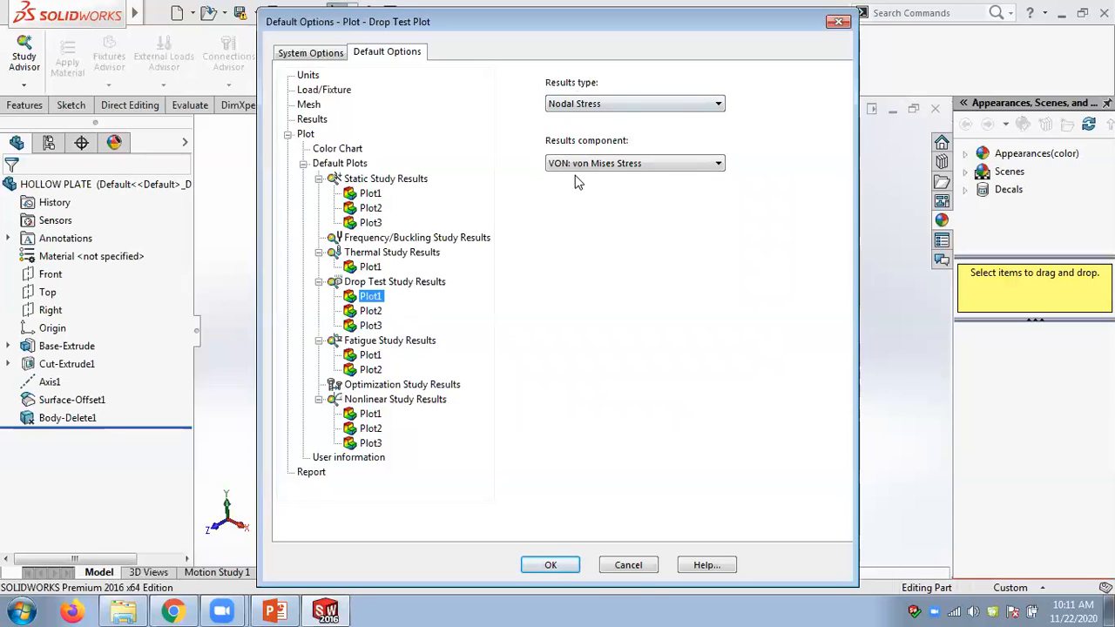
{"action": "left_click", "coordinate": [371, 311]}
{"action": "left_click", "coordinate": [369, 326]}
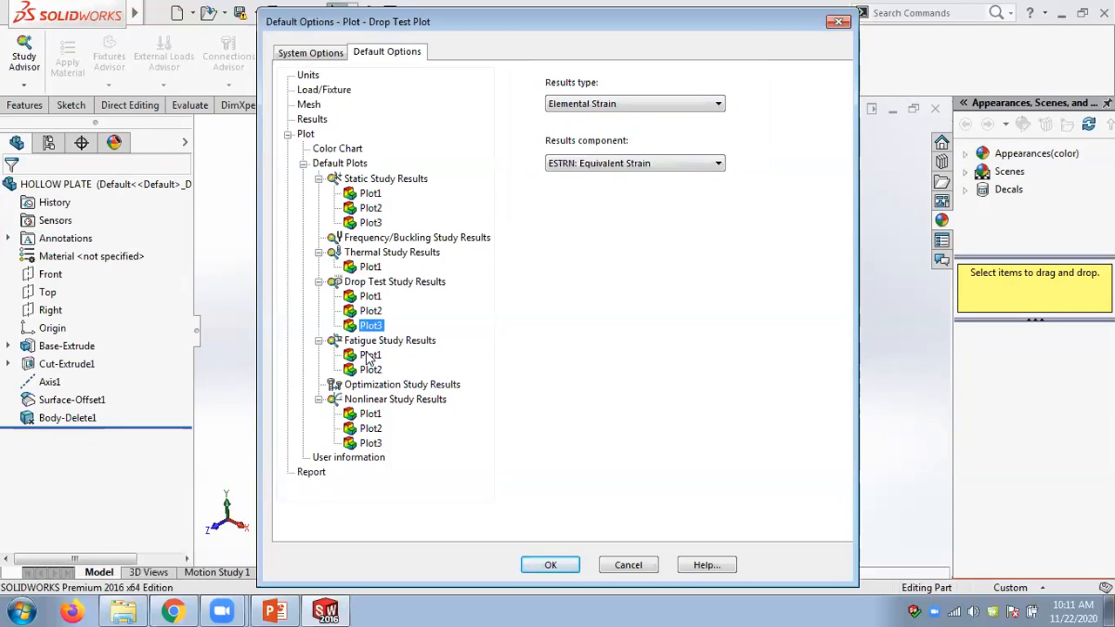
{"action": "left_click", "coordinate": [369, 355]}
{"action": "left_click", "coordinate": [366, 370]}
{"action": "left_click", "coordinate": [370, 414]}
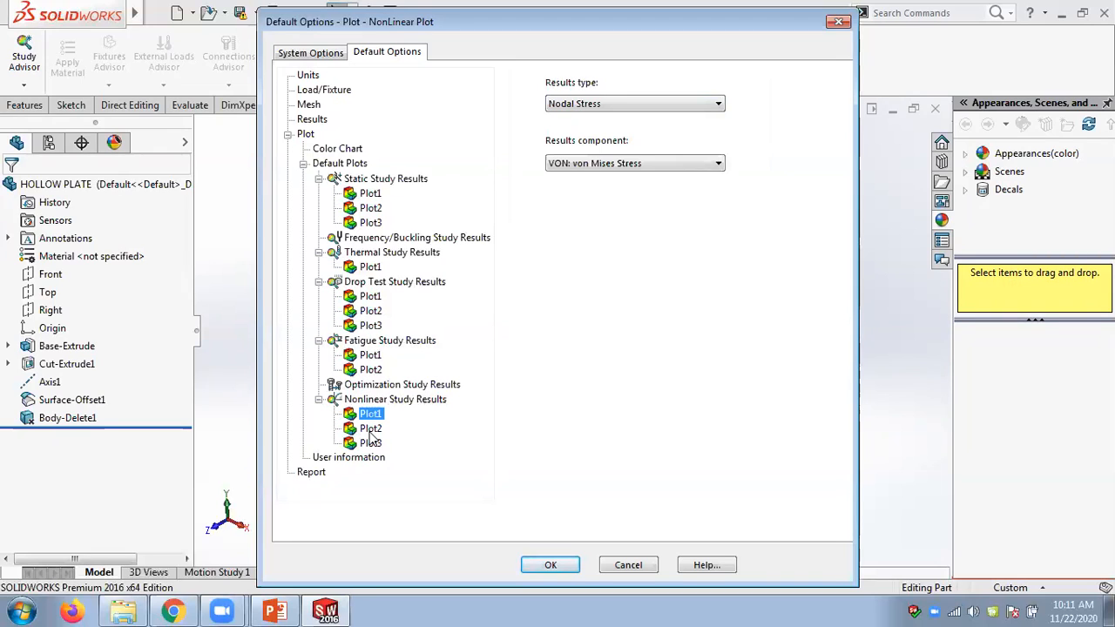
Check which items can be added under Static Study Results without adding any.
{"action": "right_click", "coordinate": [372, 183]}
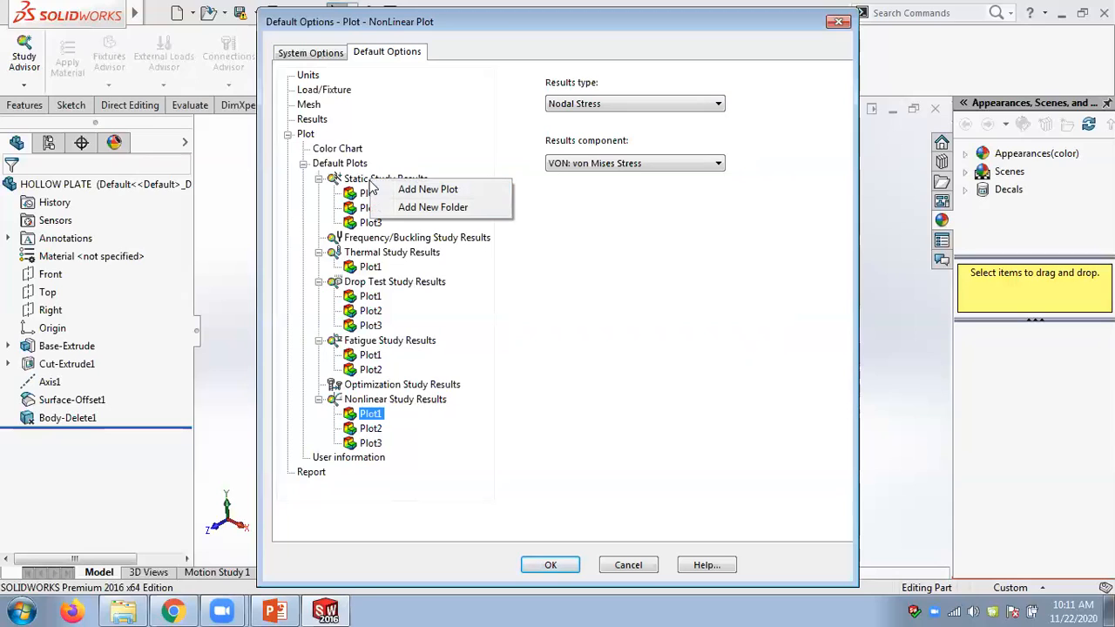
{"action": "key", "text": "Escape"}
{"action": "right_click", "coordinate": [377, 180]}
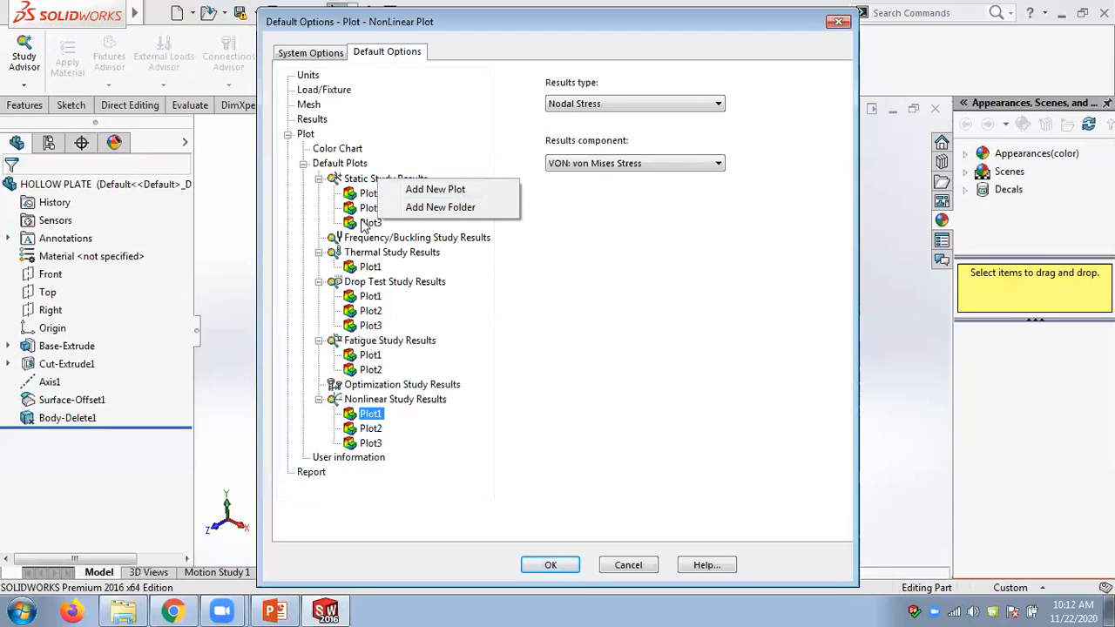
{"action": "left_click", "coordinate": [561, 275]}
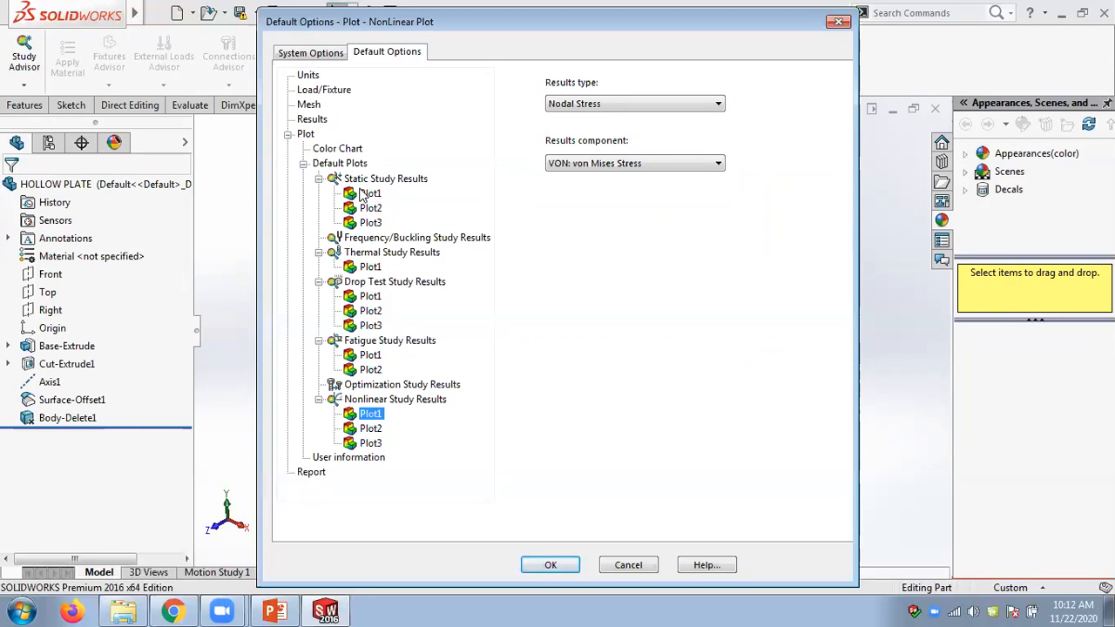
Examine the available results components for static Plot1 and Plot2 without changing them, and view the Plot3 settings.
{"action": "left_click", "coordinate": [359, 193]}
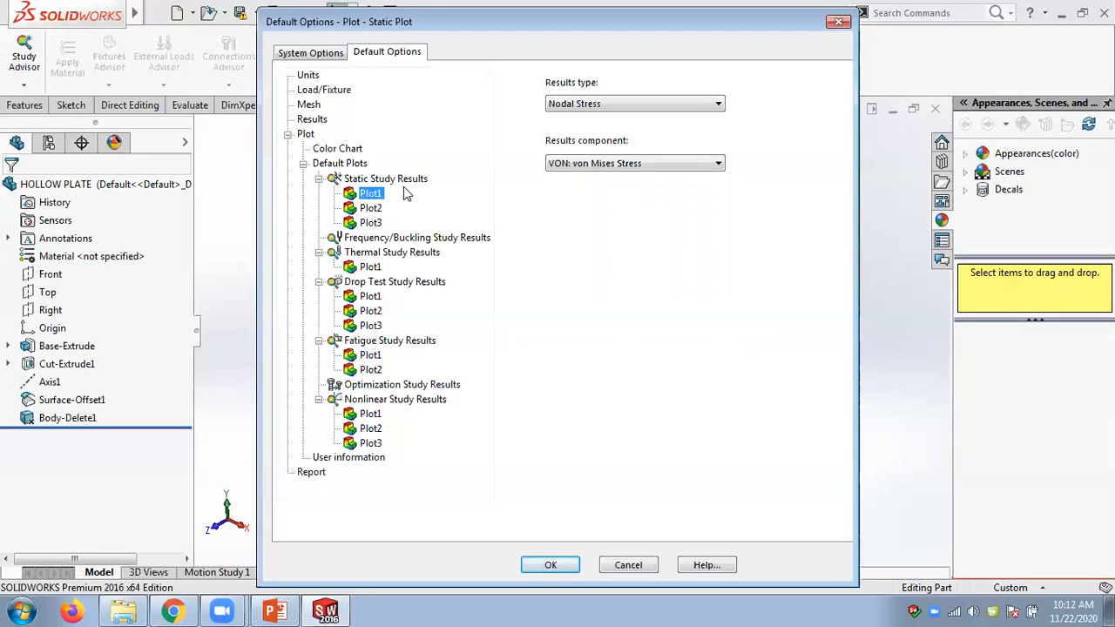
{"action": "left_click", "coordinate": [655, 167]}
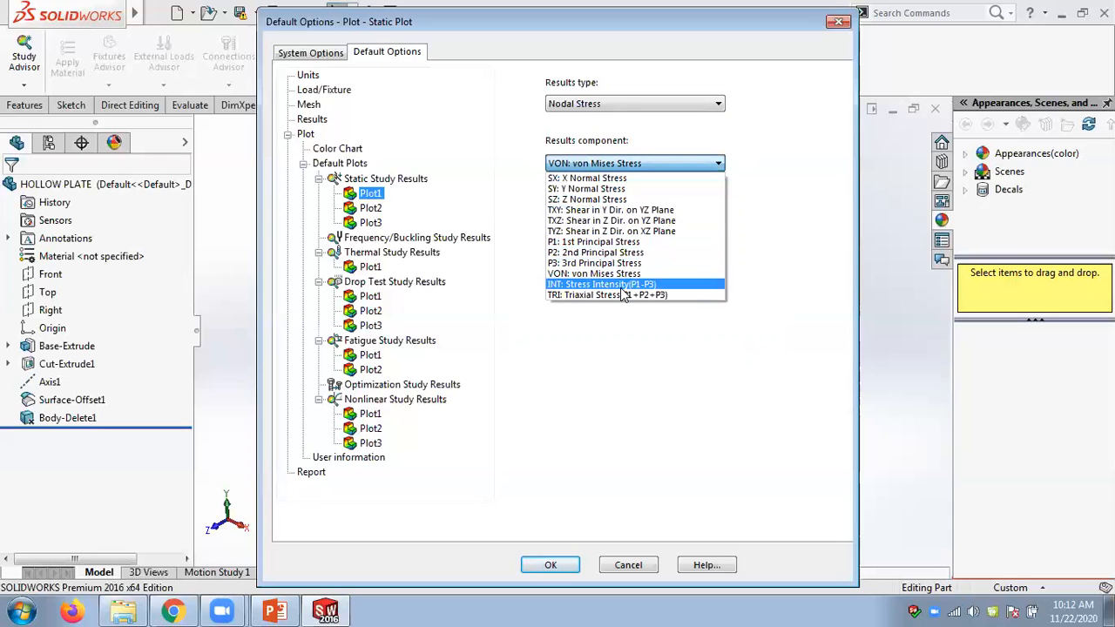
{"action": "left_click", "coordinate": [614, 322]}
{"action": "left_click", "coordinate": [375, 209]}
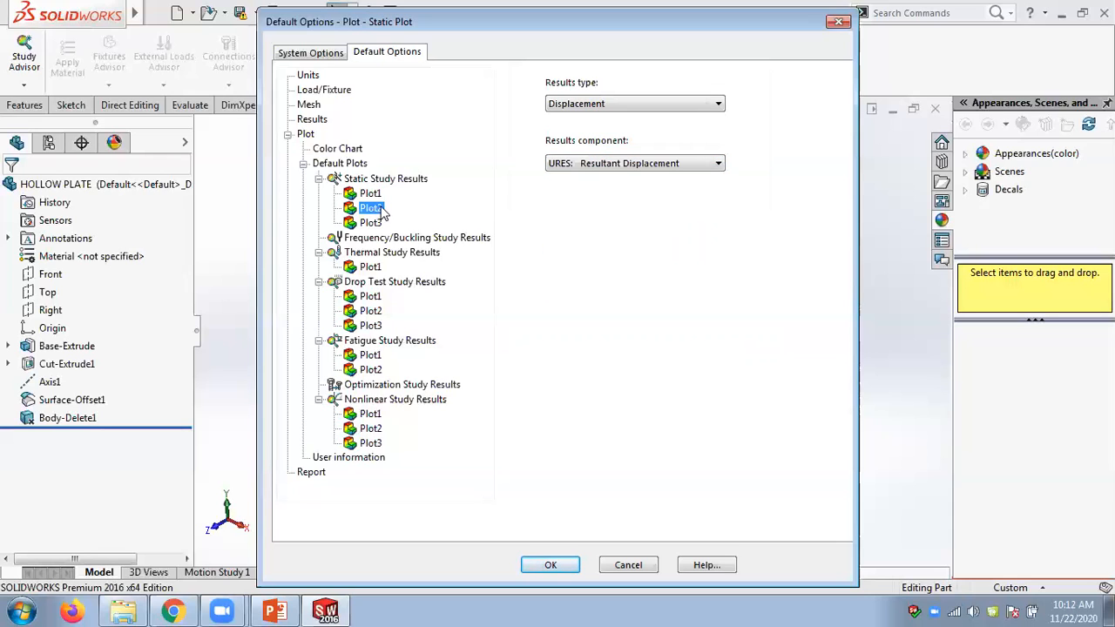
{"action": "left_click", "coordinate": [667, 167]}
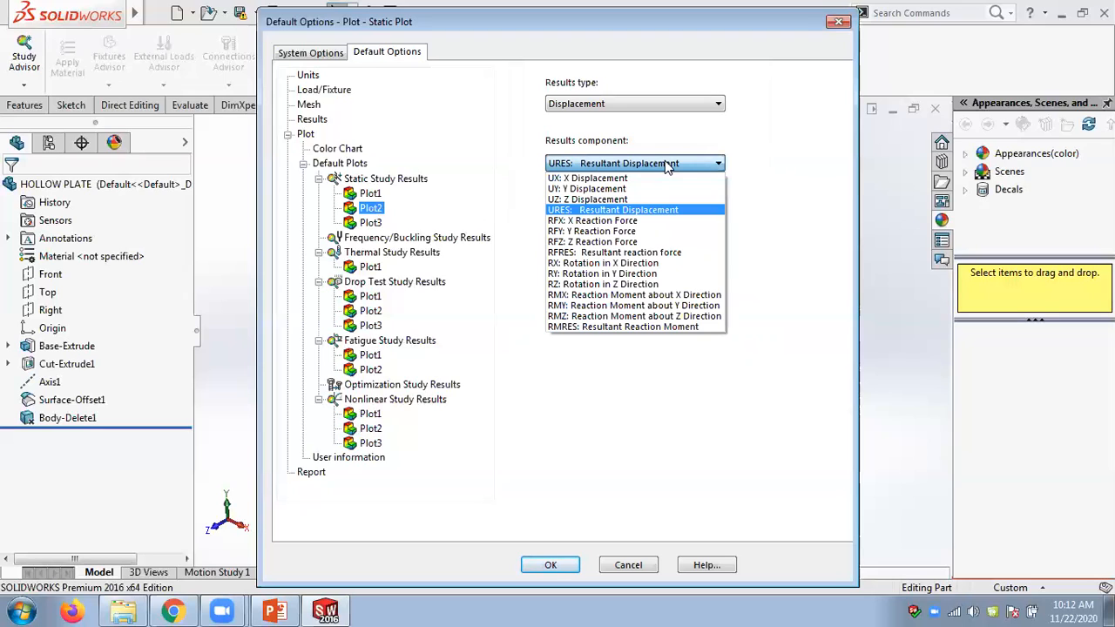
{"action": "left_click", "coordinate": [667, 166]}
{"action": "left_click", "coordinate": [371, 223]}
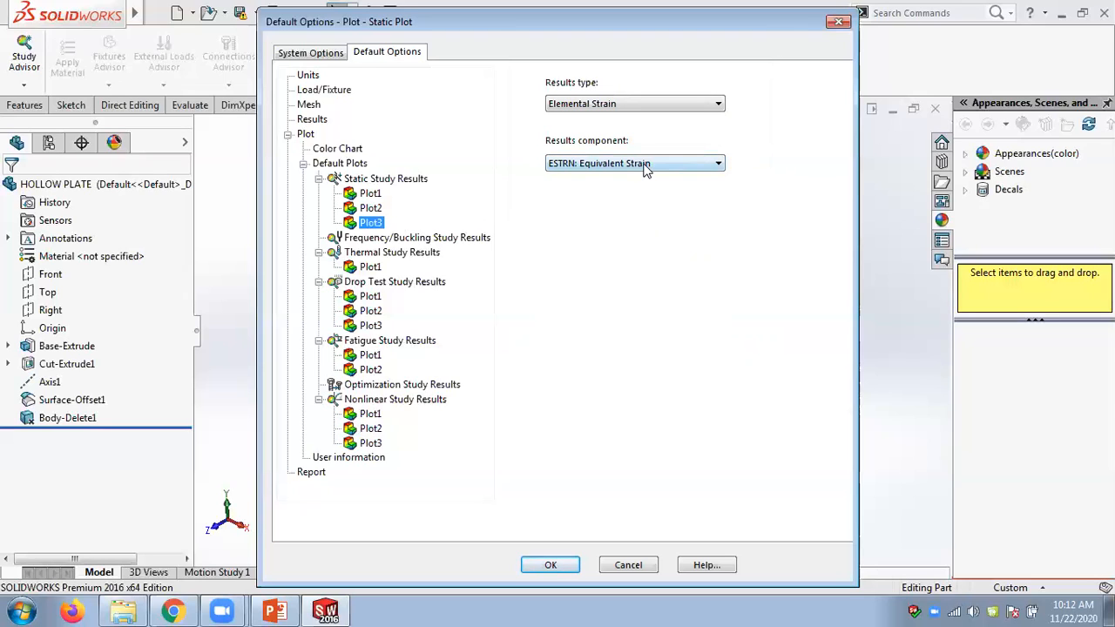
Add a new default plot to Static Study Results and set its component to P1: 1st Principal Stress.
{"action": "right_click", "coordinate": [373, 197]}
{"action": "left_click", "coordinate": [606, 282]}
{"action": "right_click", "coordinate": [412, 180]}
{"action": "left_click", "coordinate": [442, 186]}
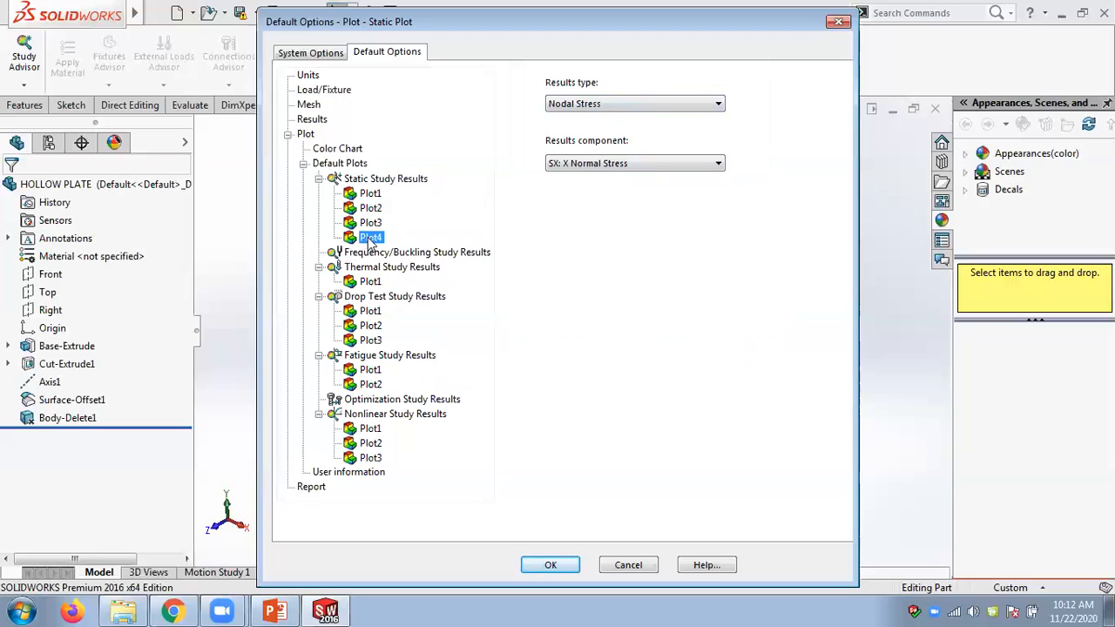
{"action": "left_click", "coordinate": [585, 163]}
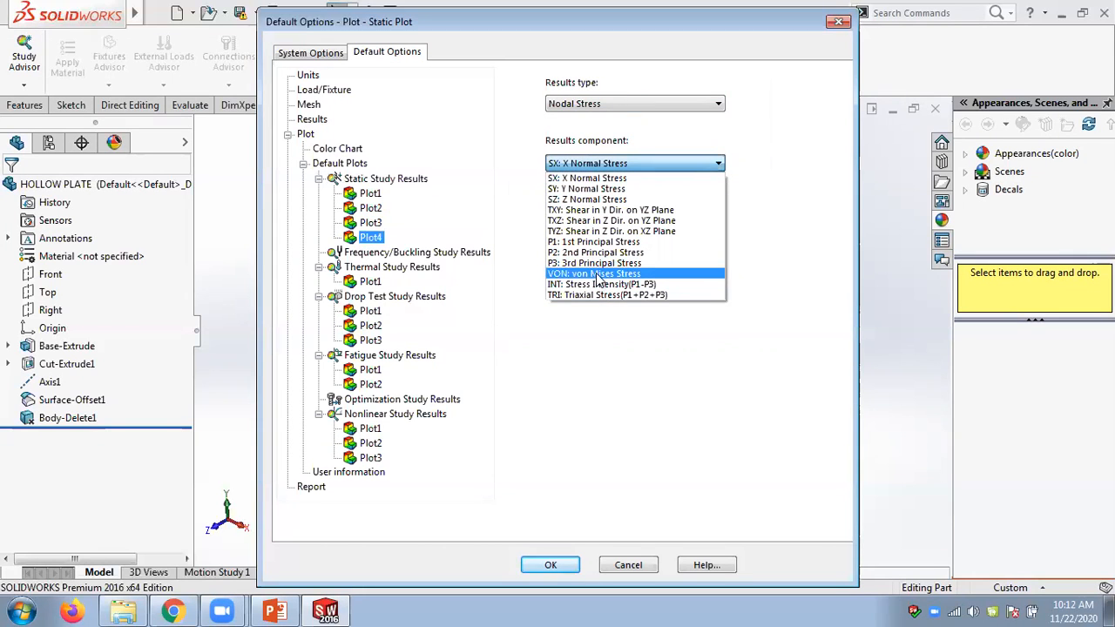
{"action": "left_click", "coordinate": [587, 243]}
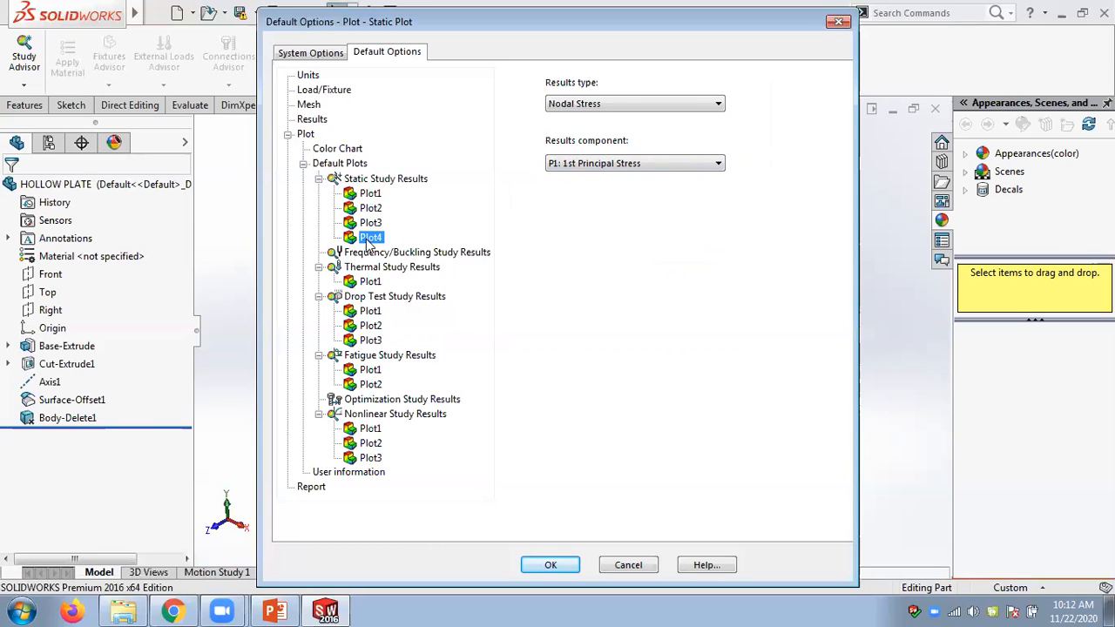
Change the added static plot's results type to Factor of Safety, and delete that plot.
{"action": "left_click", "coordinate": [562, 106]}
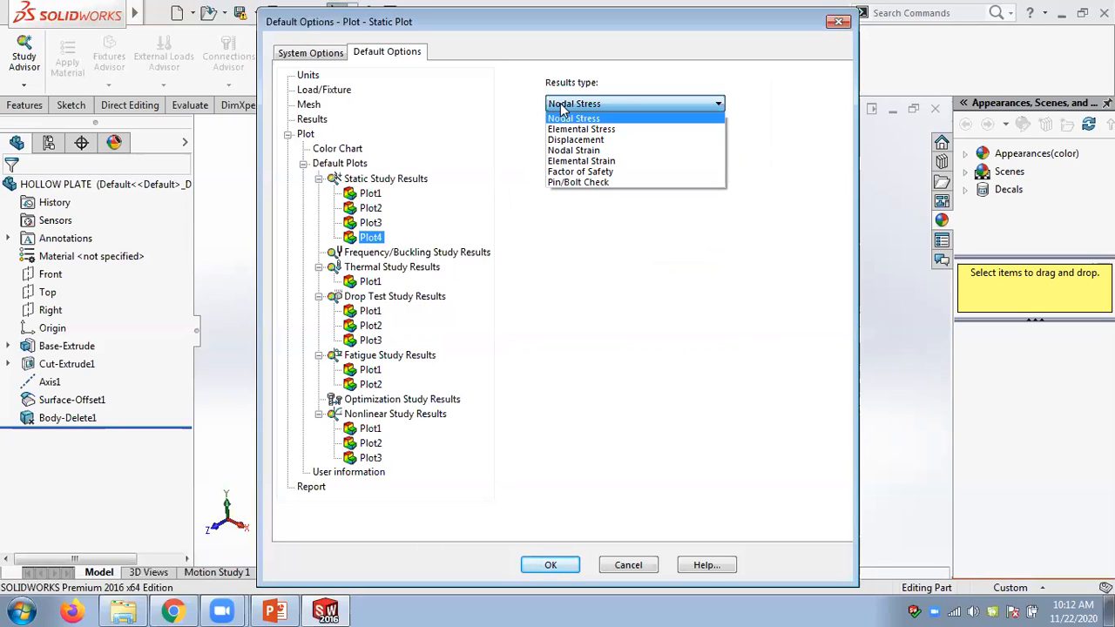
{"action": "left_click", "coordinate": [562, 172]}
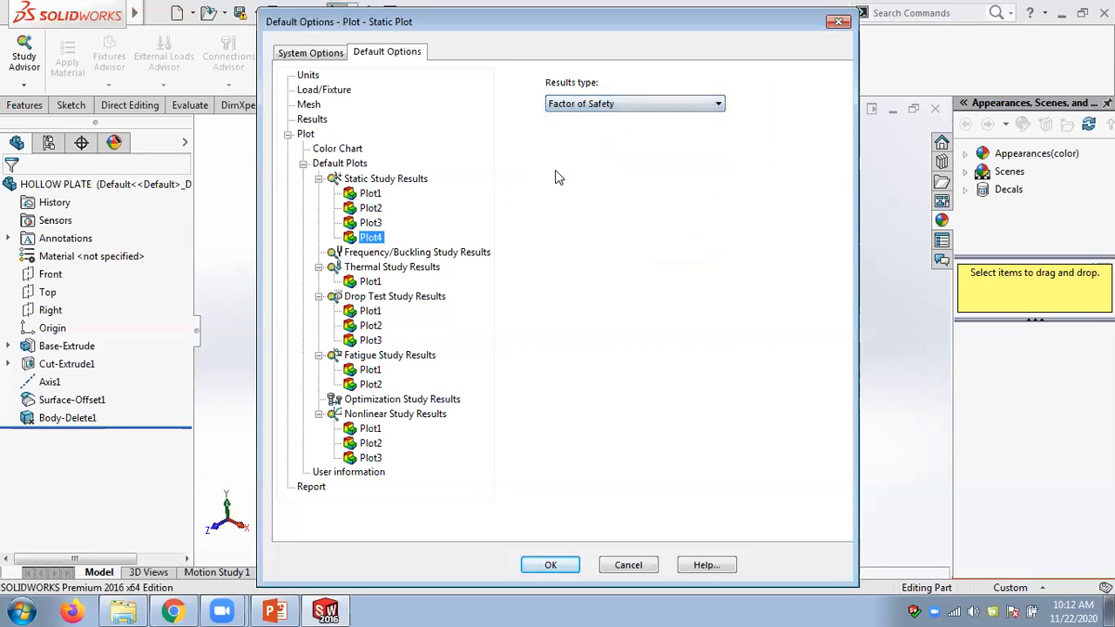
{"action": "right_click", "coordinate": [370, 240]}
{"action": "left_click", "coordinate": [396, 246]}
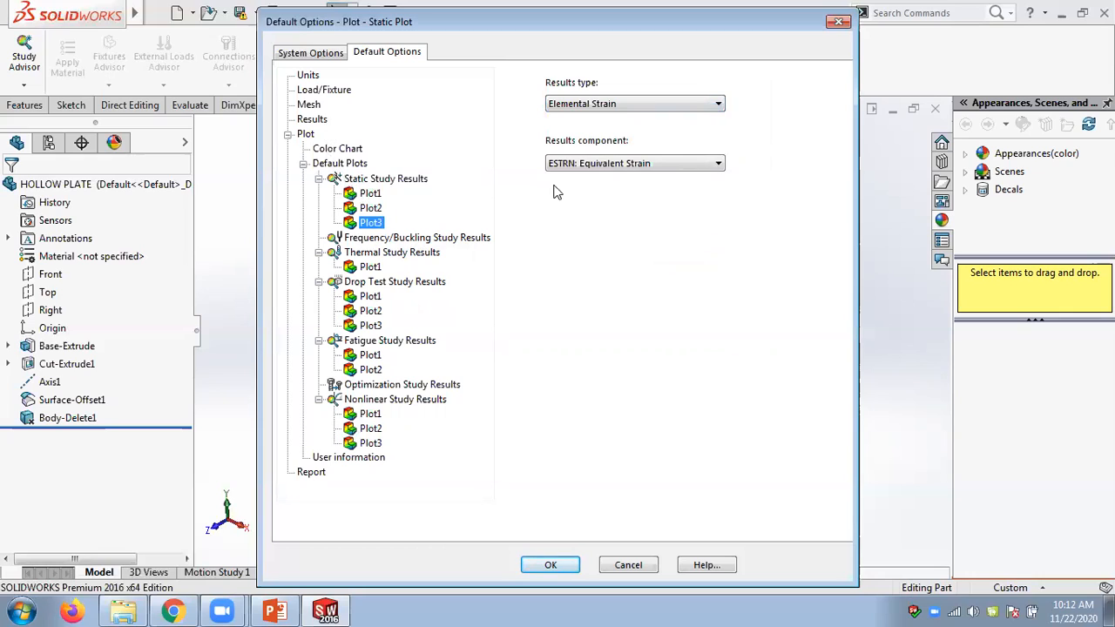
Recheck the three static default plots, the default units and the static study options, and close the options without saving.
{"action": "left_click", "coordinate": [371, 194]}
{"action": "left_click", "coordinate": [370, 209]}
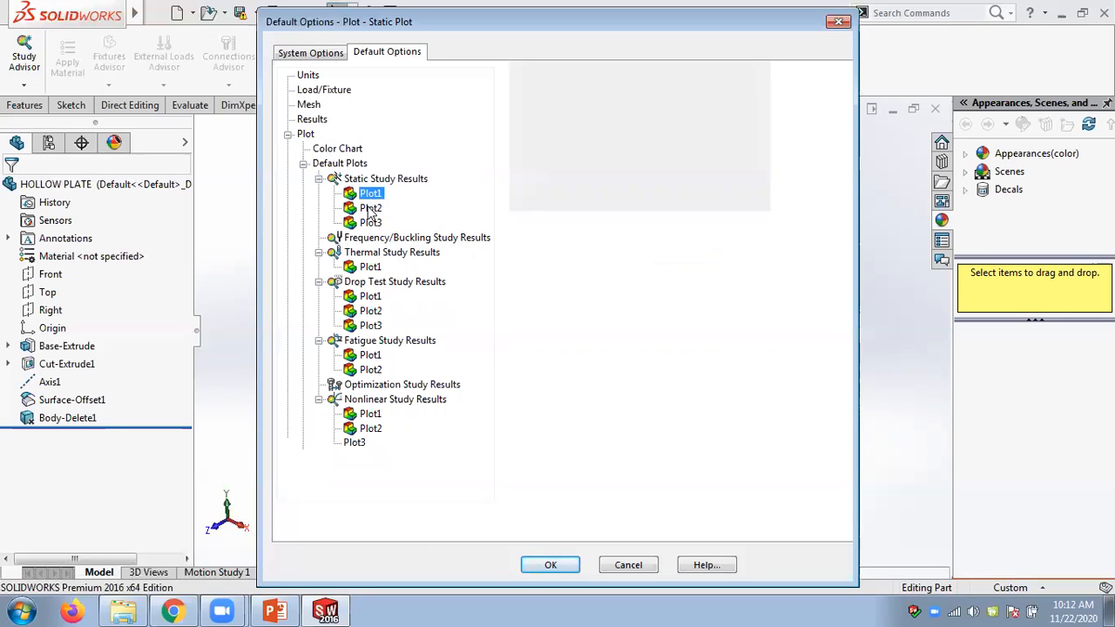
{"action": "left_click", "coordinate": [371, 223]}
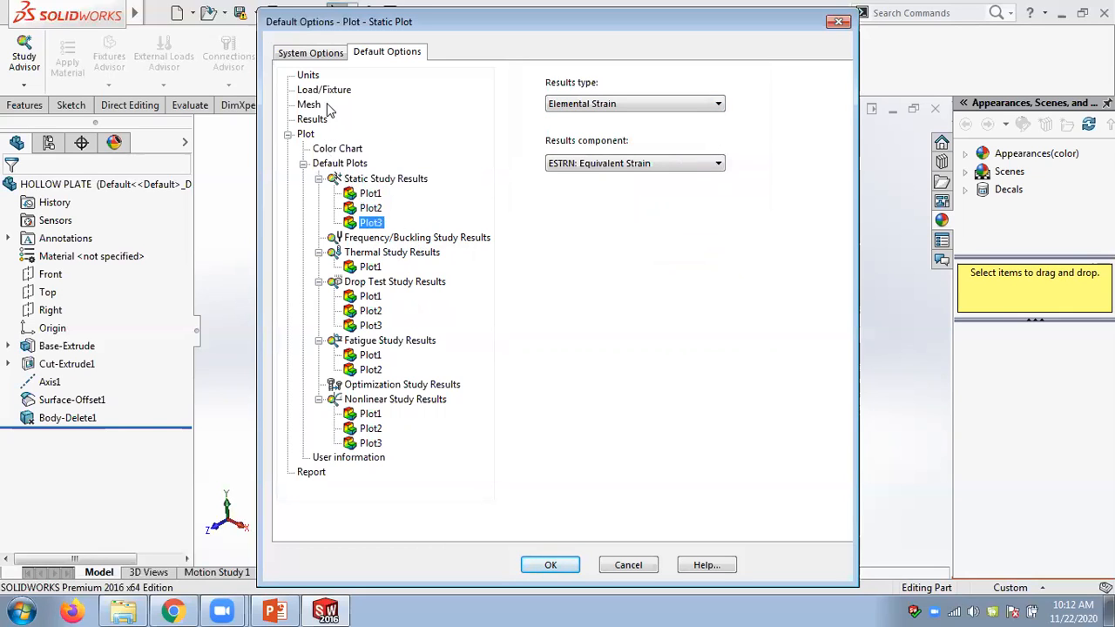
{"action": "left_click", "coordinate": [308, 74]}
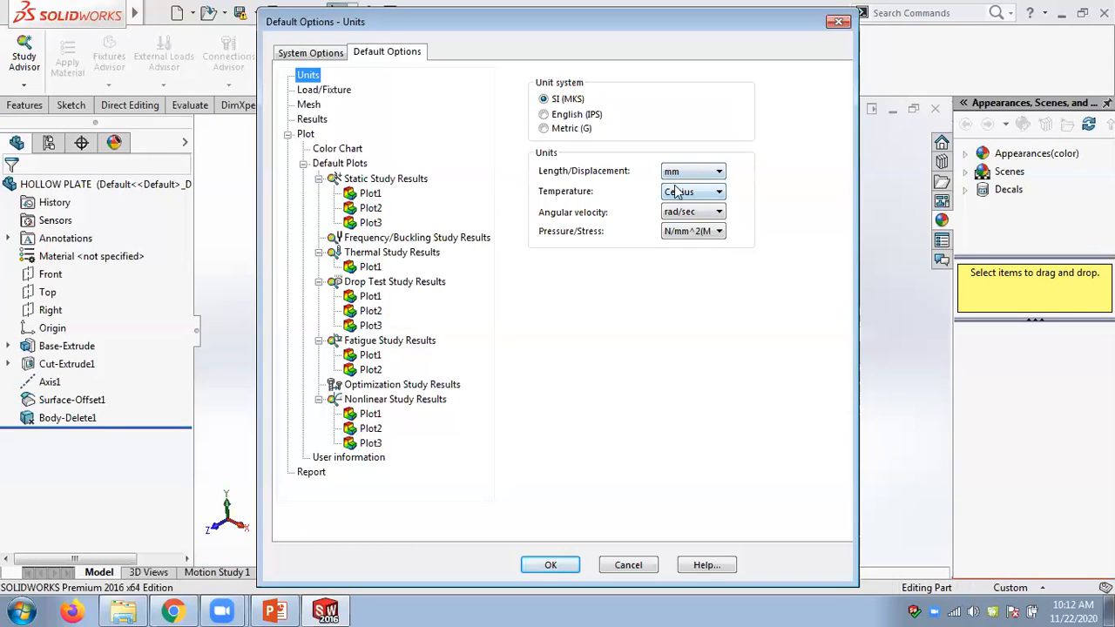
{"action": "left_click", "coordinate": [366, 179]}
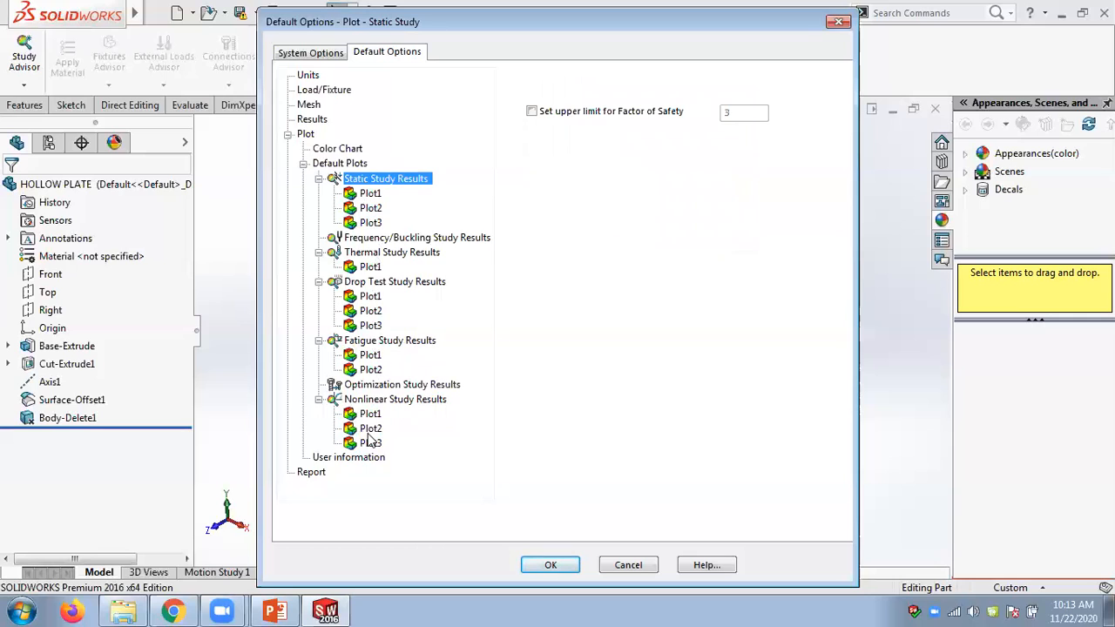
{"action": "left_click", "coordinate": [628, 566]}
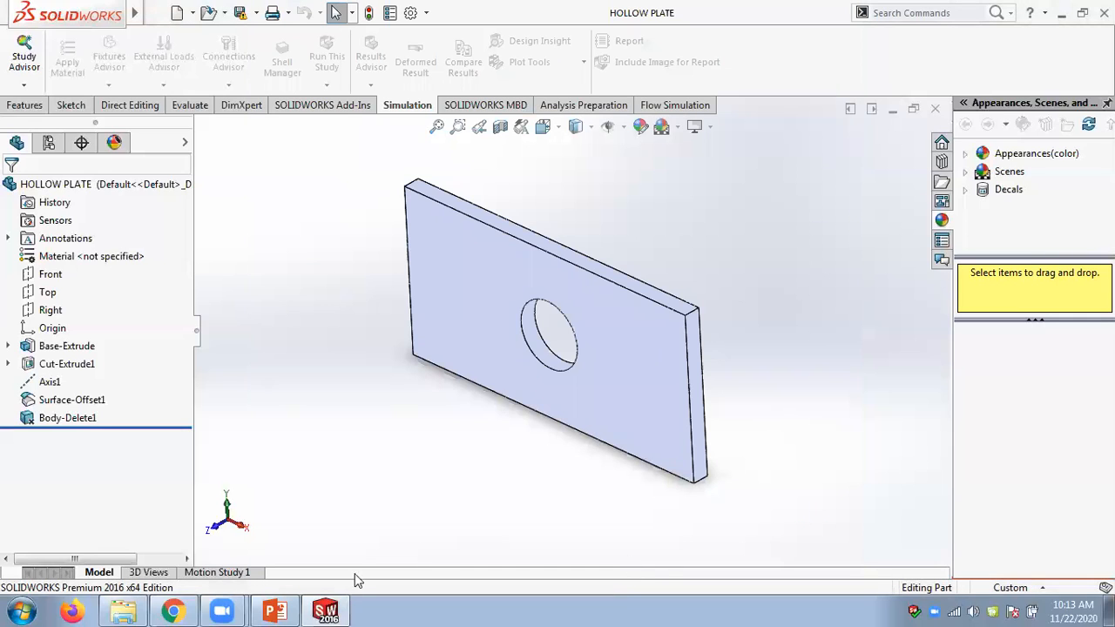
Switch to the PowerPoint presentation and view slide 10 on assigning material properties at 80% zoom.
{"action": "left_click", "coordinate": [275, 611]}
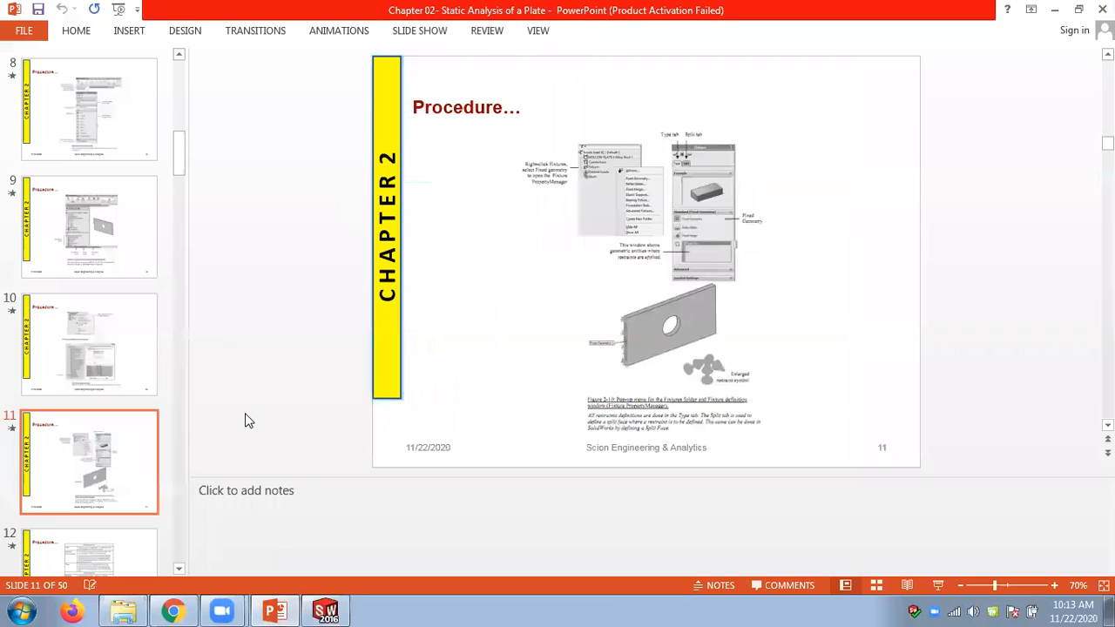
{"action": "scroll", "coordinate": [245, 421], "scroll_direction": "up", "scroll_amount": 1}
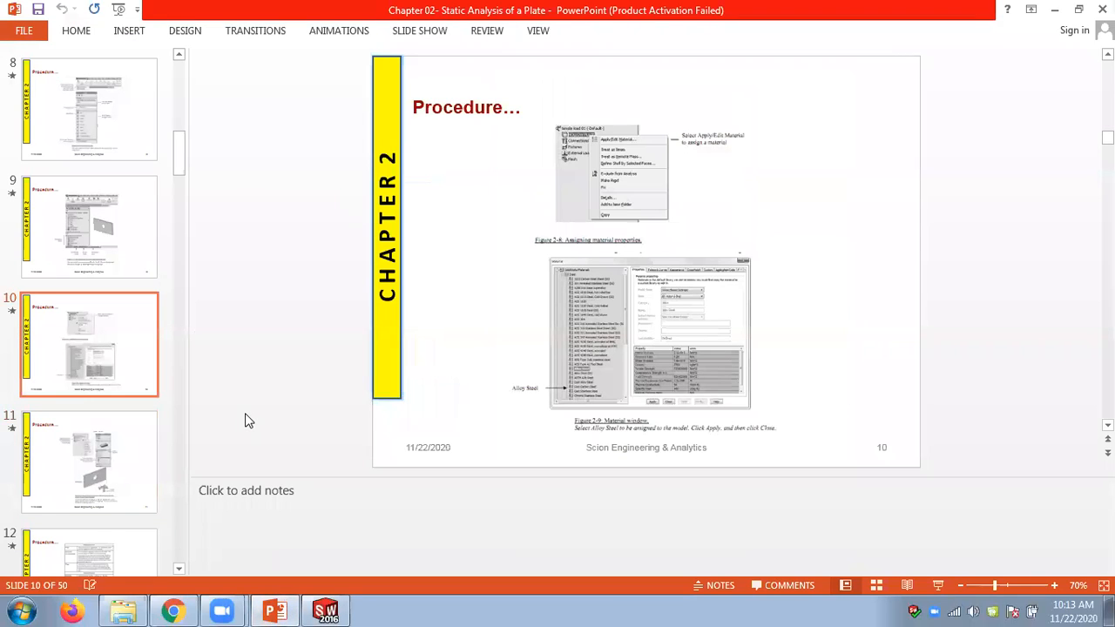
{"action": "scroll", "coordinate": [1042, 384], "scroll_direction": "up", "scroll_amount": 2, "text": "ctrl"}
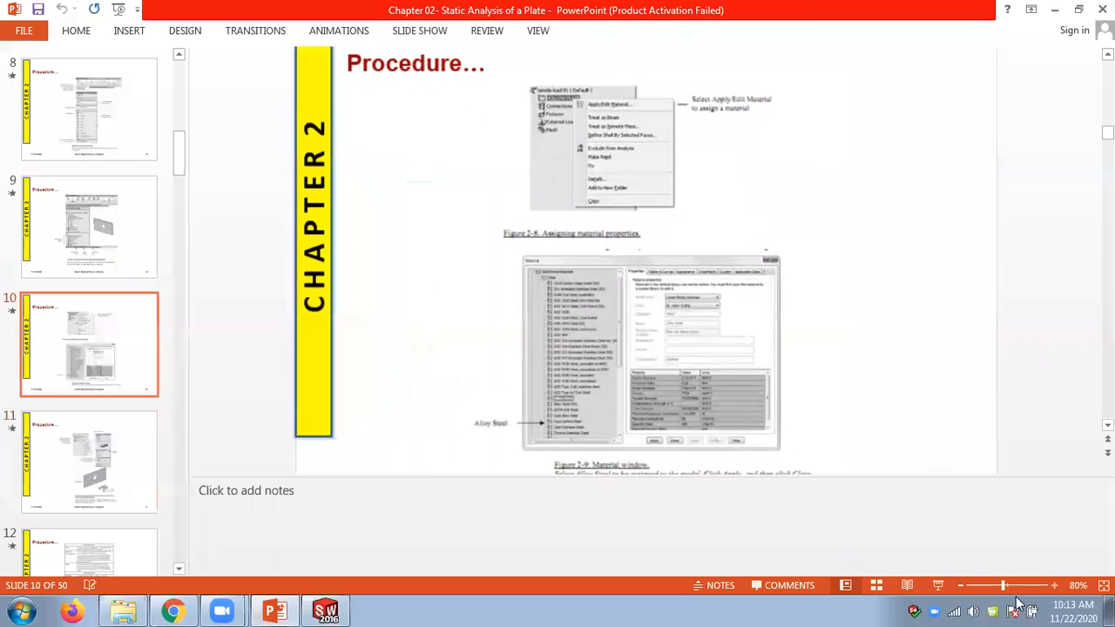
Review slide 7 on the Simulation options and slide 8 on creating a new study, and return to SOLIDWORKS.
{"action": "scroll", "coordinate": [1039, 384], "scroll_direction": "up", "scroll_amount": 3}
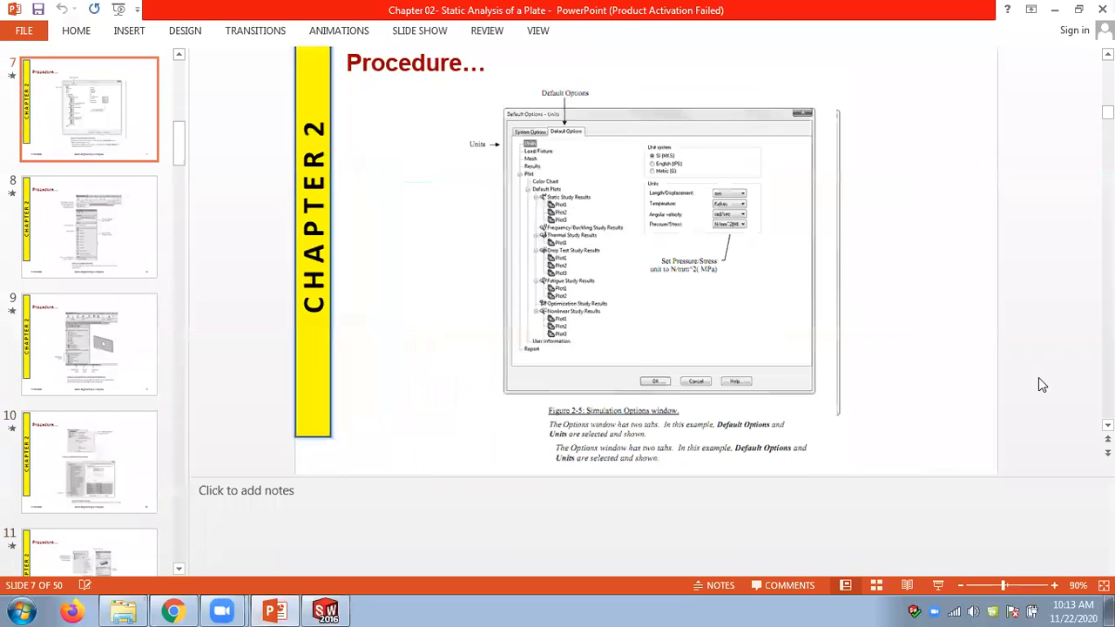
{"action": "scroll", "coordinate": [1038, 384], "scroll_direction": "down", "scroll_amount": 1}
{"action": "scroll", "coordinate": [1042, 384], "scroll_direction": "up", "scroll_amount": 1}
{"action": "scroll", "coordinate": [1042, 384], "scroll_direction": "down", "scroll_amount": 1}
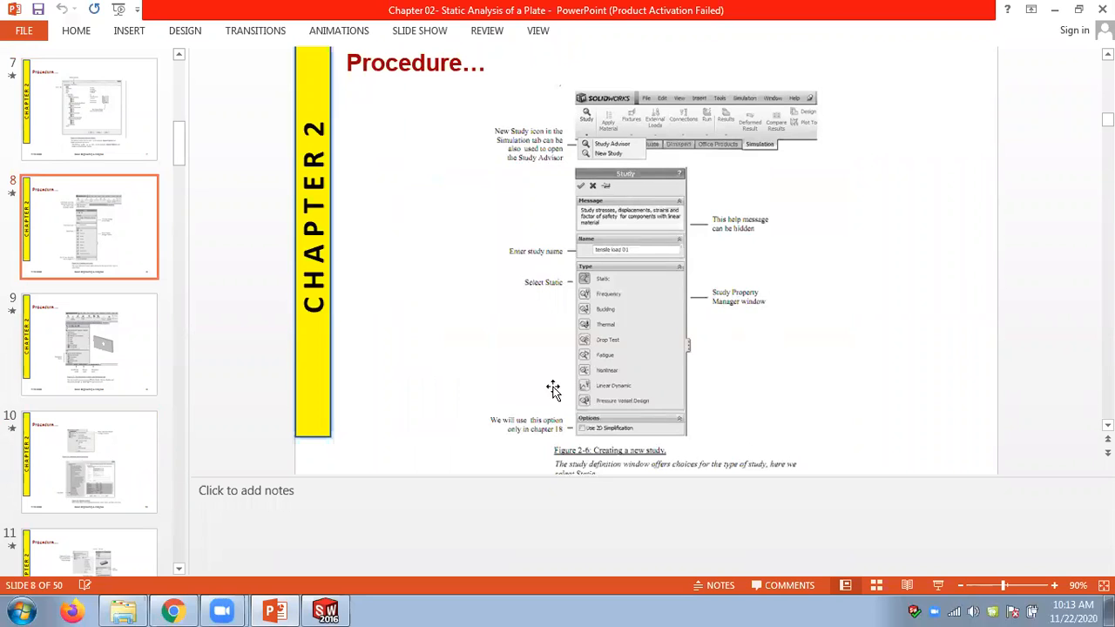
{"action": "left_click", "coordinate": [328, 611]}
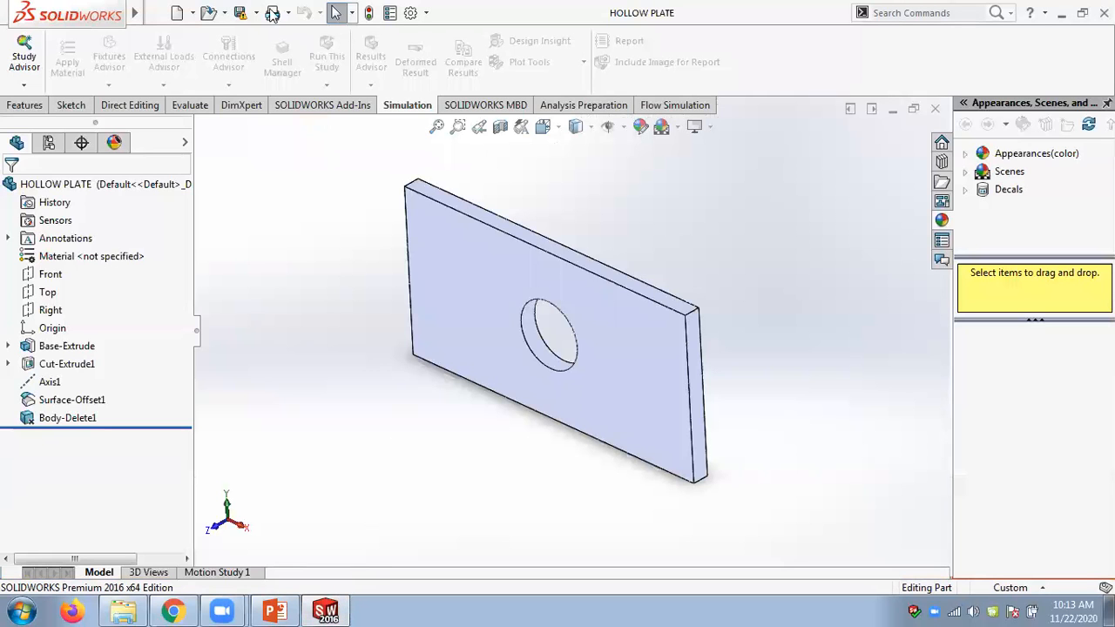
{"action": "mouse_move", "coordinate": [142, 18]}
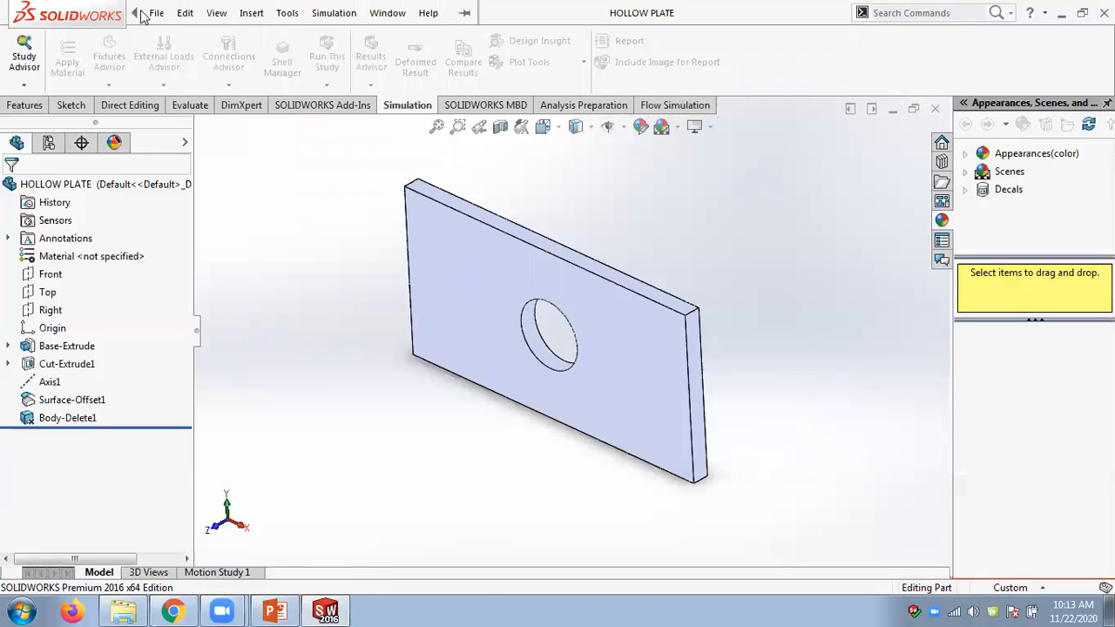
{"action": "left_click", "coordinate": [287, 12]}
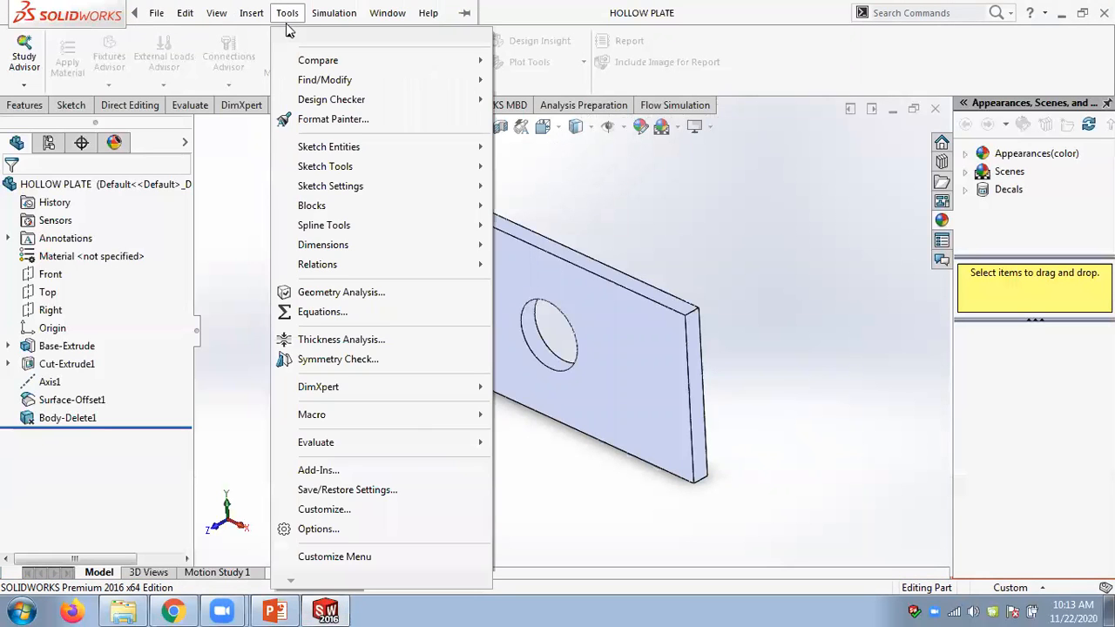
{"action": "left_click", "coordinate": [326, 529]}
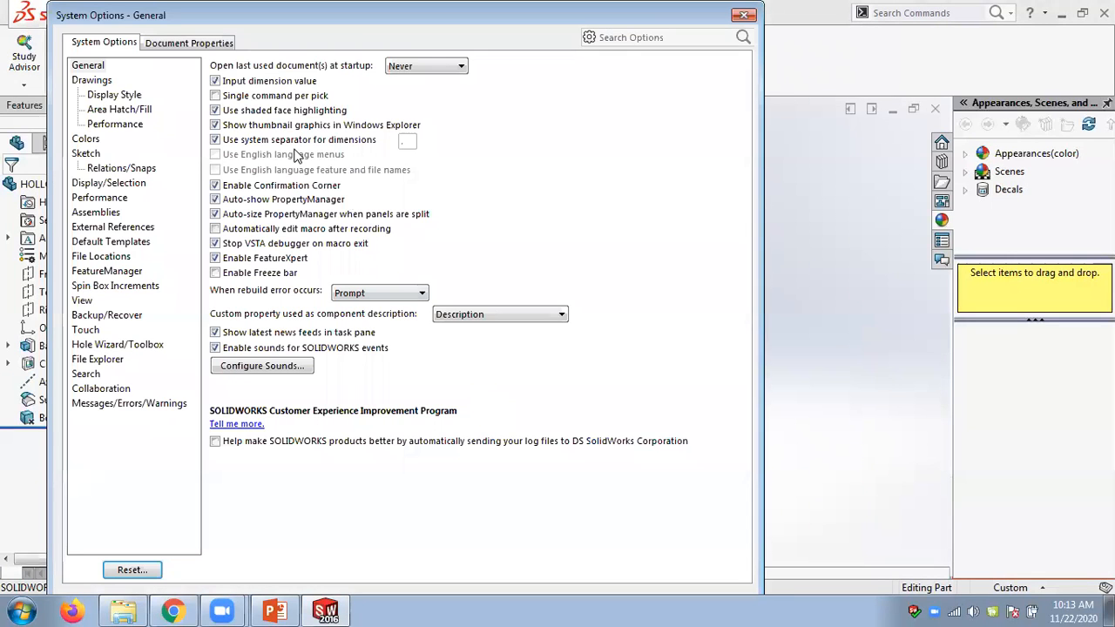
{"action": "left_click", "coordinate": [743, 15]}
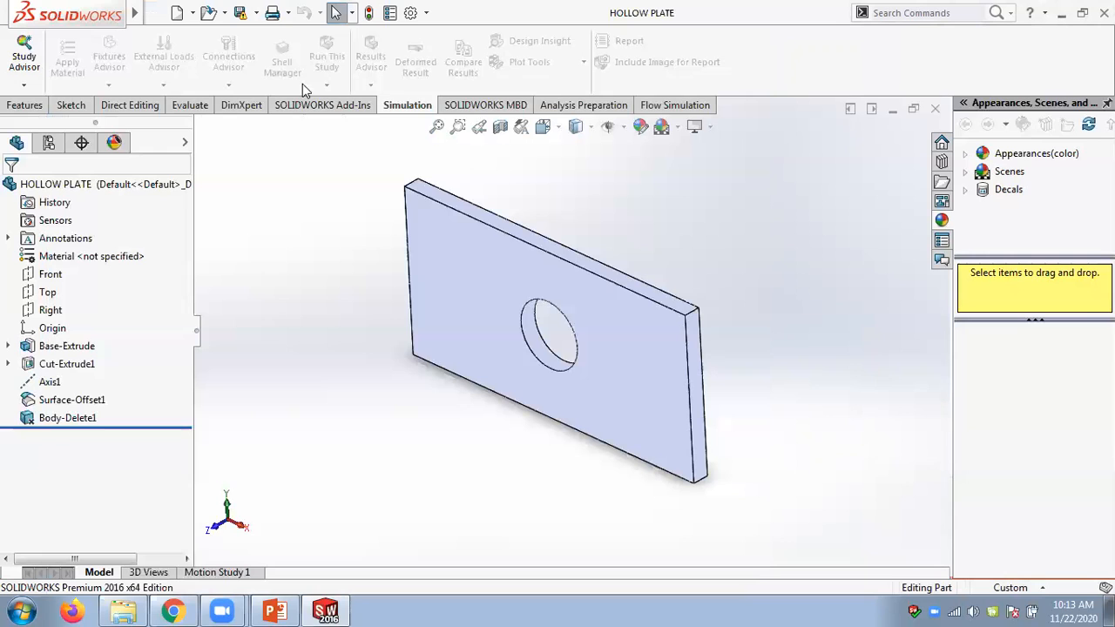
Recheck the Simulation default options for units and static study results, and close them without saving.
{"action": "mouse_move", "coordinate": [140, 13]}
{"action": "left_click", "coordinate": [333, 12]}
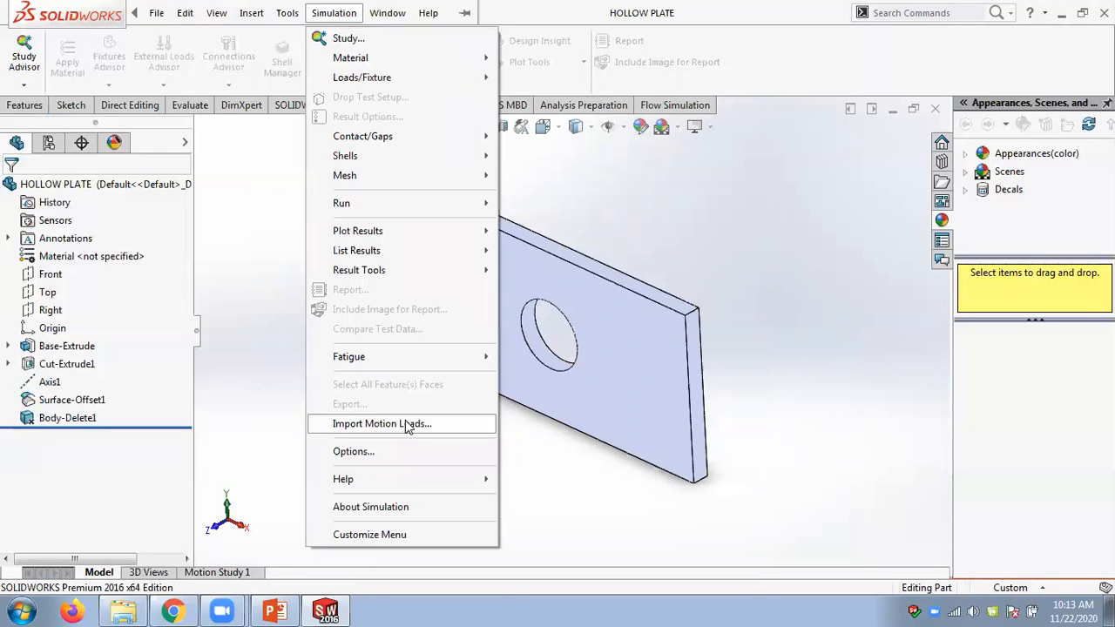
{"action": "left_click", "coordinate": [399, 452]}
{"action": "left_click", "coordinate": [386, 54]}
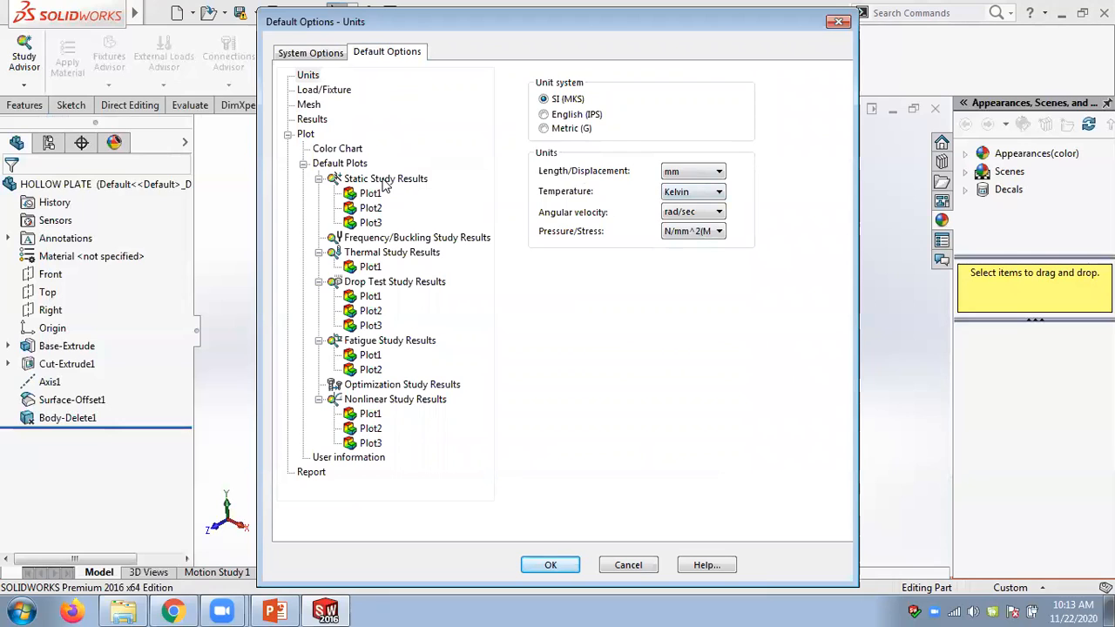
{"action": "left_click", "coordinate": [386, 180]}
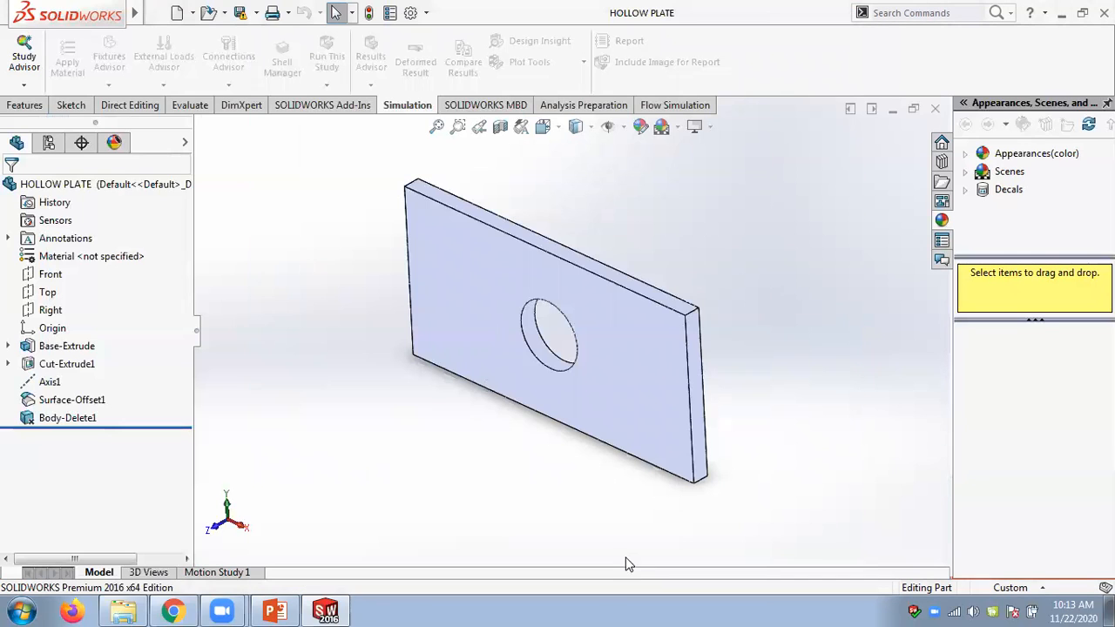
{"action": "left_click", "coordinate": [627, 565]}
Create a new simulation study of type Static named Static 1, without 2D simplification.
{"action": "left_click", "coordinate": [32, 85]}
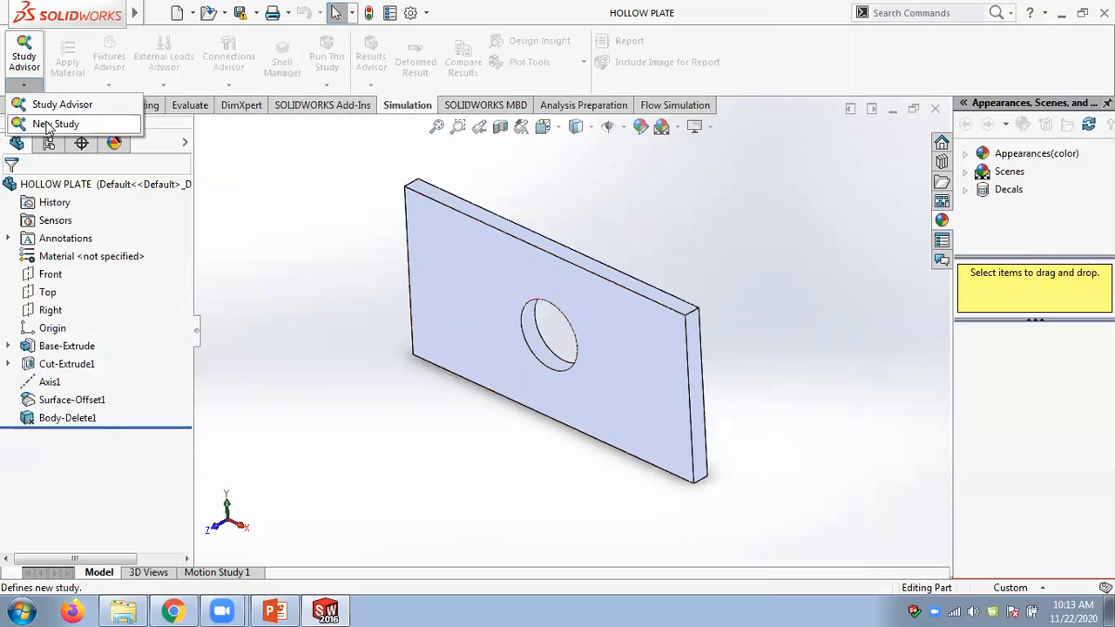
{"action": "left_click", "coordinate": [49, 125]}
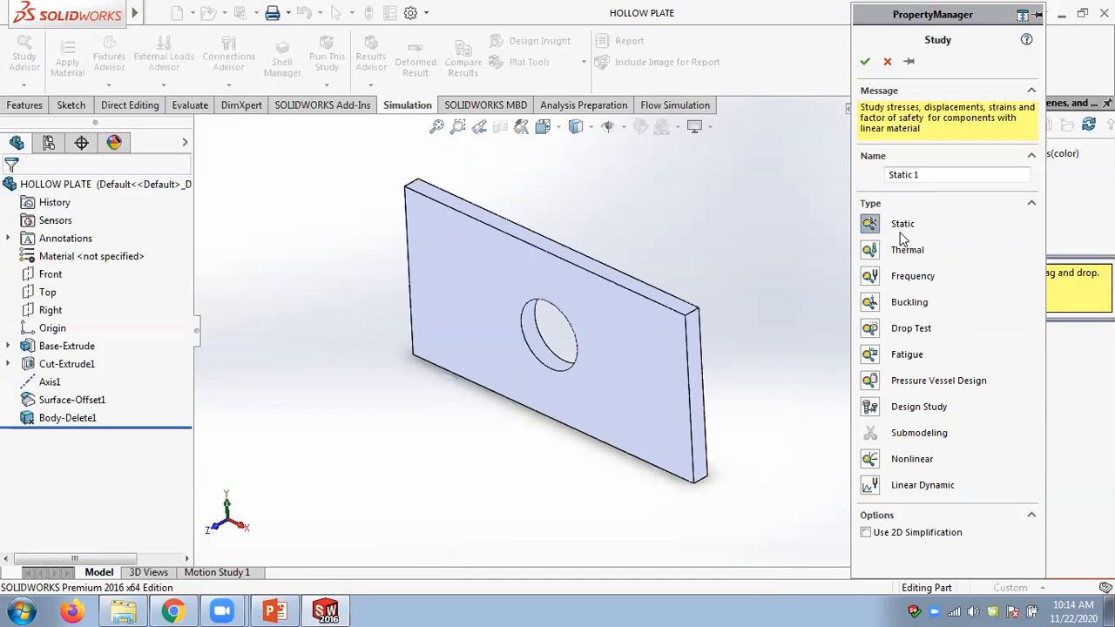
{"action": "left_click_drag", "start_coordinate": [923, 174], "coordinate": [872, 166]}
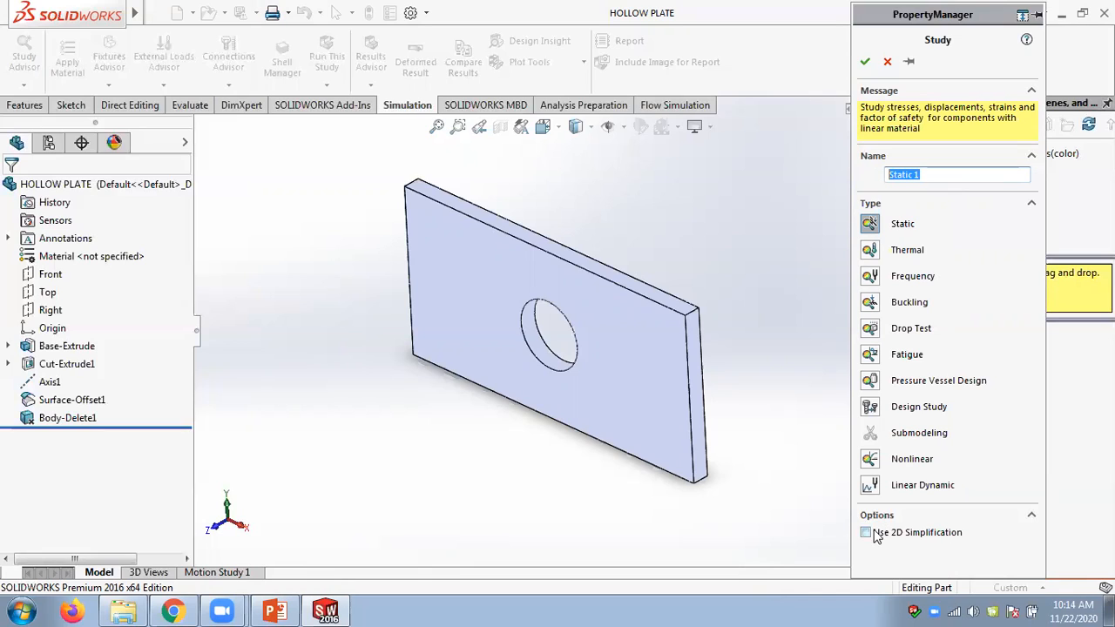
{"action": "left_click", "coordinate": [866, 537]}
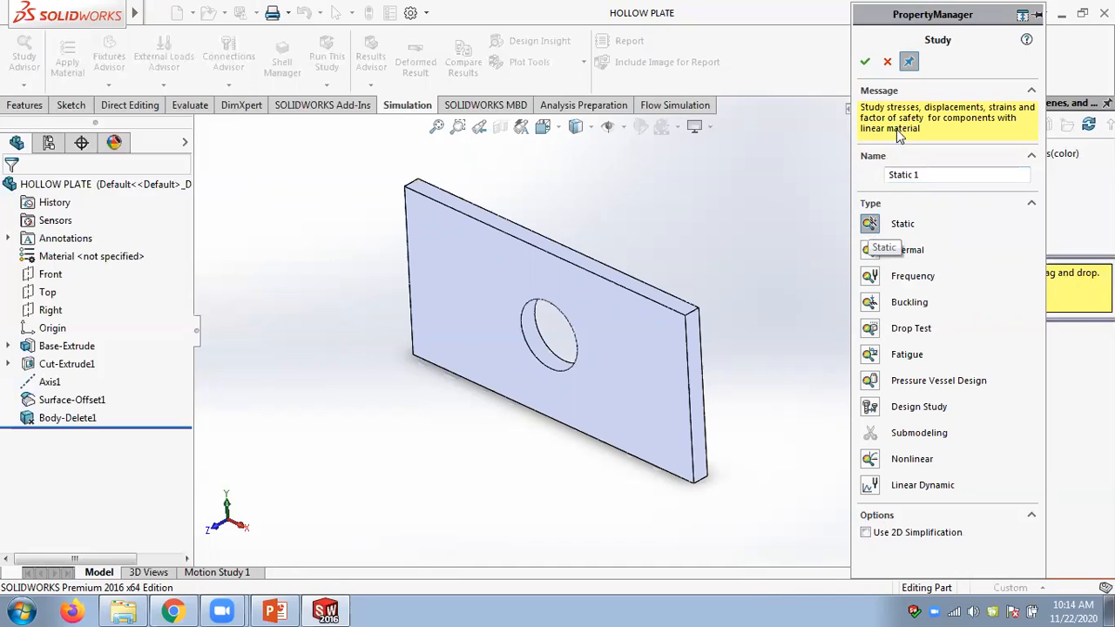
{"action": "left_click", "coordinate": [866, 63]}
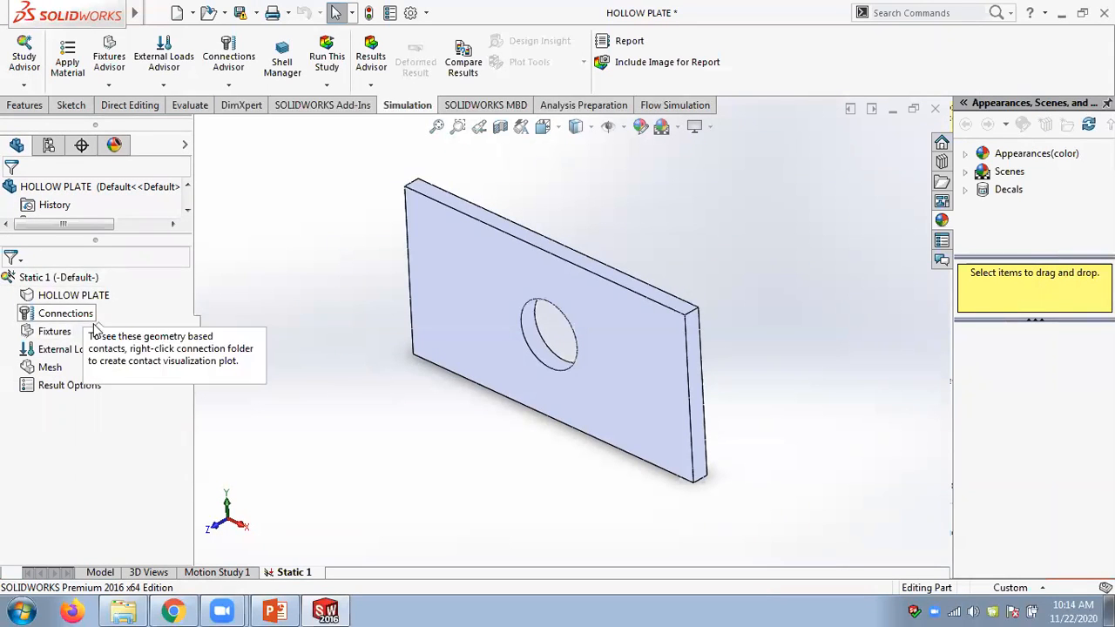
Compare the part's model feature tree with the Static 1 study tree, ending in the study.
{"action": "left_click", "coordinate": [100, 573]}
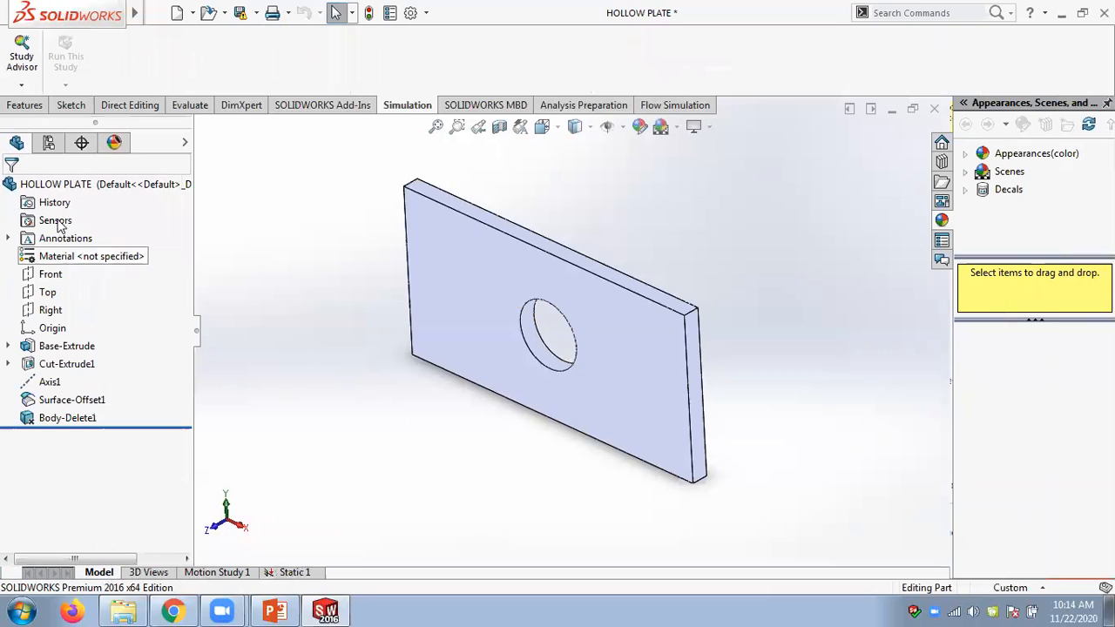
{"action": "left_click", "coordinate": [294, 572]}
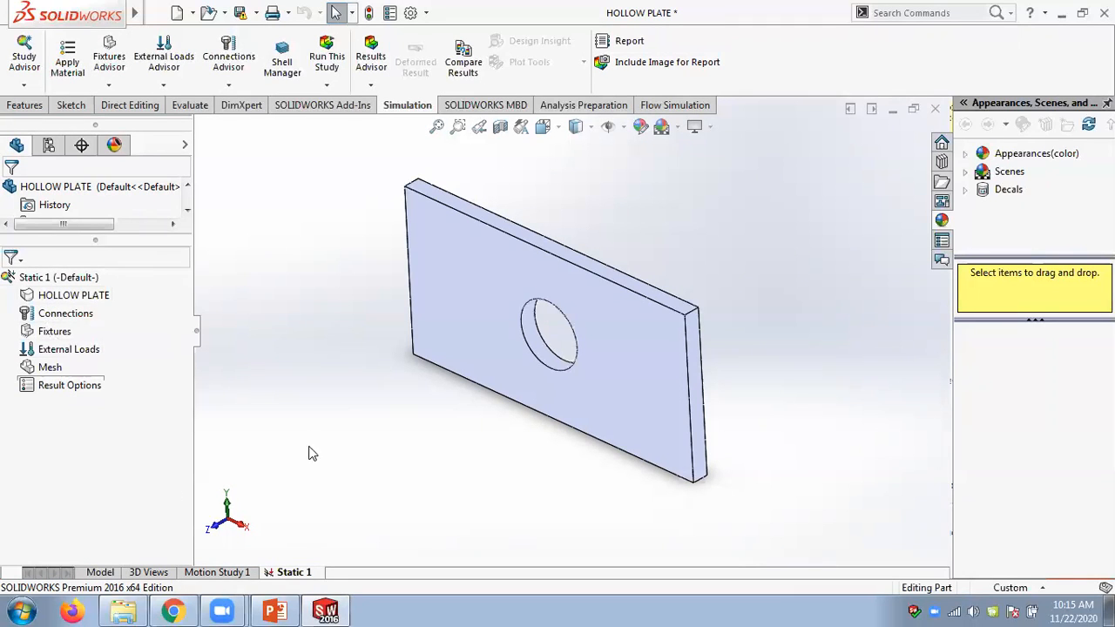
{"action": "middle_click_drag", "start_coordinate": [331, 410], "coordinate": [328, 377]}
Switch to File Explorer, refresh the Chapter 02 folder to check its files, and return to SOLIDWORKS.
{"action": "left_click", "coordinate": [125, 610]}
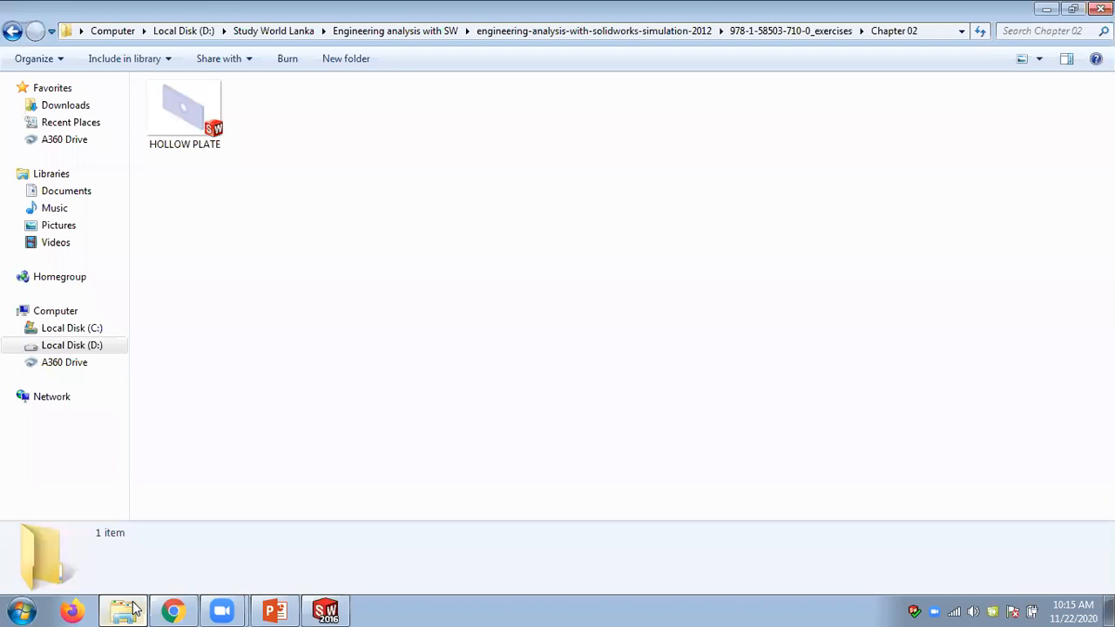
{"action": "right_click", "coordinate": [303, 257]}
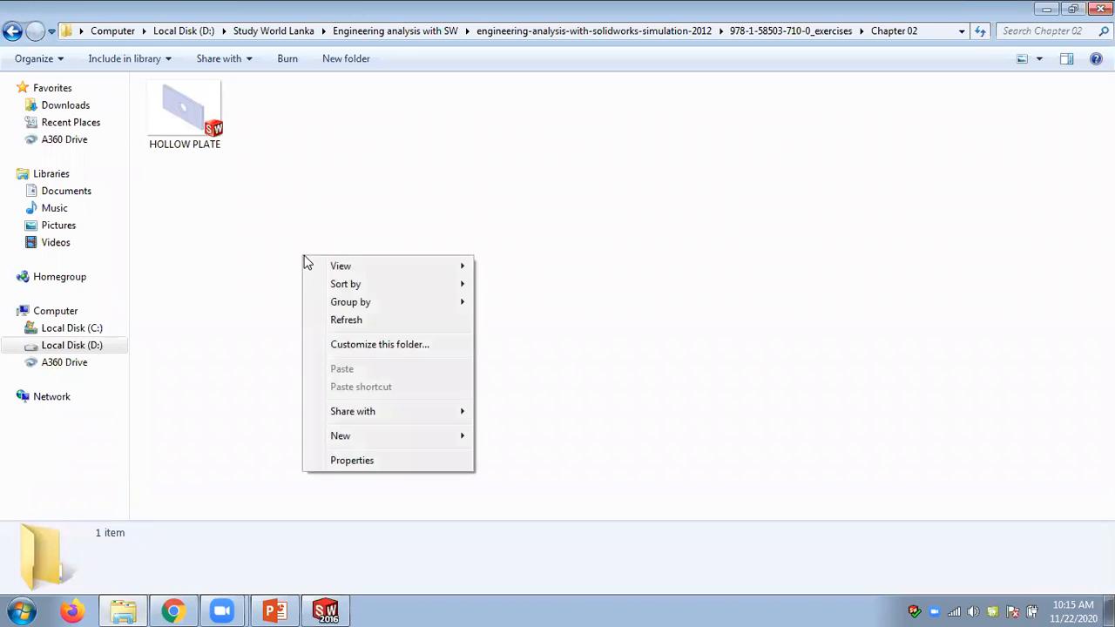
{"action": "left_click", "coordinate": [338, 323]}
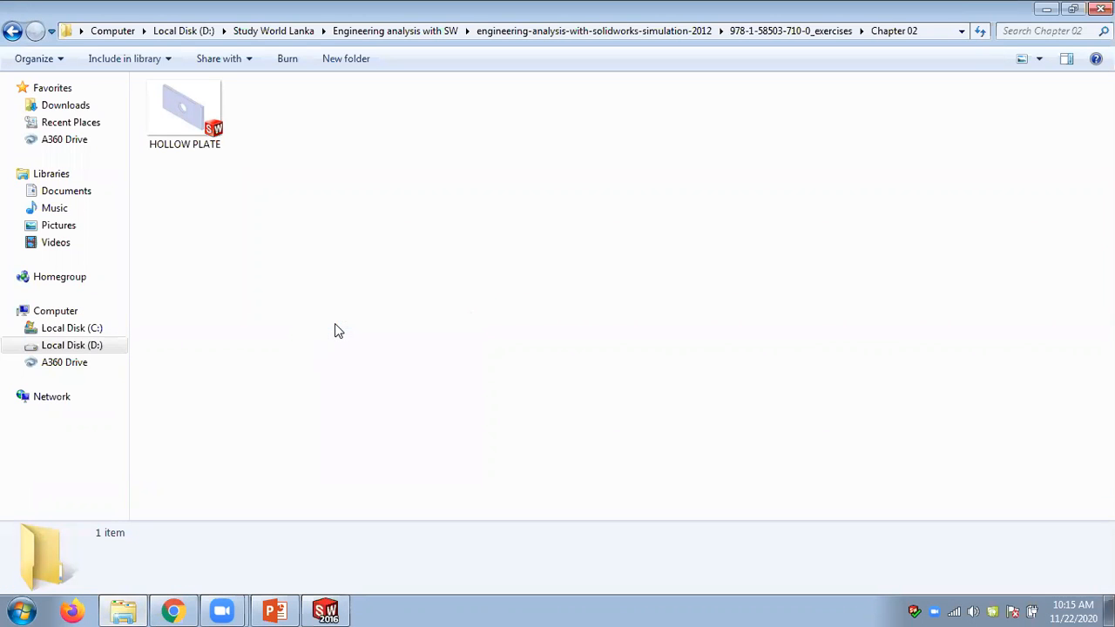
{"action": "left_click", "coordinate": [322, 609]}
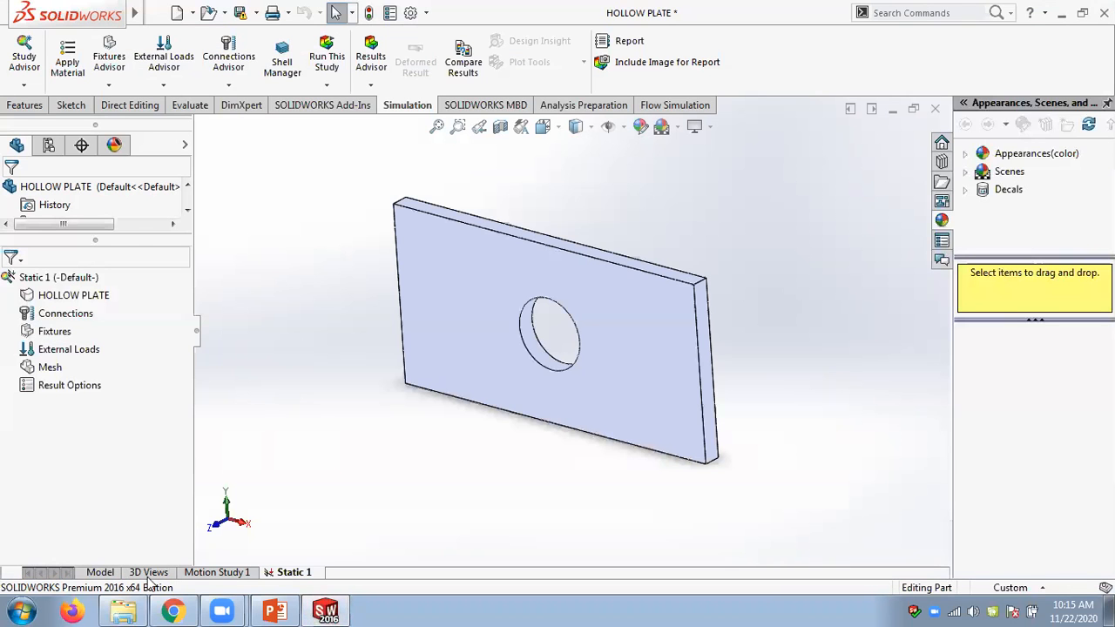
Examine the parent exercises folder and the Chapter 02 folder again in File Explorer, and return to the plate model in SOLIDWORKS.
{"action": "left_click", "coordinate": [124, 610]}
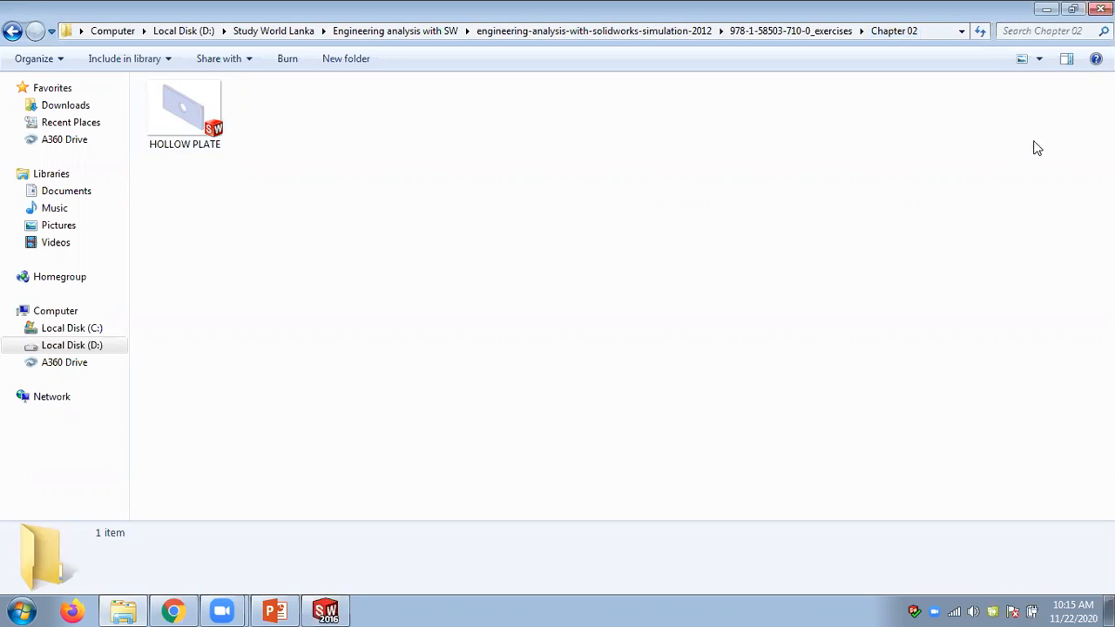
{"action": "left_click", "coordinate": [786, 37]}
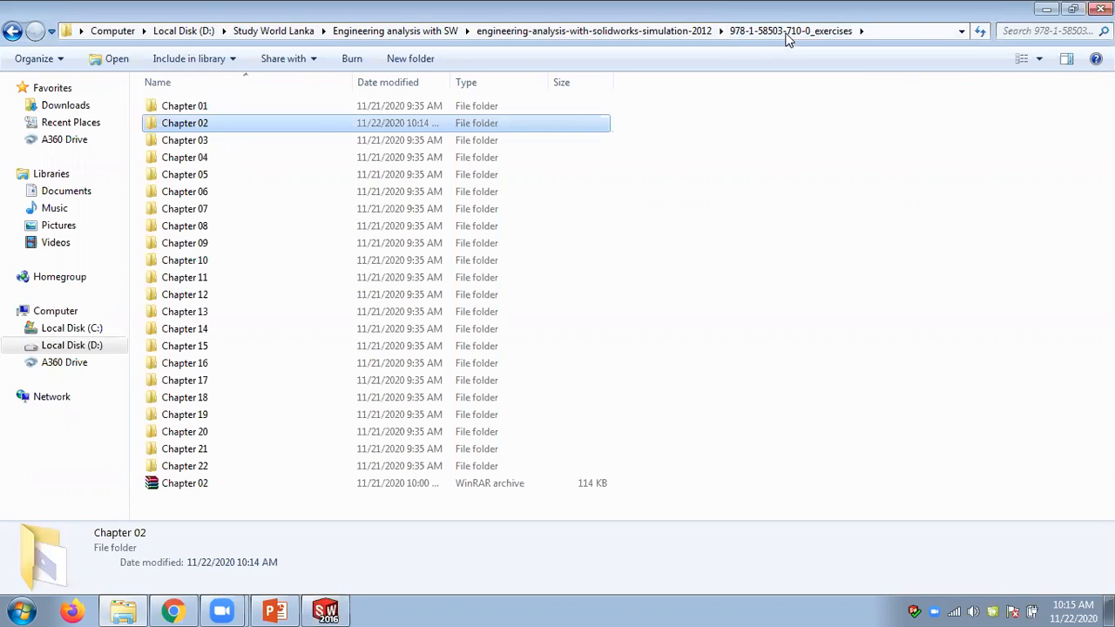
{"action": "double_click", "coordinate": [186, 126]}
{"action": "double_click", "coordinate": [175, 106]}
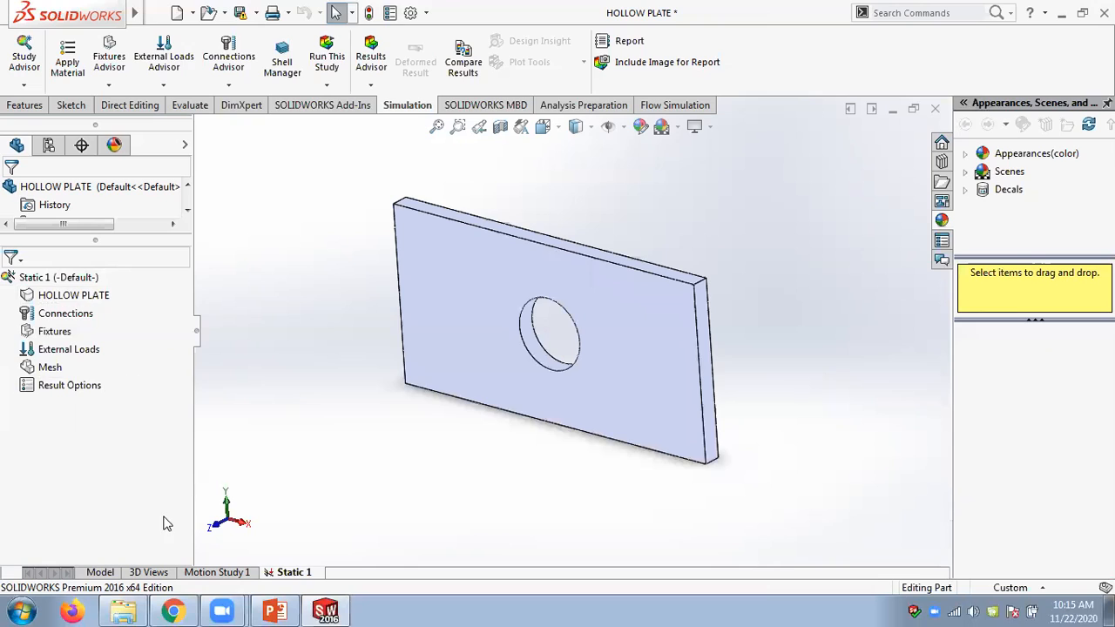
{"action": "left_click", "coordinate": [123, 611]}
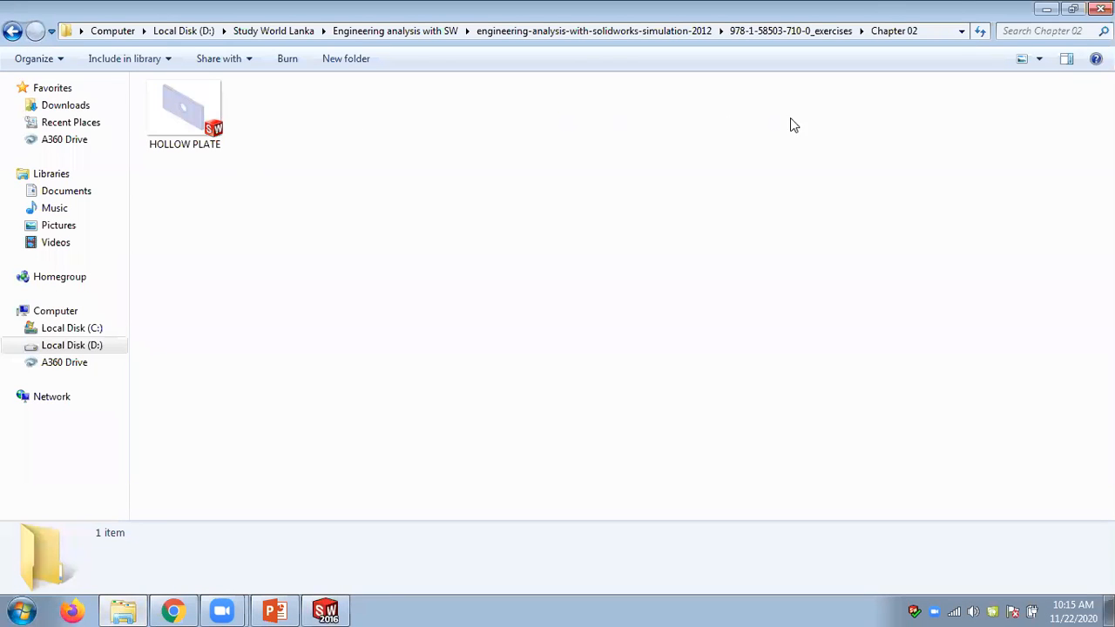
{"action": "left_click", "coordinate": [326, 611]}
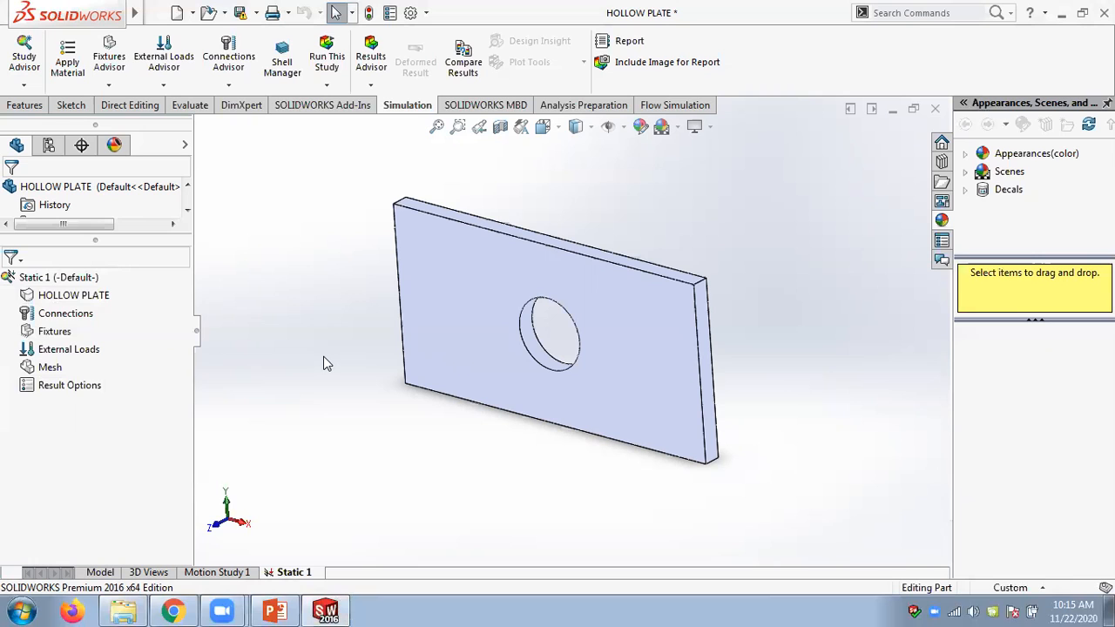
{"action": "middle_click_drag", "start_coordinate": [851, 249], "coordinate": [749, 314]}
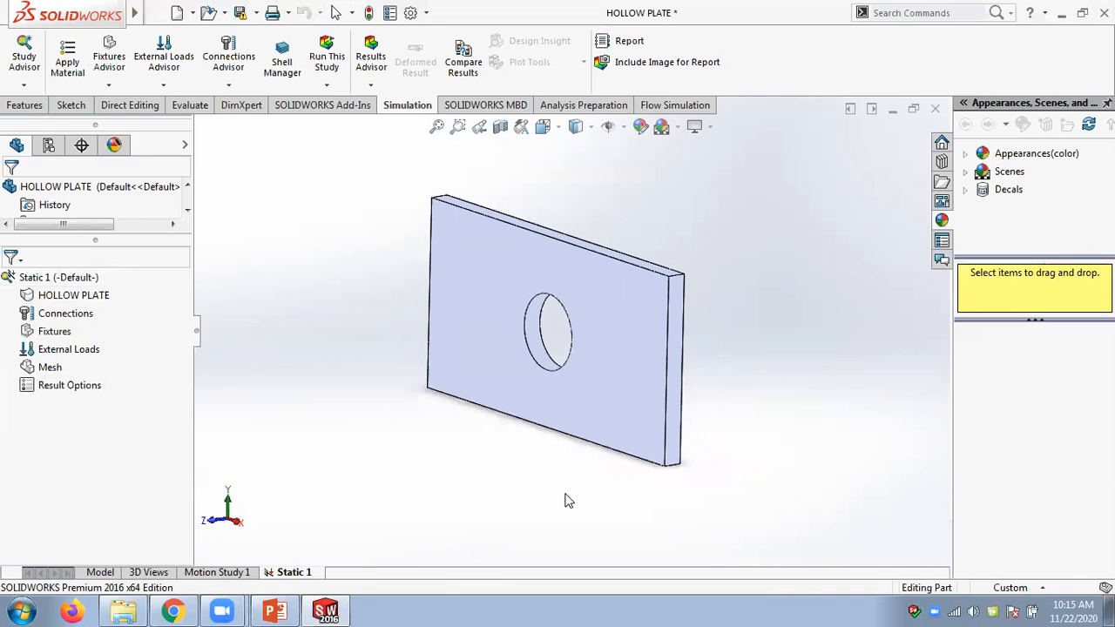
Switch to the PowerPoint presentation and read slides 9 to 11 on the study window, material and fixtures, shrinking the notes area.
{"action": "left_click", "coordinate": [275, 612]}
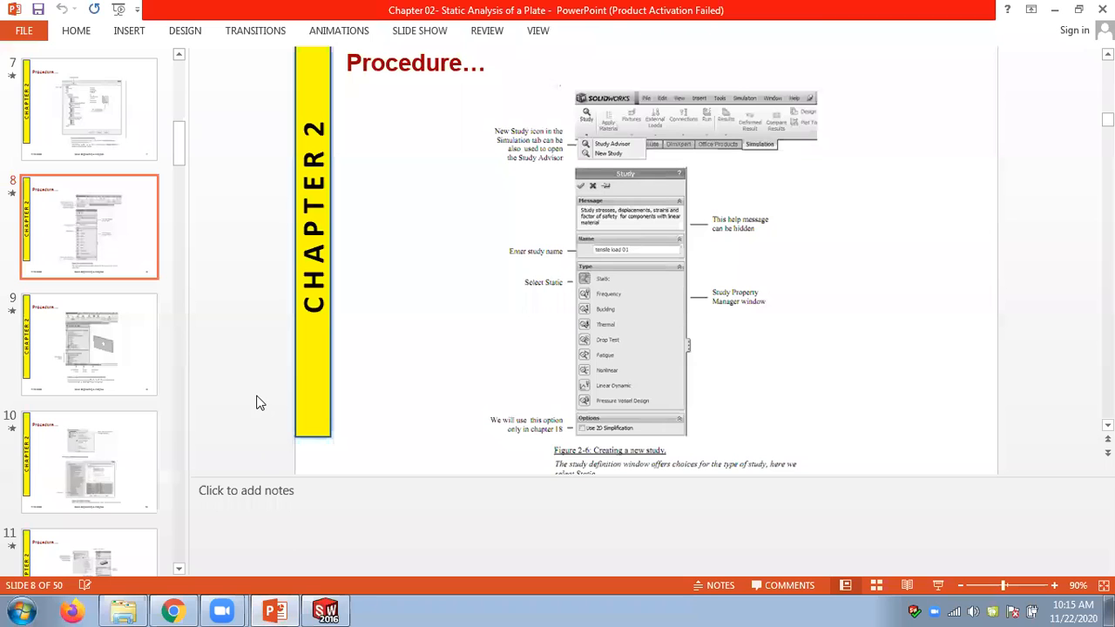
{"action": "scroll", "coordinate": [256, 402], "scroll_direction": "down", "scroll_amount": 1}
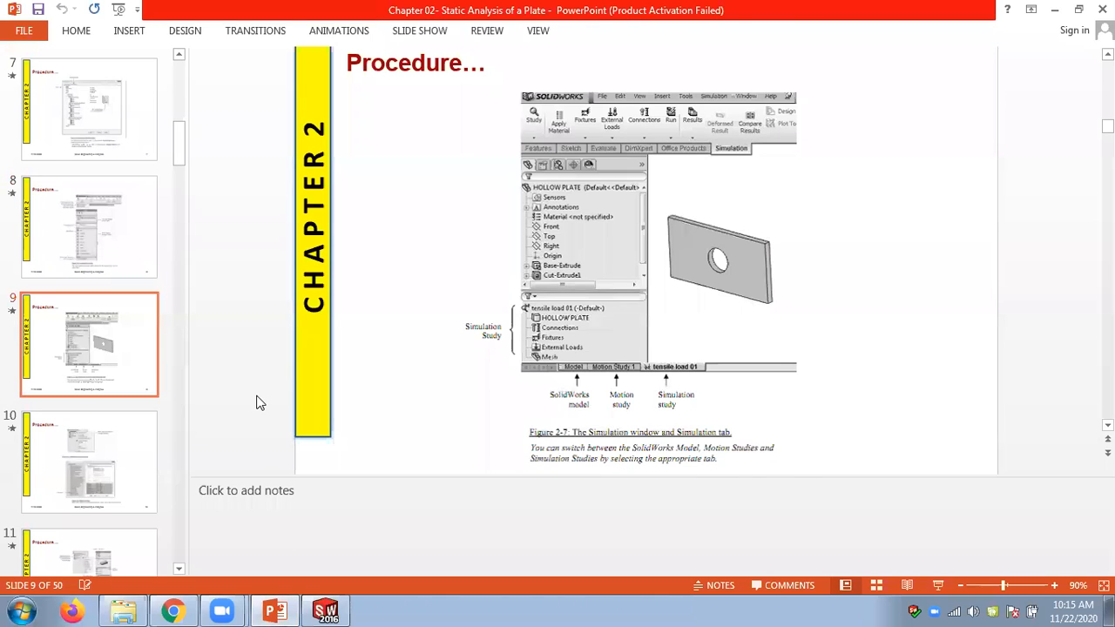
{"action": "scroll", "coordinate": [256, 402], "scroll_direction": "down", "scroll_amount": 1}
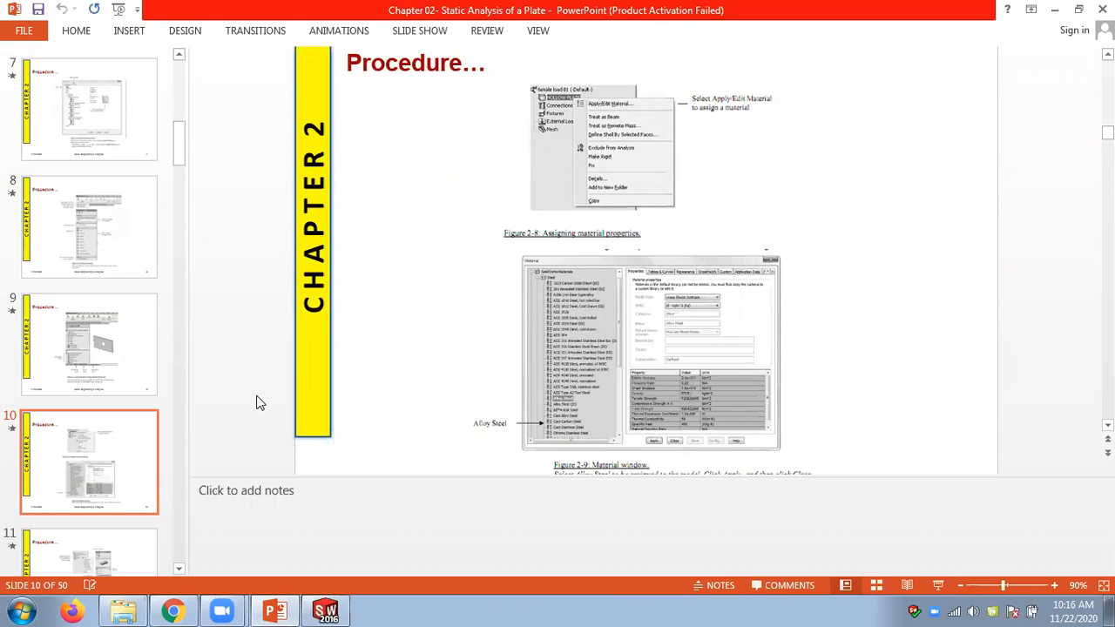
{"action": "left_click_drag", "start_coordinate": [619, 479], "coordinate": [624, 543]}
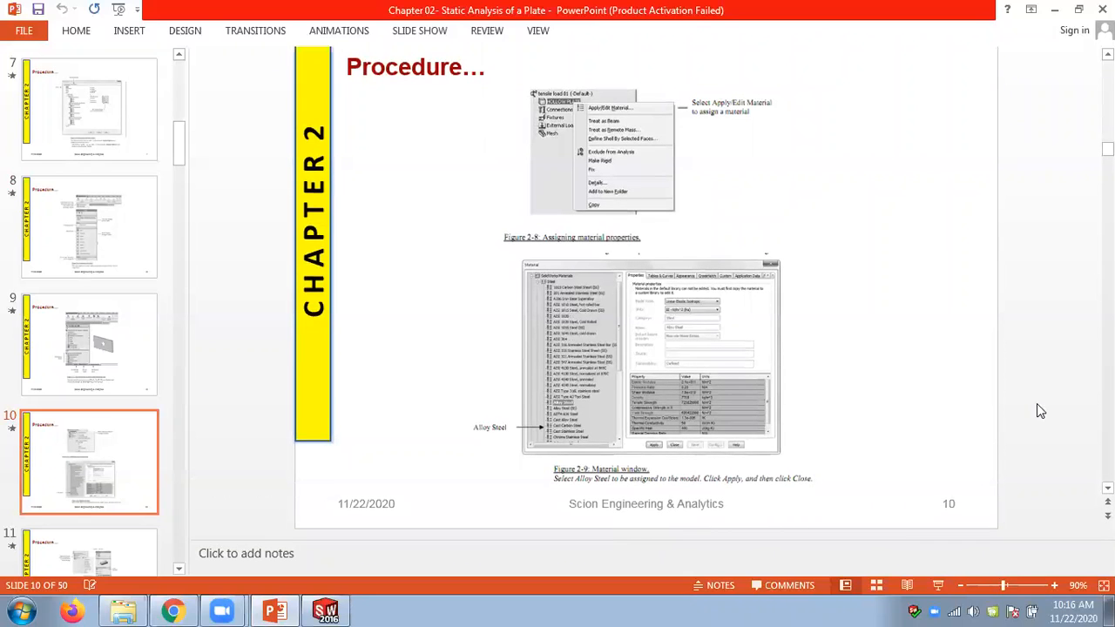
{"action": "scroll", "coordinate": [1037, 413], "scroll_direction": "down", "scroll_amount": 1}
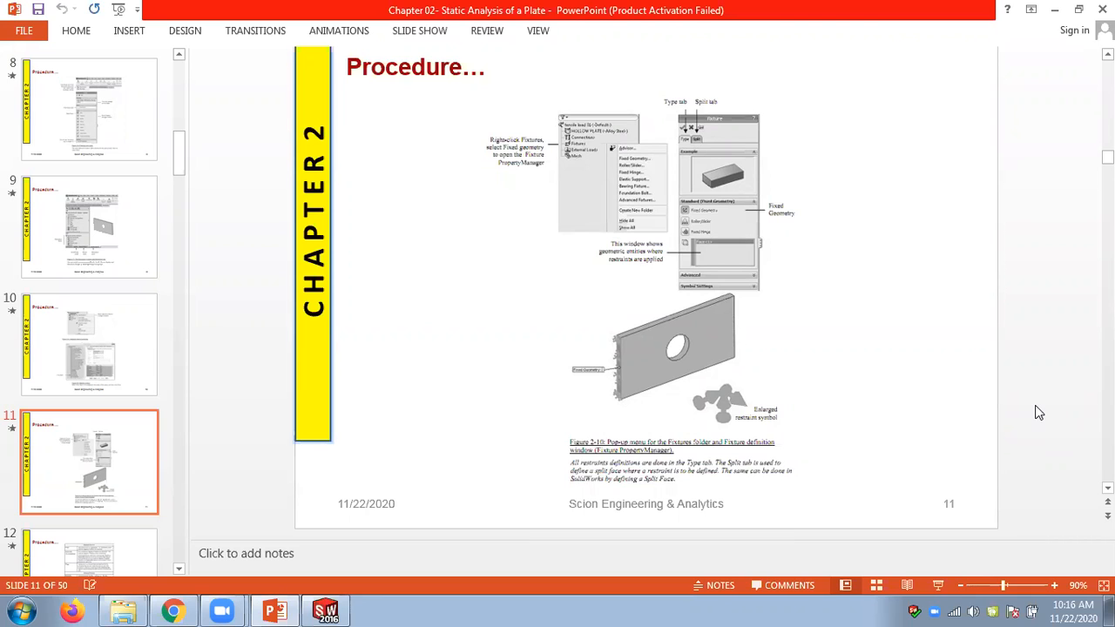
Switch to SOLIDWORKS and examine the list of toolsets available for the CommandManager.
{"action": "left_click", "coordinate": [324, 610]}
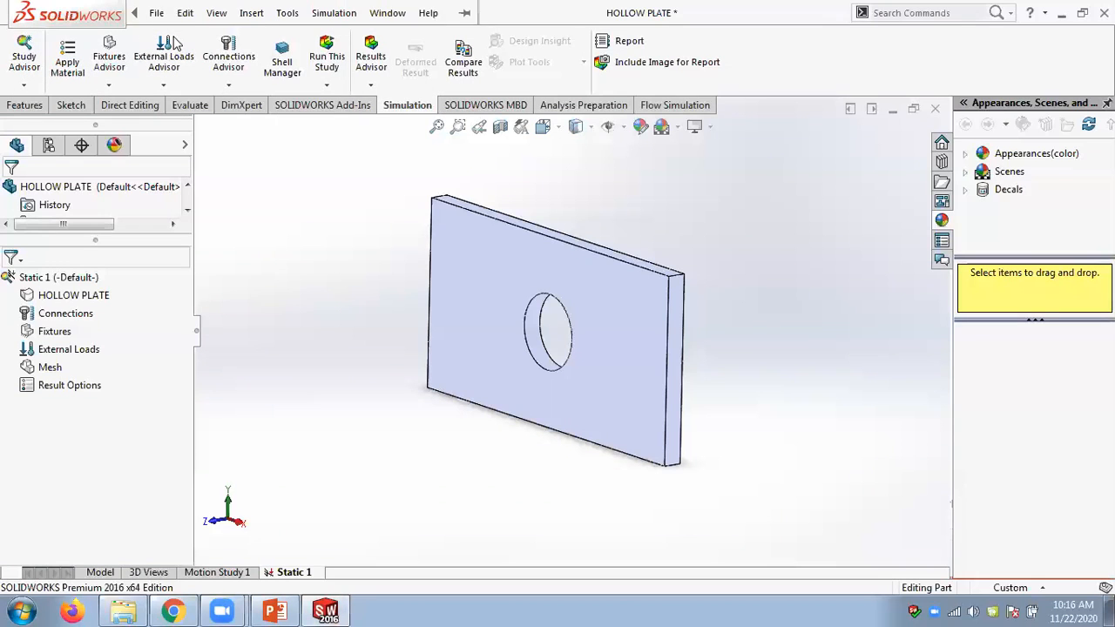
{"action": "right_click", "coordinate": [394, 106]}
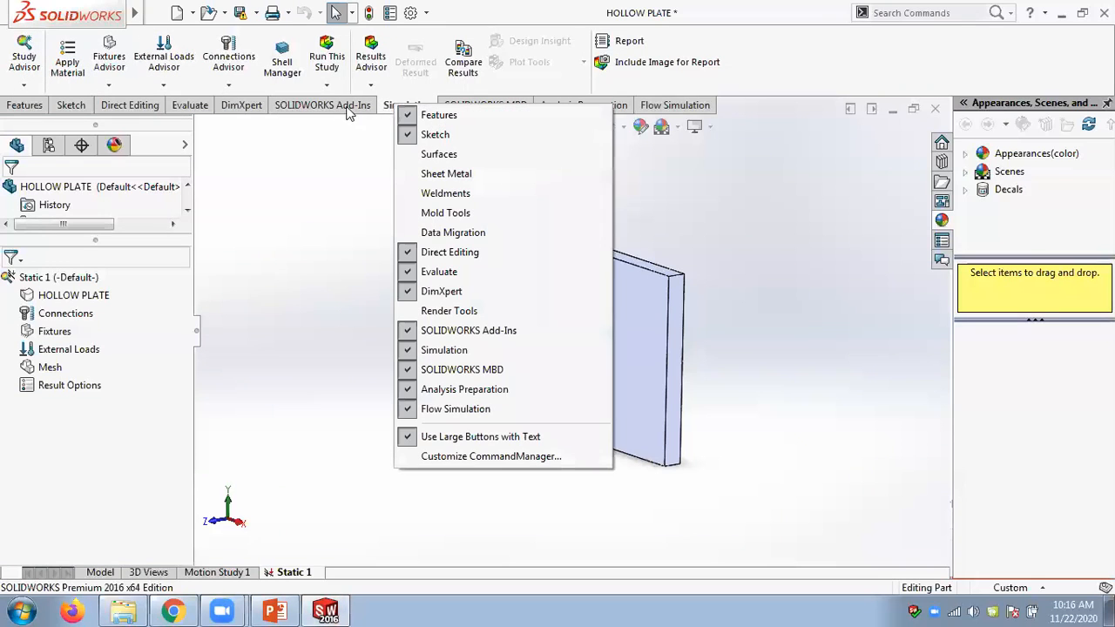
{"action": "right_click", "coordinate": [300, 112]}
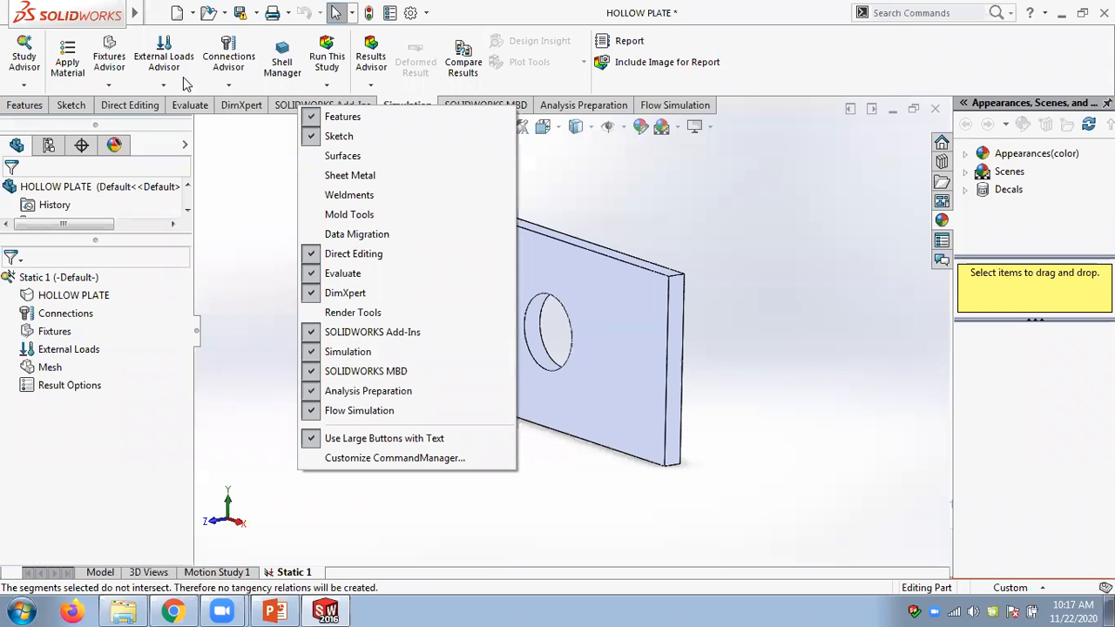
Examine the active and start-up settings of SOLIDWORKS Simulation in the add-in manager, and close it without changes.
{"action": "mouse_move", "coordinate": [139, 19]}
{"action": "left_click", "coordinate": [290, 14]}
{"action": "left_click", "coordinate": [290, 14]}
{"action": "left_click", "coordinate": [290, 14]}
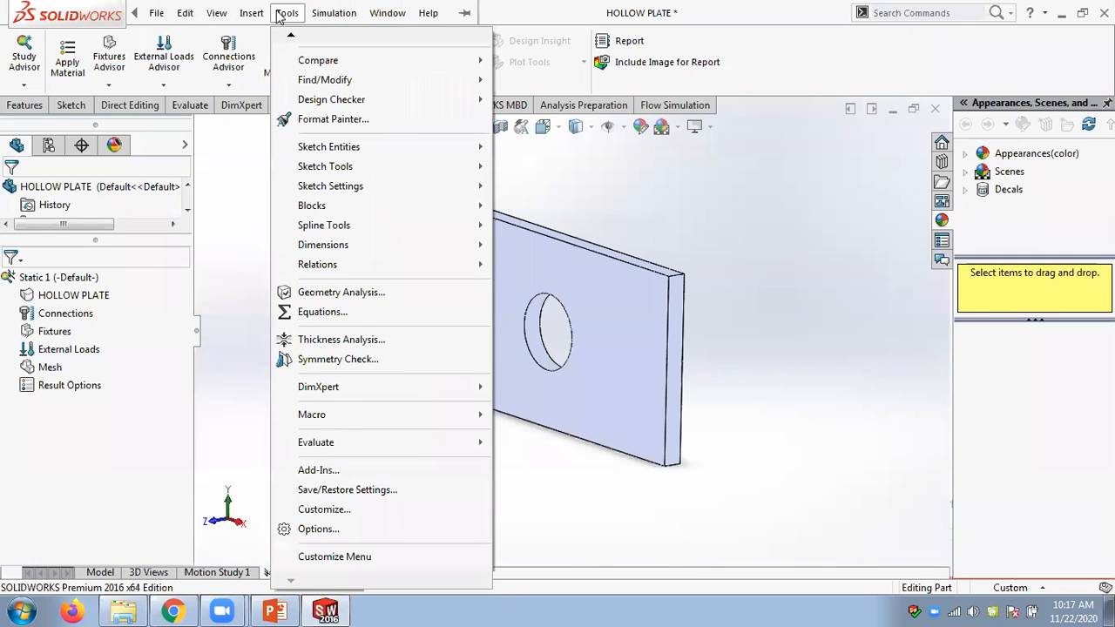
{"action": "left_click", "coordinate": [335, 470]}
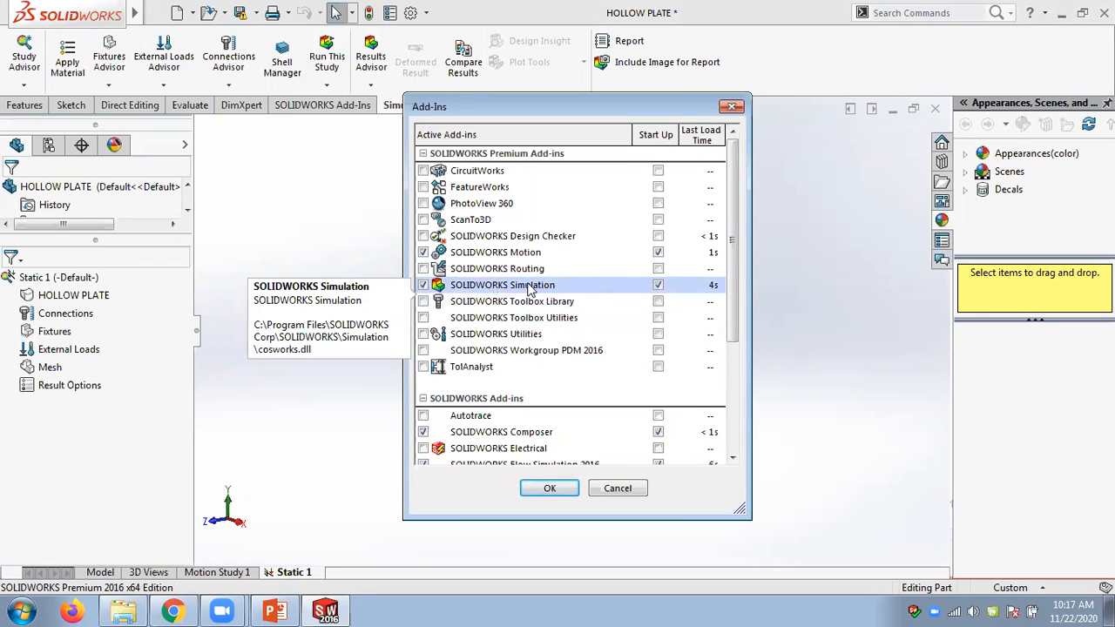
{"action": "left_click", "coordinate": [615, 489]}
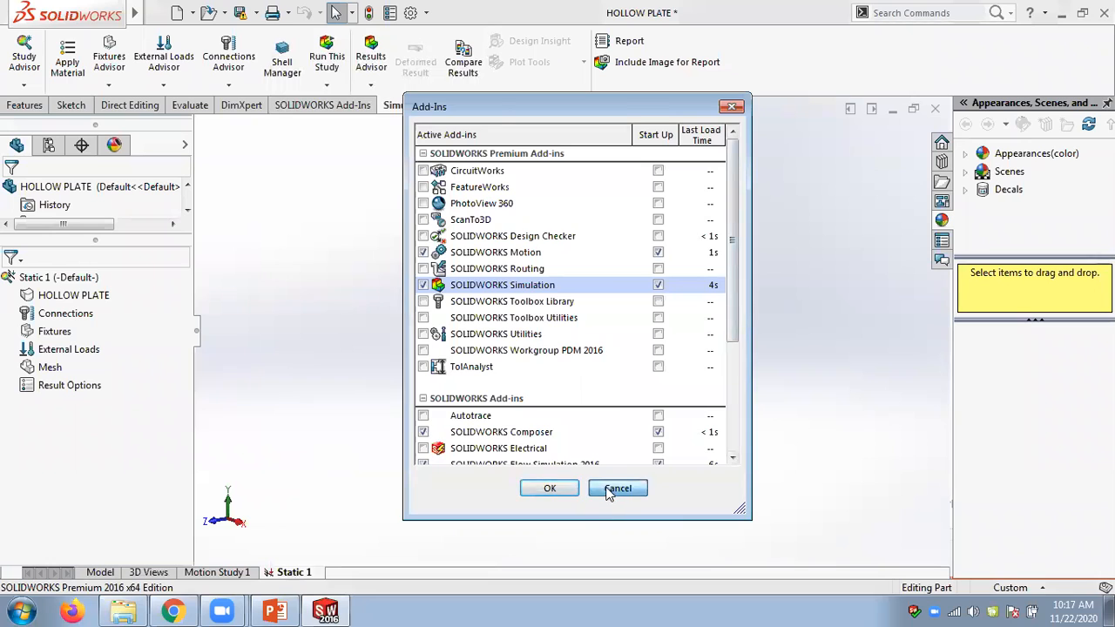
{"action": "mouse_move", "coordinate": [137, 17]}
{"action": "left_click", "coordinate": [285, 13]}
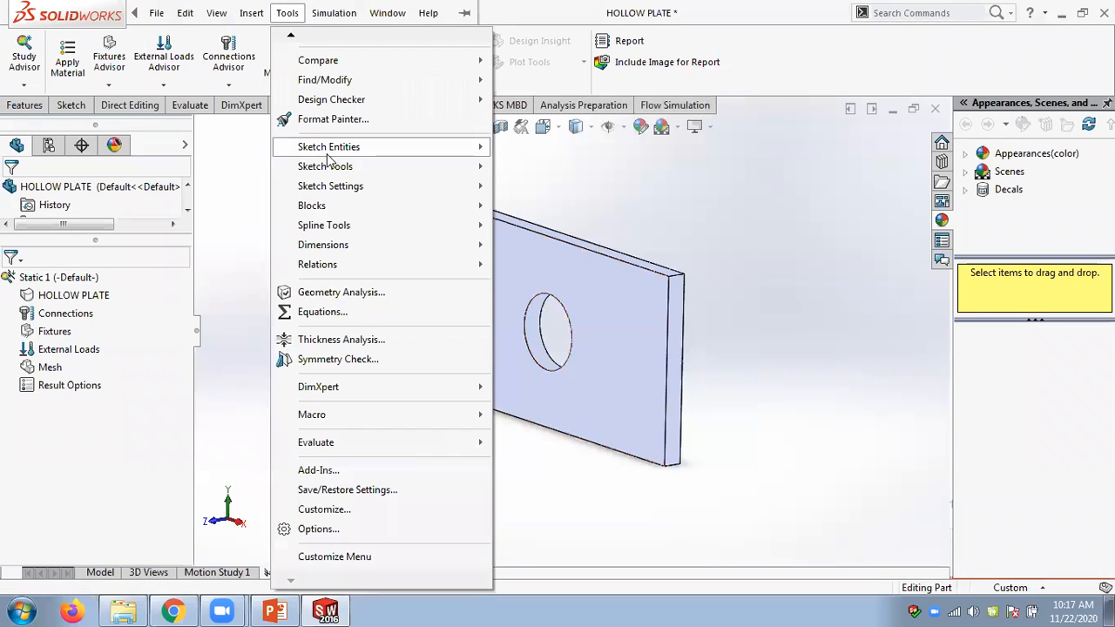
{"action": "left_click", "coordinate": [349, 471]}
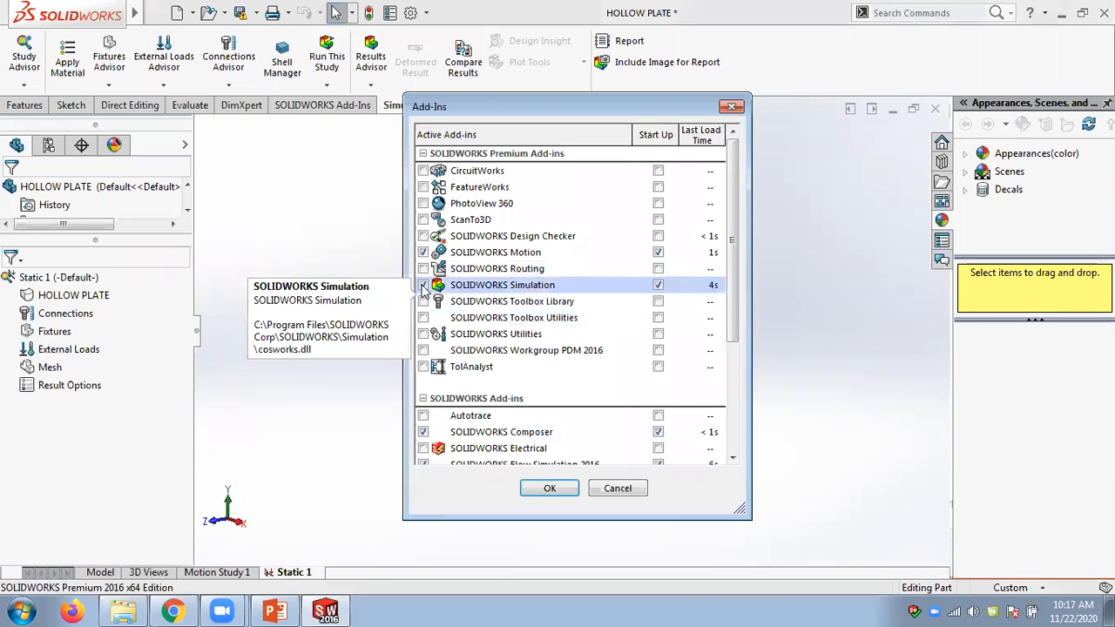
{"action": "left_click", "coordinate": [659, 286]}
{"action": "left_click", "coordinate": [974, 611]}
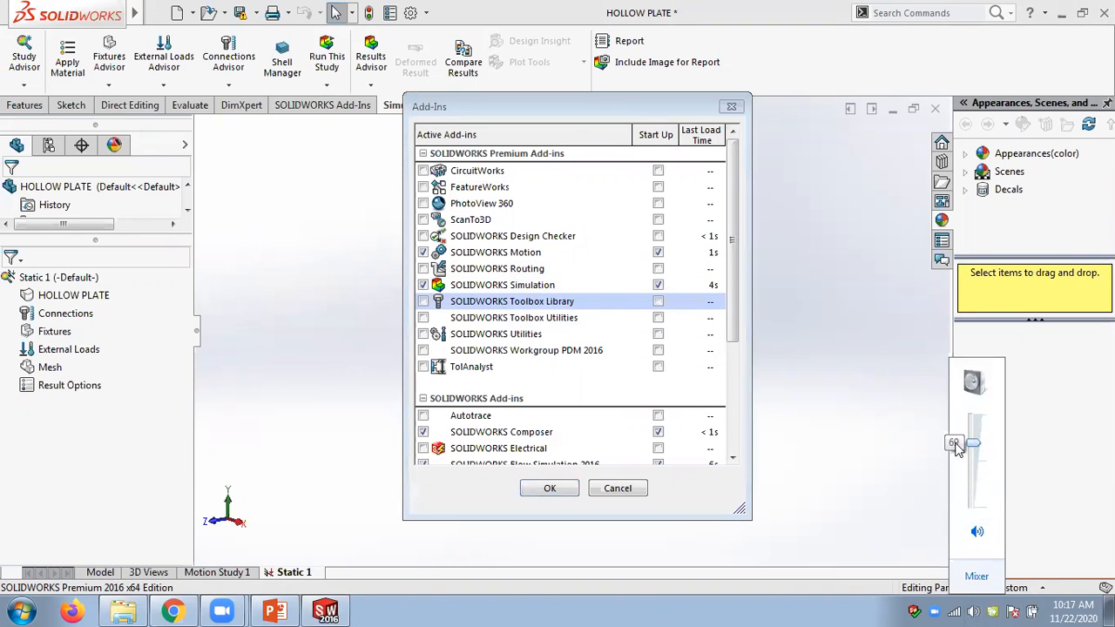
{"action": "left_click", "coordinate": [618, 487]}
Reopen the add-in manager, look through the Premium and other SOLIDWORKS add-ins, and accept the settings as they are.
{"action": "mouse_move", "coordinate": [137, 11]}
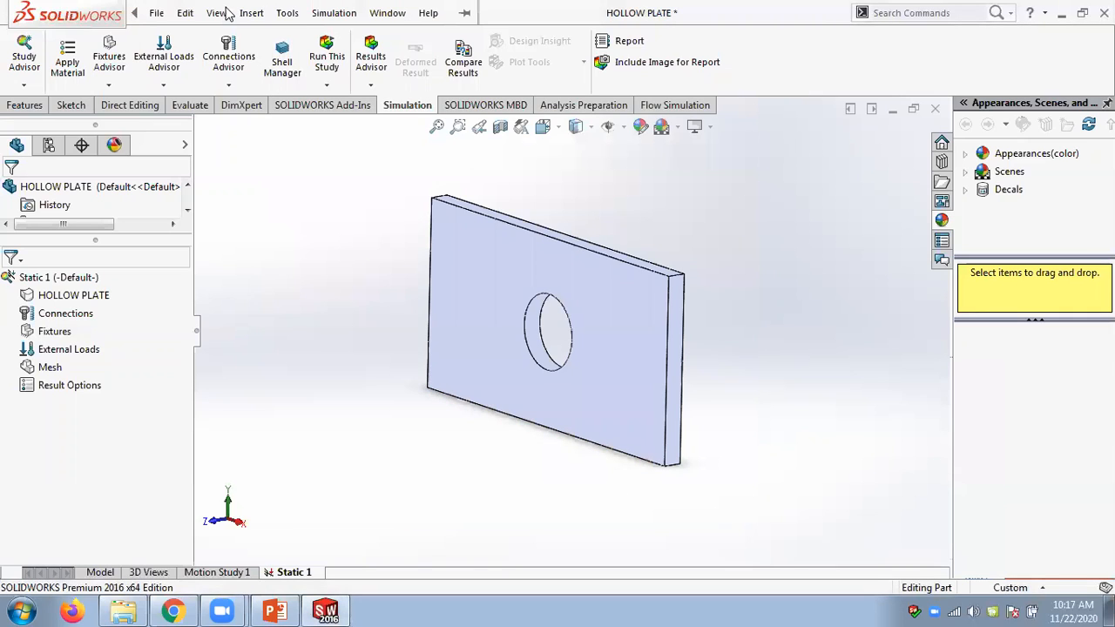
{"action": "left_click", "coordinate": [288, 13]}
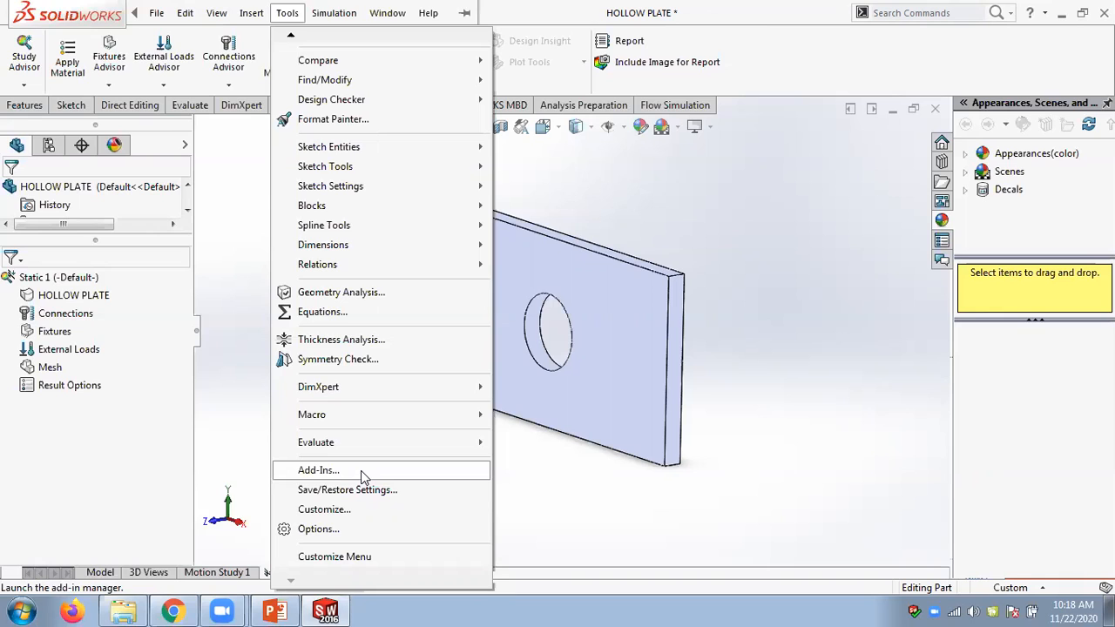
{"action": "left_click", "coordinate": [361, 470]}
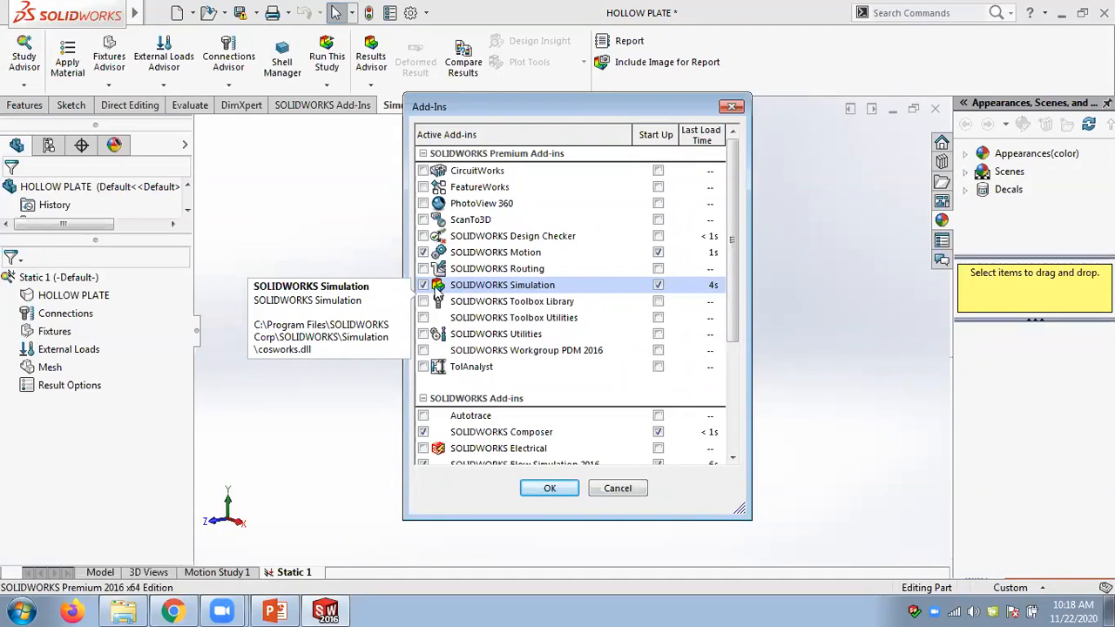
{"action": "key", "text": "Up"}
{"action": "left_click_drag", "start_coordinate": [735, 319], "coordinate": [734, 370]}
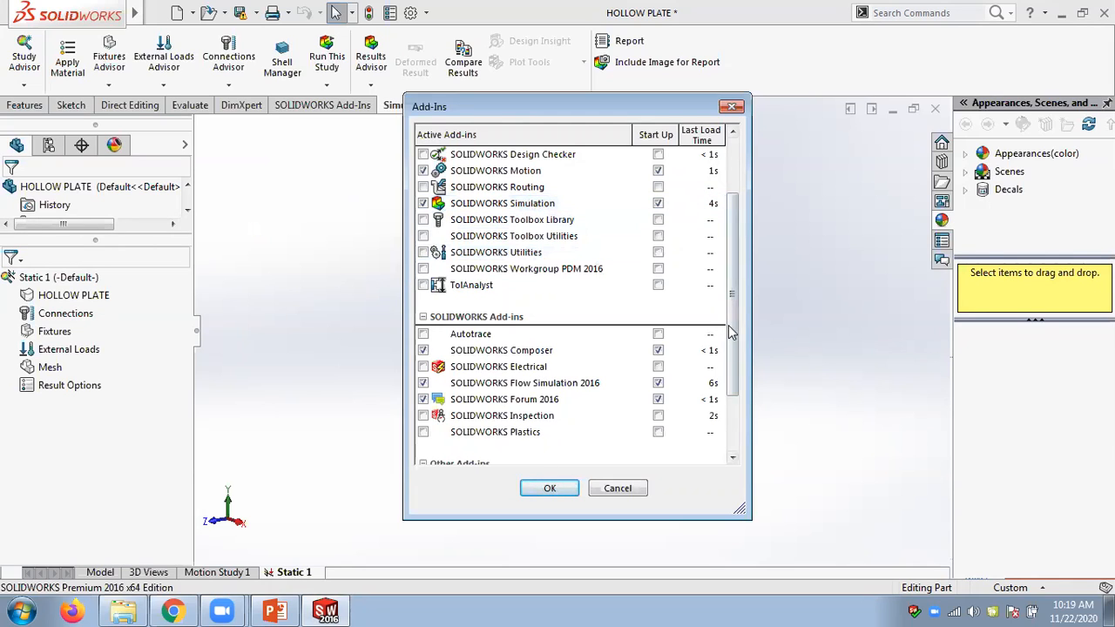
{"action": "left_click_drag", "start_coordinate": [733, 367], "coordinate": [733, 306]}
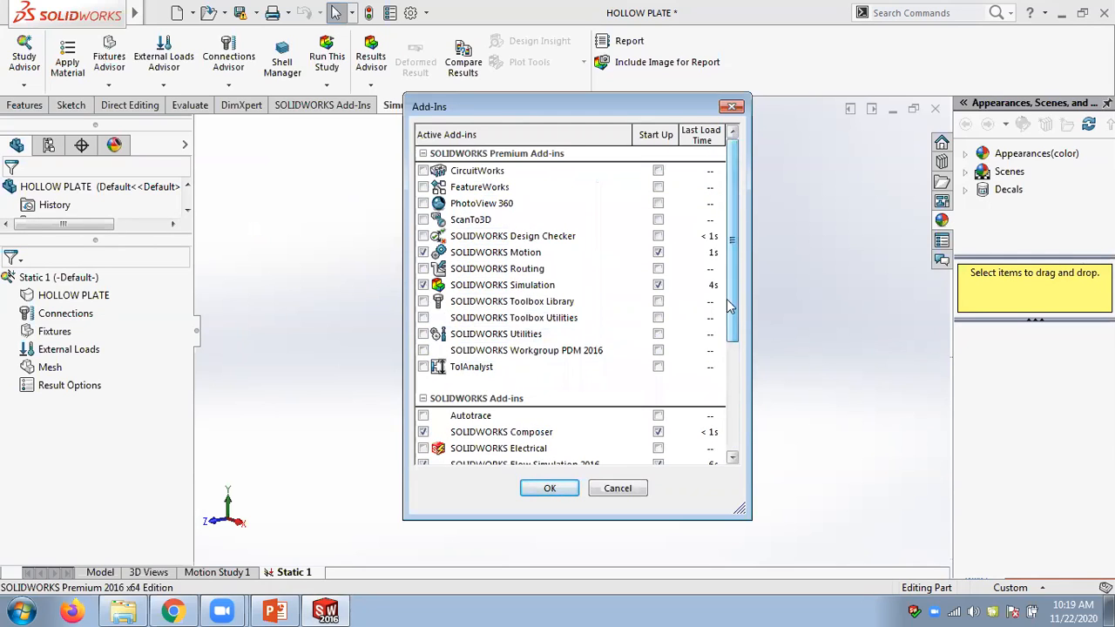
{"action": "left_click", "coordinate": [556, 489]}
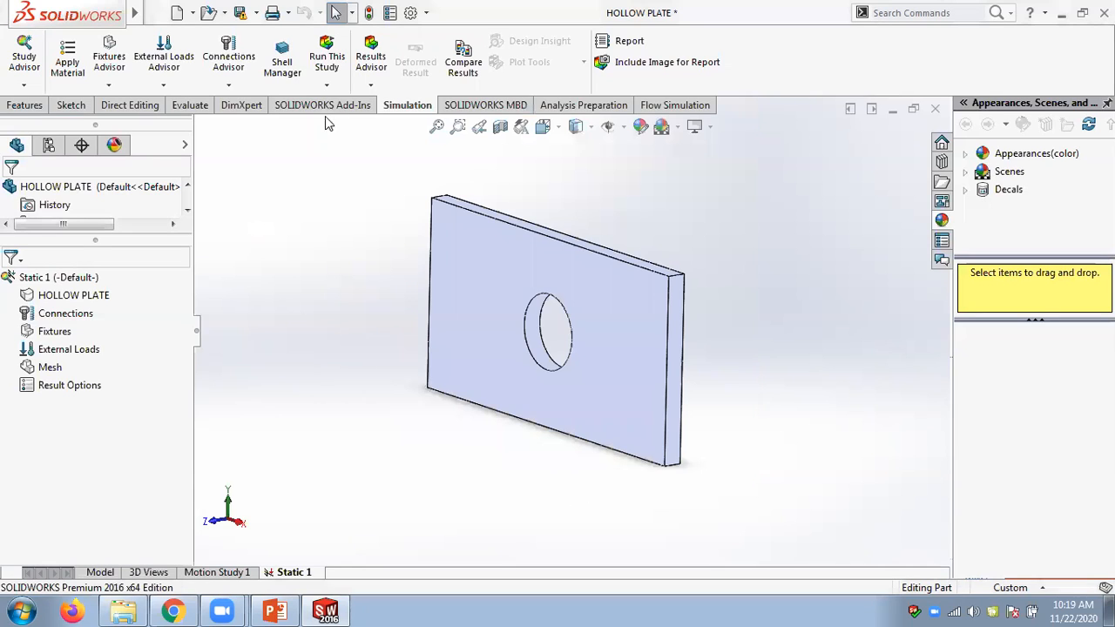
Examine the list of CommandManager toolsets and the commands in the Simulation menu.
{"action": "right_click", "coordinate": [401, 105]}
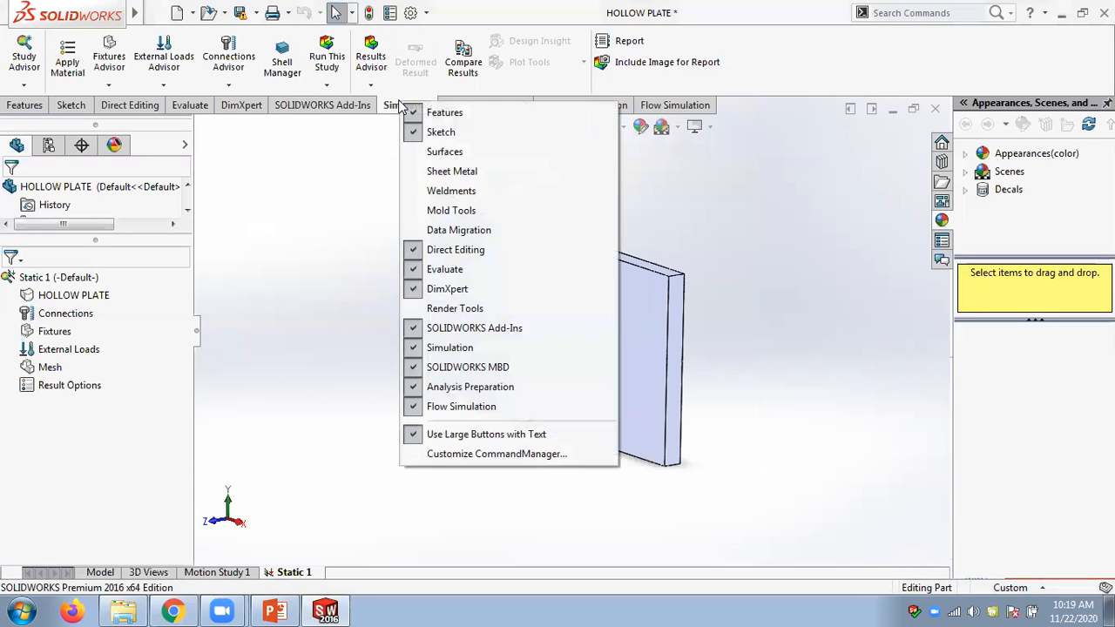
{"action": "left_click", "coordinate": [165, 13]}
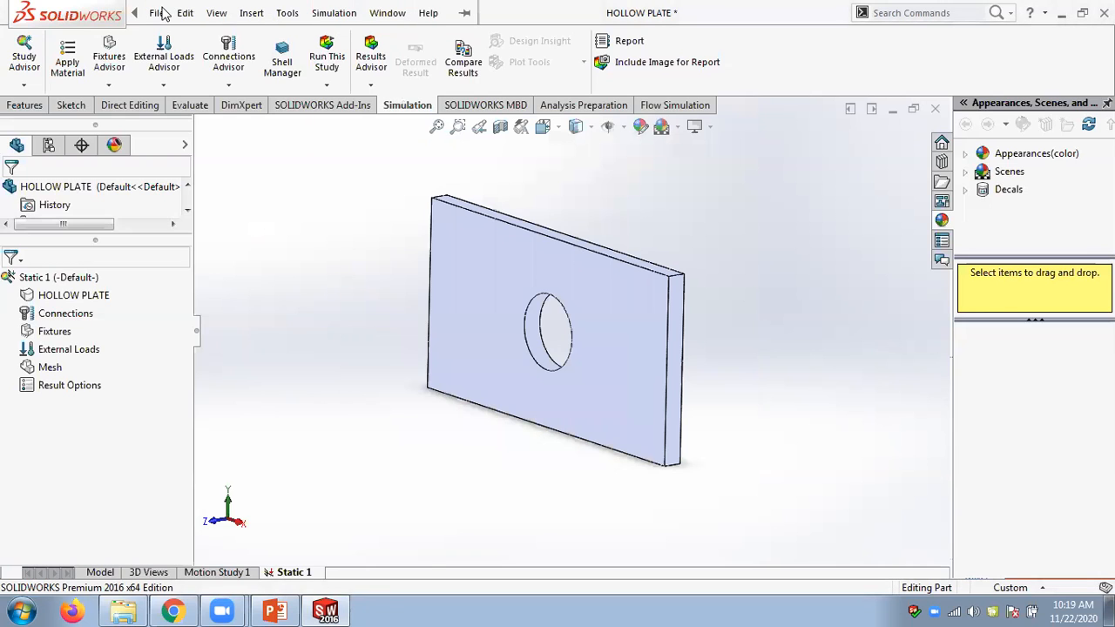
{"action": "left_click", "coordinate": [331, 13]}
{"action": "left_click", "coordinate": [331, 14]}
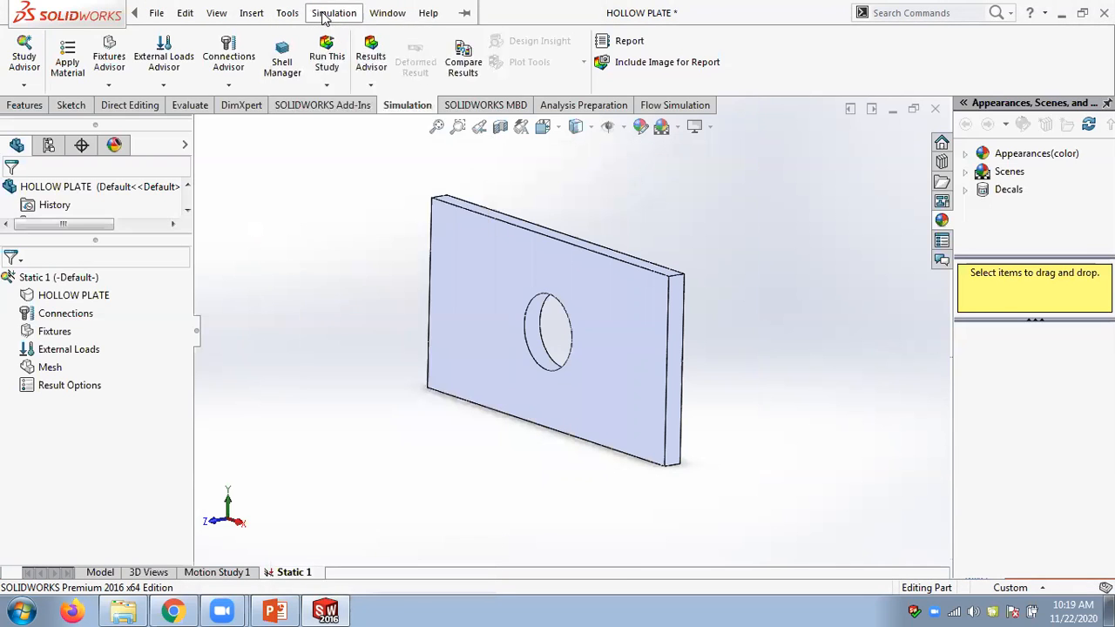
{"action": "left_click", "coordinate": [337, 15]}
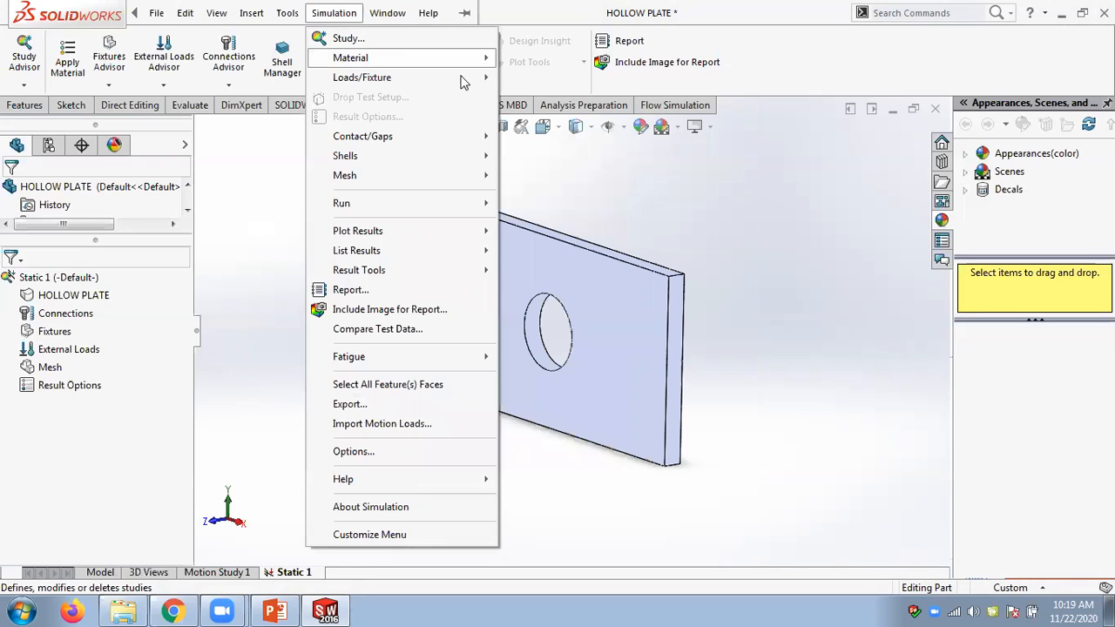
{"action": "left_click", "coordinate": [768, 82]}
{"action": "right_click", "coordinate": [410, 104]}
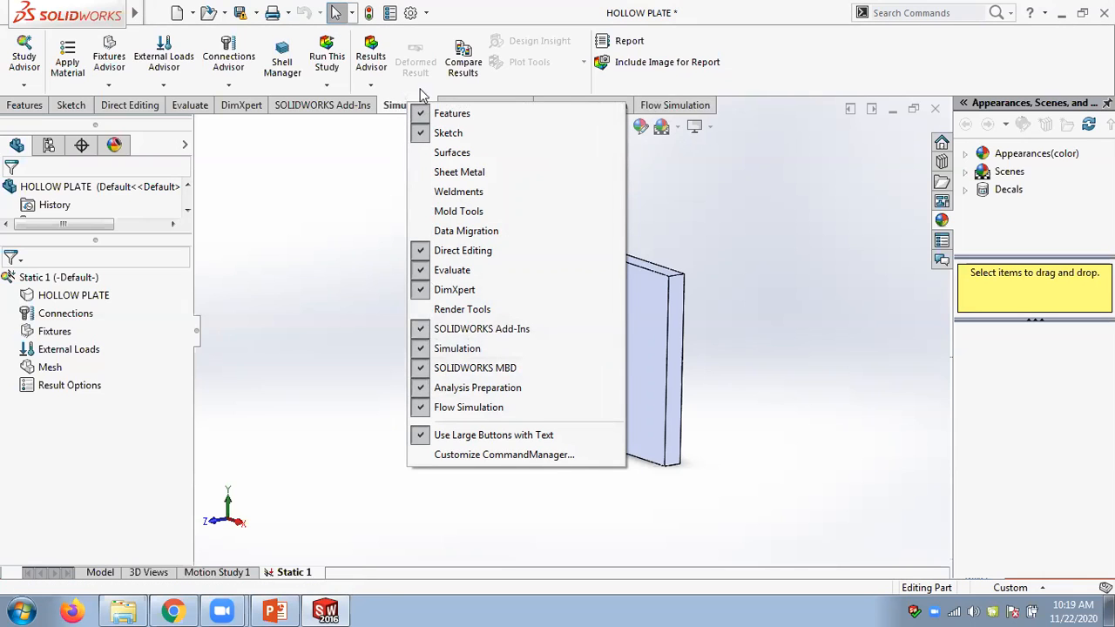
{"action": "left_click", "coordinate": [793, 84]}
{"action": "mouse_move", "coordinate": [183, 19]}
{"action": "left_click", "coordinate": [334, 12]}
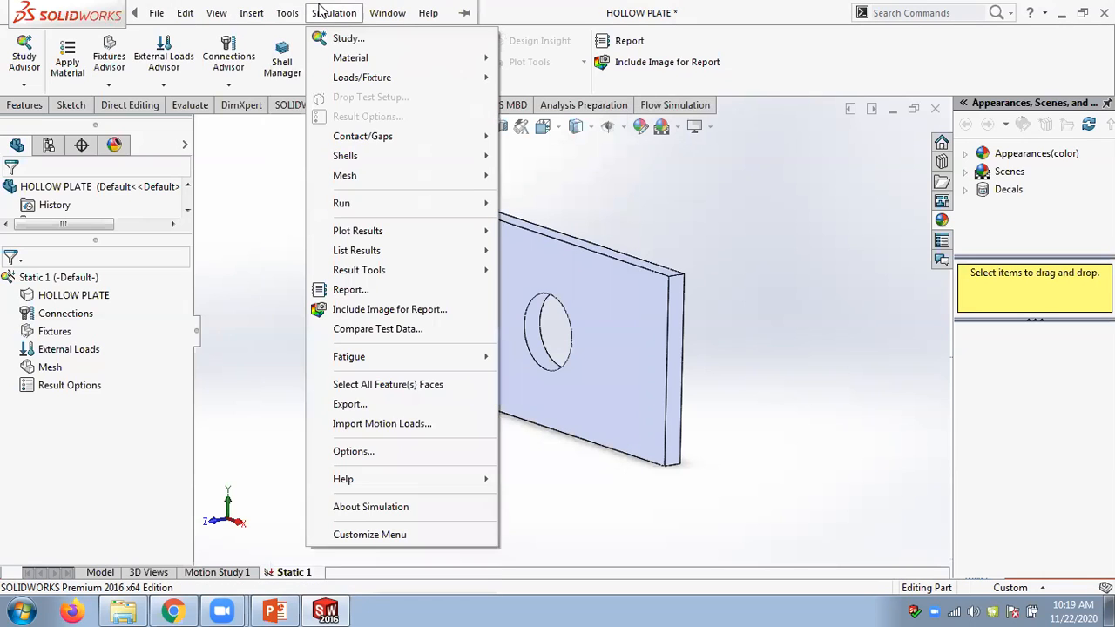
{"action": "left_click", "coordinate": [810, 75]}
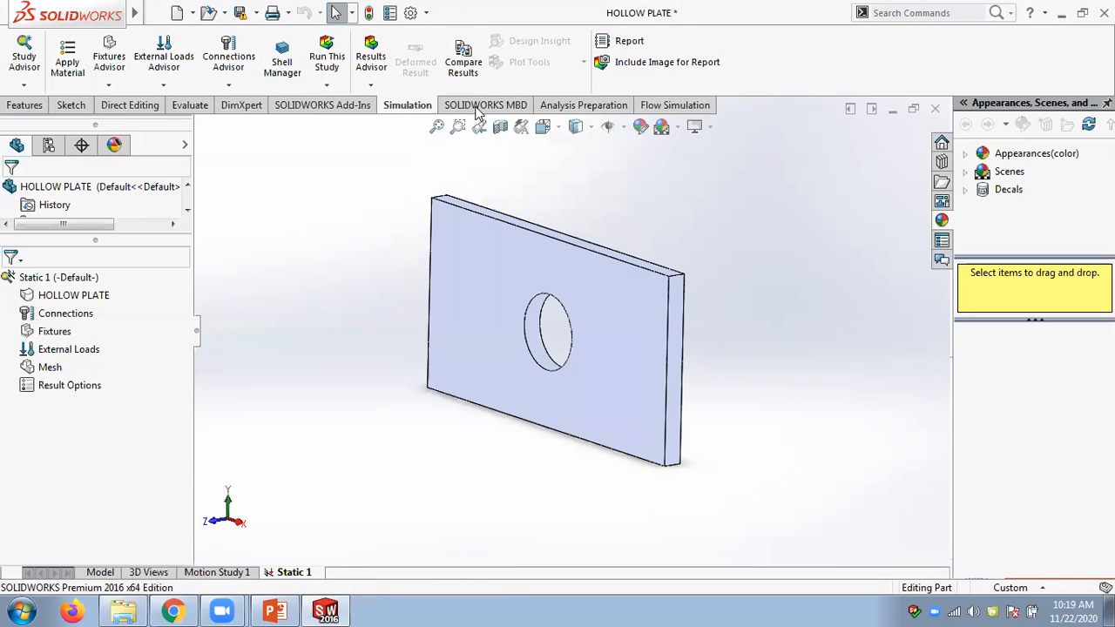
Hide the Simulation toolset from the CommandManager and check the Simulation menu.
{"action": "right_click", "coordinate": [398, 113]}
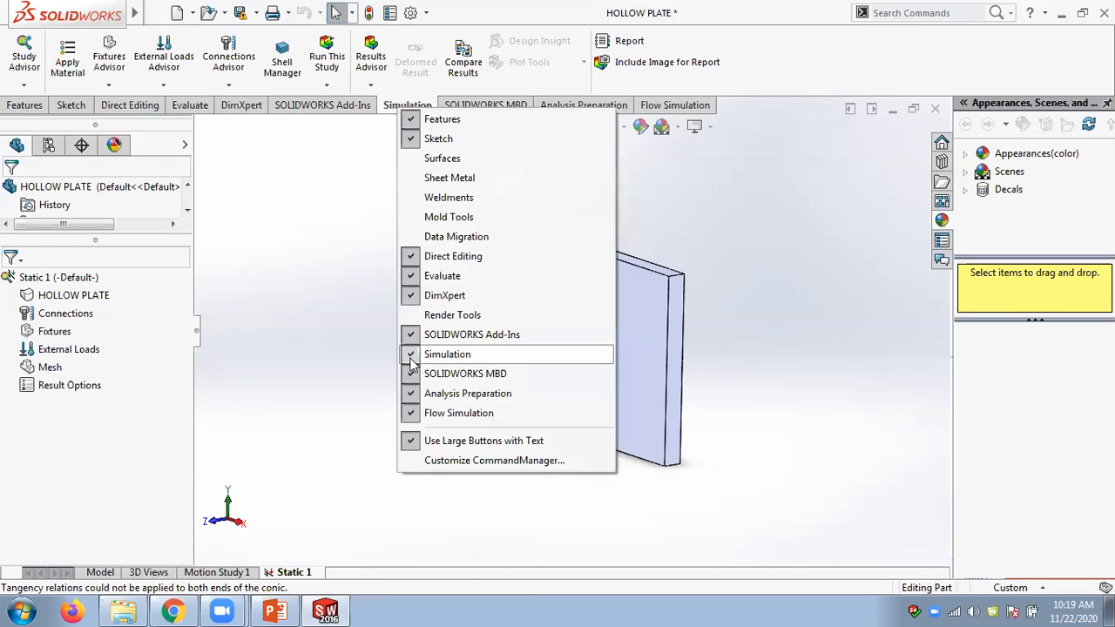
{"action": "left_click", "coordinate": [412, 357]}
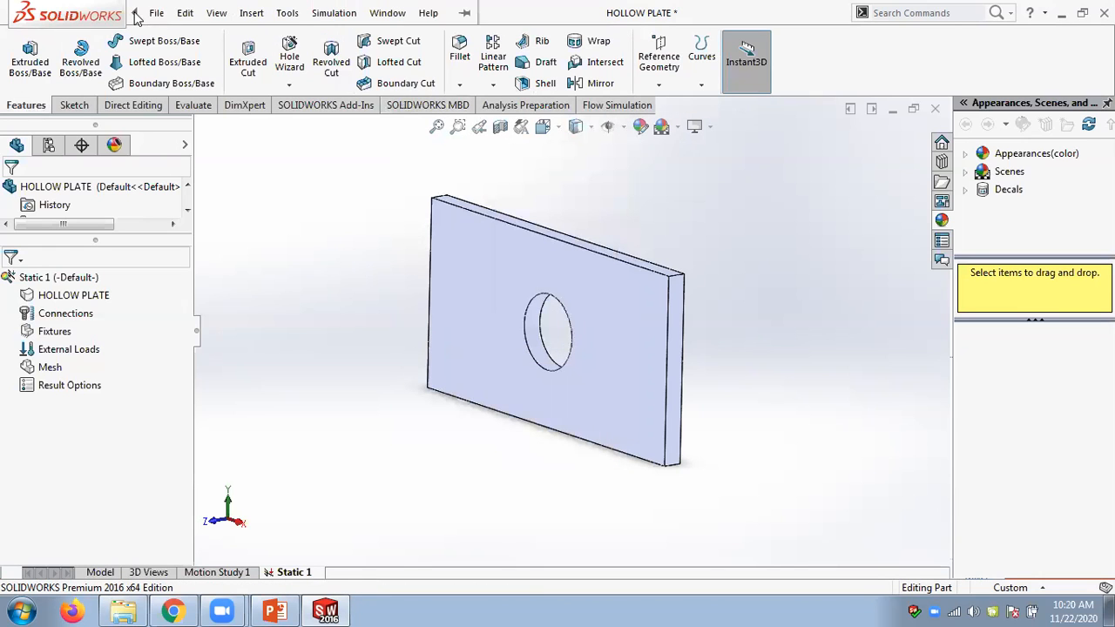
{"action": "left_click", "coordinate": [332, 14]}
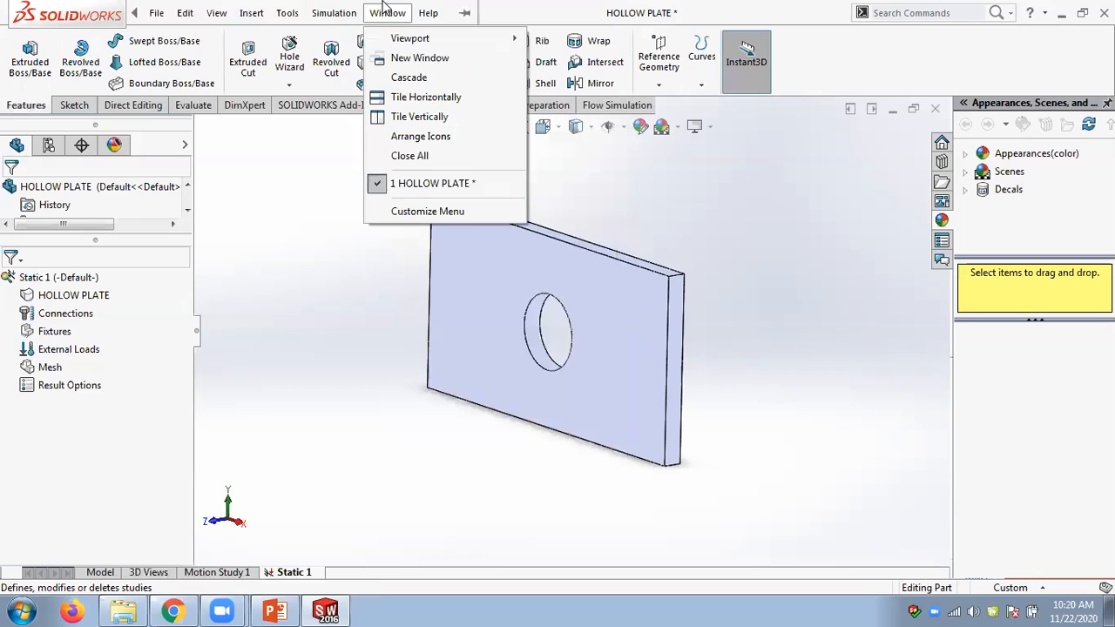
{"action": "left_click", "coordinate": [334, 13]}
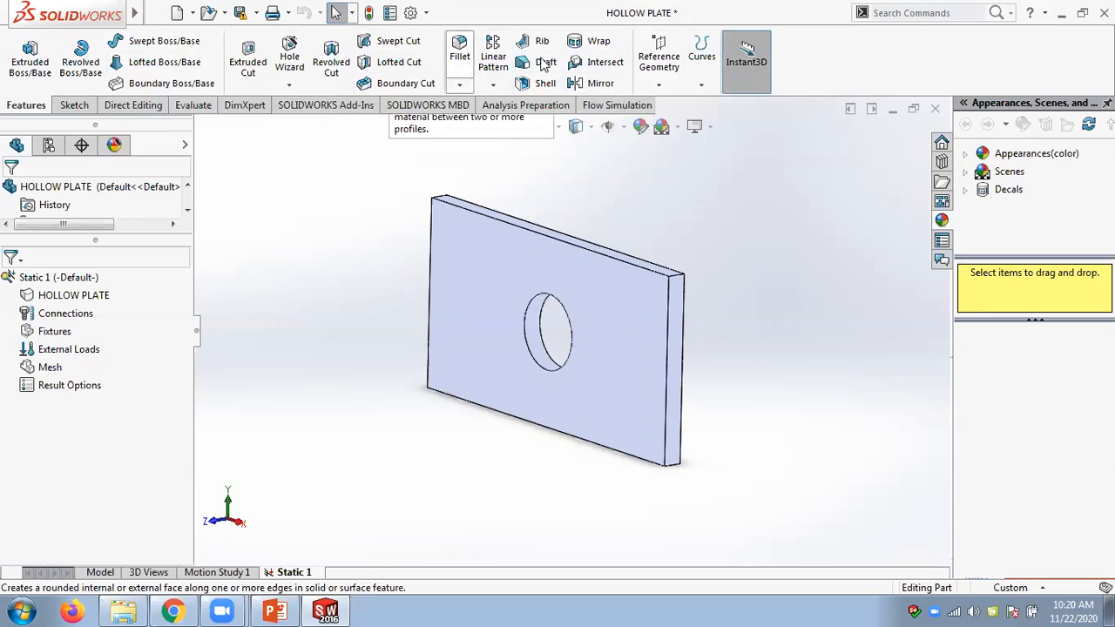
Show the Simulation toolset in the CommandManager again and display its commands.
{"action": "right_click", "coordinate": [330, 105]}
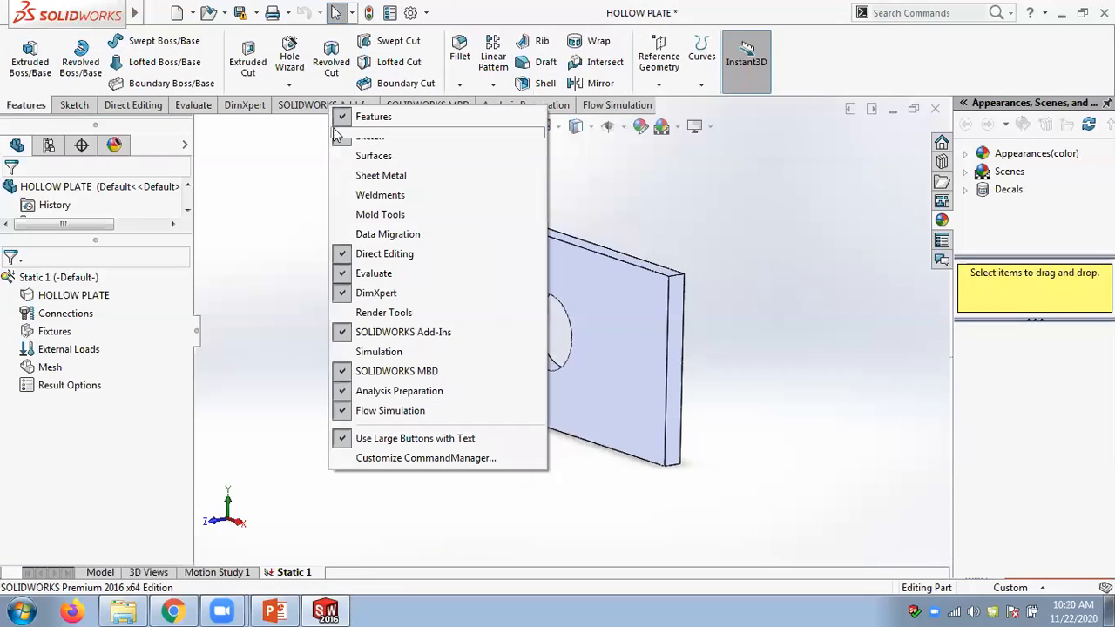
{"action": "left_click", "coordinate": [352, 354]}
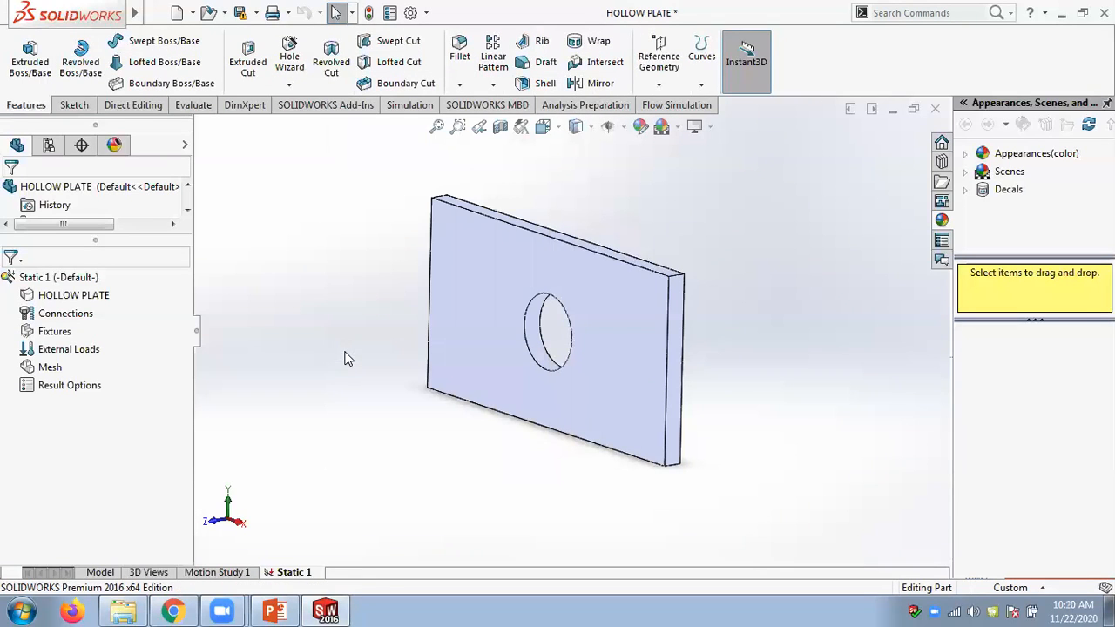
{"action": "left_click", "coordinate": [398, 106]}
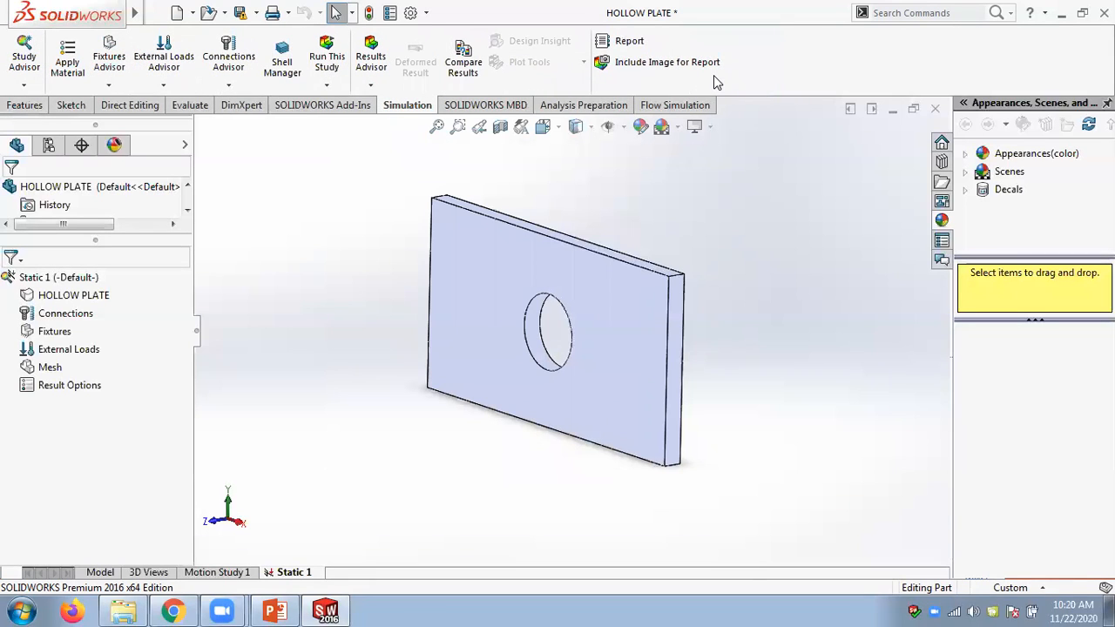
Close the HOLLOW PLATE part without saving it and reopen it from the recent documents.
{"action": "left_click", "coordinate": [934, 107]}
{"action": "key", "text": "Escape"}
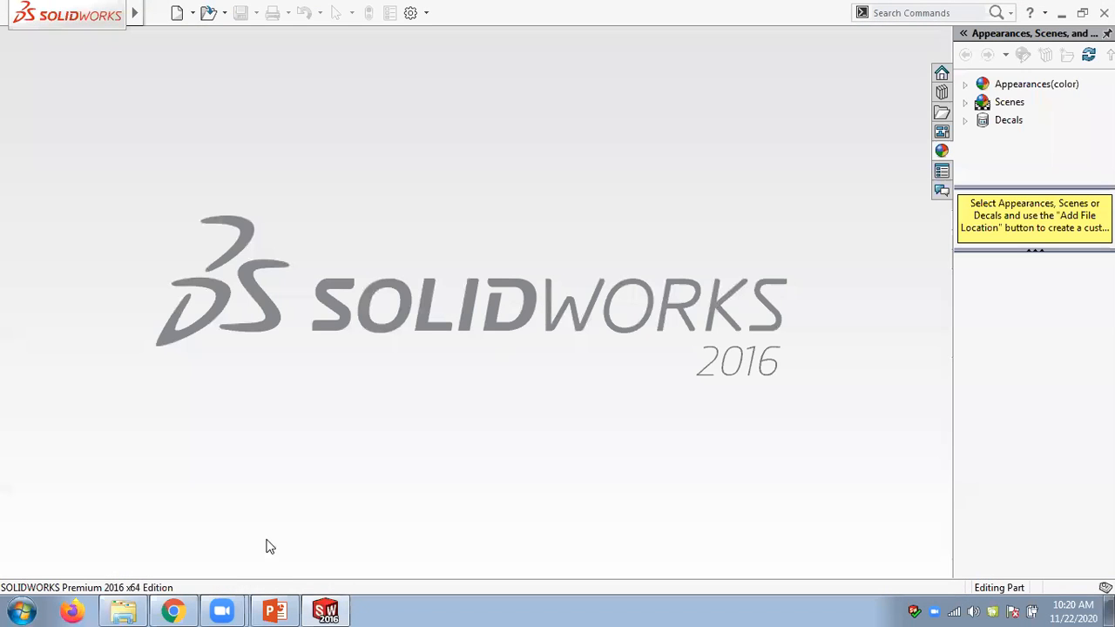
{"action": "left_click", "coordinate": [193, 13]}
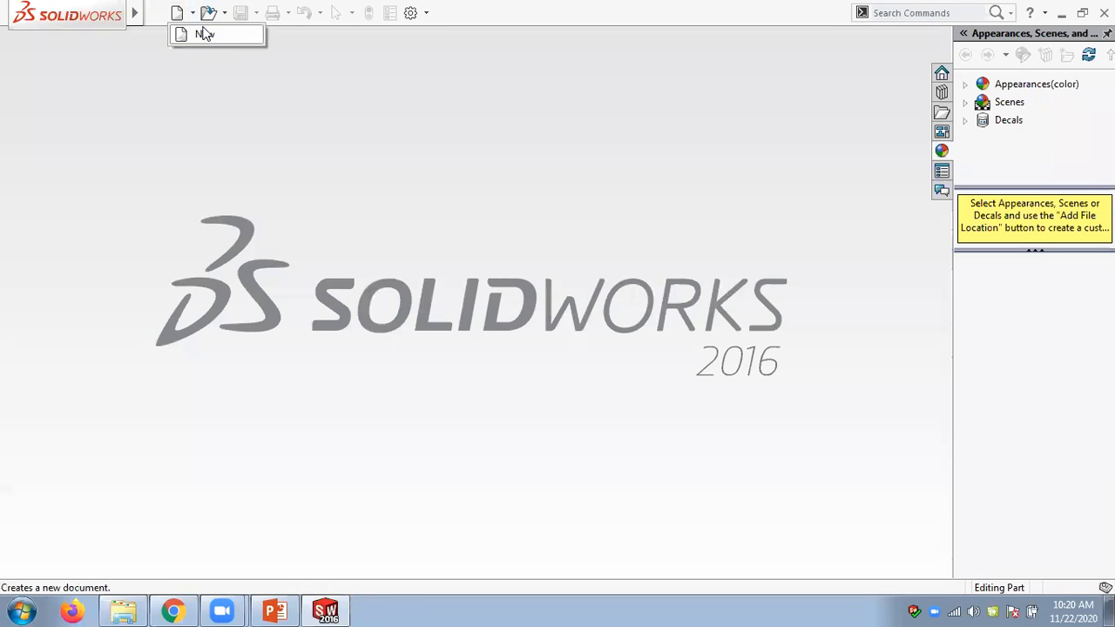
{"action": "left_click", "coordinate": [224, 12]}
{"action": "left_click", "coordinate": [244, 51]}
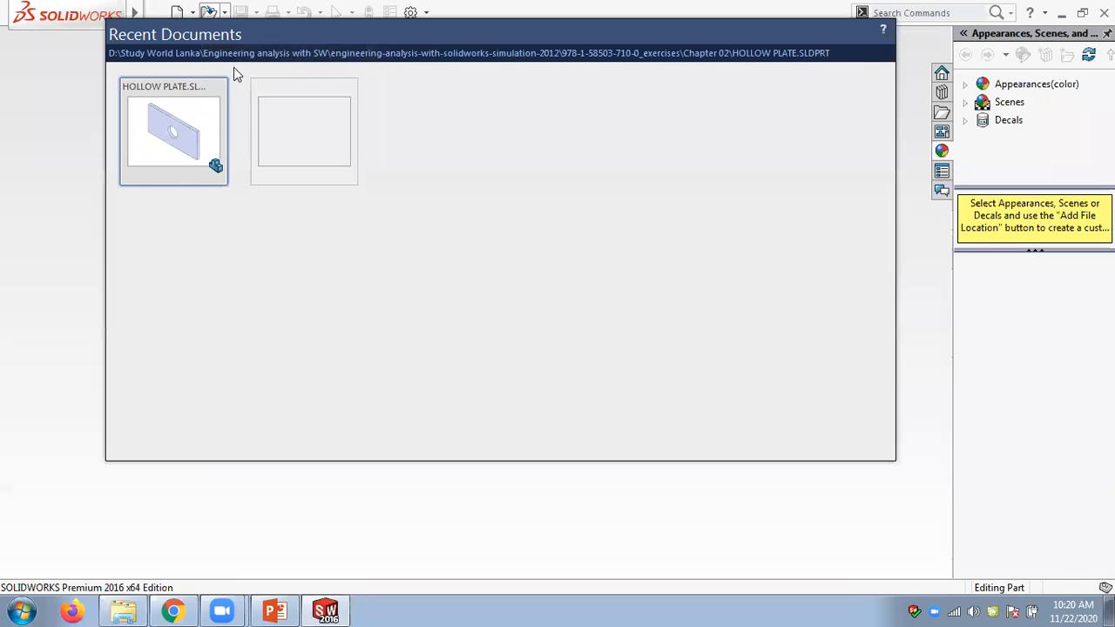
{"action": "left_click", "coordinate": [198, 131]}
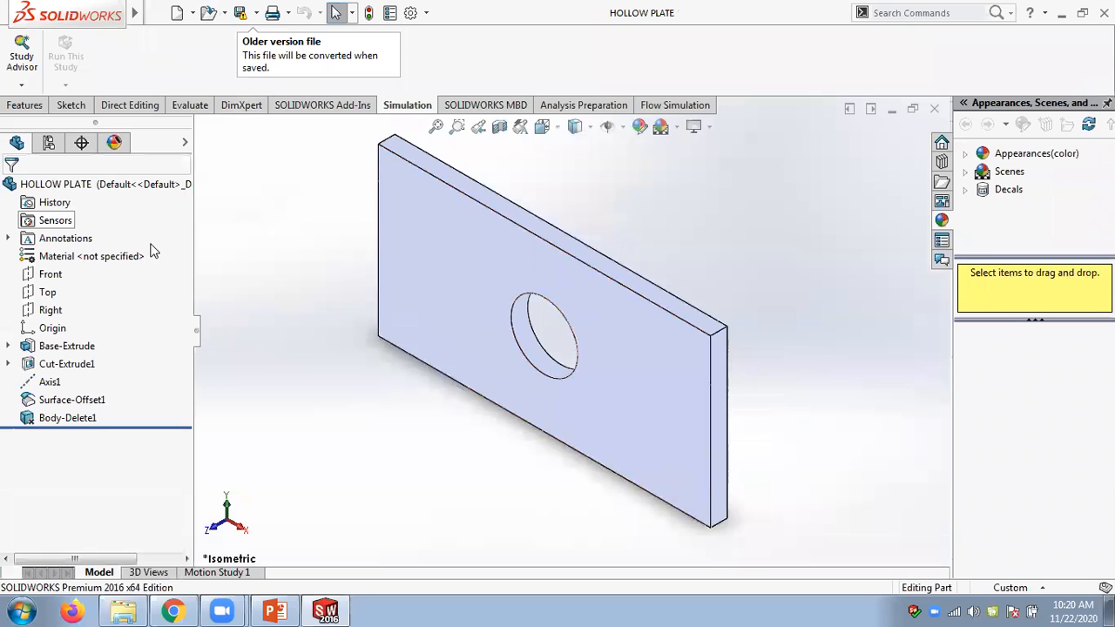
Examine the general Simulation system options and close them without changes.
{"action": "middle_click_drag", "start_coordinate": [681, 259], "coordinate": [685, 232]}
{"action": "mouse_move", "coordinate": [135, 12]}
{"action": "left_click", "coordinate": [331, 13]}
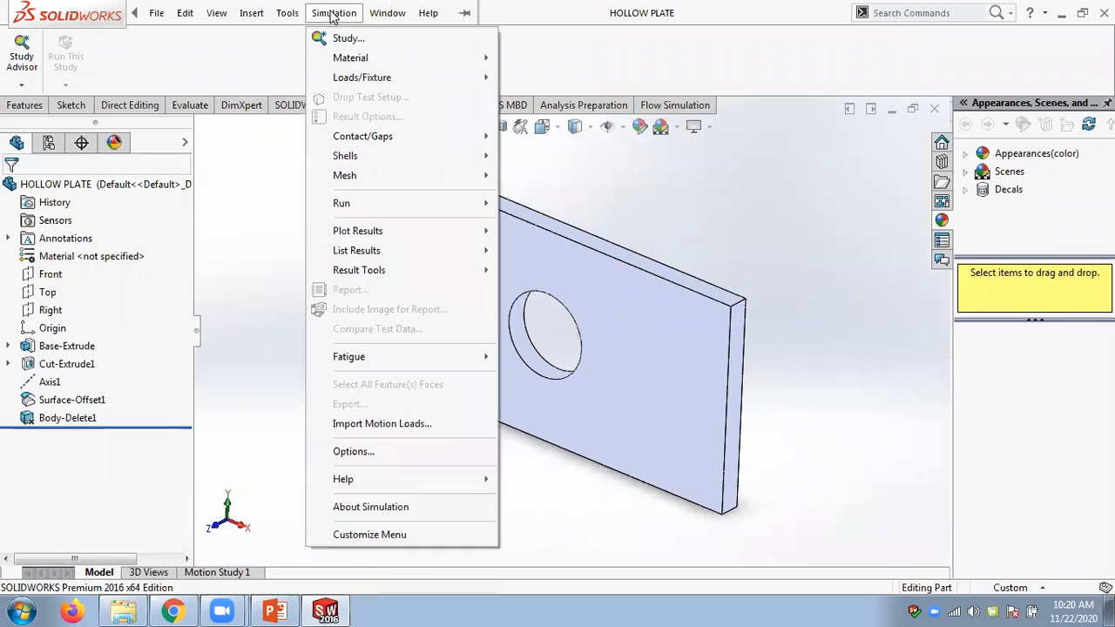
{"action": "left_click", "coordinate": [357, 453]}
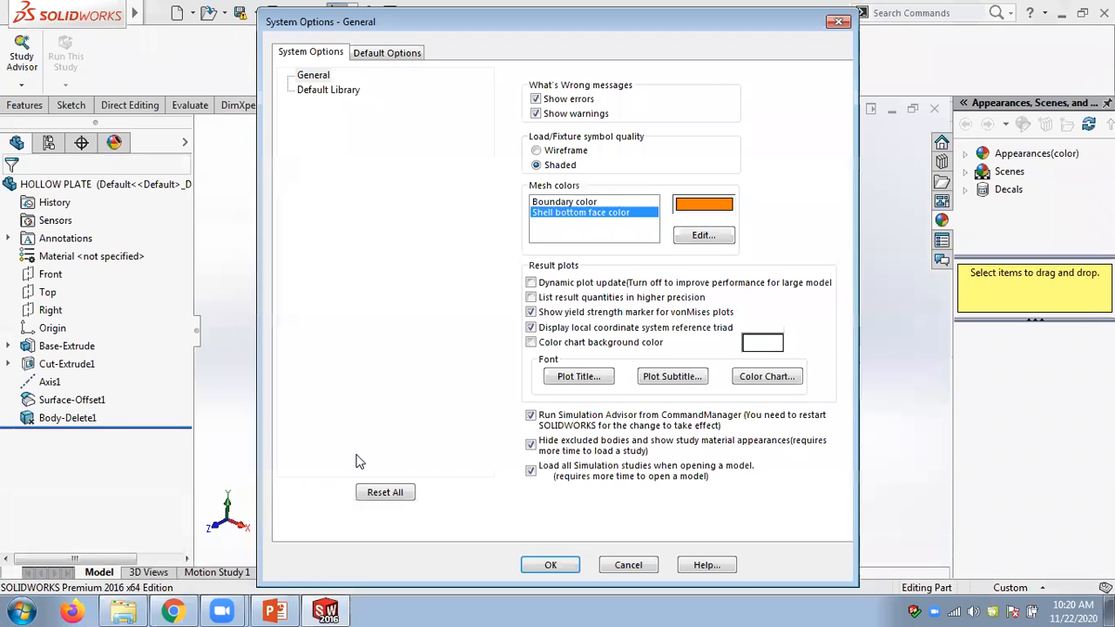
{"action": "left_click", "coordinate": [628, 564]}
Check in the add-in manager that SOLIDWORKS Simulation is active and loads at start-up, and accept the settings.
{"action": "mouse_move", "coordinate": [170, 18]}
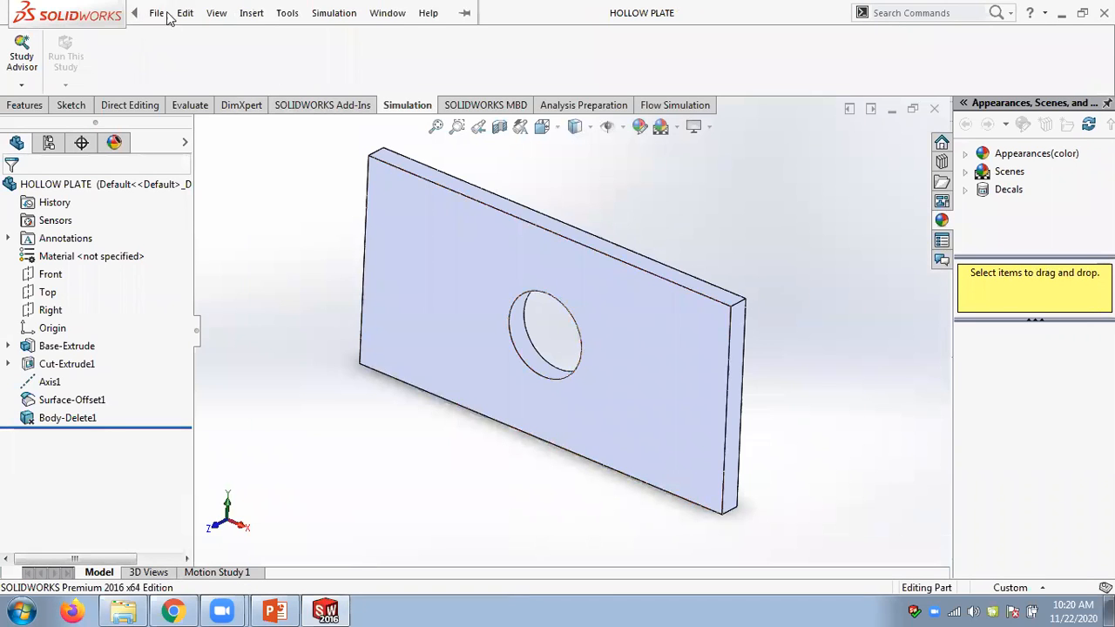
{"action": "left_click", "coordinate": [286, 12]}
{"action": "left_click", "coordinate": [342, 471]}
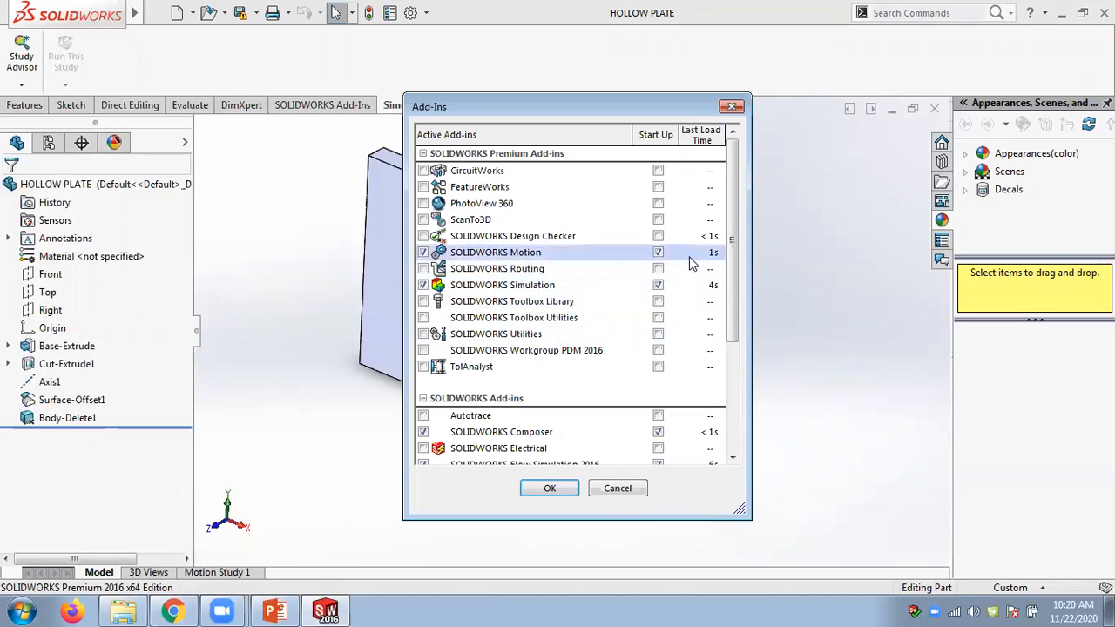
{"action": "left_click", "coordinate": [549, 489]}
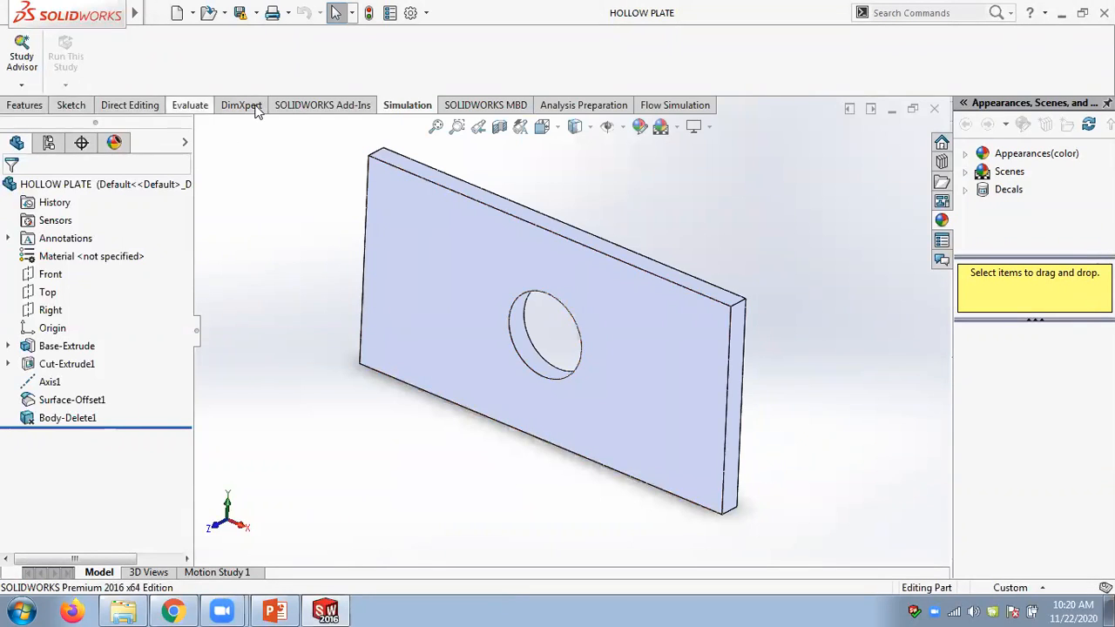
Create a new Simulation study of type Static with the name Static 1.
{"action": "mouse_move", "coordinate": [137, 12]}
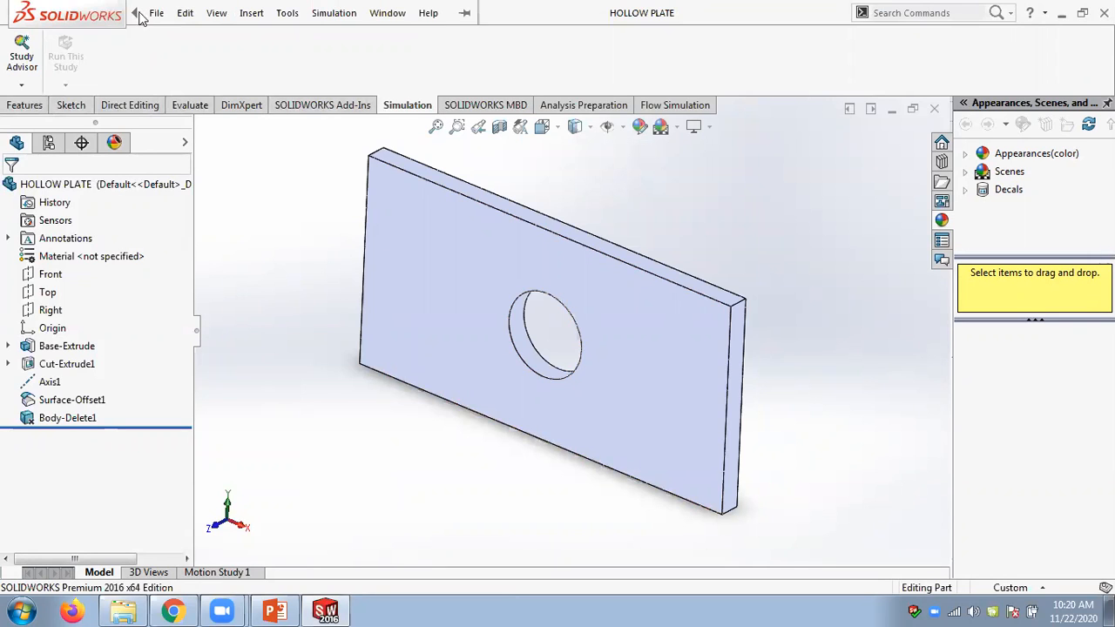
{"action": "left_click", "coordinate": [334, 13]}
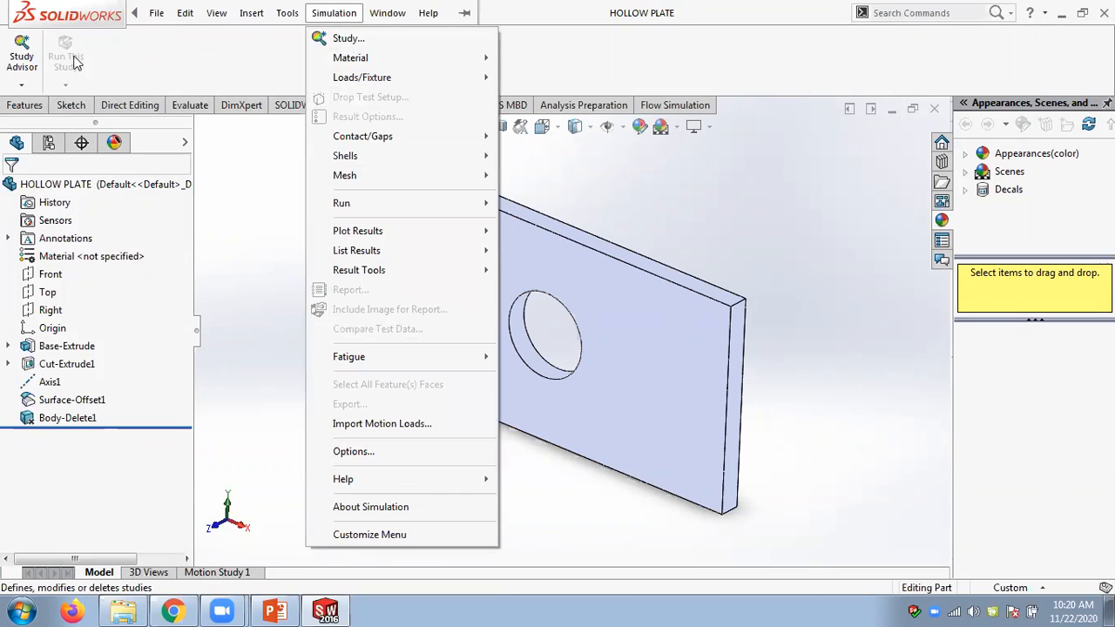
{"action": "left_click", "coordinate": [22, 86]}
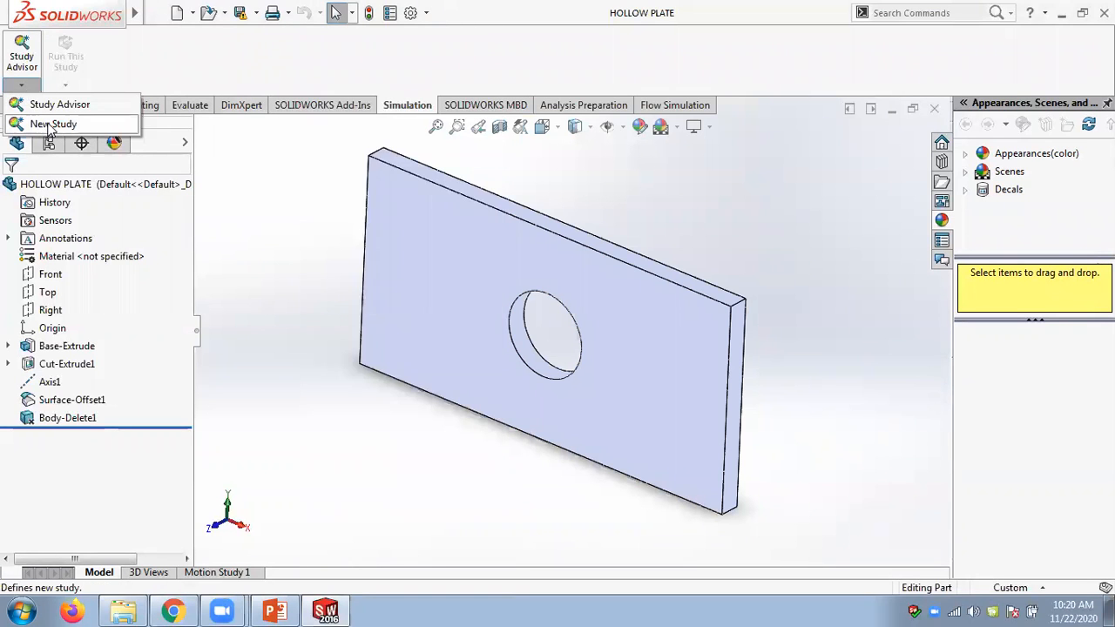
{"action": "left_click", "coordinate": [52, 124]}
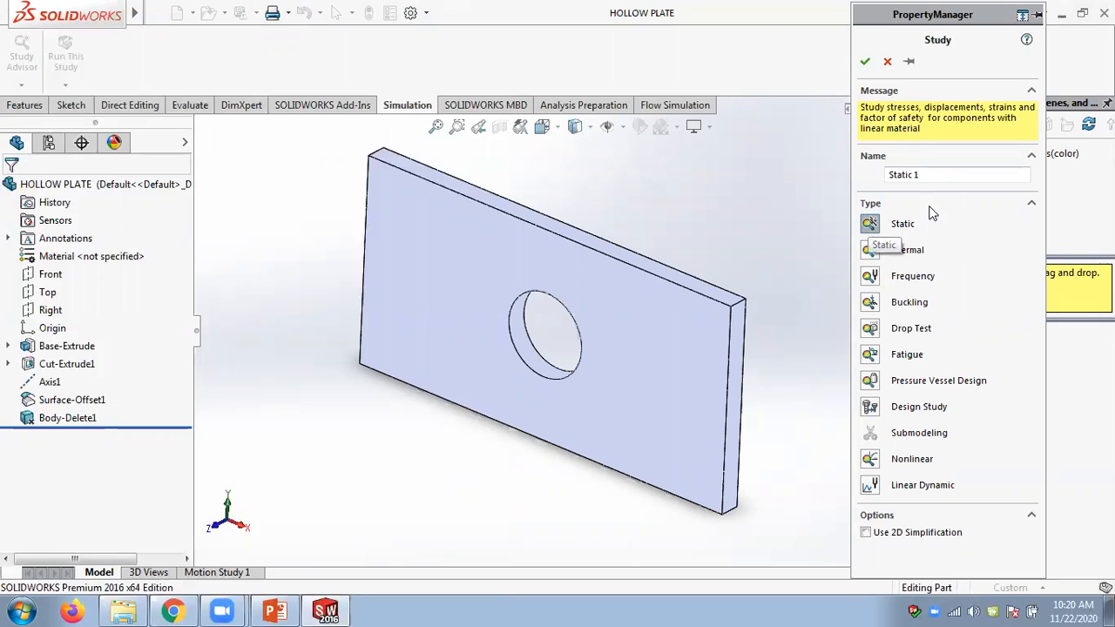
{"action": "left_click", "coordinate": [865, 61]}
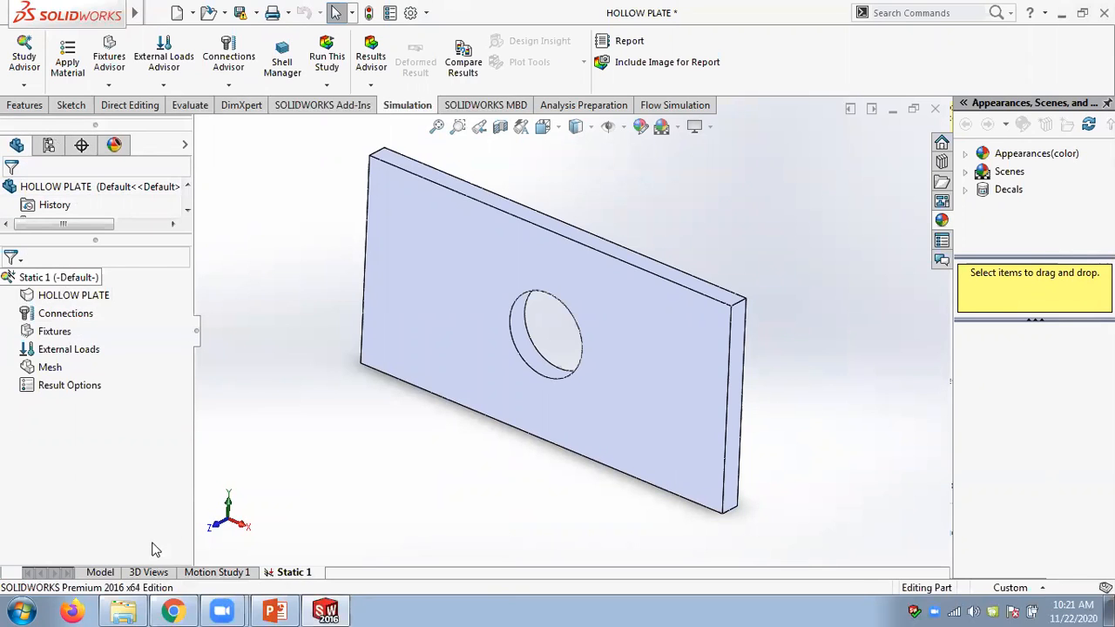
Compare the part's model tree with the Static 1 study tree, ending in the study.
{"action": "left_click", "coordinate": [99, 572]}
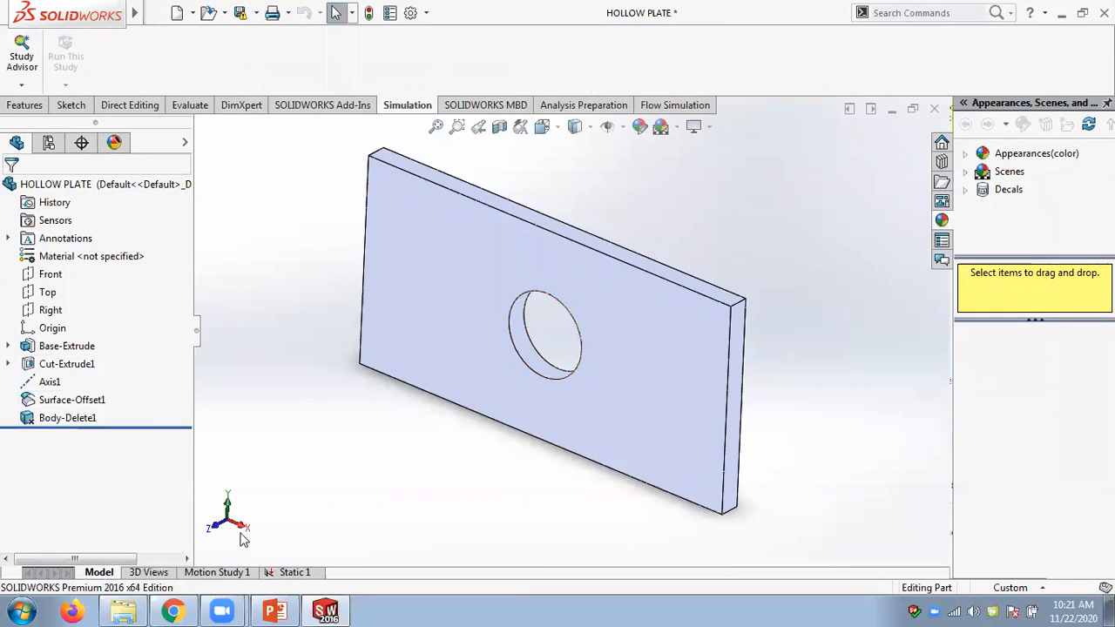
{"action": "left_click", "coordinate": [295, 572]}
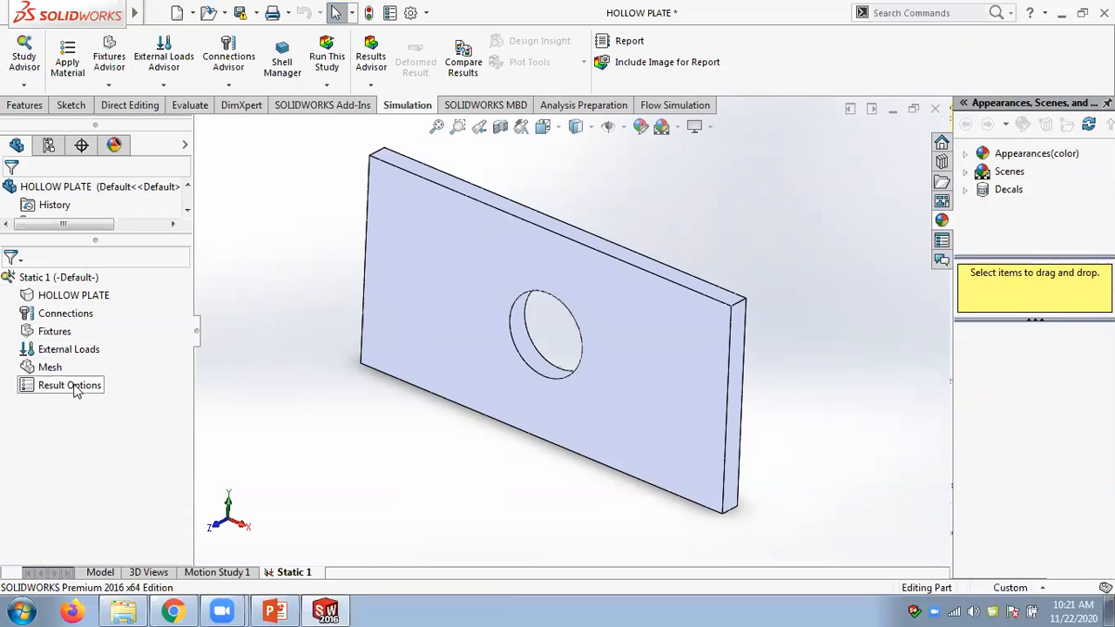
{"action": "mouse_move", "coordinate": [844, 314]}
{"action": "middle_mouse_down"}
{"action": "mouse_move", "coordinate": [827, 281]}
{"action": "mouse_move", "coordinate": [844, 304]}
{"action": "middle_mouse_up"}
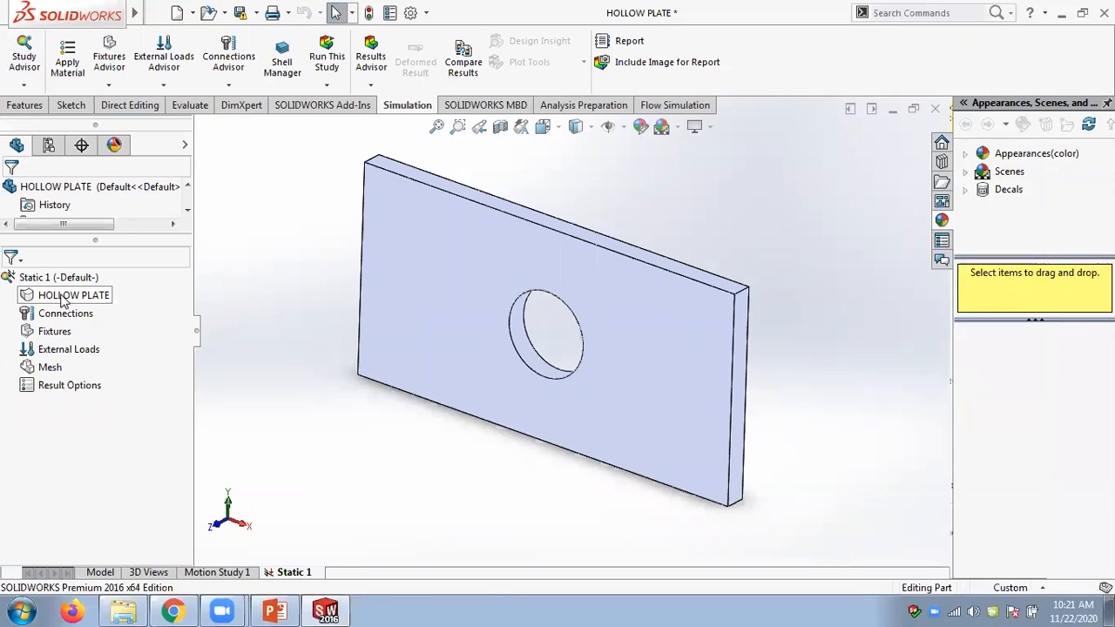
Switch to PowerPoint, enlarge the slide to 110%, review the material assignment procedure on slide 10, and return to SOLIDWORKS.
{"action": "left_click", "coordinate": [273, 612]}
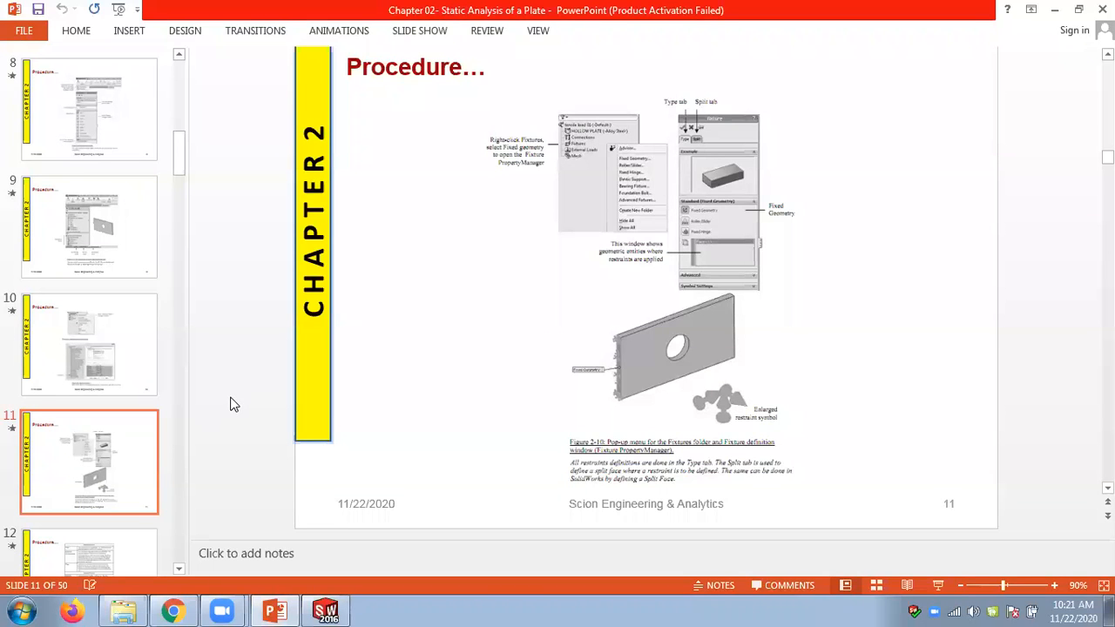
{"action": "left_click", "coordinate": [1052, 585]}
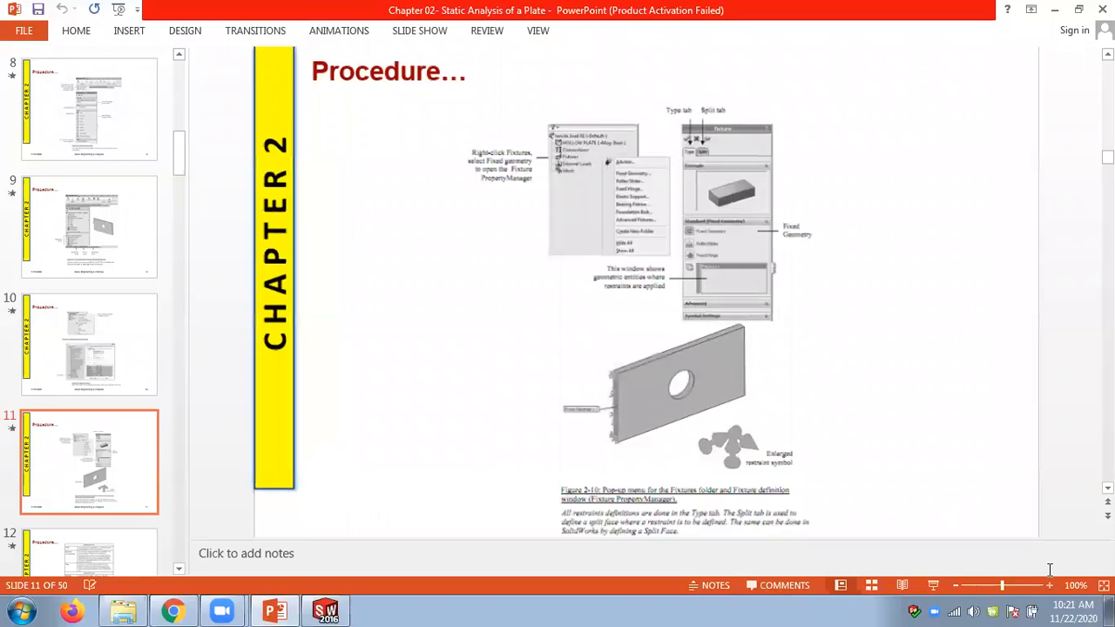
{"action": "left_click", "coordinate": [1050, 584]}
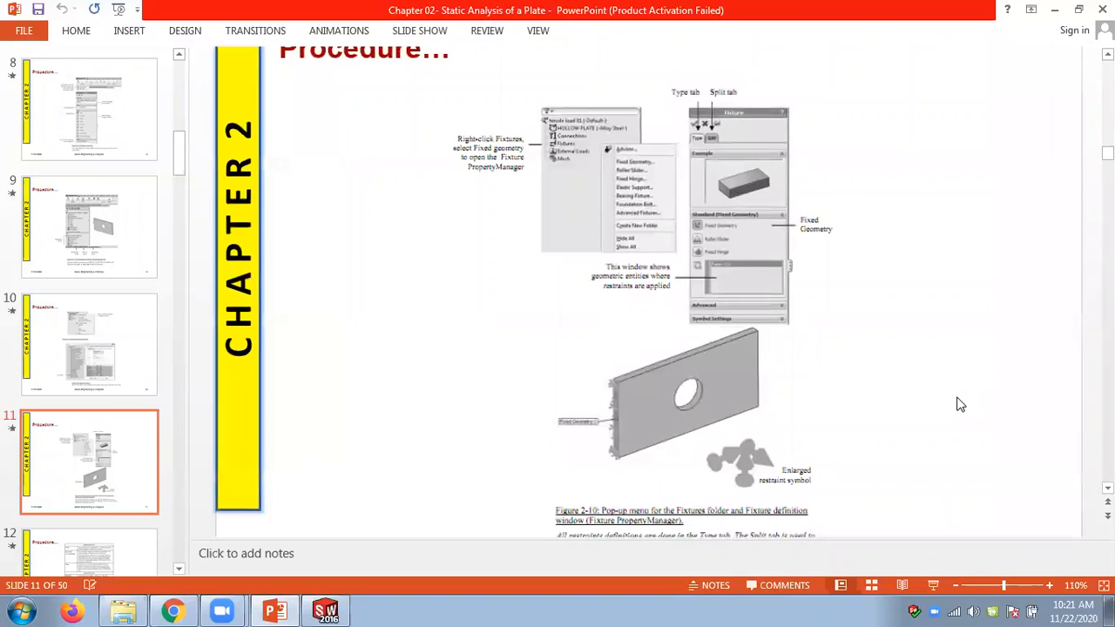
{"action": "key", "text": "Page_Up"}
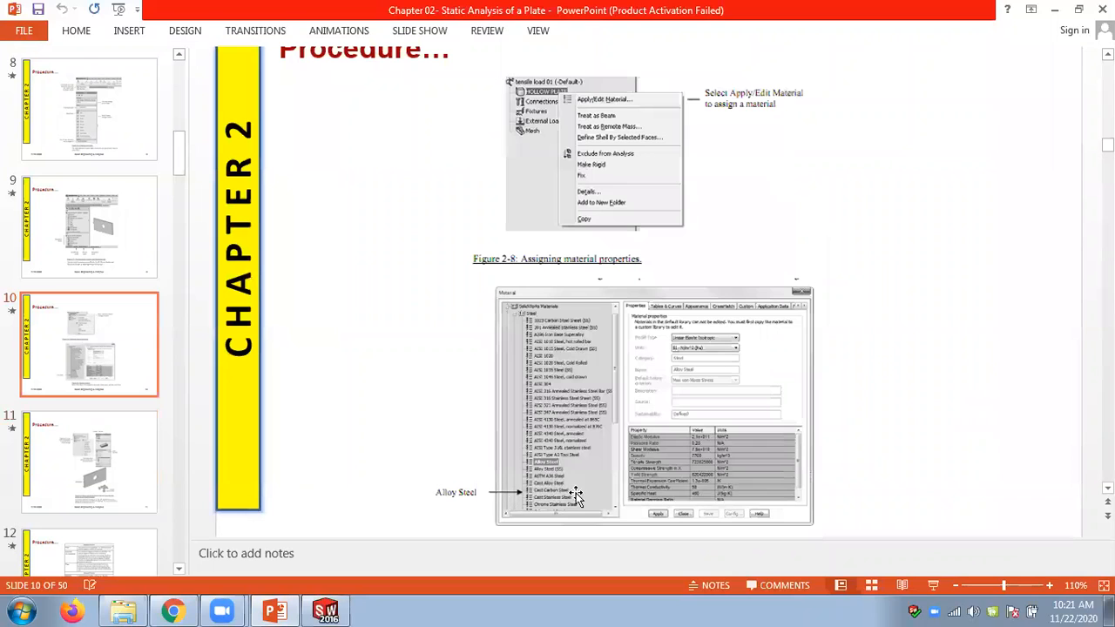
{"action": "left_click", "coordinate": [326, 612]}
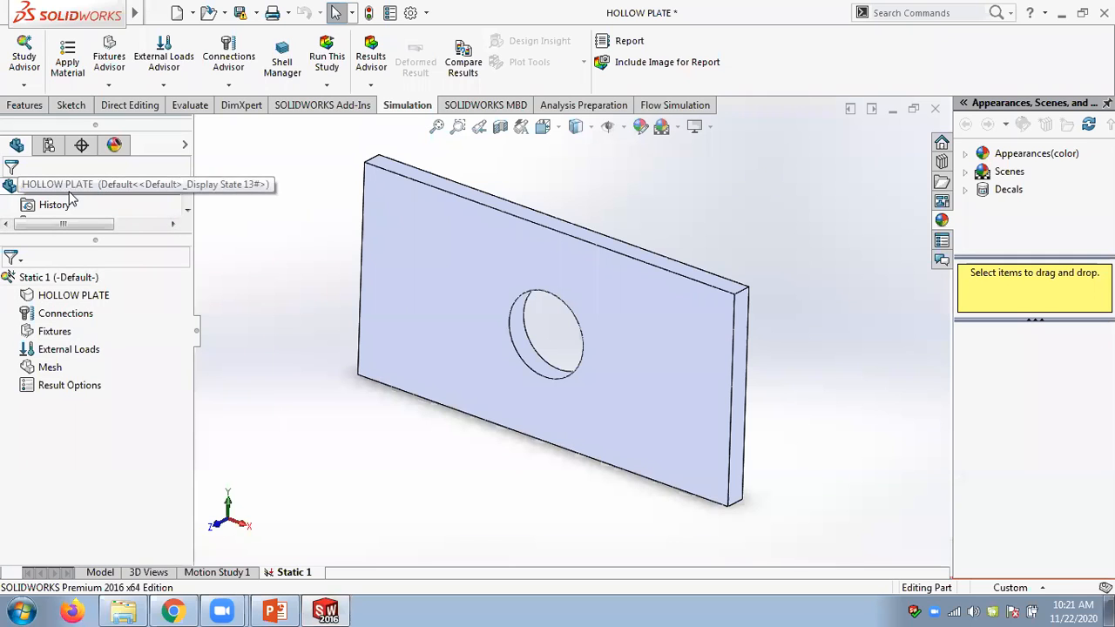
Review the material options offered in the part's model tree, dismiss them without a choice, and return to Static 1.
{"action": "left_click", "coordinate": [99, 573]}
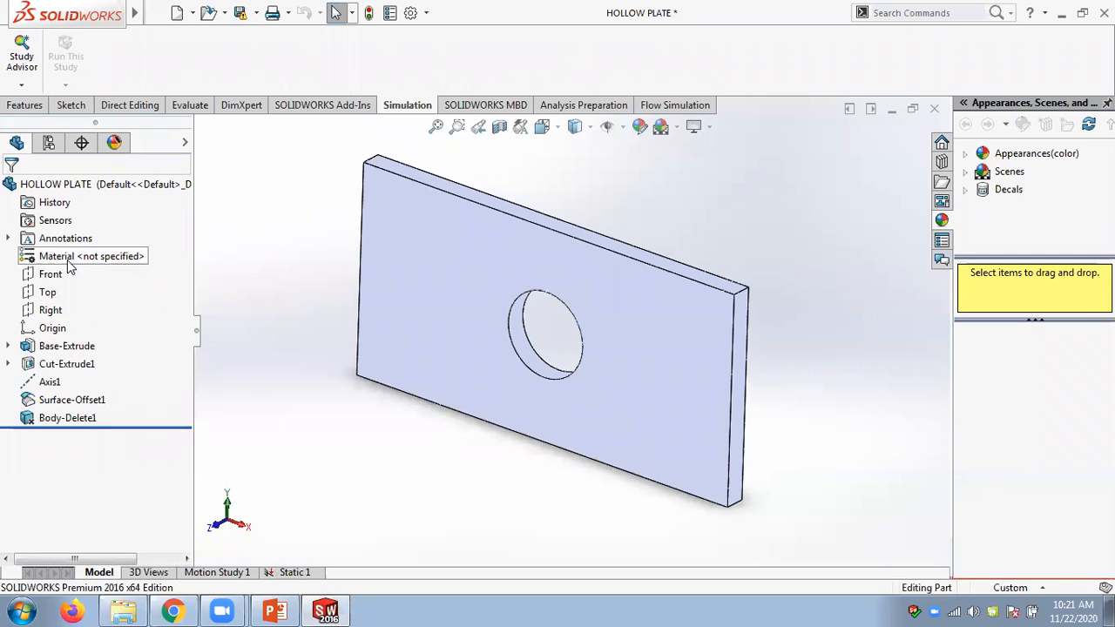
{"action": "right_click", "coordinate": [73, 262]}
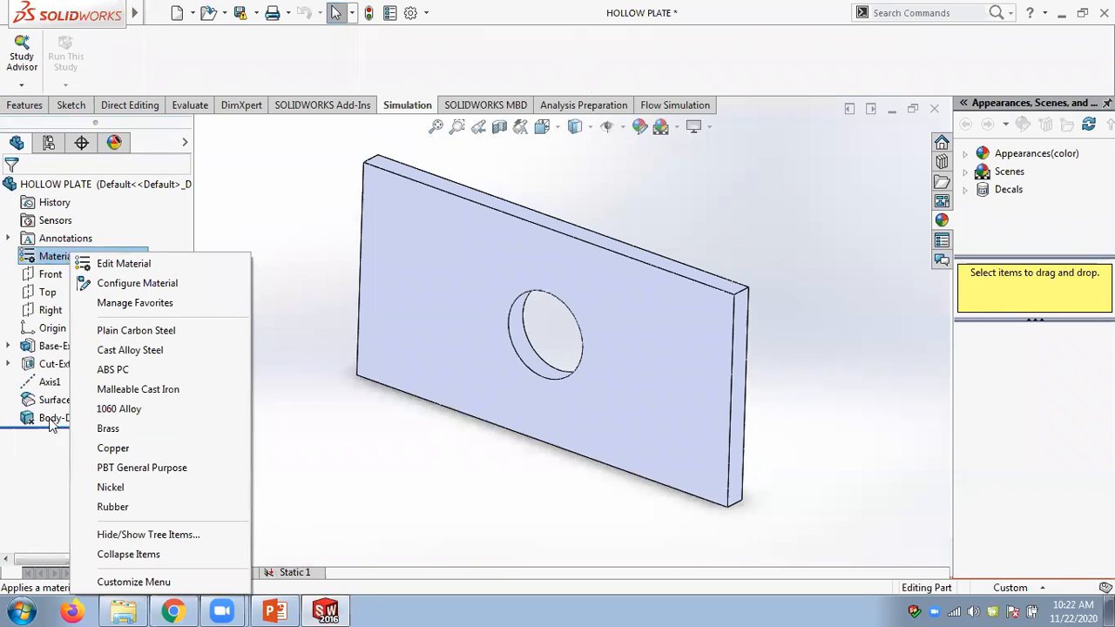
{"action": "left_click", "coordinate": [46, 461]}
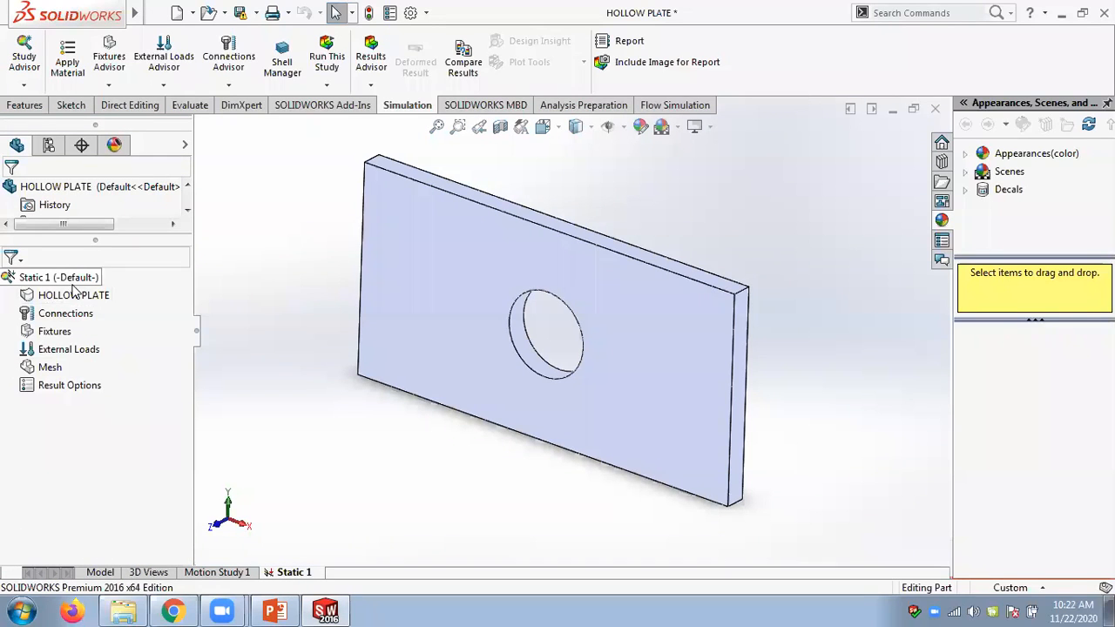
Open the material library for the HOLLOW PLATE body in the study and select Cast Carbon Steel.
{"action": "right_click", "coordinate": [70, 299]}
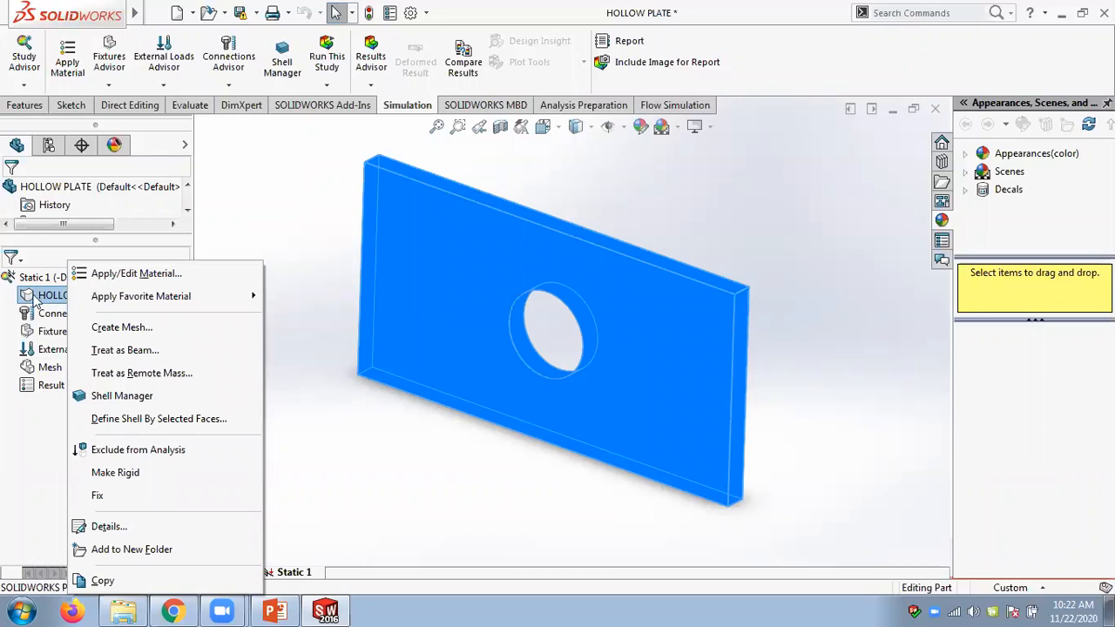
{"action": "left_click", "coordinate": [138, 275]}
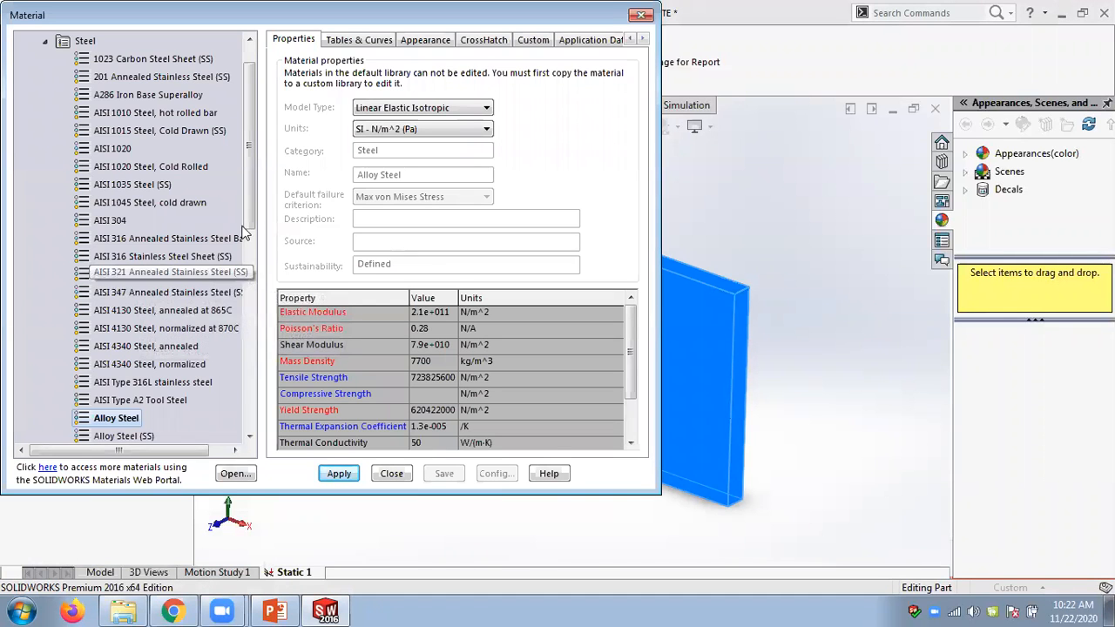
{"action": "left_click_drag", "start_coordinate": [250, 209], "coordinate": [250, 263]}
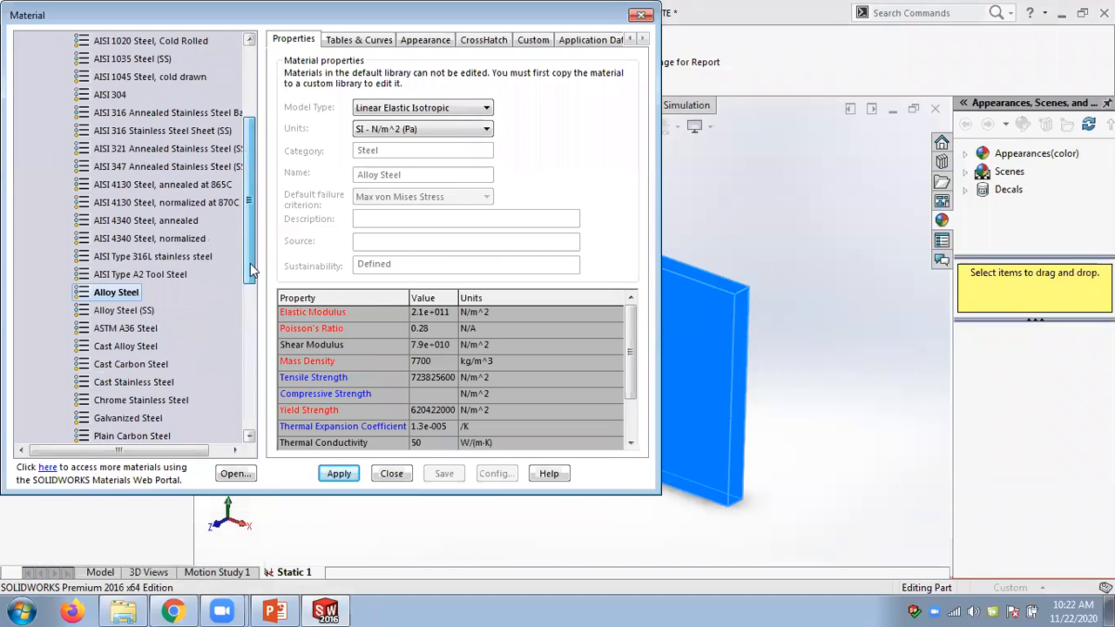
{"action": "left_click", "coordinate": [138, 365]}
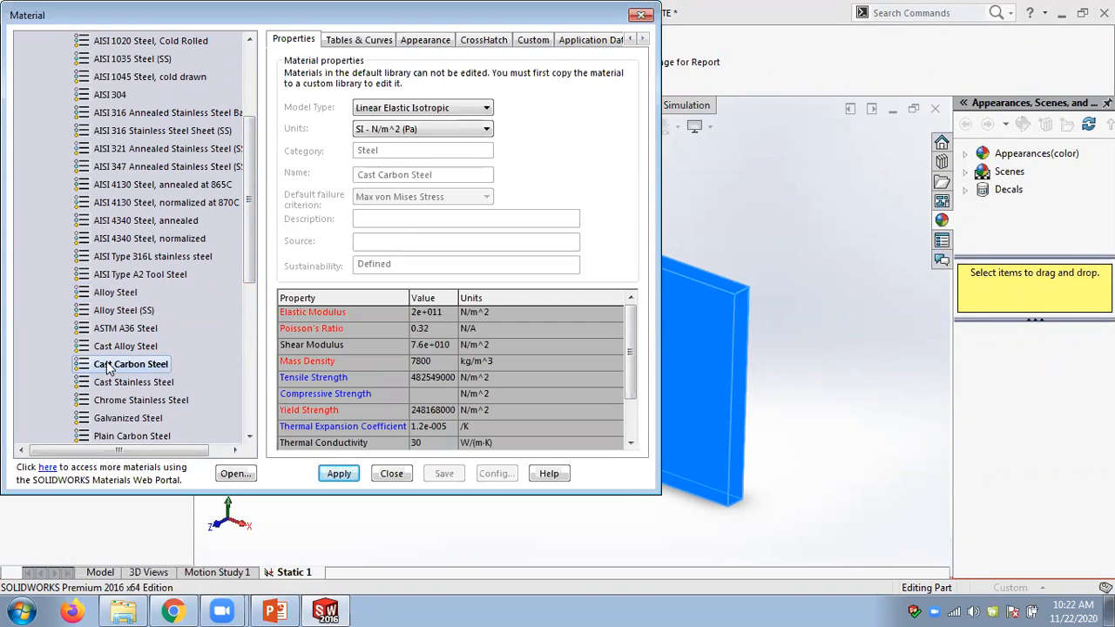
Examine the property table of Cast Carbon Steel, including its elastic, strength and thermal properties.
{"action": "left_click_drag", "start_coordinate": [246, 250], "coordinate": [244, 304]}
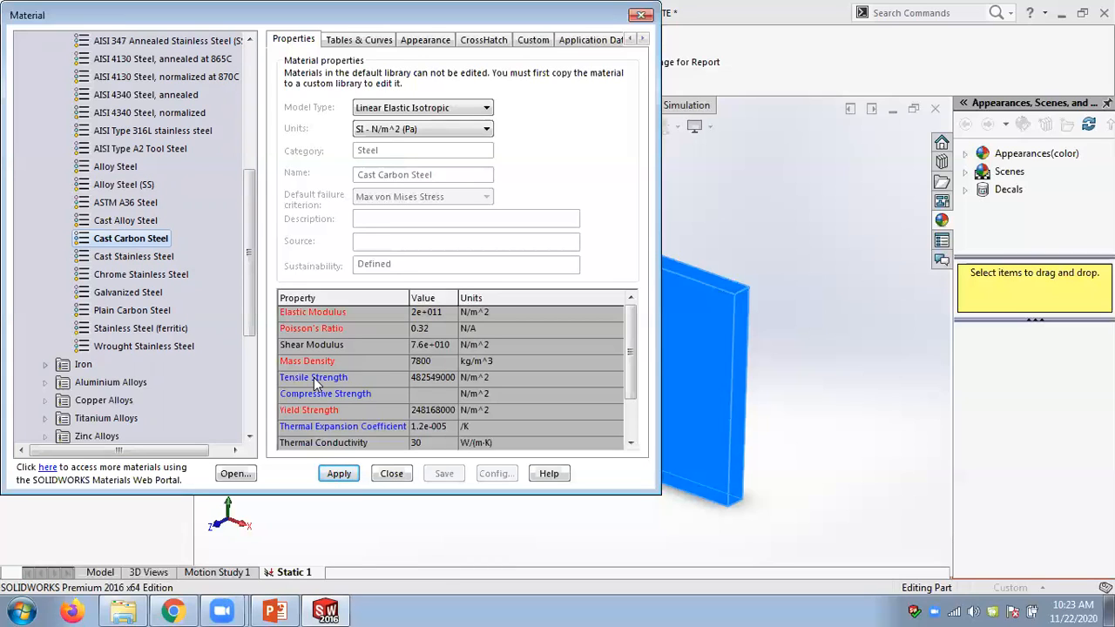
{"action": "left_click", "coordinate": [309, 348]}
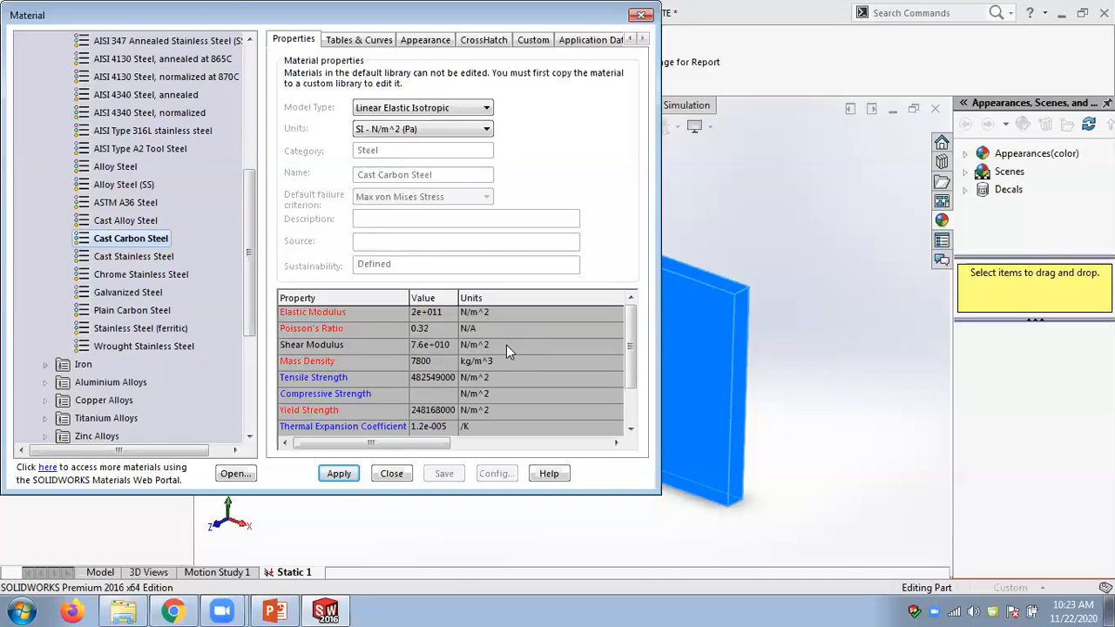
{"action": "left_click_drag", "start_coordinate": [630, 356], "coordinate": [635, 330]}
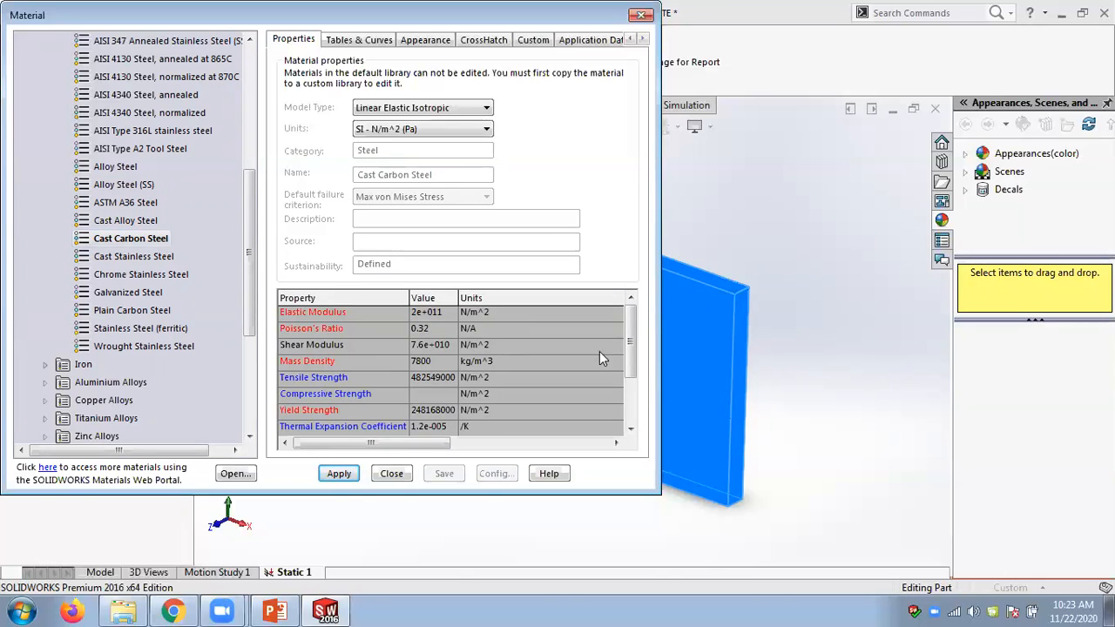
{"action": "left_click_drag", "start_coordinate": [630, 362], "coordinate": [629, 421]}
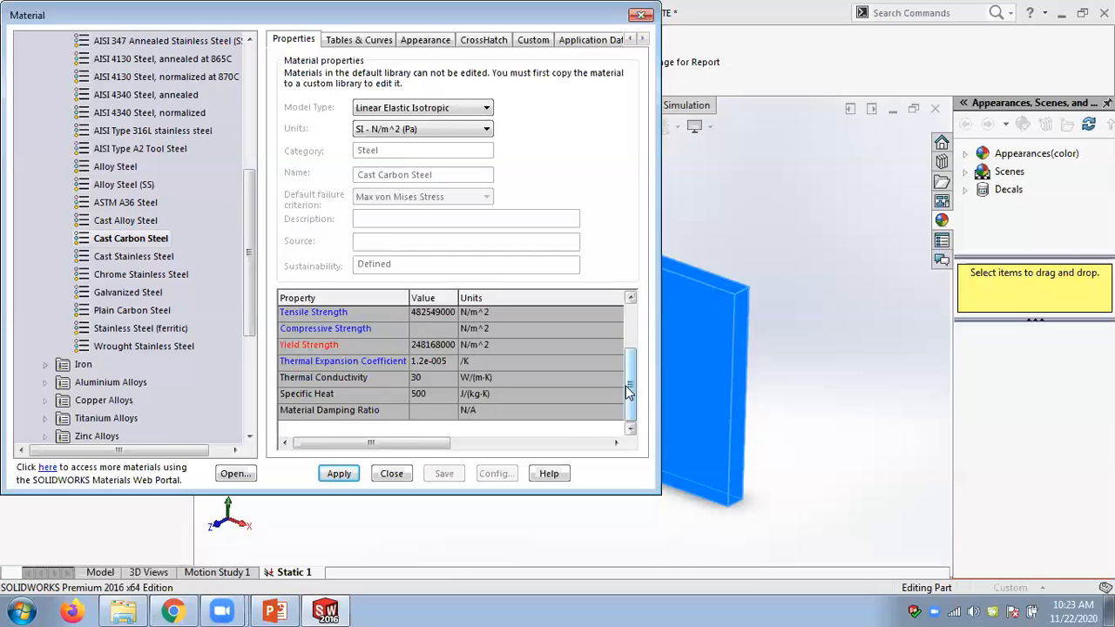
{"action": "left_click_drag", "start_coordinate": [630, 384], "coordinate": [624, 329]}
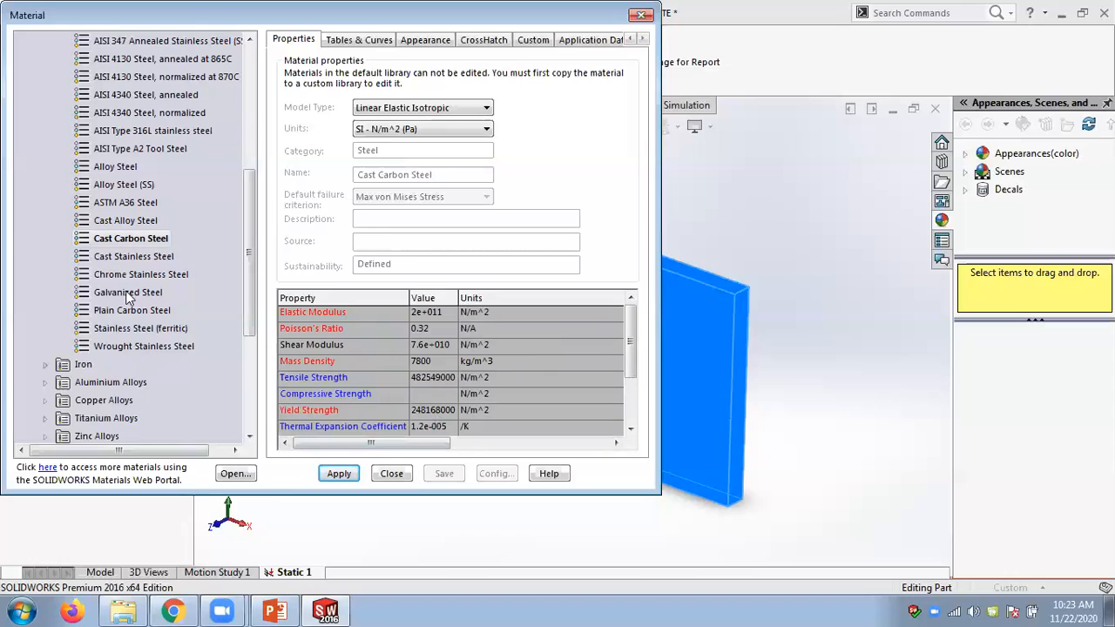
Apply Cast Carbon Steel to the plate, close the material library, and clear the selection.
{"action": "left_click", "coordinate": [122, 243]}
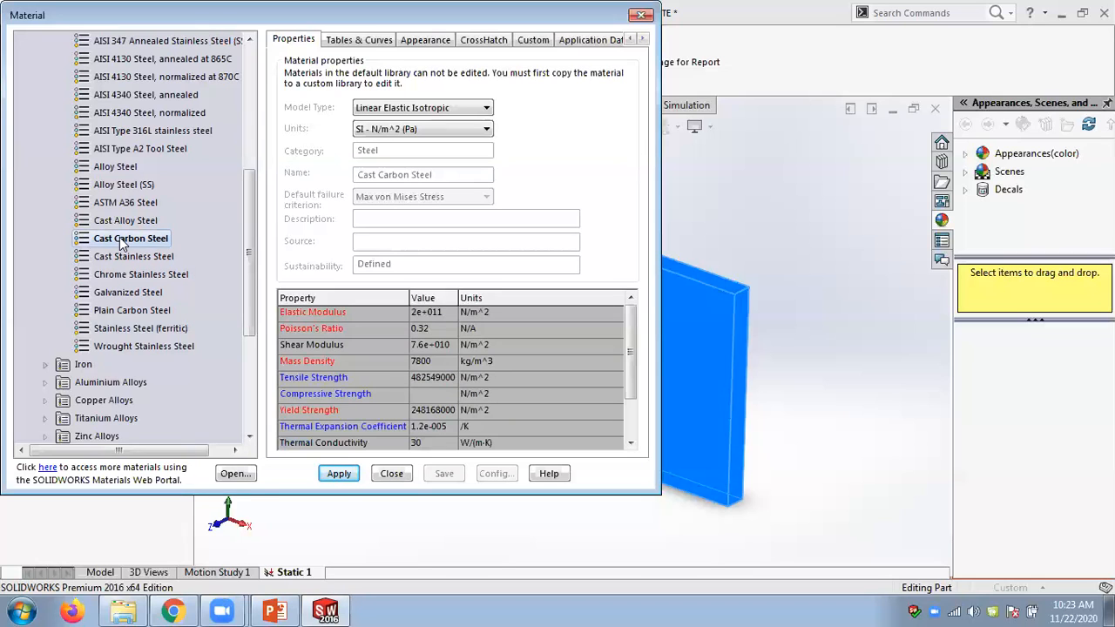
{"action": "left_click", "coordinate": [339, 477]}
{"action": "left_click", "coordinate": [390, 474]}
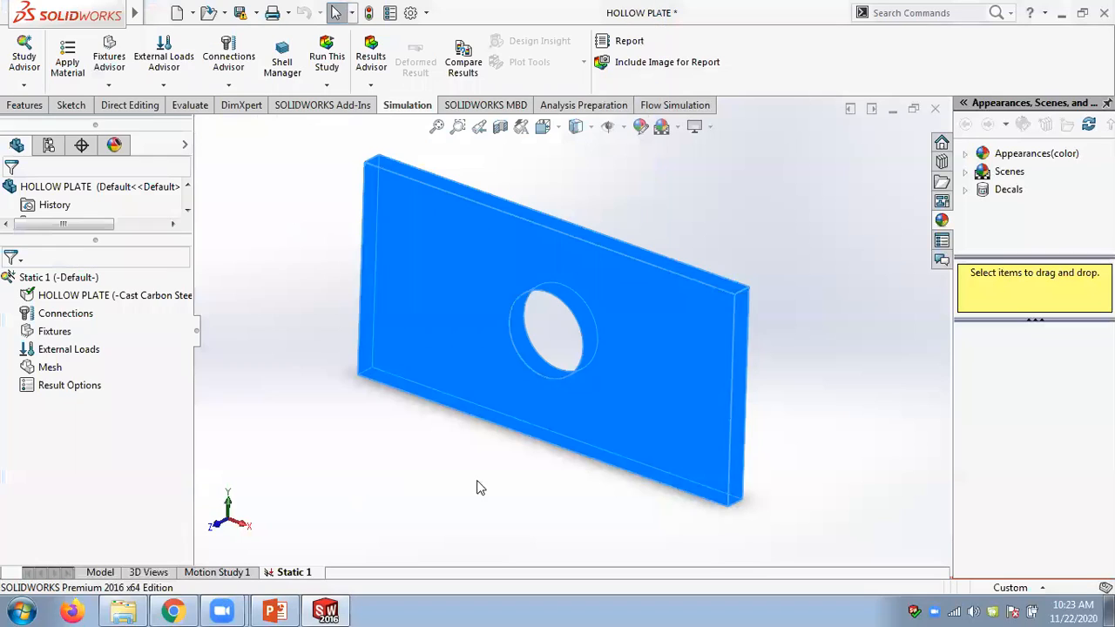
{"action": "left_click", "coordinate": [841, 344]}
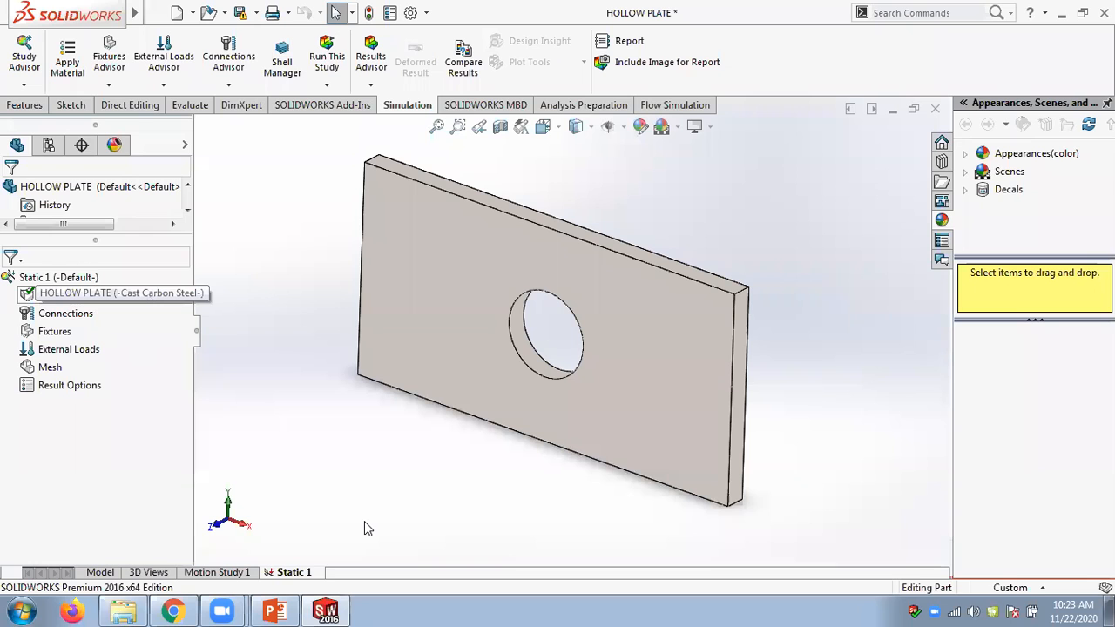
Review the contact and connector types available for the study's Connections and dismiss them without adding one.
{"action": "left_click", "coordinate": [273, 609]}
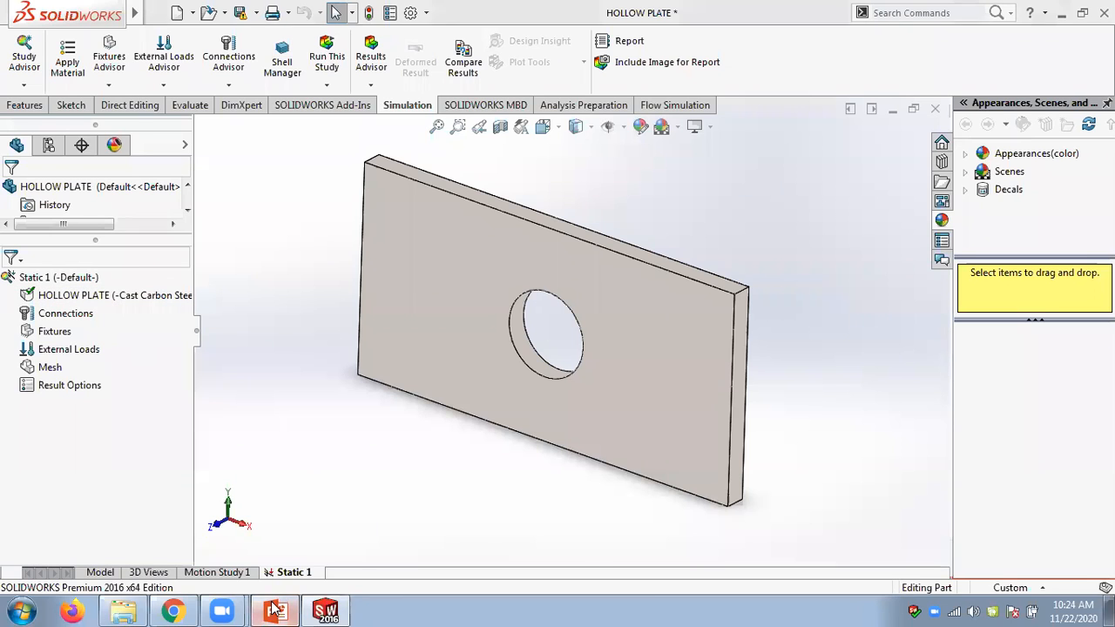
{"action": "left_click", "coordinate": [272, 609]}
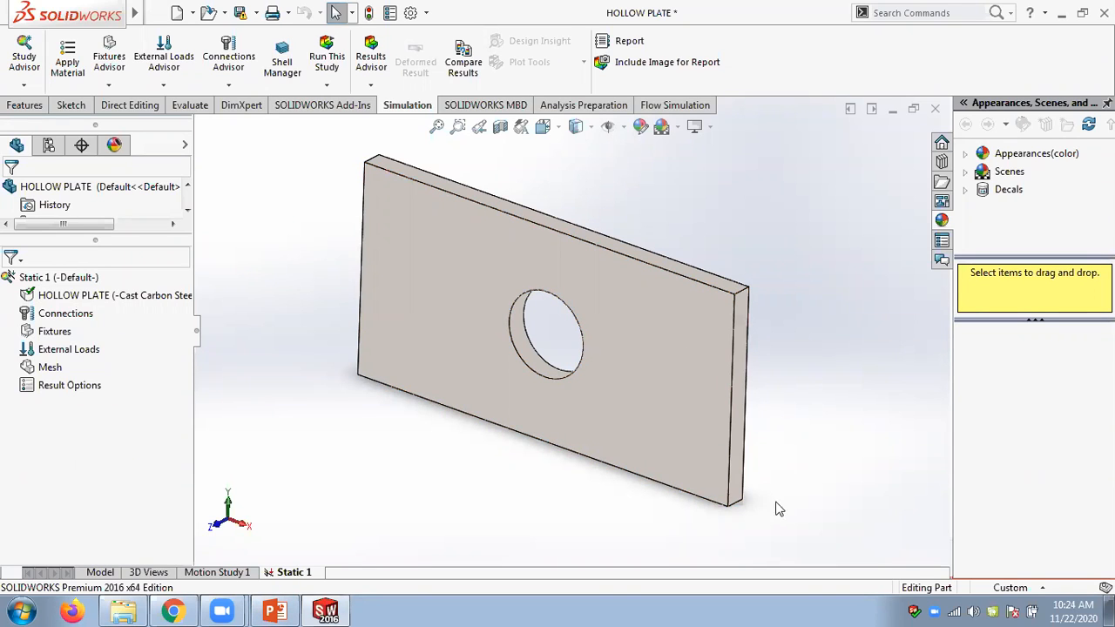
{"action": "right_click", "coordinate": [61, 322]}
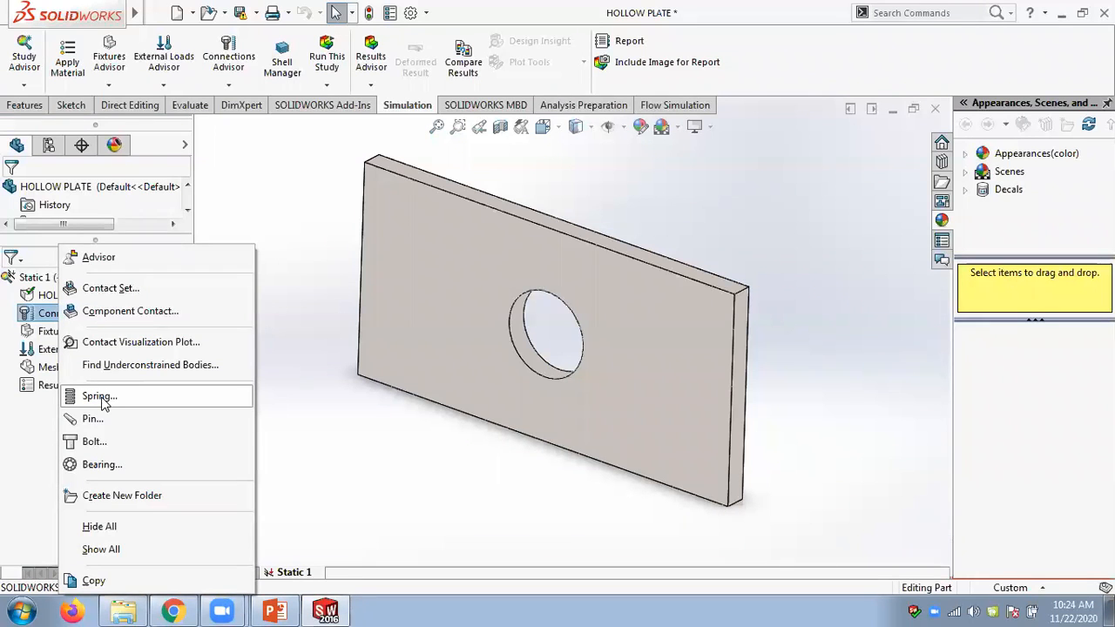
{"action": "left_click", "coordinate": [17, 428]}
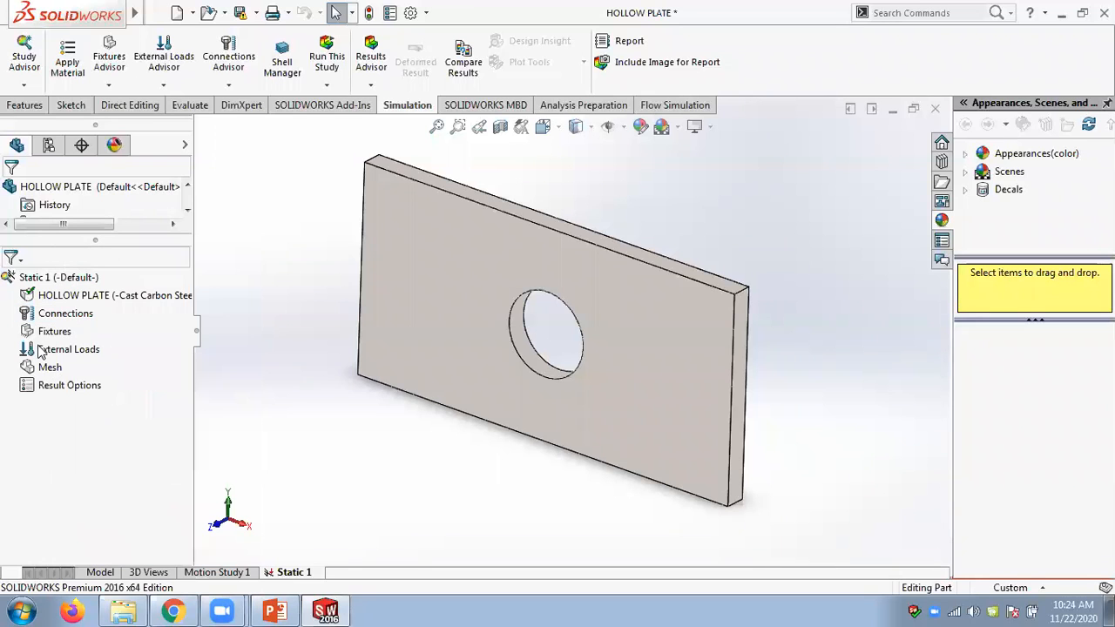
Switch to PowerPoint, review the fixed geometry fixture procedure on slide 11, and return to SOLIDWORKS.
{"action": "left_click", "coordinate": [275, 612]}
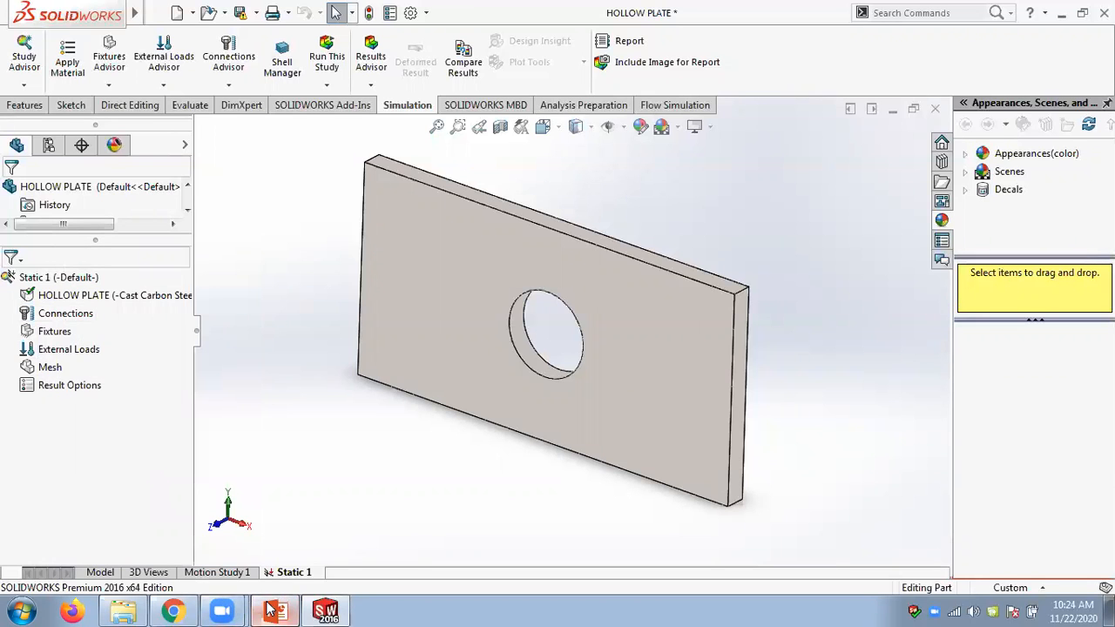
{"action": "scroll", "coordinate": [363, 389], "scroll_direction": "down", "scroll_amount": 1}
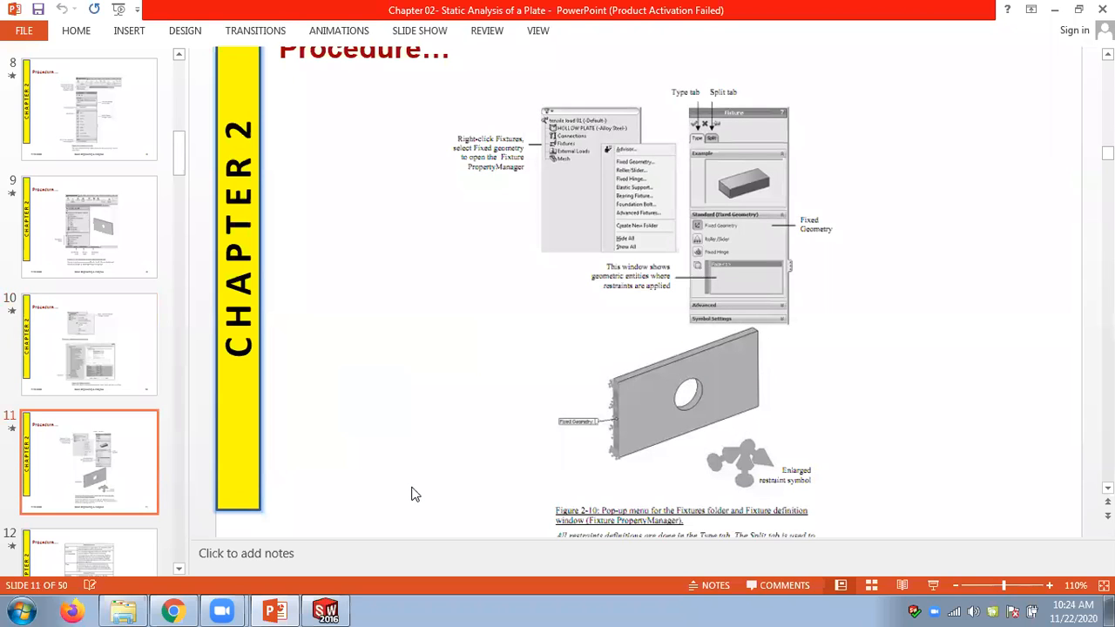
{"action": "left_click", "coordinate": [325, 611]}
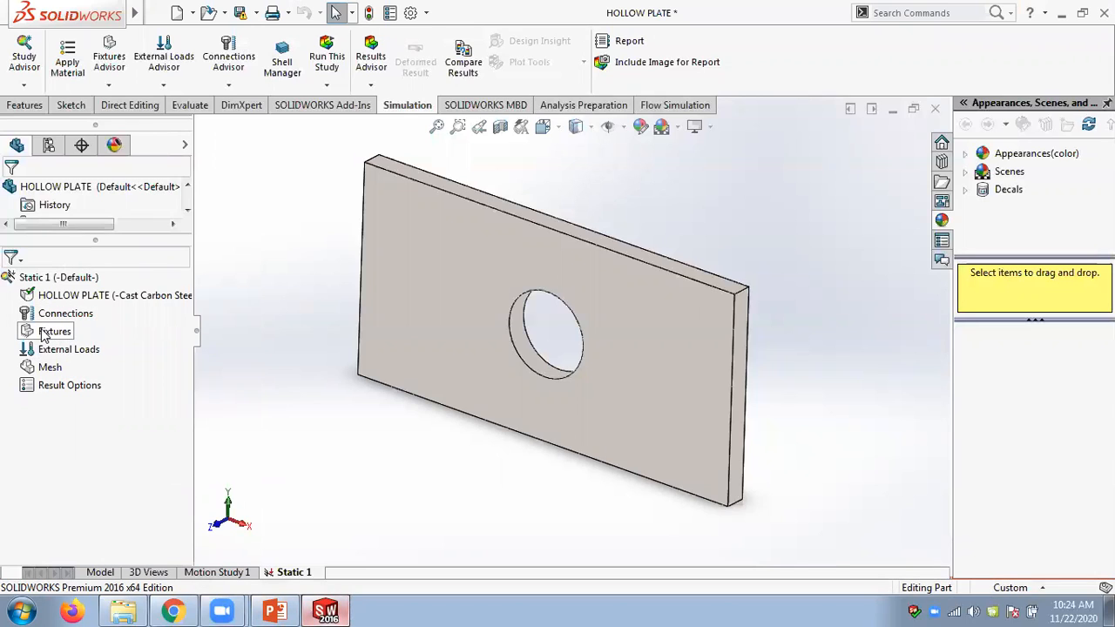
Start a fixed geometry fixture for the study and preview the Roller/Slider and Fixed Hinge types.
{"action": "right_click", "coordinate": [43, 336]}
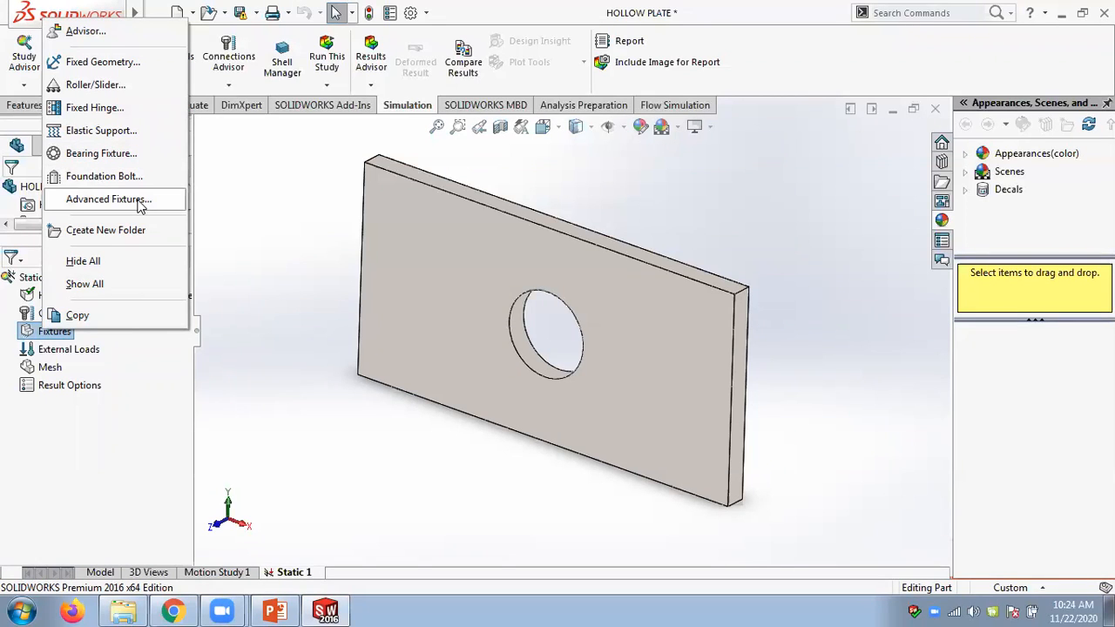
{"action": "left_click", "coordinate": [91, 66]}
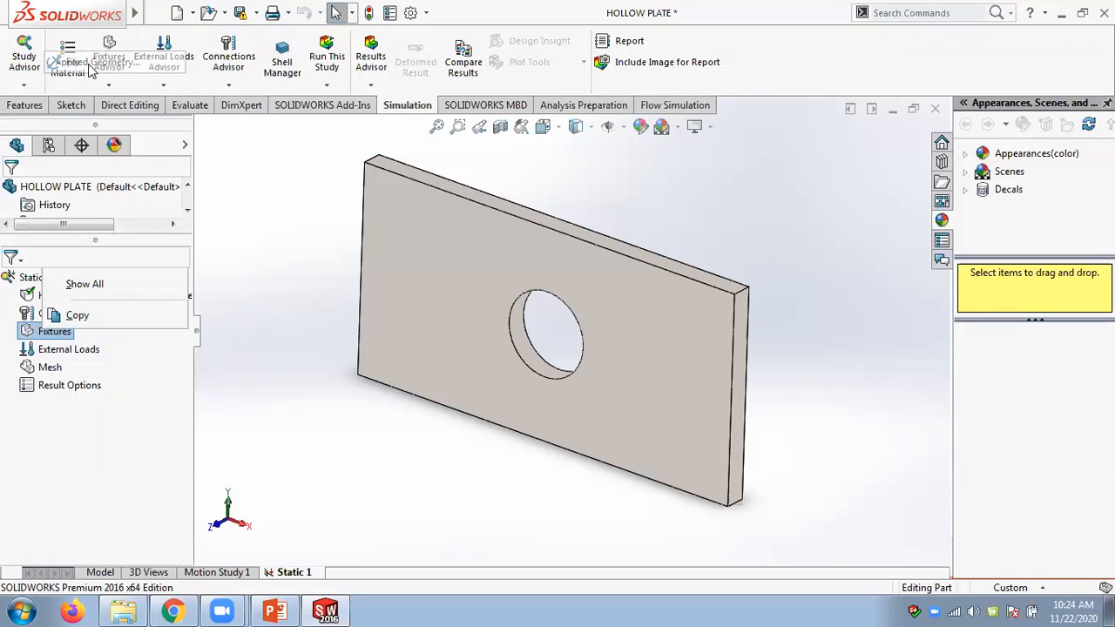
{"action": "left_click", "coordinate": [355, 275]}
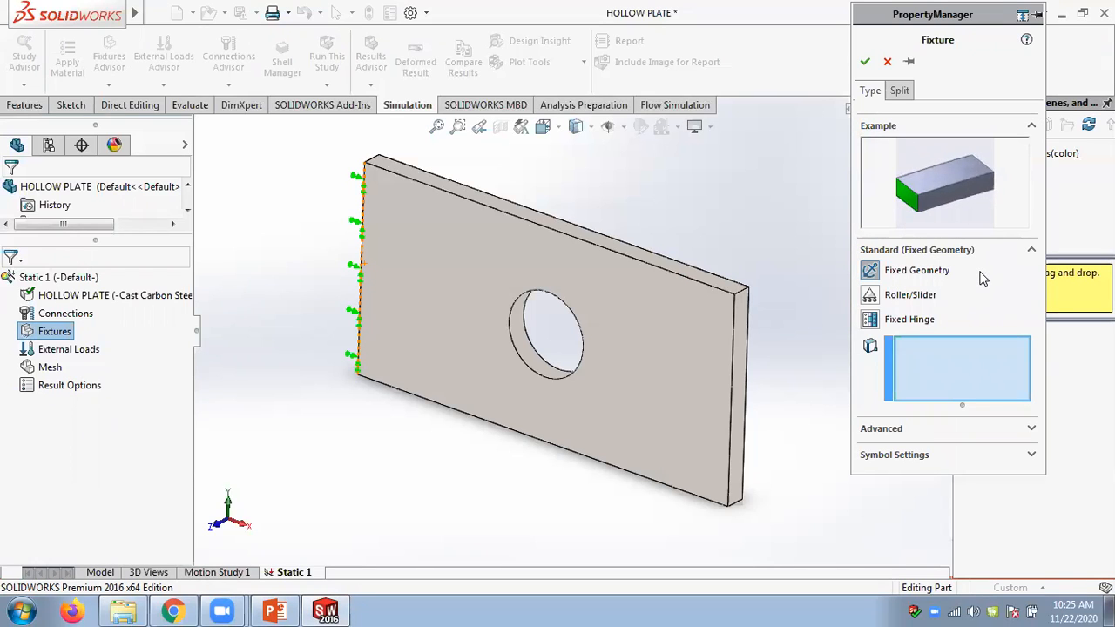
{"action": "left_click", "coordinate": [870, 296]}
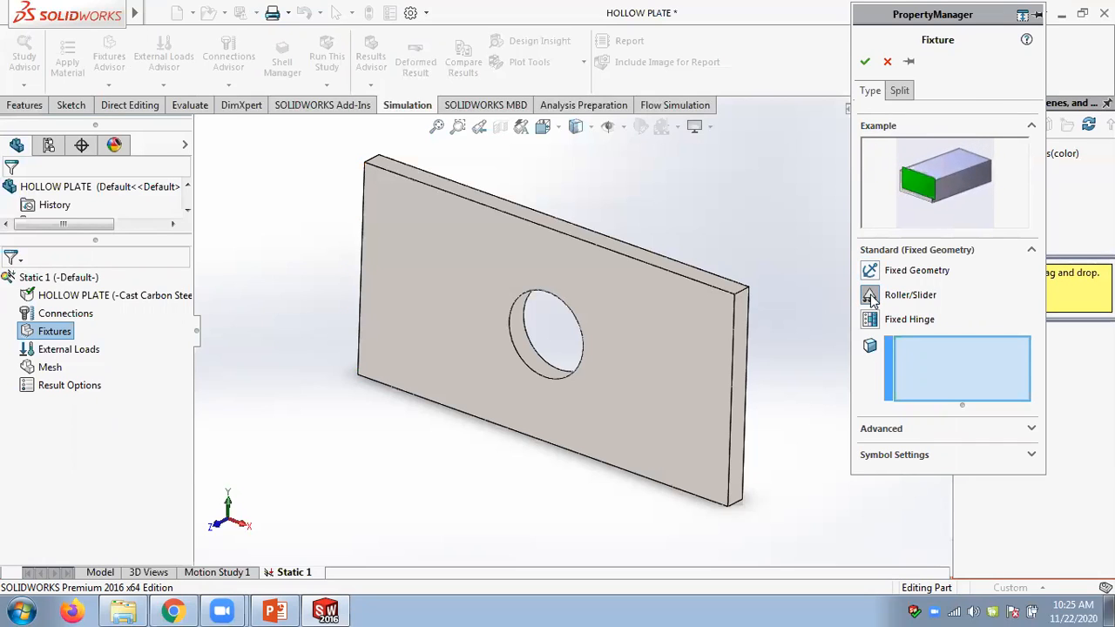
{"action": "left_click", "coordinate": [870, 320]}
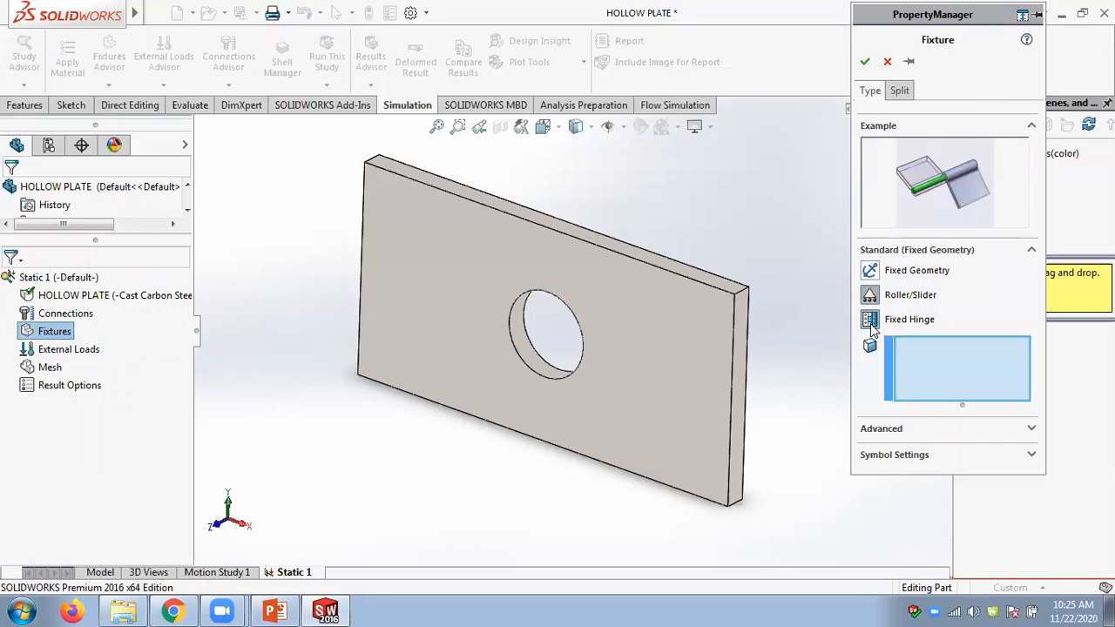
Examine the advanced fixture types Symmetry, Cyclic Symmetry, Use Reference Geometry, On Flat Faces and On Cylindrical Faces, including their translation settings.
{"action": "left_click", "coordinate": [1031, 429]}
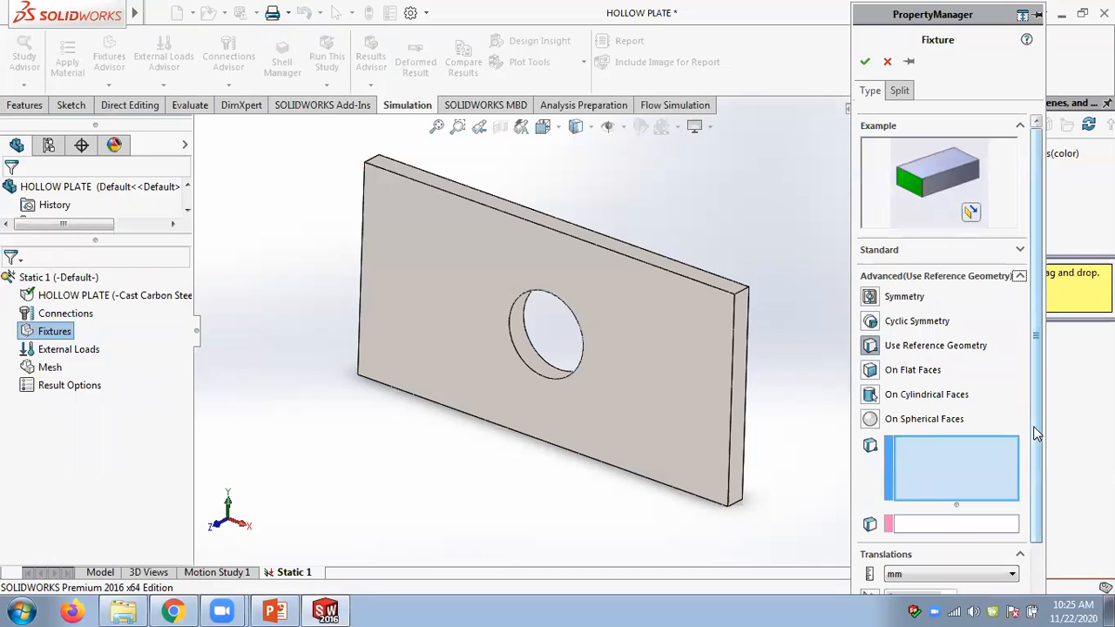
{"action": "left_click", "coordinate": [870, 297]}
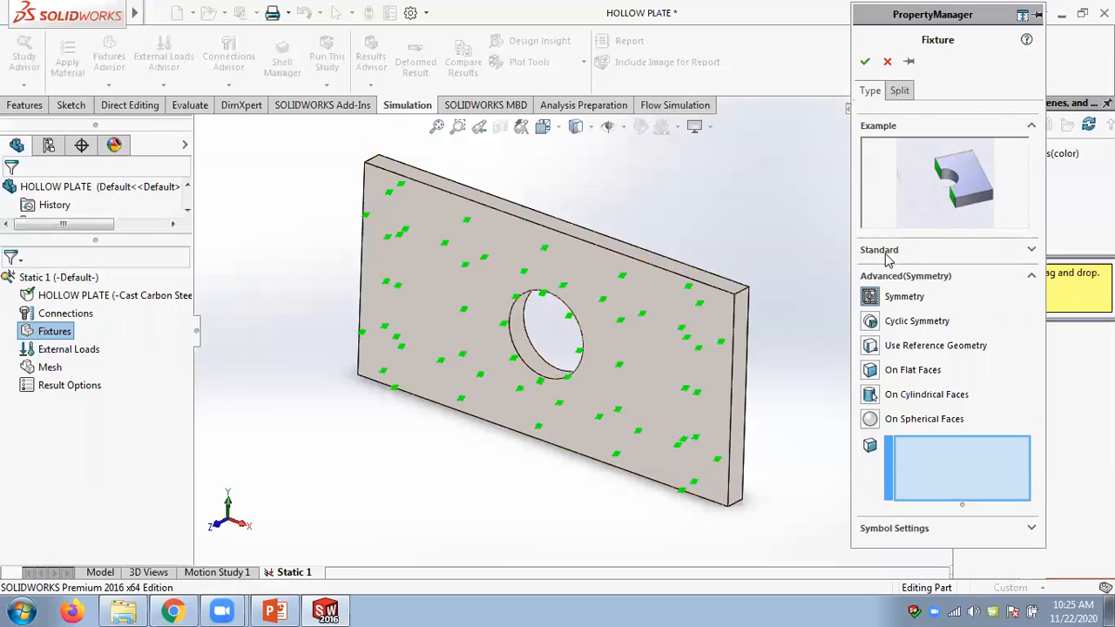
{"action": "left_click", "coordinate": [870, 322]}
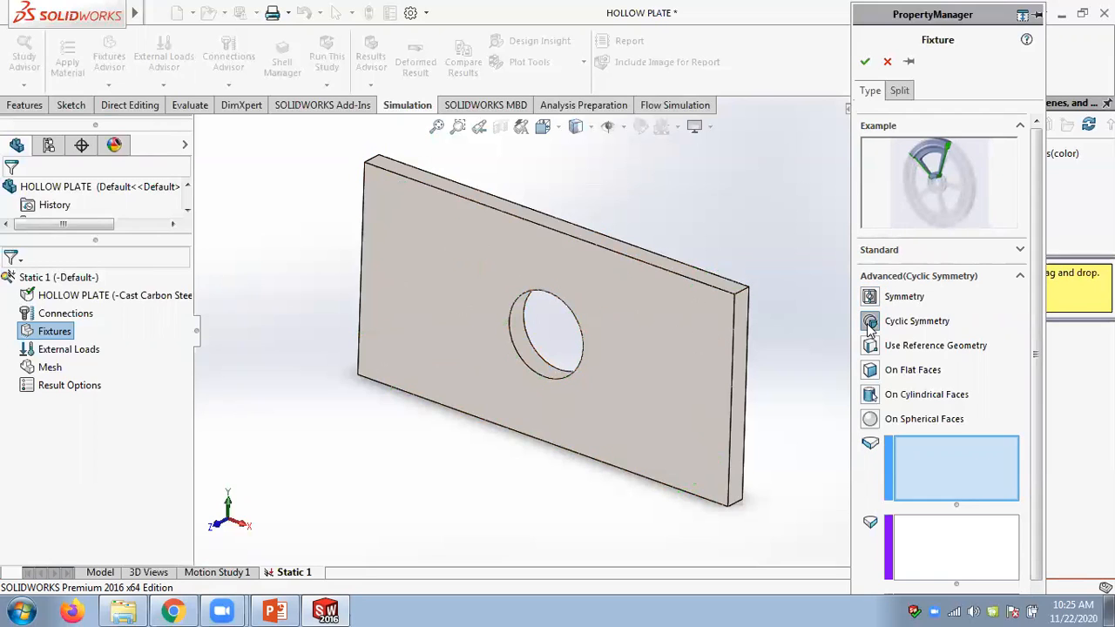
{"action": "left_click", "coordinate": [870, 345]}
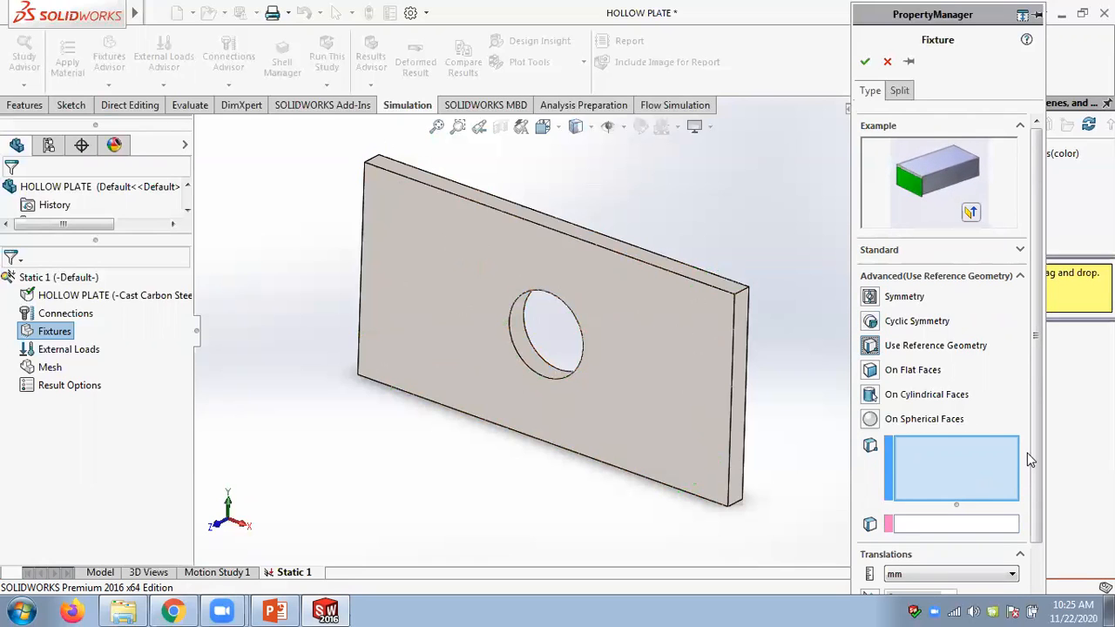
{"action": "scroll", "coordinate": [1030, 459], "scroll_direction": "down", "scroll_amount": 2}
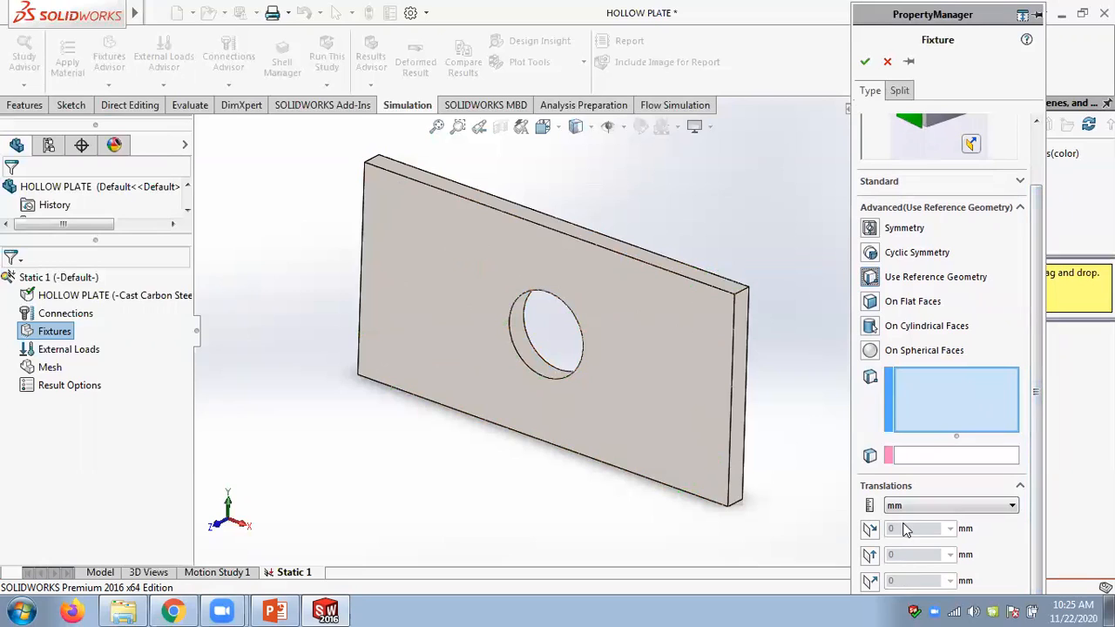
{"action": "scroll", "coordinate": [1036, 439], "scroll_direction": "up", "scroll_amount": 2}
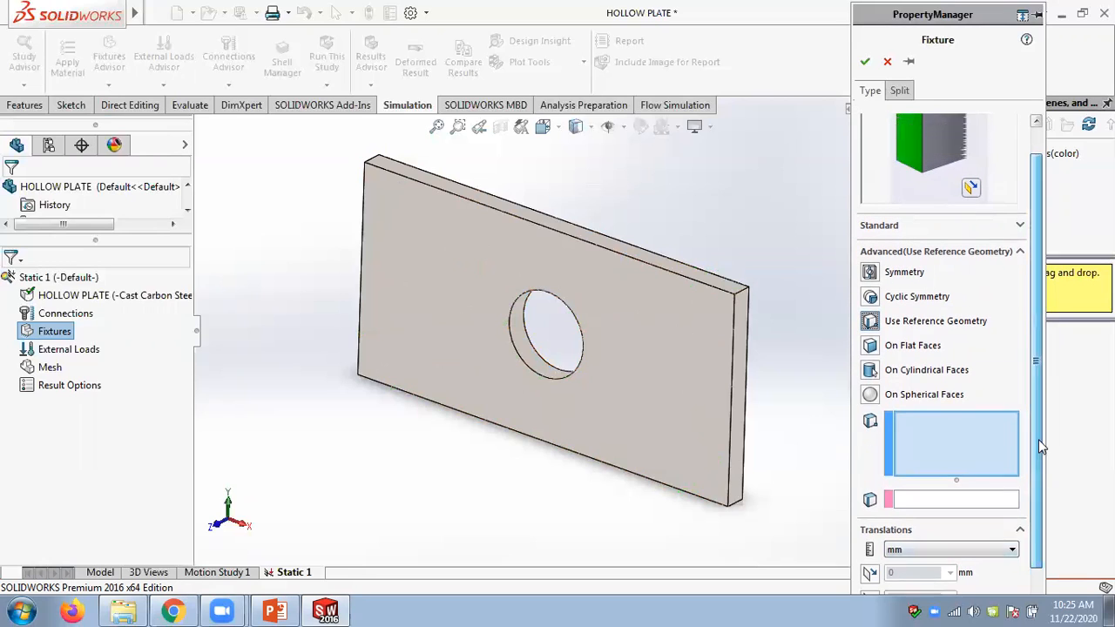
{"action": "left_click", "coordinate": [870, 370]}
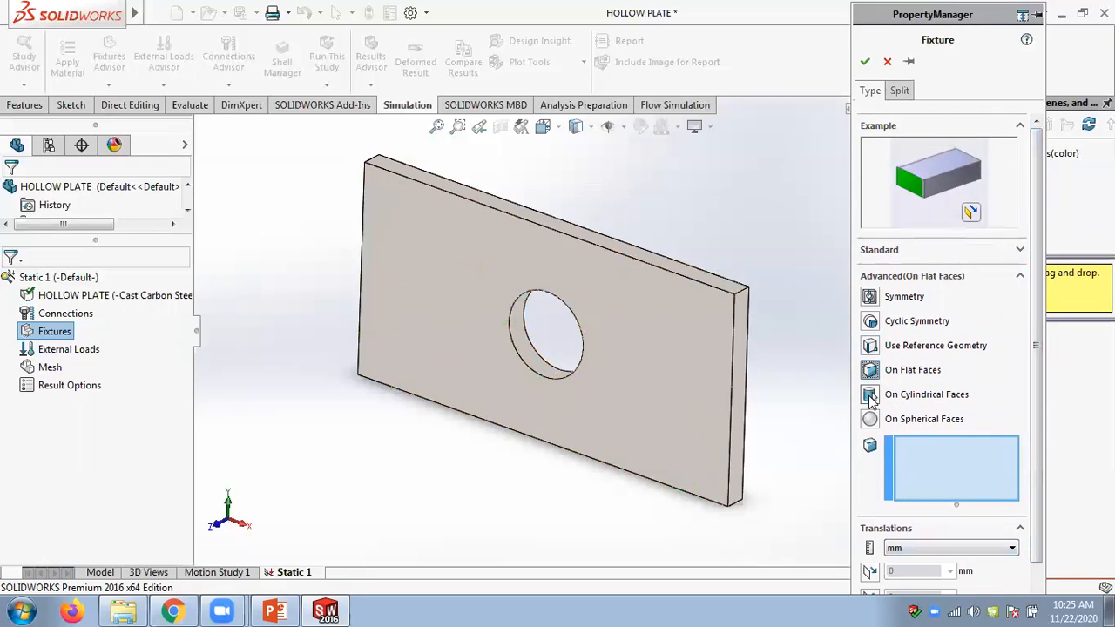
{"action": "left_click", "coordinate": [870, 396]}
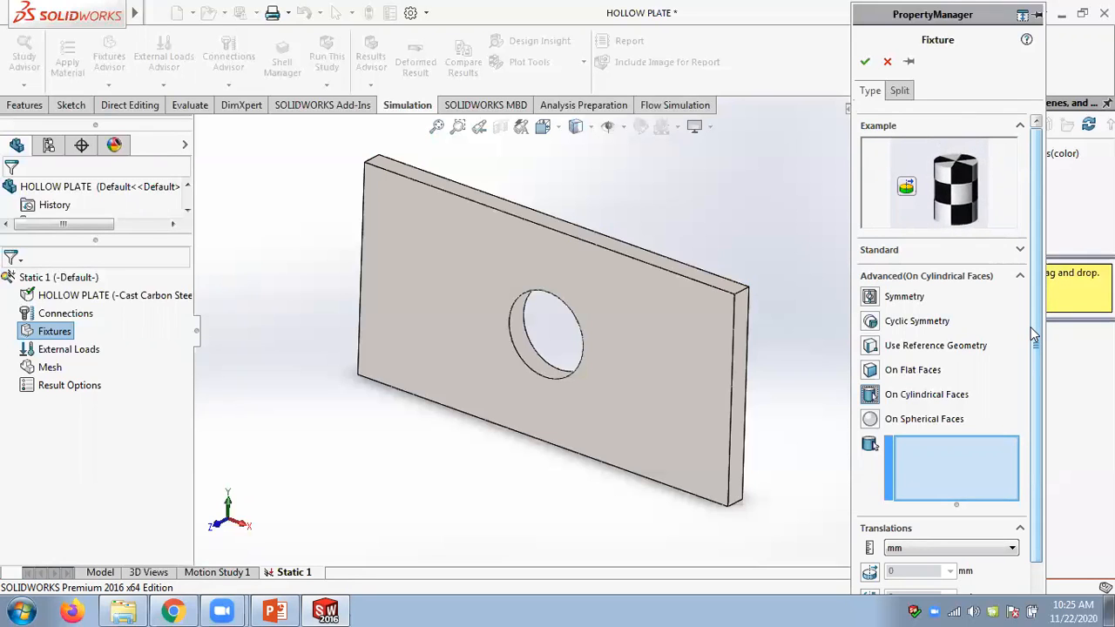
{"action": "left_click", "coordinate": [1024, 275]}
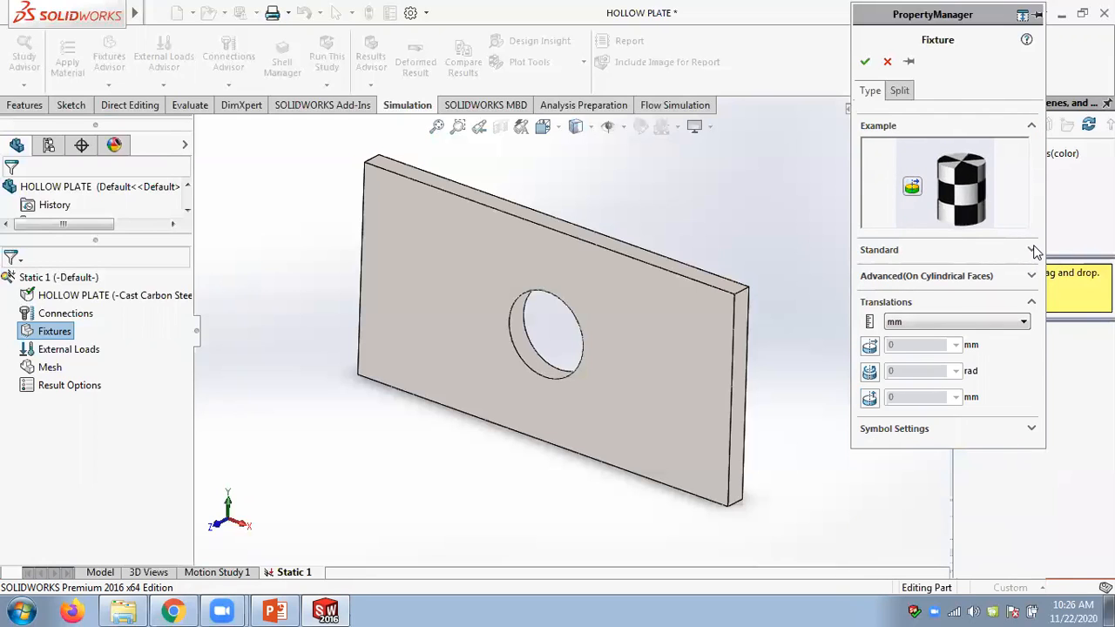
Return to the standard Fixed Geometry type, assign it to the plate's narrow end face on the negative X side, and inspect the restraint symbols.
{"action": "left_click", "coordinate": [1031, 250]}
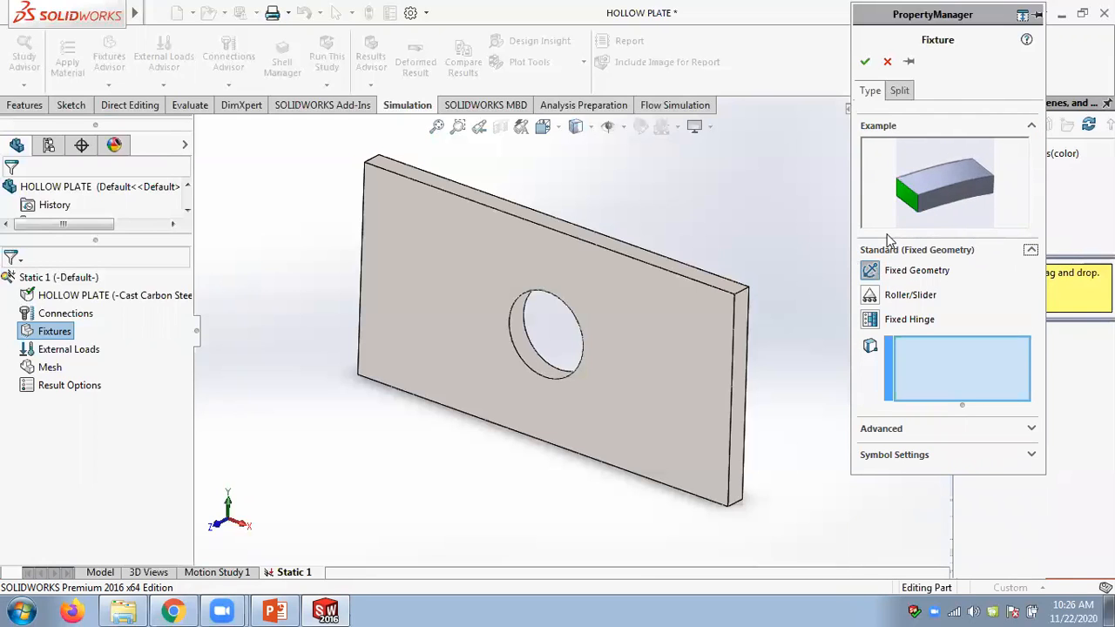
{"action": "middle_click_drag", "start_coordinate": [294, 260], "coordinate": [374, 287]}
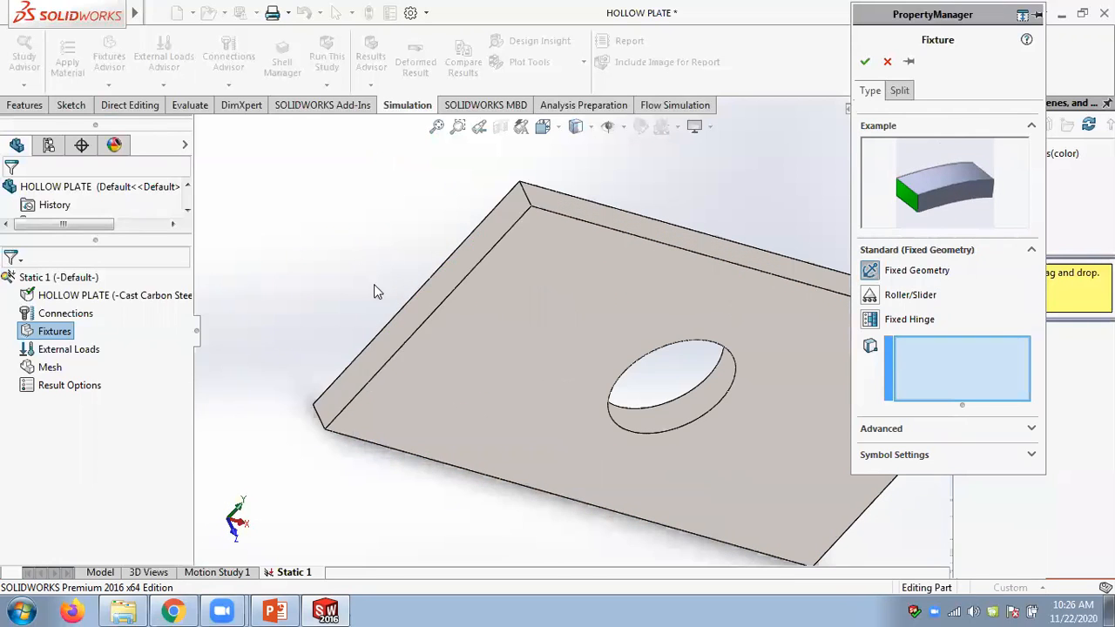
{"action": "left_click", "coordinate": [439, 284]}
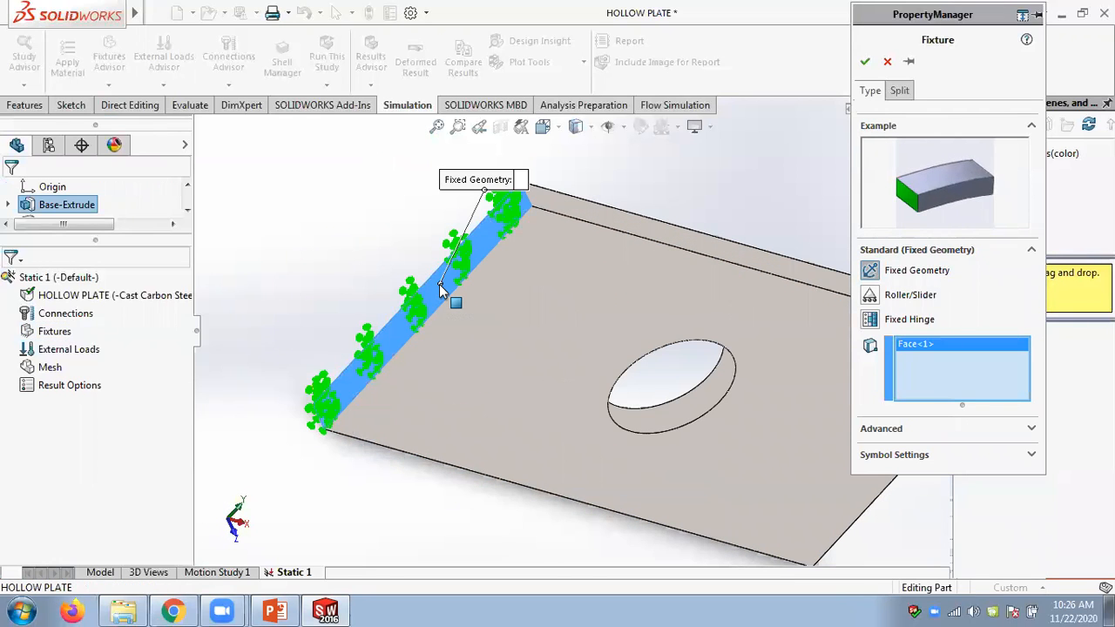
{"action": "scroll", "coordinate": [444, 292], "scroll_direction": "down", "scroll_amount": 6}
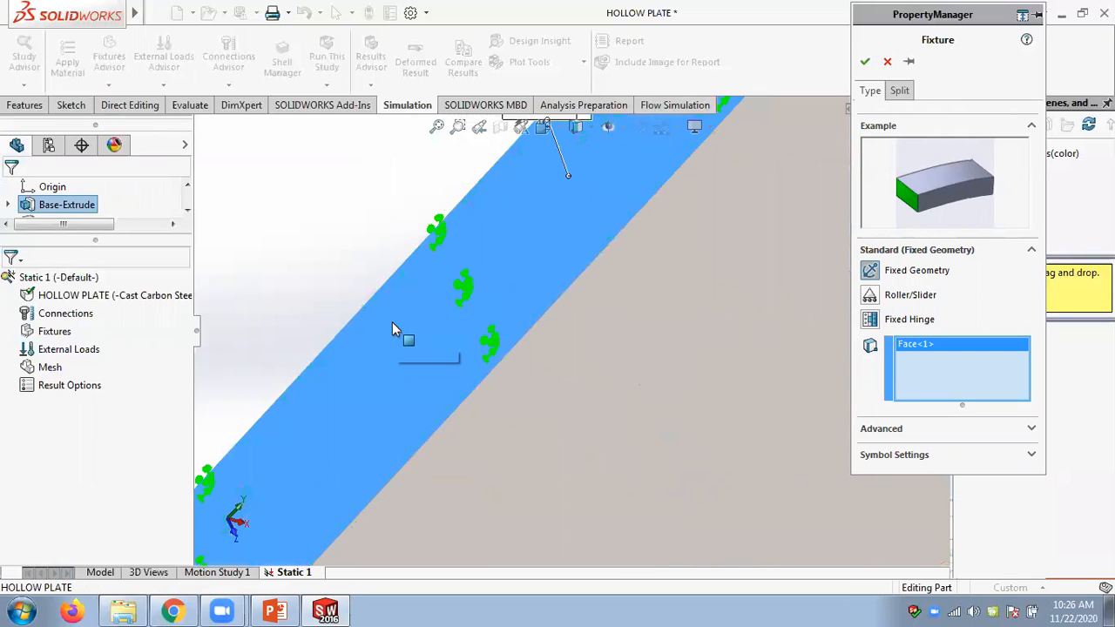
{"action": "scroll", "coordinate": [629, 364], "scroll_direction": "up", "scroll_amount": 2}
{"action": "scroll", "coordinate": [583, 347], "scroll_direction": "up", "scroll_amount": 4}
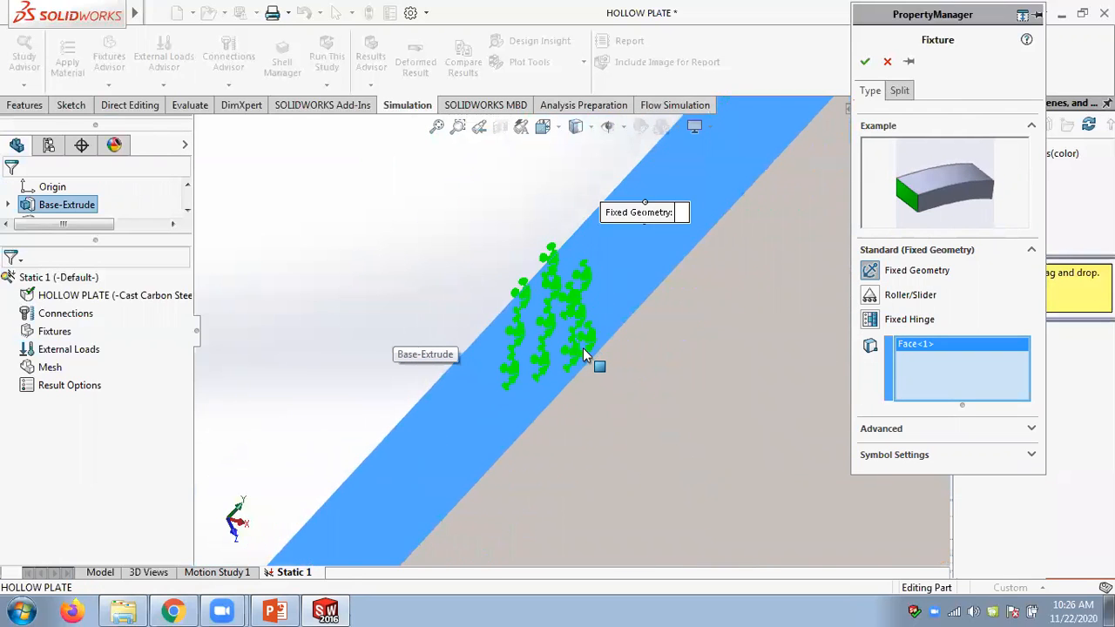
{"action": "scroll", "coordinate": [583, 347], "scroll_direction": "up", "scroll_amount": 3}
{"action": "scroll", "coordinate": [767, 442], "scroll_direction": "down", "scroll_amount": 3}
{"action": "middle_click_drag", "start_coordinate": [291, 214], "coordinate": [802, 273]}
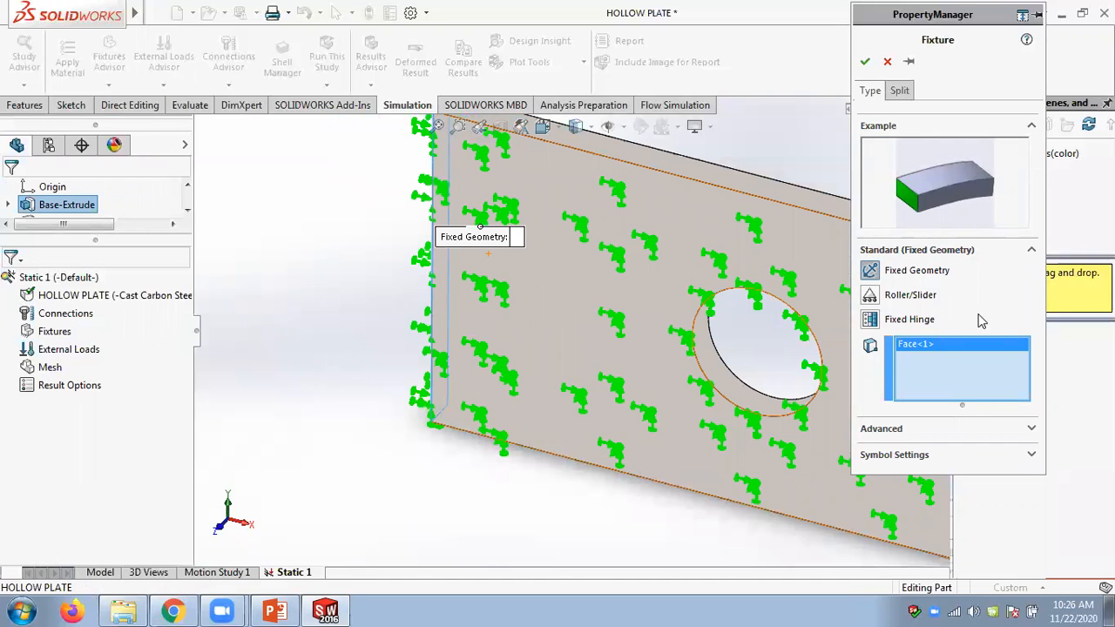
Try yellow for the fixture symbols and settle on light yellow-green as their color.
{"action": "left_click", "coordinate": [1031, 456]}
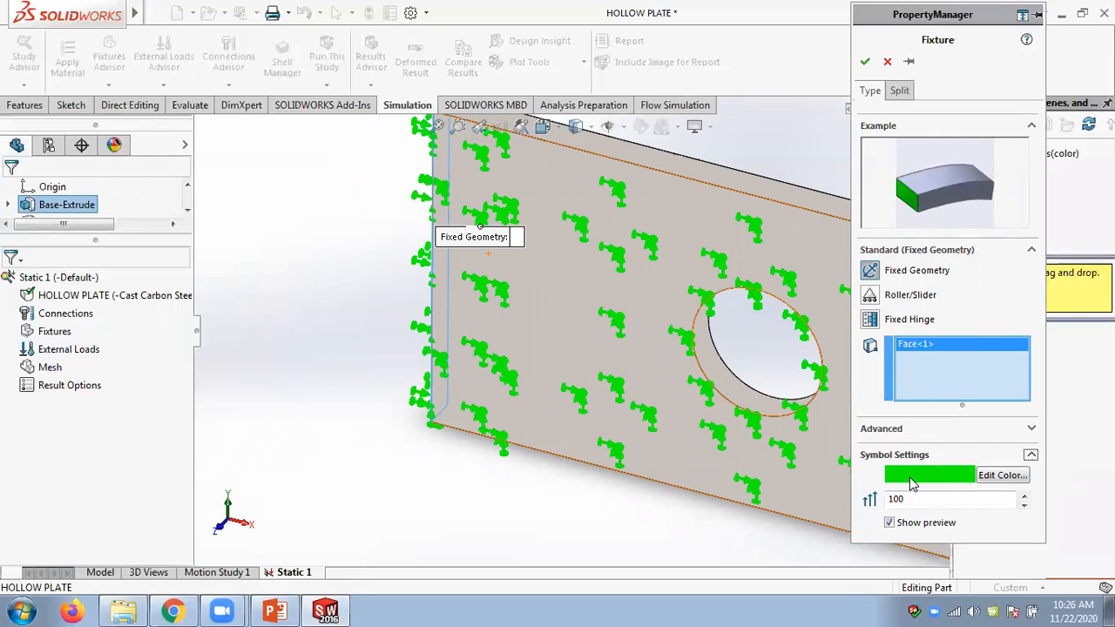
{"action": "left_click", "coordinate": [1013, 481]}
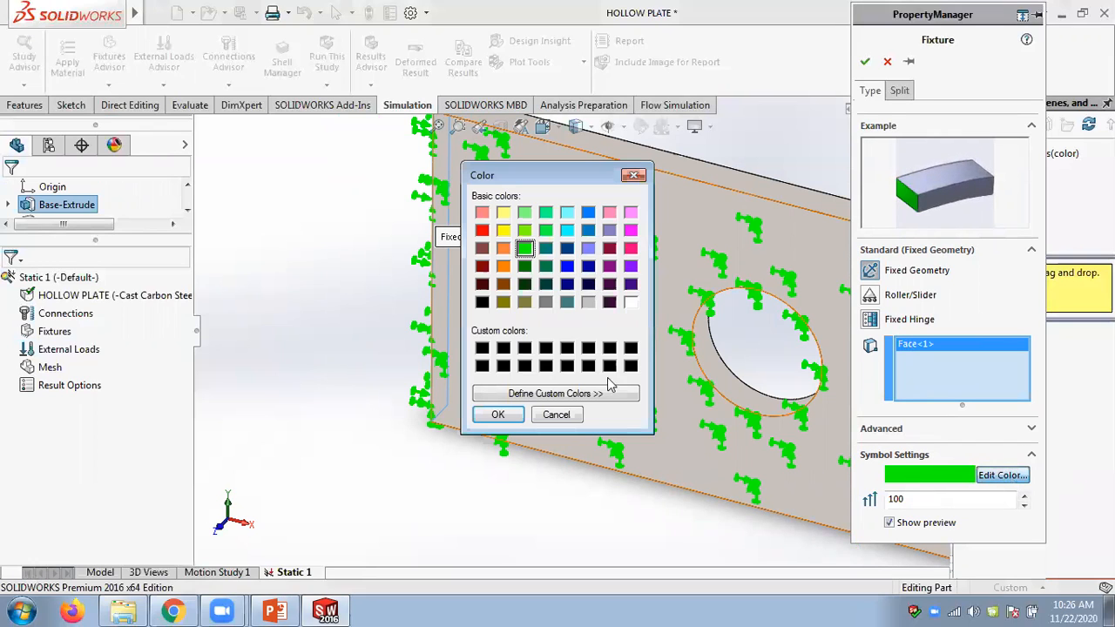
{"action": "left_click", "coordinate": [504, 231]}
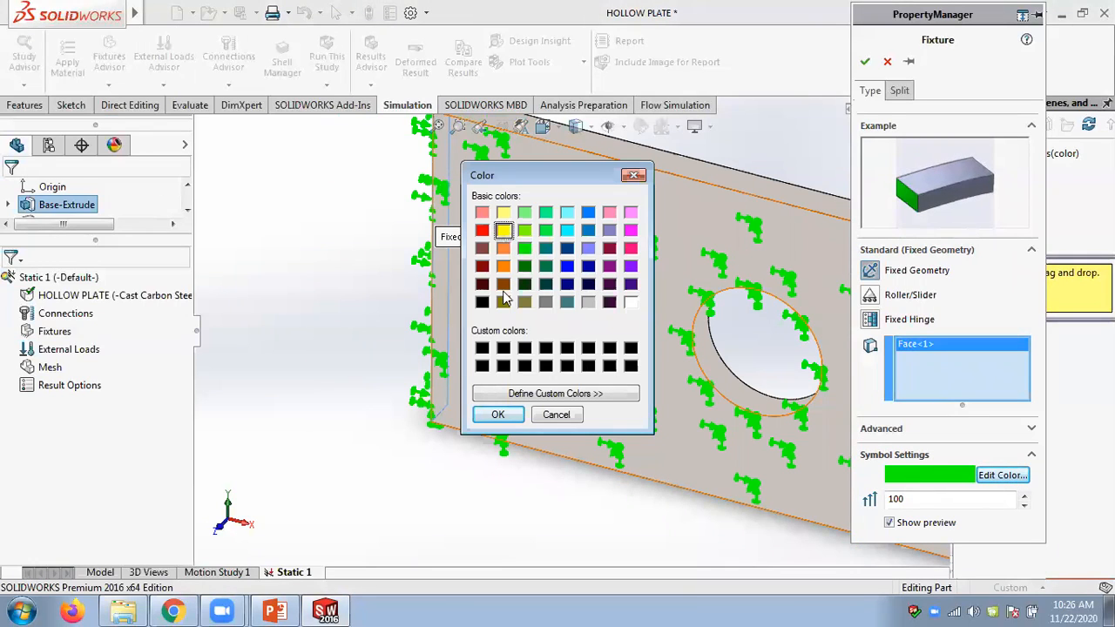
{"action": "left_click", "coordinate": [497, 415]}
{"action": "left_click", "coordinate": [1015, 475]}
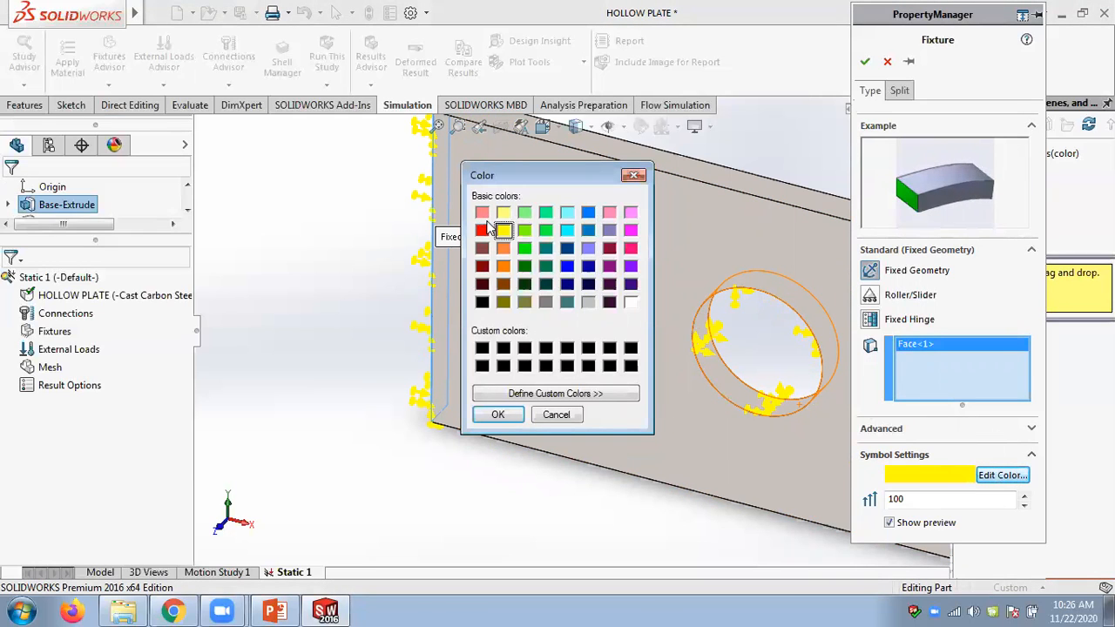
{"action": "left_click", "coordinate": [525, 231]}
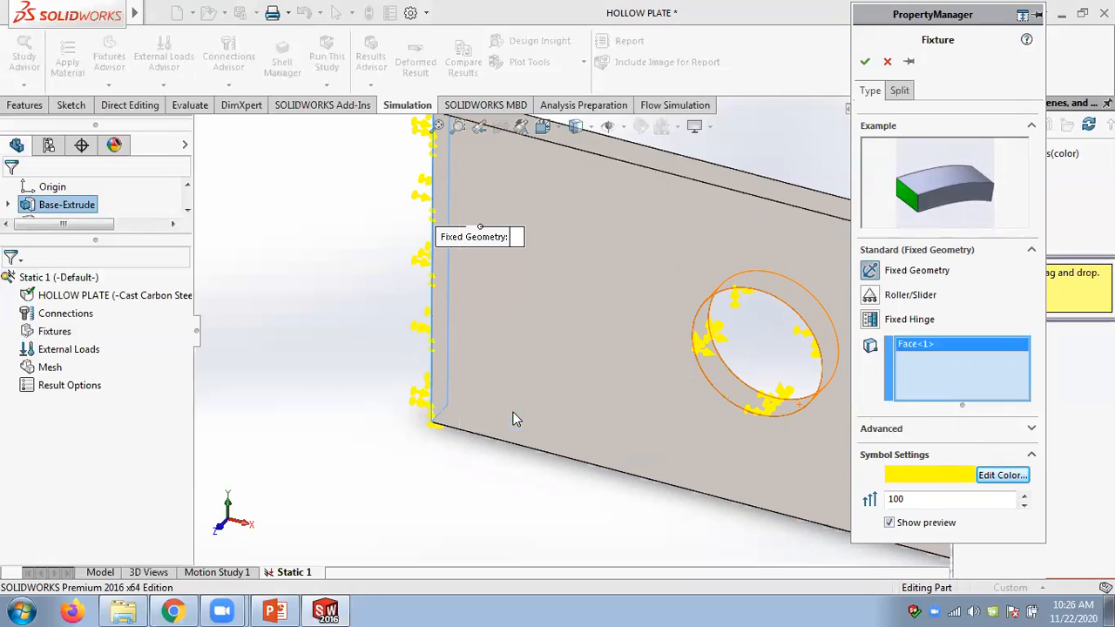
{"action": "left_click", "coordinate": [501, 416]}
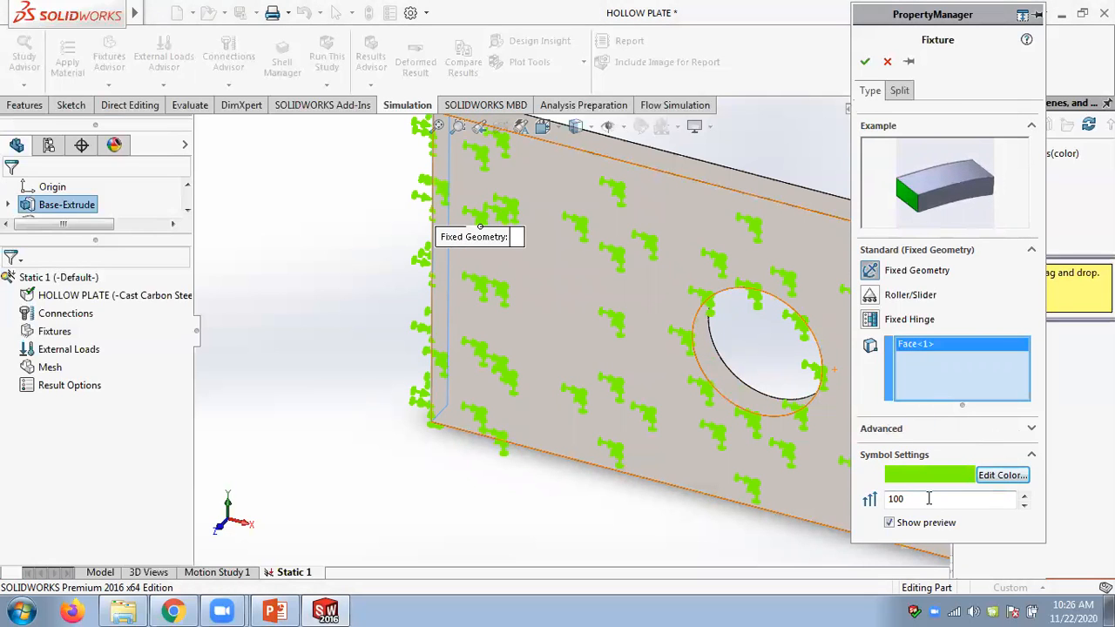
Confirm the fixed geometry fixture on the end face with a symbol size of 100.
{"action": "left_click_drag", "start_coordinate": [909, 497], "coordinate": [851, 490]}
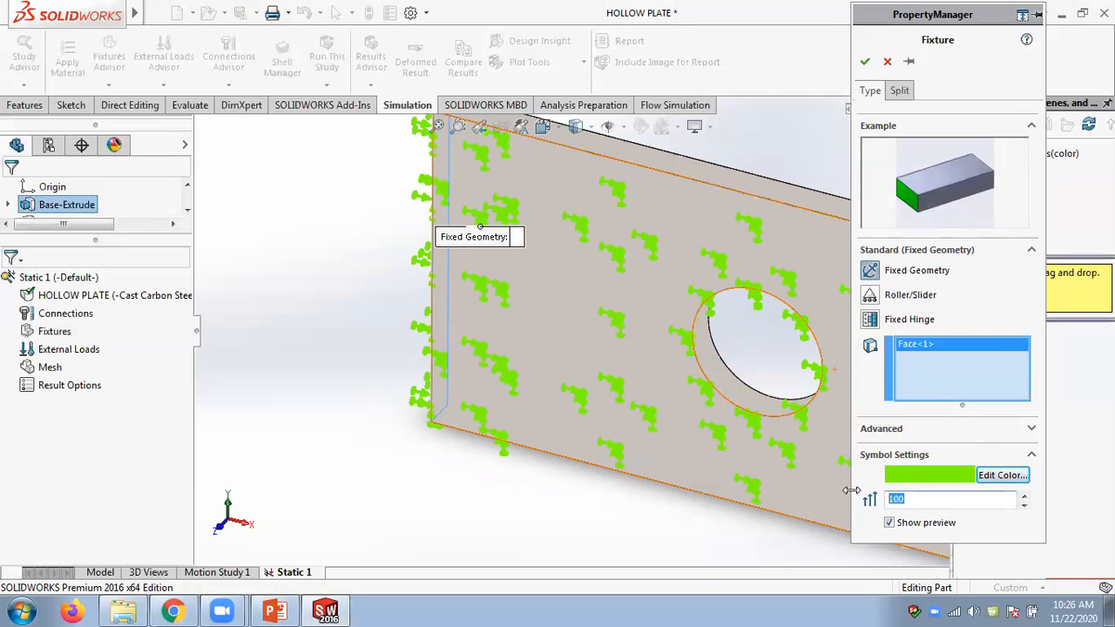
{"action": "type", "text": "5"}
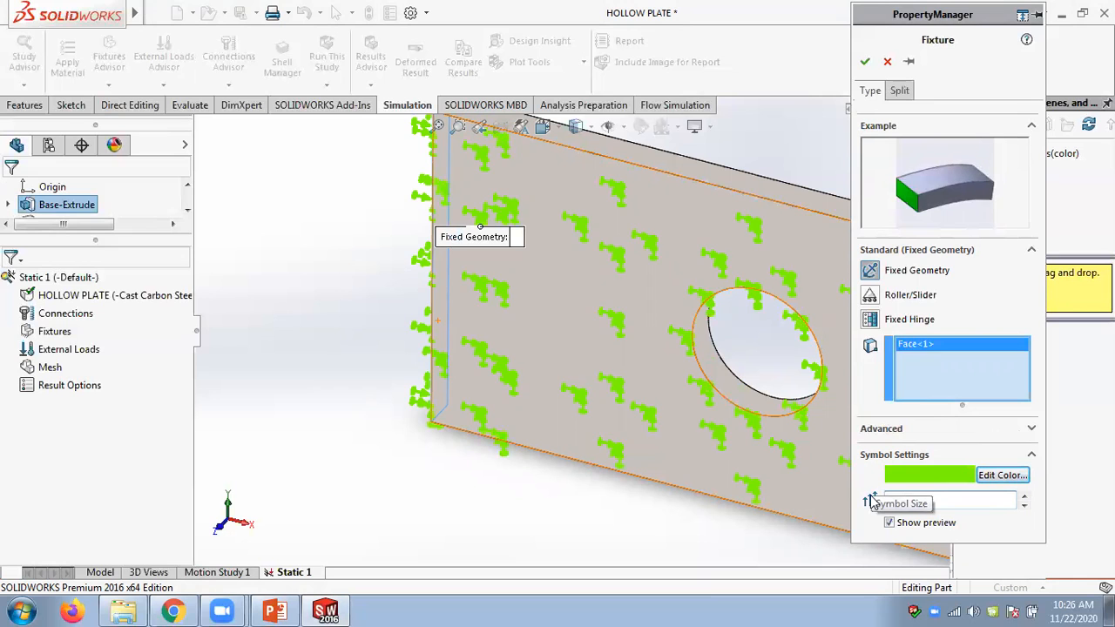
{"action": "middle_click_drag", "start_coordinate": [320, 277], "coordinate": [379, 277]}
{"action": "scroll", "coordinate": [379, 277], "scroll_direction": "up", "scroll_amount": 2}
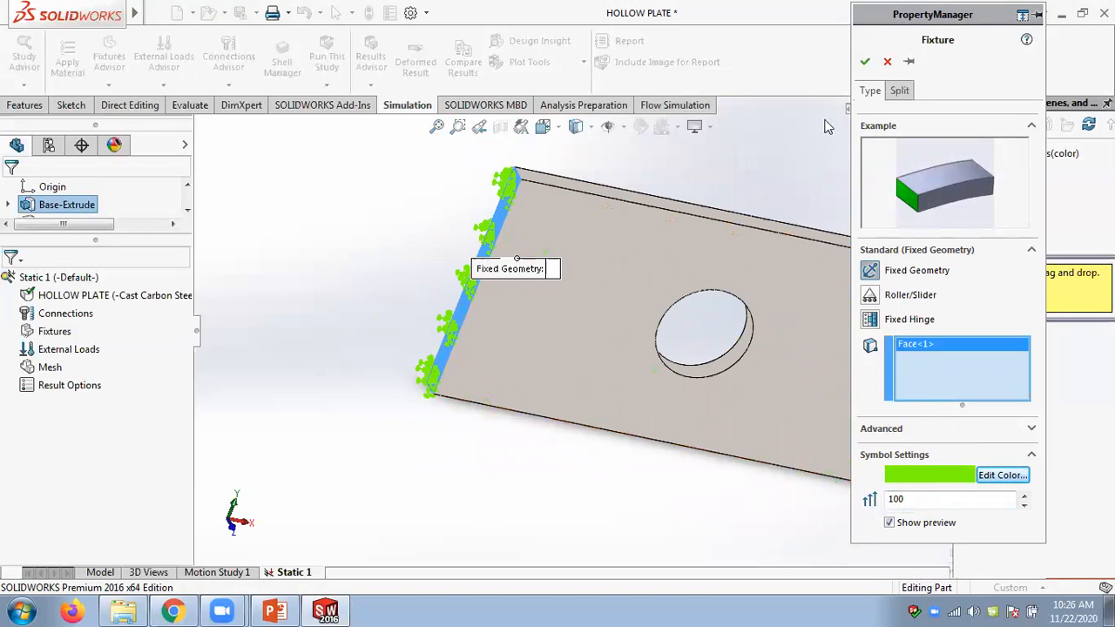
{"action": "left_click", "coordinate": [865, 61]}
{"action": "scroll", "coordinate": [436, 415], "scroll_direction": "up", "scroll_amount": 3}
{"action": "middle_click_drag", "start_coordinate": [468, 421], "coordinate": [406, 381]}
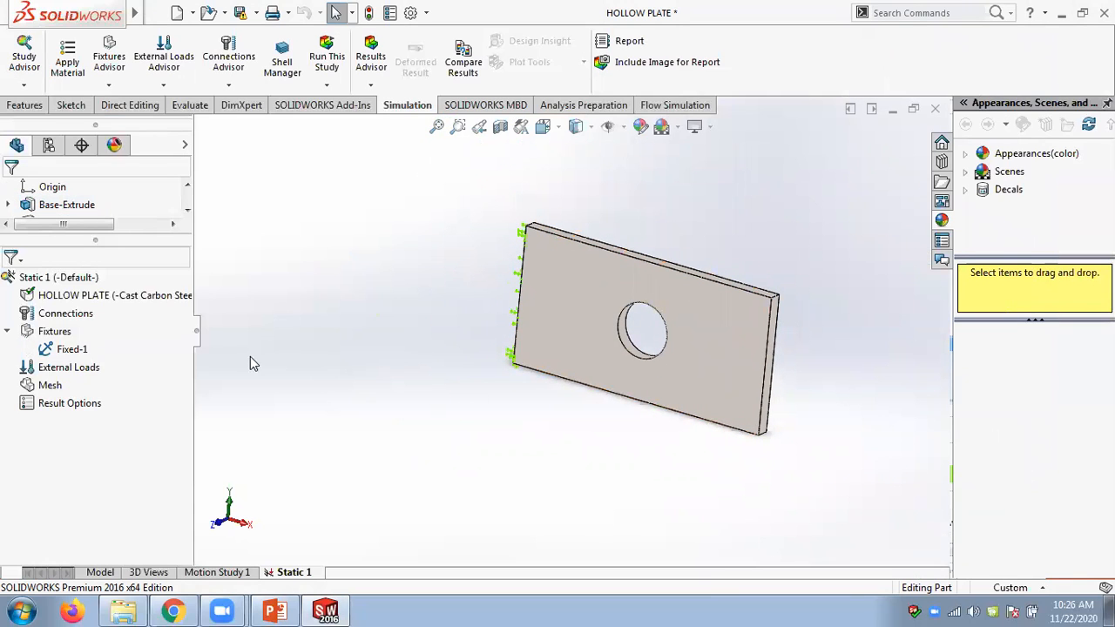
Review the load types available under External Loads, switch to PowerPoint, and go to slide 14 on applying a force.
{"action": "right_click", "coordinate": [74, 369]}
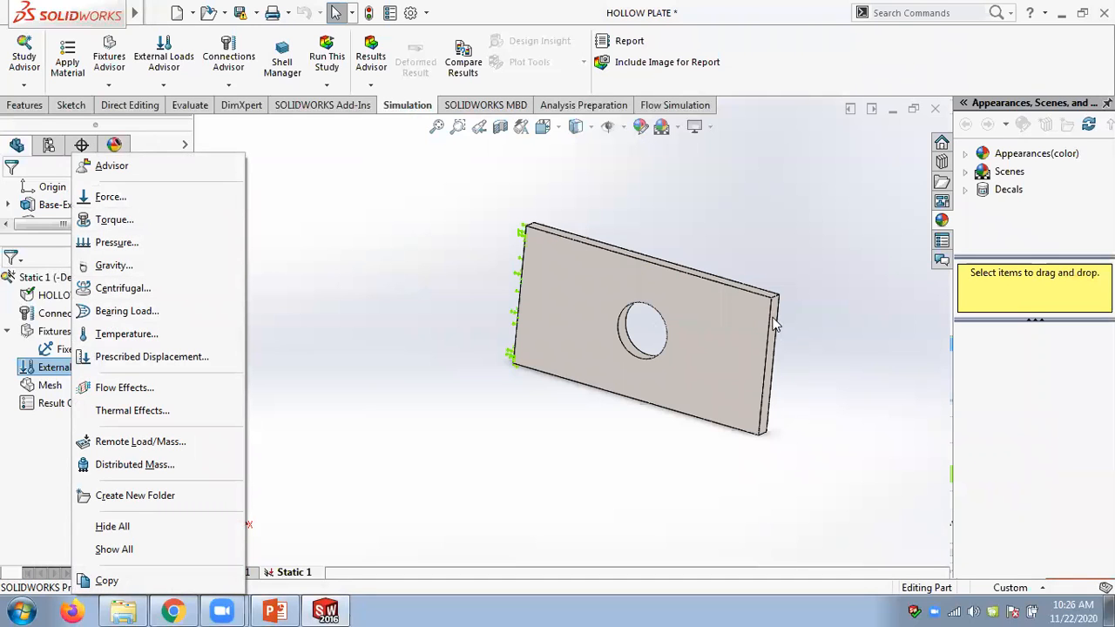
{"action": "left_click", "coordinate": [275, 610]}
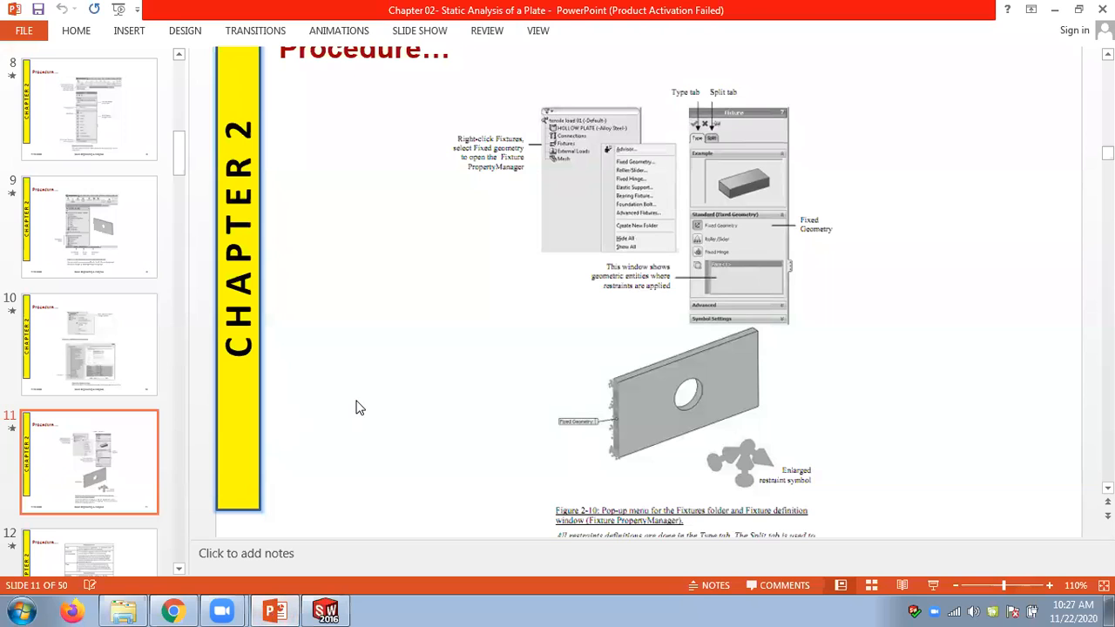
{"action": "key", "text": "Page_Down"}
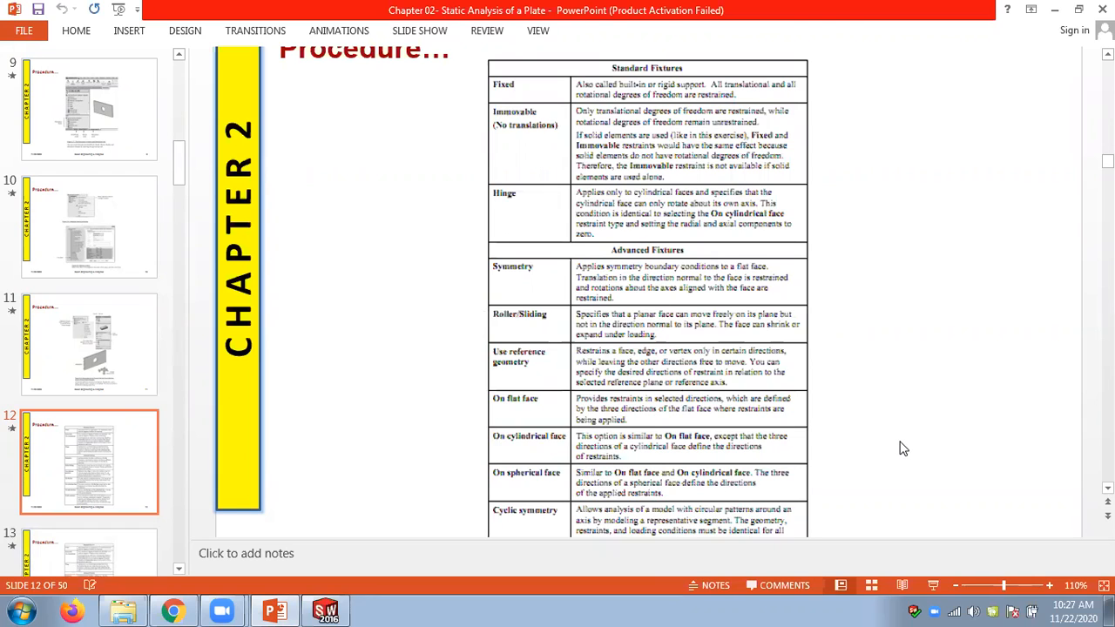
{"action": "key", "text": "Page_Down"}
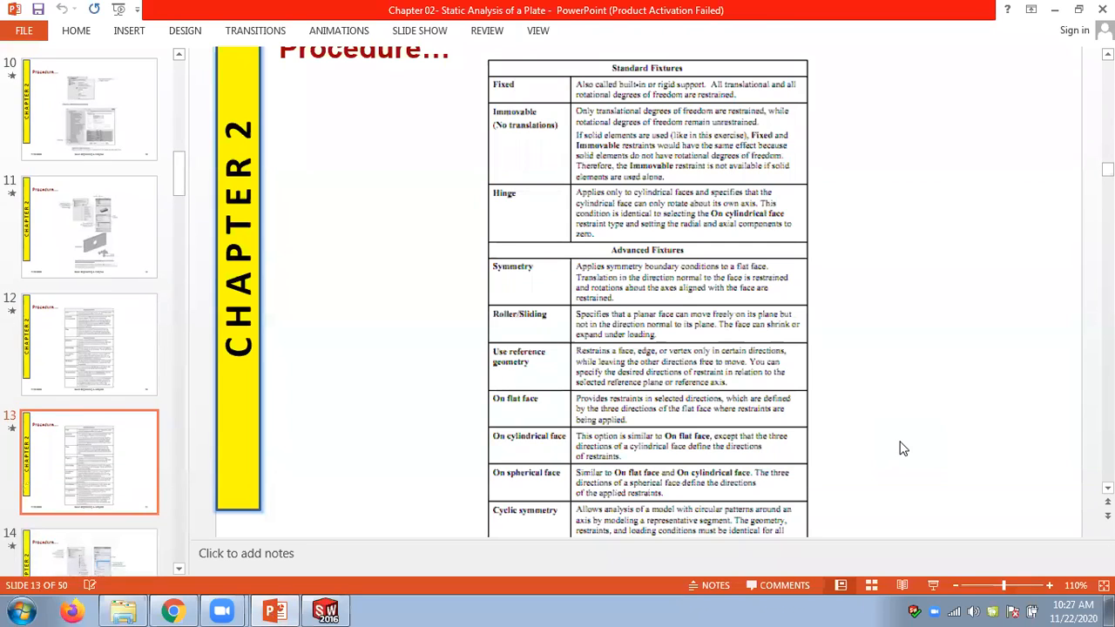
{"action": "key", "text": "Page_Down"}
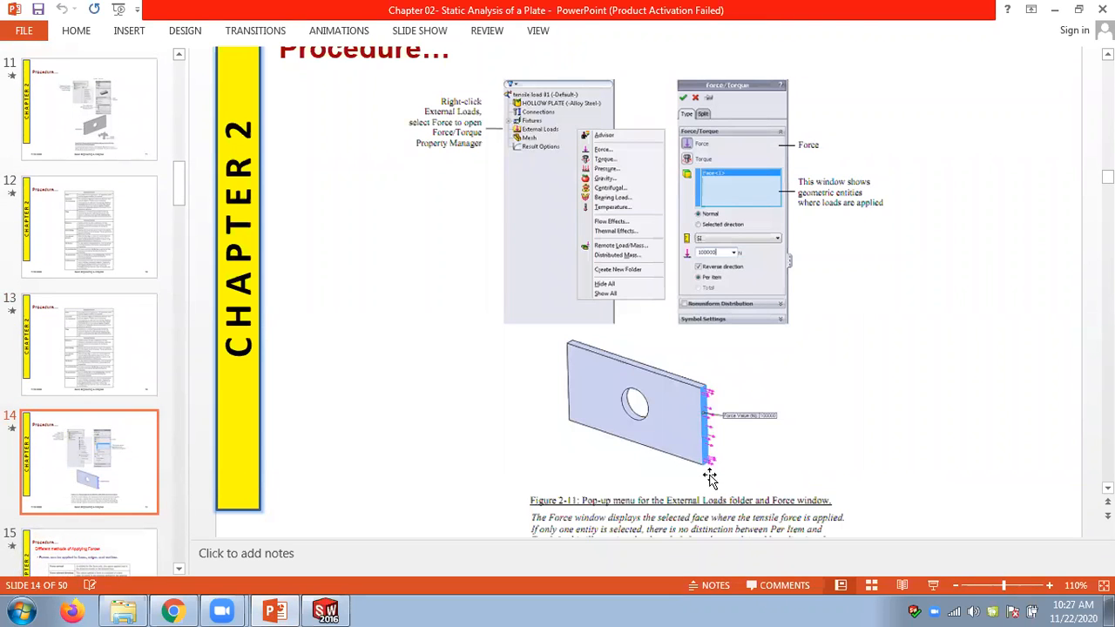
Switch to SOLIDWORKS and start a Force load on the plate's narrow end face on the positive X side.
{"action": "left_click", "coordinate": [329, 610]}
{"action": "middle_click_drag", "start_coordinate": [423, 306], "coordinate": [398, 293]}
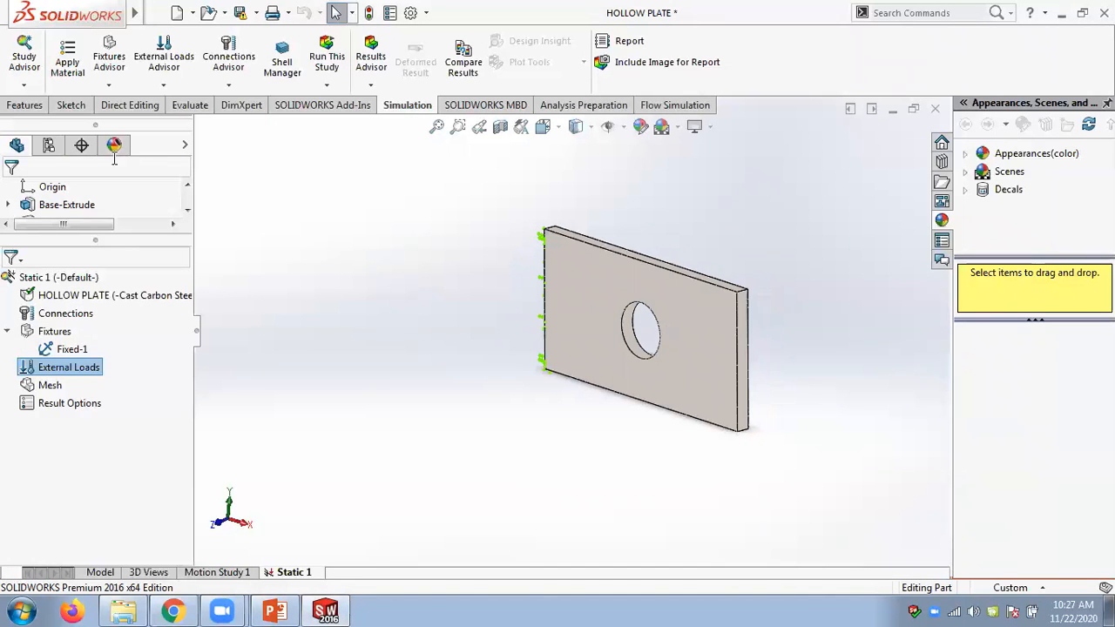
{"action": "right_click", "coordinate": [56, 370]}
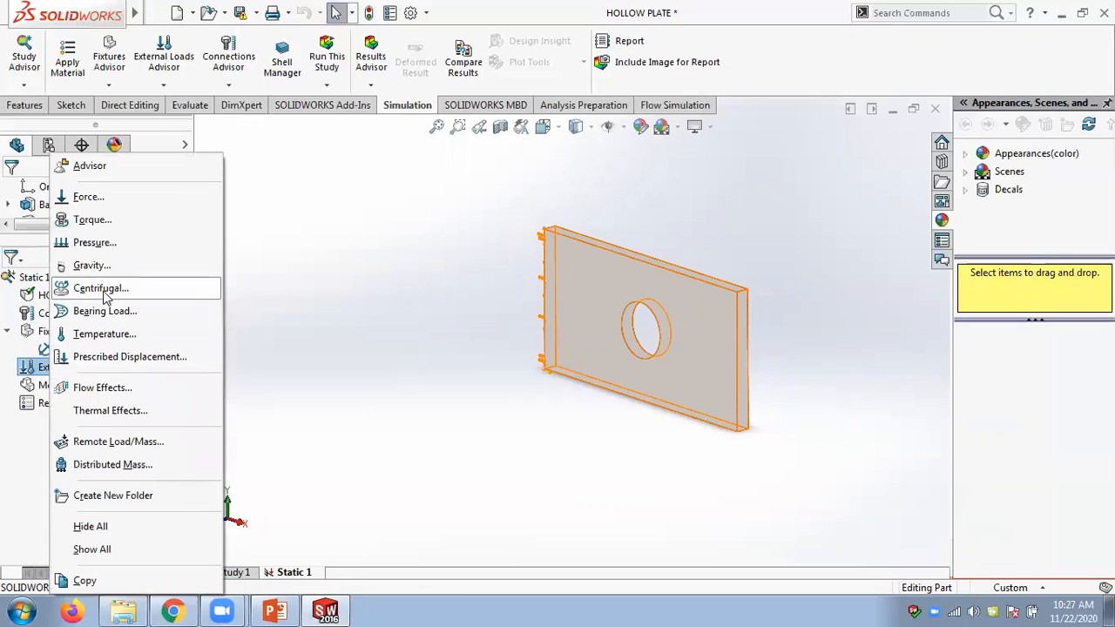
{"action": "left_click", "coordinate": [88, 197]}
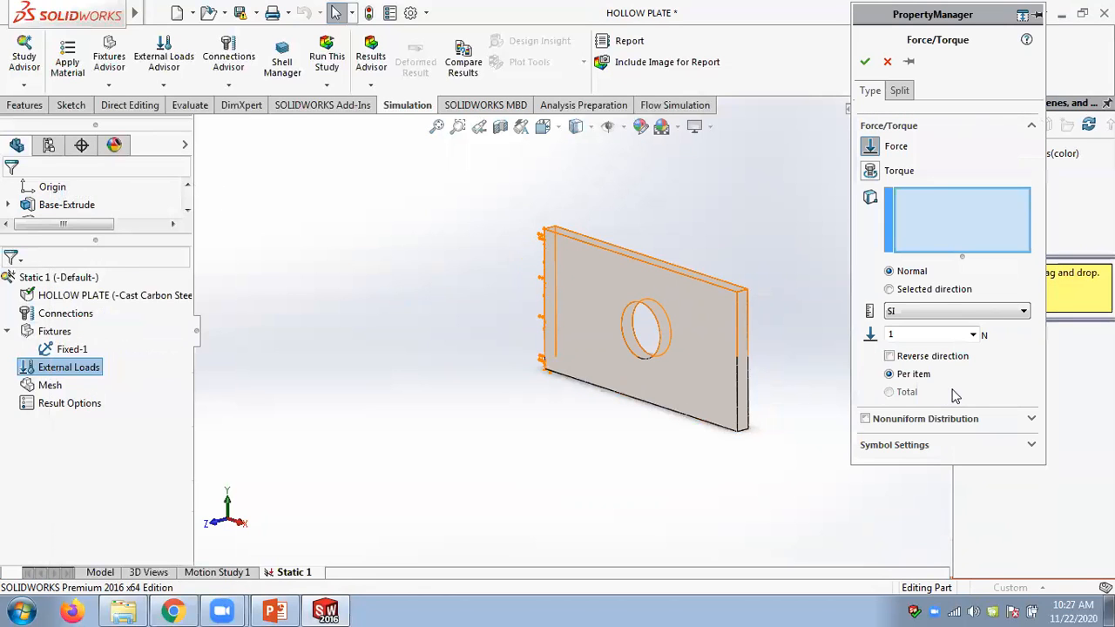
{"action": "scroll", "coordinate": [790, 349], "scroll_direction": "down", "scroll_amount": 3}
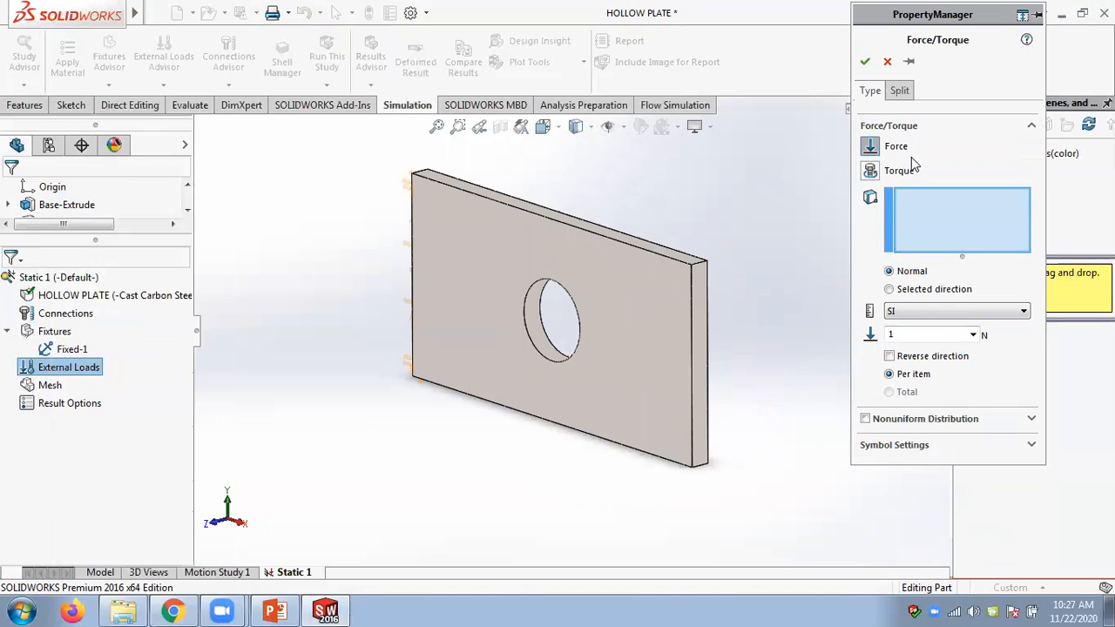
{"action": "left_click", "coordinate": [704, 389]}
{"action": "scroll", "coordinate": [760, 350], "scroll_direction": "down", "scroll_amount": 2}
{"action": "scroll", "coordinate": [760, 350], "scroll_direction": "down", "scroll_amount": 1}
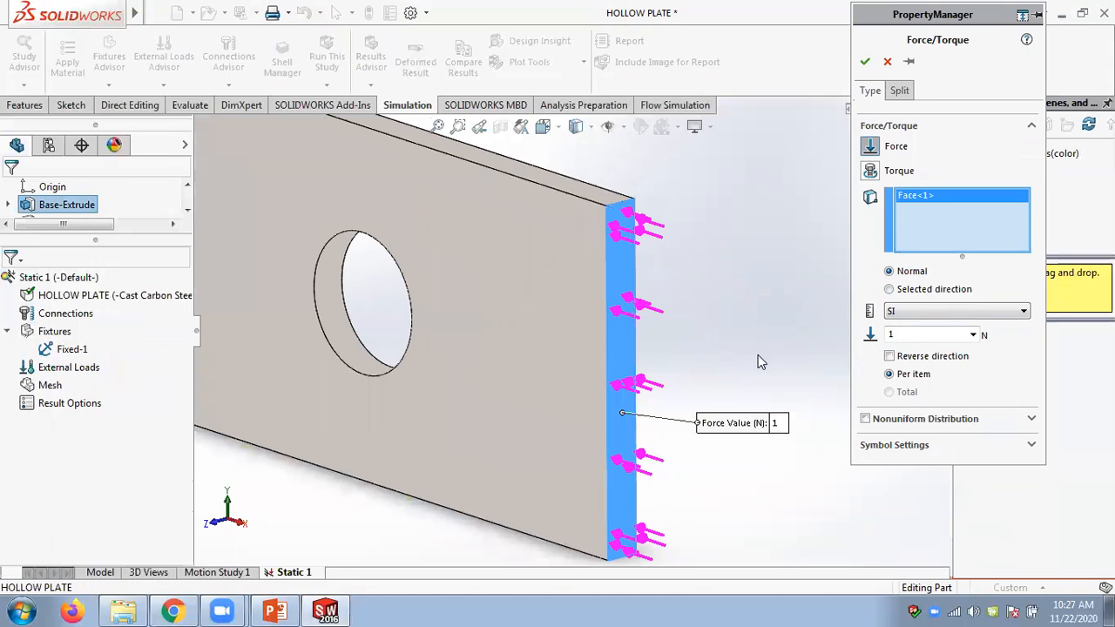
Reverse the force direction, set its value to 100000 N, and try Selected direction before returning to Normal.
{"action": "left_click", "coordinate": [890, 356]}
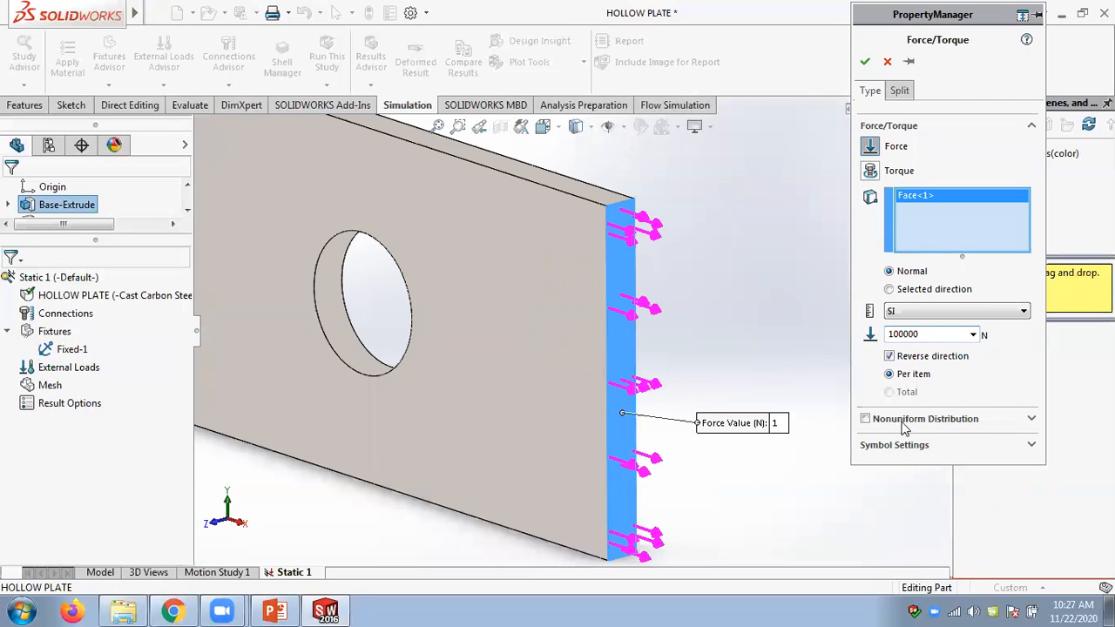
{"action": "left_click", "coordinate": [1032, 448]}
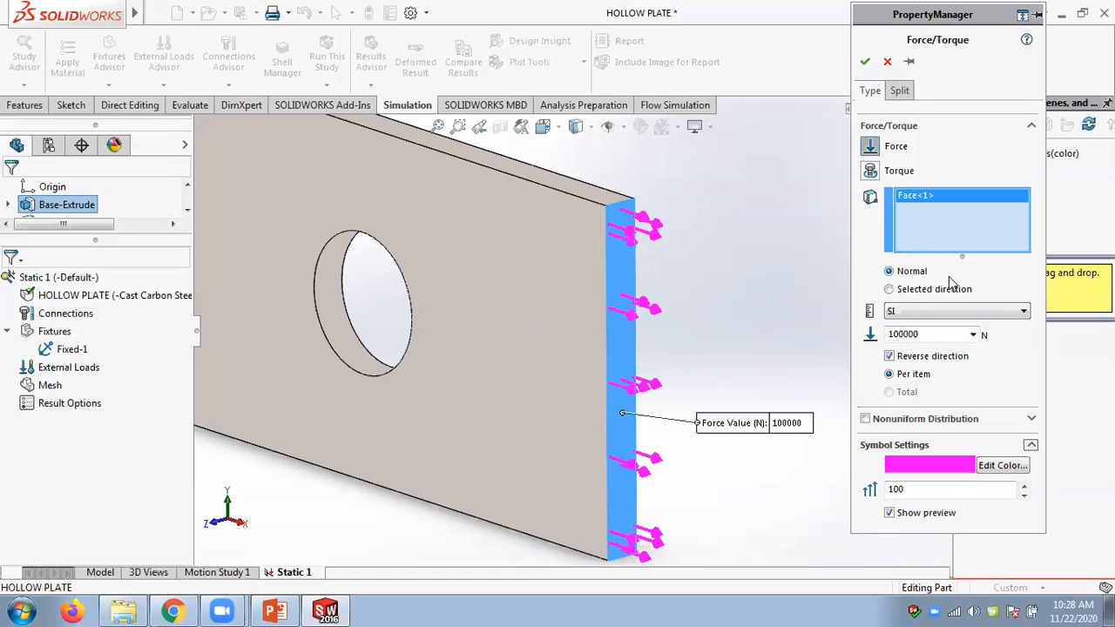
{"action": "left_click", "coordinate": [890, 289]}
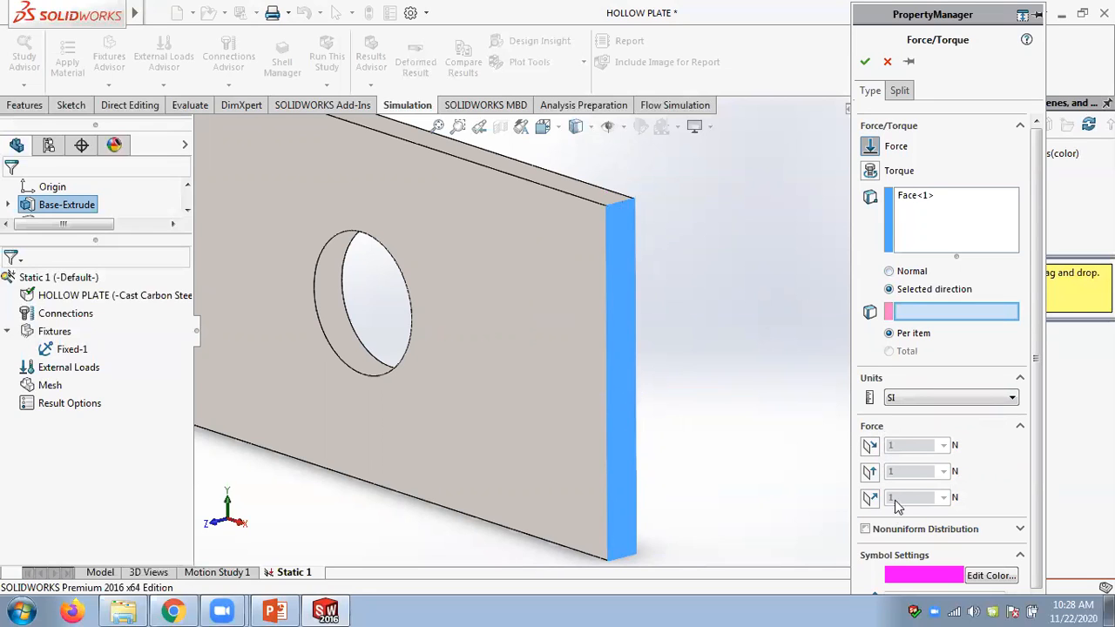
{"action": "left_click", "coordinate": [889, 272]}
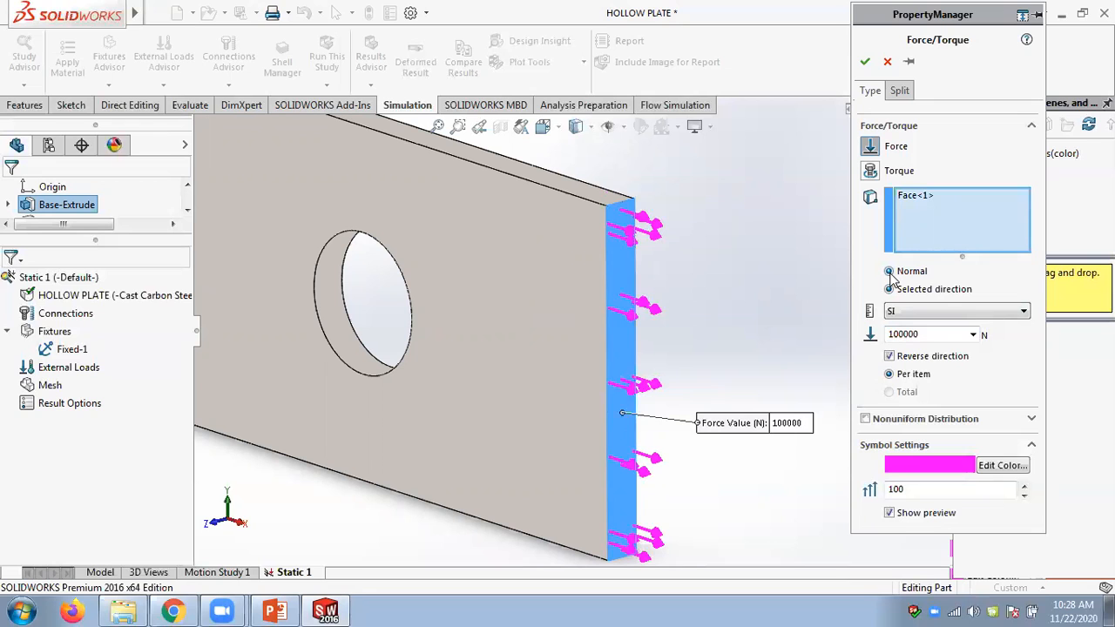
Inspect the fixture and force symbols on both end faces, and confirm the normal per-item force.
{"action": "scroll", "coordinate": [718, 300], "scroll_direction": "up", "scroll_amount": 5}
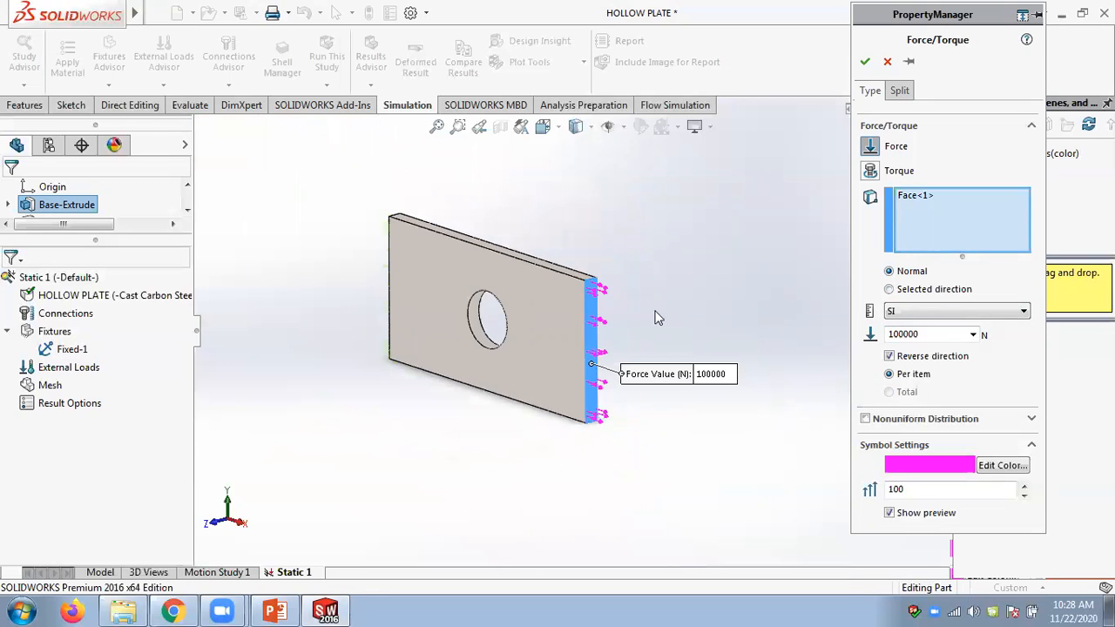
{"action": "scroll", "coordinate": [391, 310], "scroll_direction": "down", "scroll_amount": 2}
{"action": "middle_click_drag", "start_coordinate": [248, 278], "coordinate": [405, 458]}
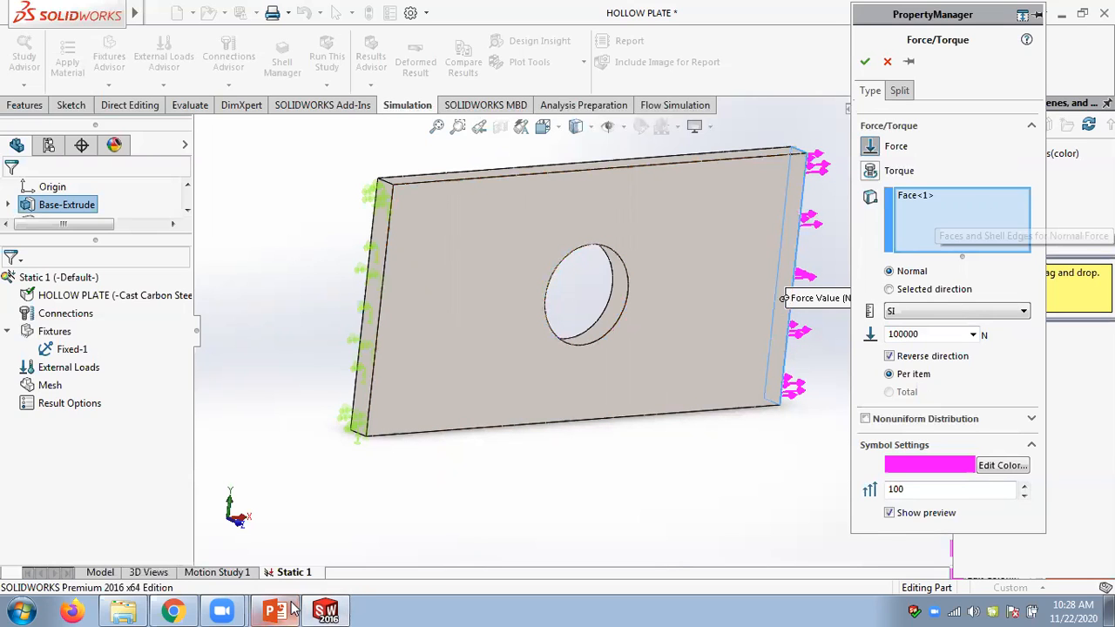
{"action": "left_click", "coordinate": [129, 607]}
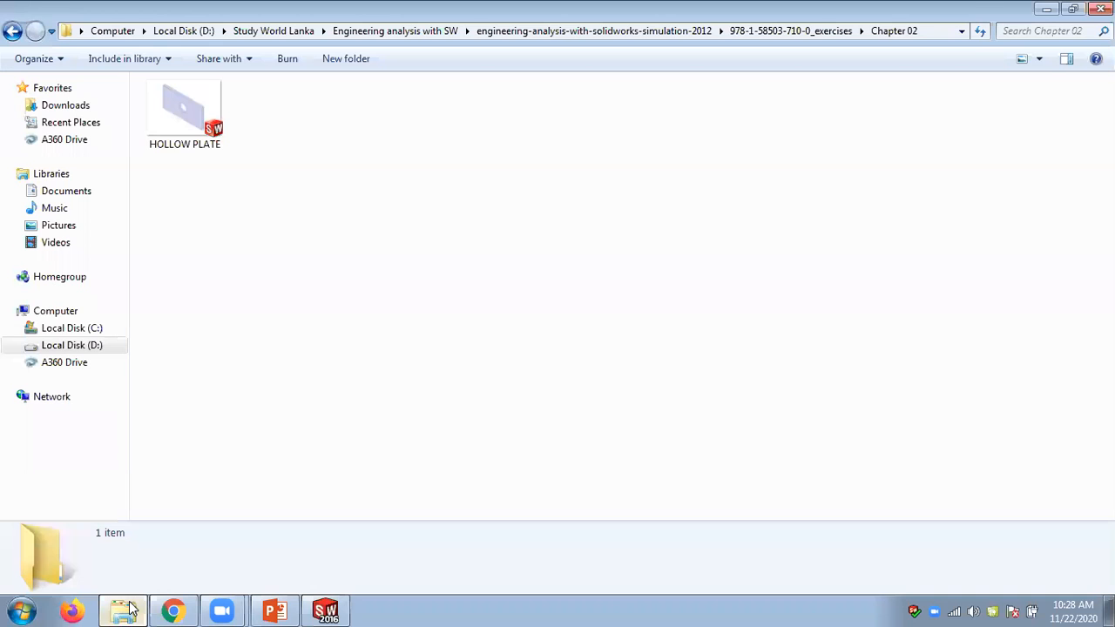
{"action": "left_click", "coordinate": [327, 610]}
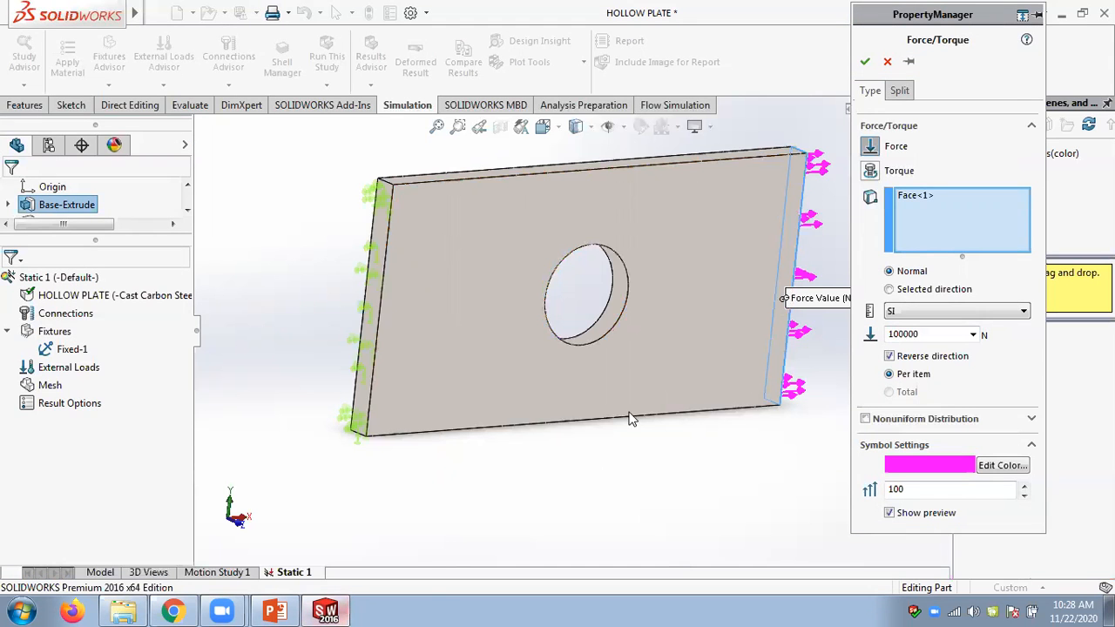
{"action": "left_click", "coordinate": [866, 62]}
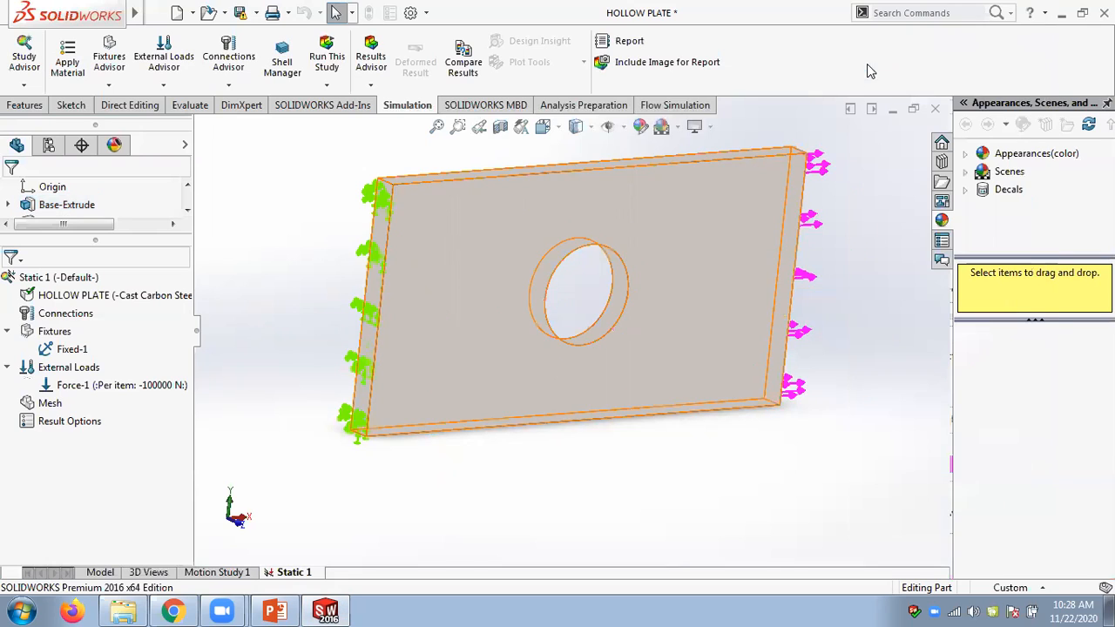
Save the HOLLOW PLATE part, check its file in the Chapter 02 folder in File Explorer, and return to SOLIDWORKS.
{"action": "middle_click_drag", "start_coordinate": [277, 311], "coordinate": [189, 291]}
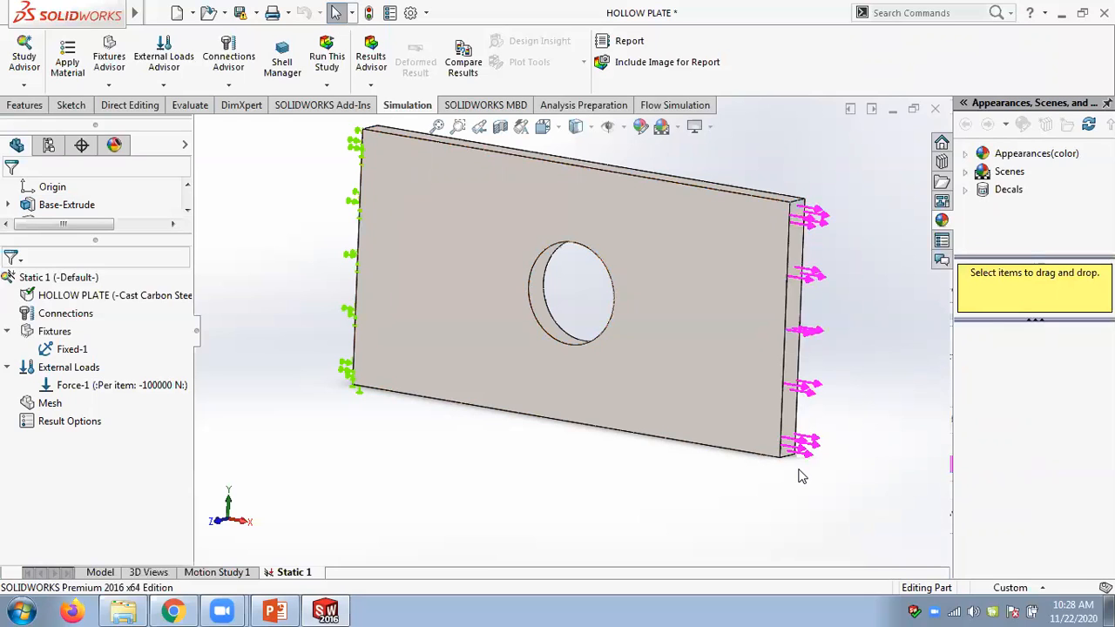
{"action": "scroll", "coordinate": [869, 363], "scroll_direction": "down", "scroll_amount": 3}
{"action": "middle_click_drag", "start_coordinate": [817, 394], "coordinate": [847, 375]}
{"action": "scroll", "coordinate": [818, 389], "scroll_direction": "up", "scroll_amount": 3}
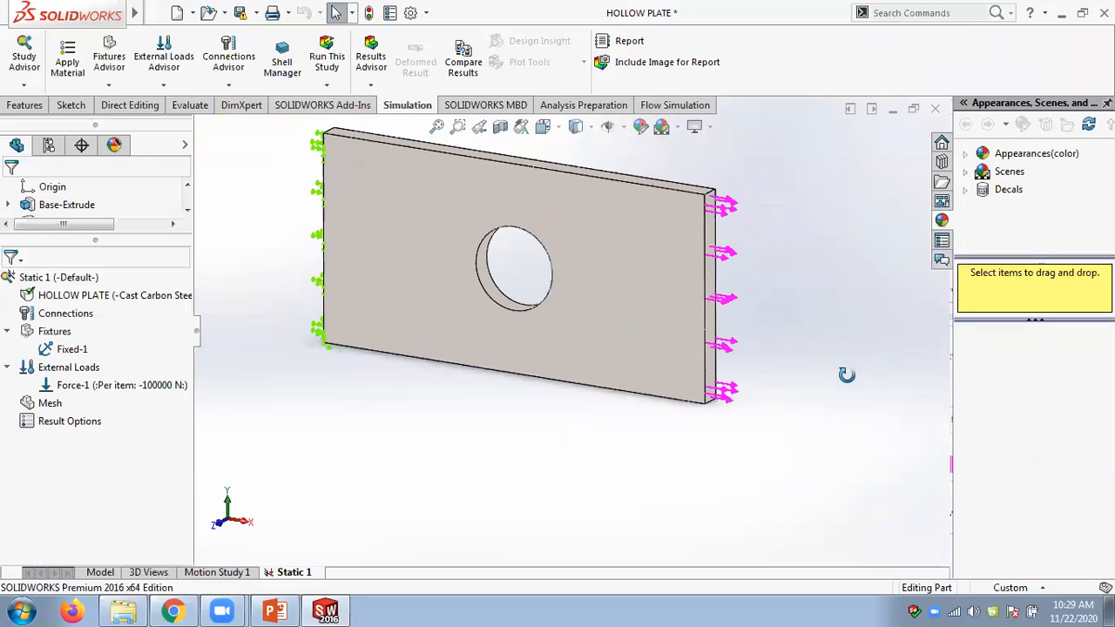
{"action": "left_click", "coordinate": [240, 12]}
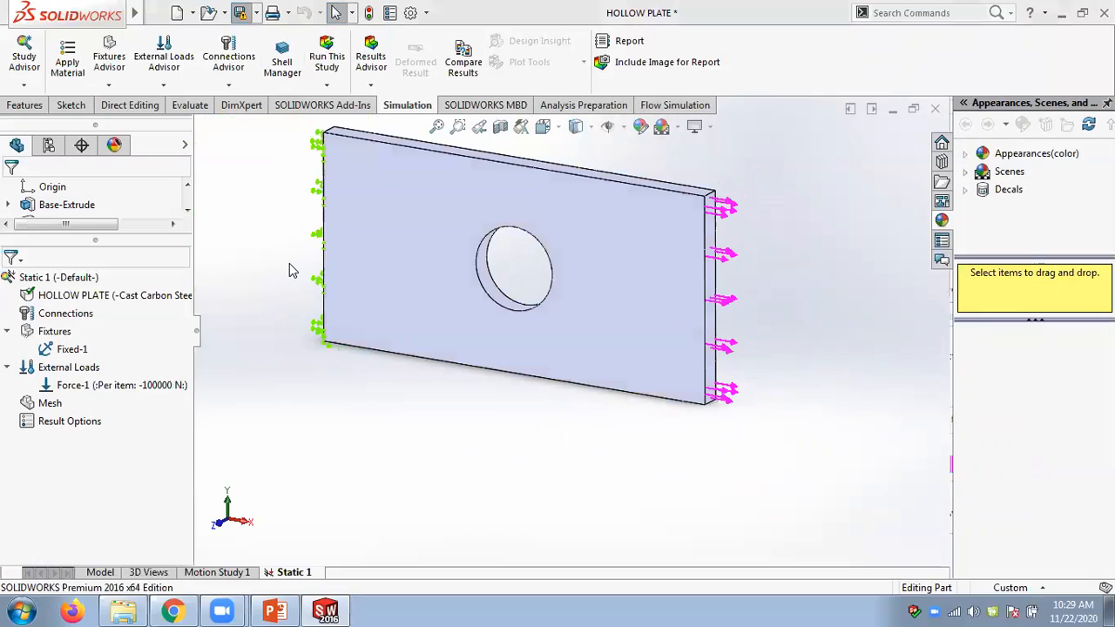
{"action": "left_click", "coordinate": [596, 344]}
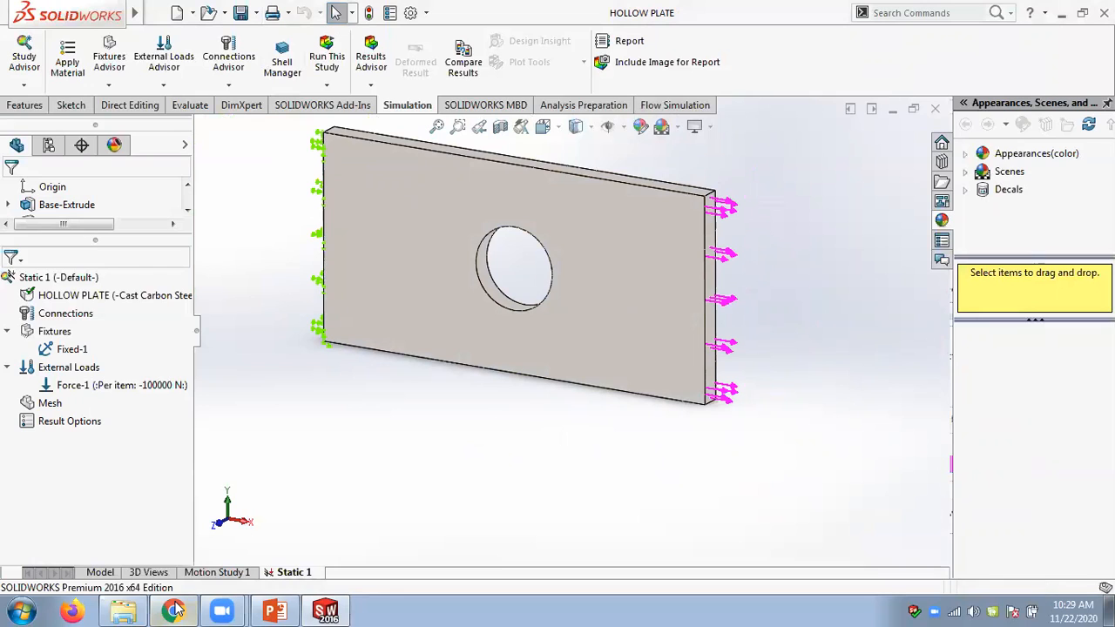
{"action": "left_click", "coordinate": [135, 610]}
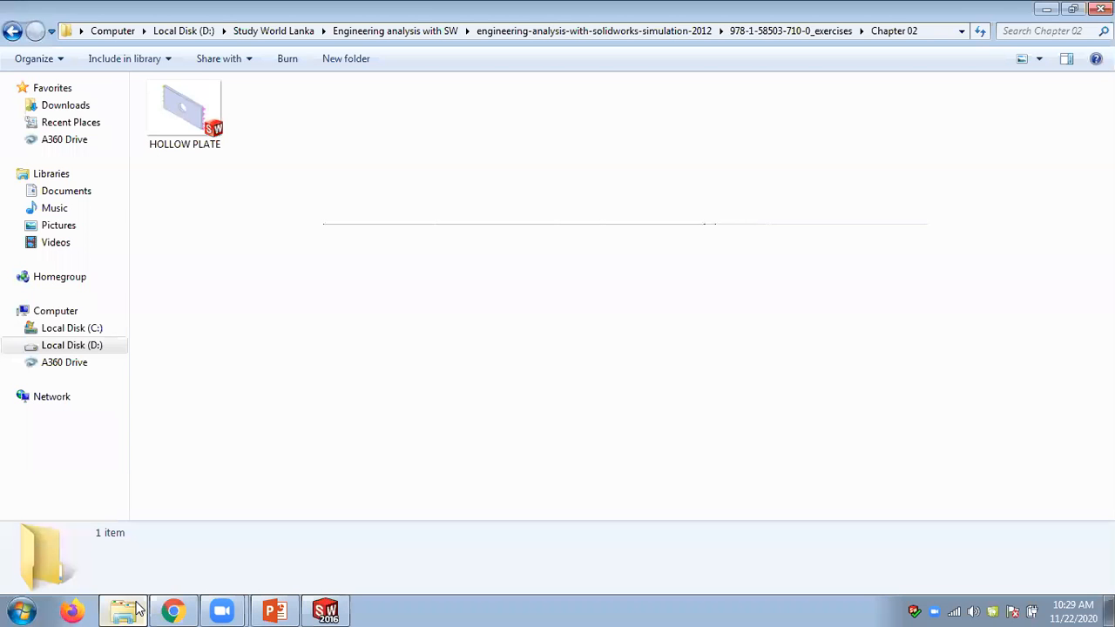
{"action": "right_click", "coordinate": [383, 348]}
{"action": "left_click", "coordinate": [414, 419]}
{"action": "left_click", "coordinate": [325, 610]}
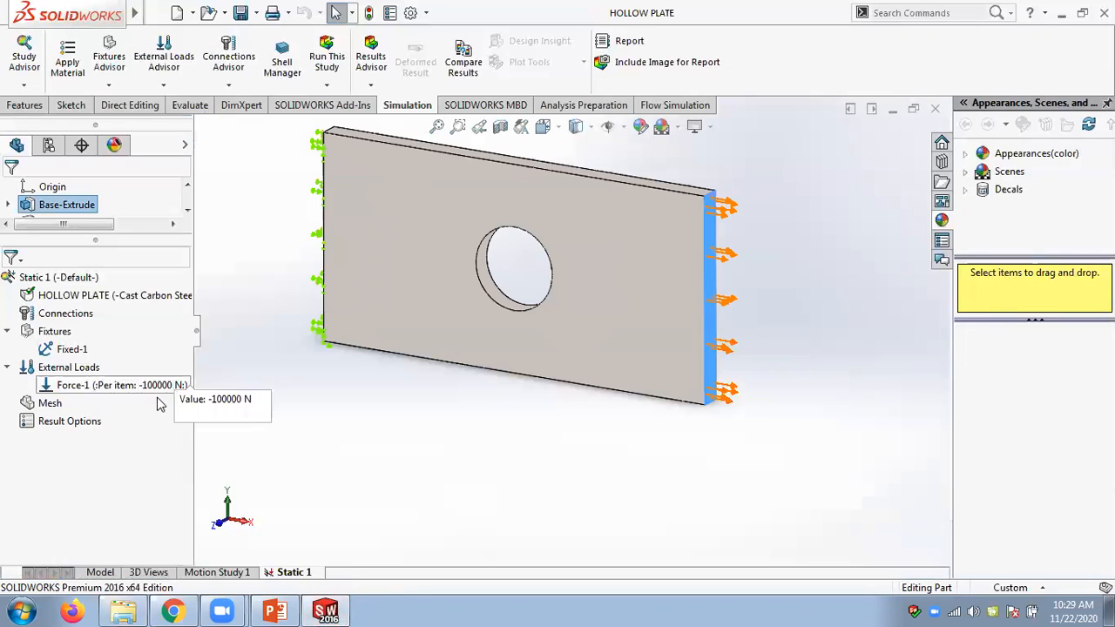
Compare the part's model view and material entry with the material, fixture and load listed in the Static 1 study.
{"action": "left_click", "coordinate": [100, 572]}
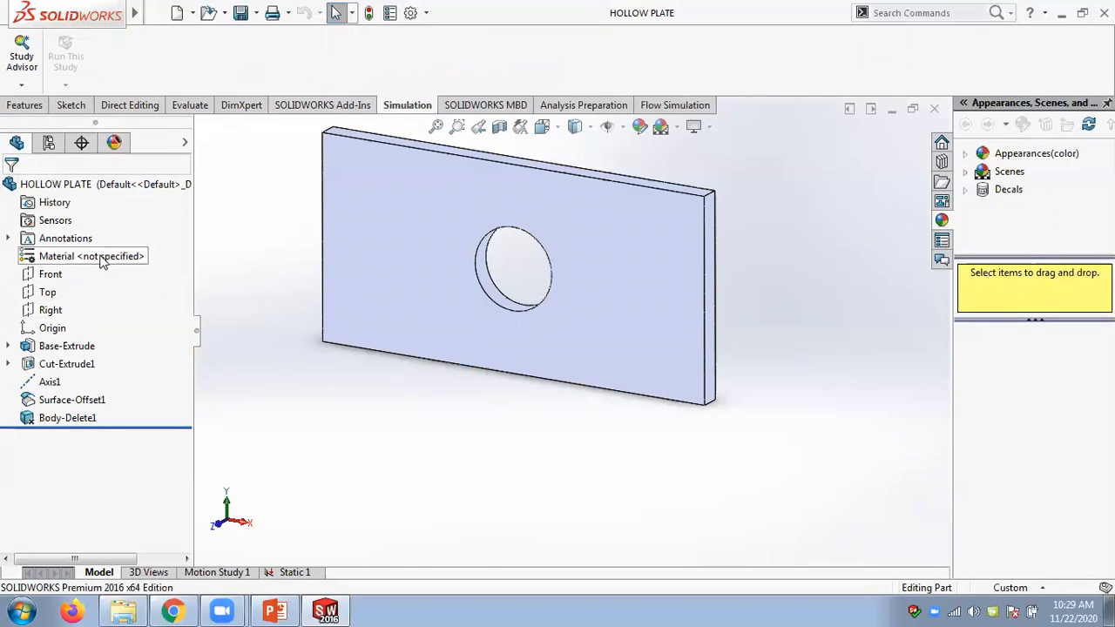
{"action": "left_click", "coordinate": [368, 12]}
{"action": "left_click", "coordinate": [290, 575]}
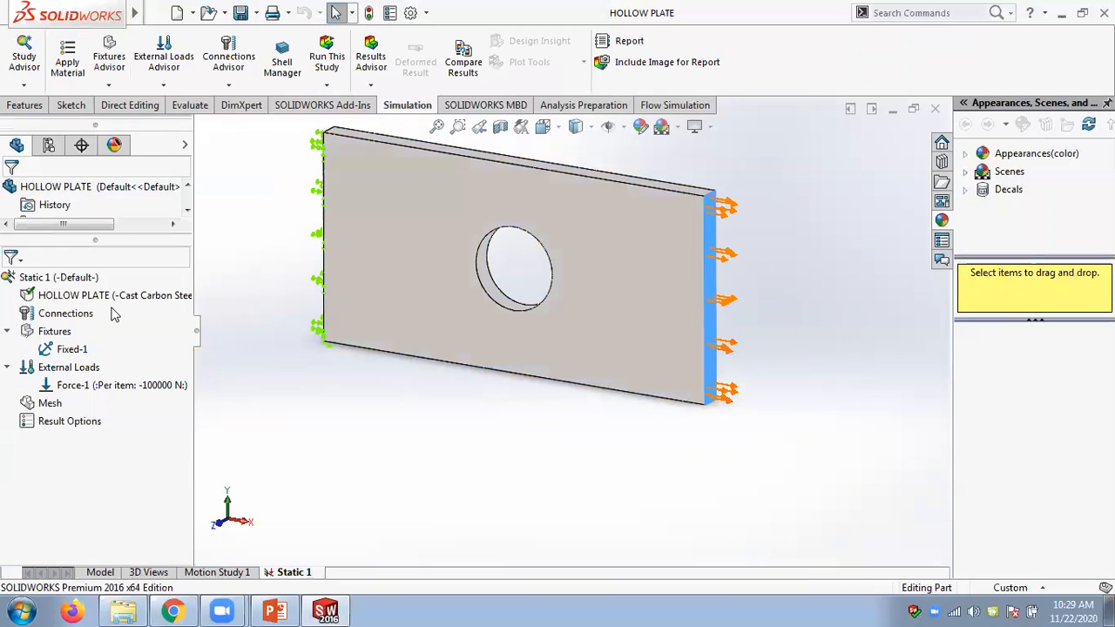
{"action": "left_click", "coordinate": [100, 573]}
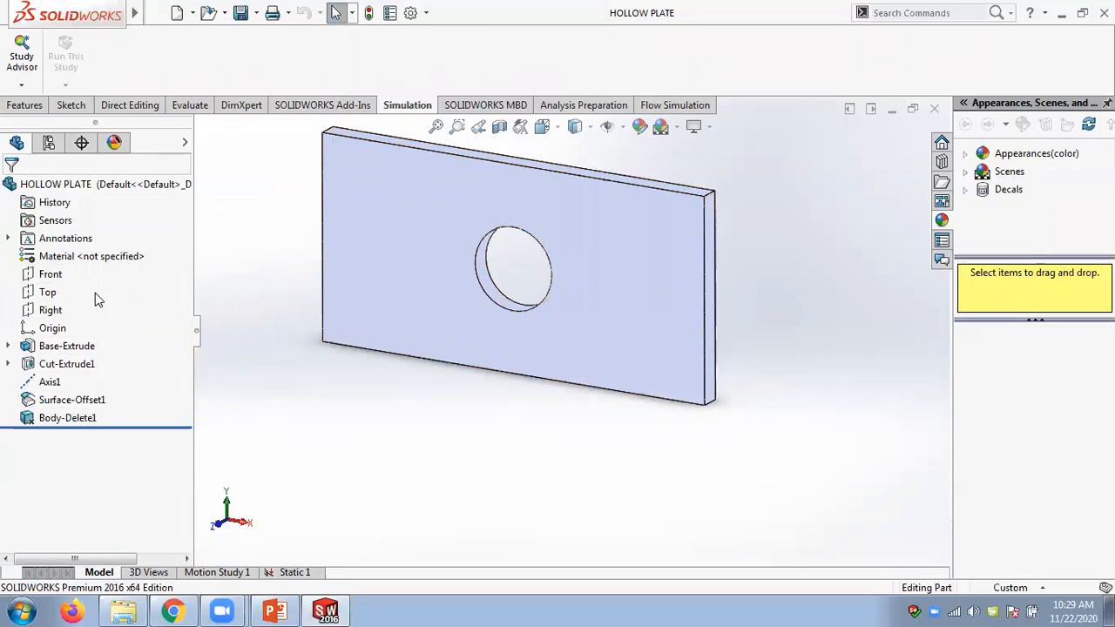
{"action": "left_click", "coordinate": [291, 574]}
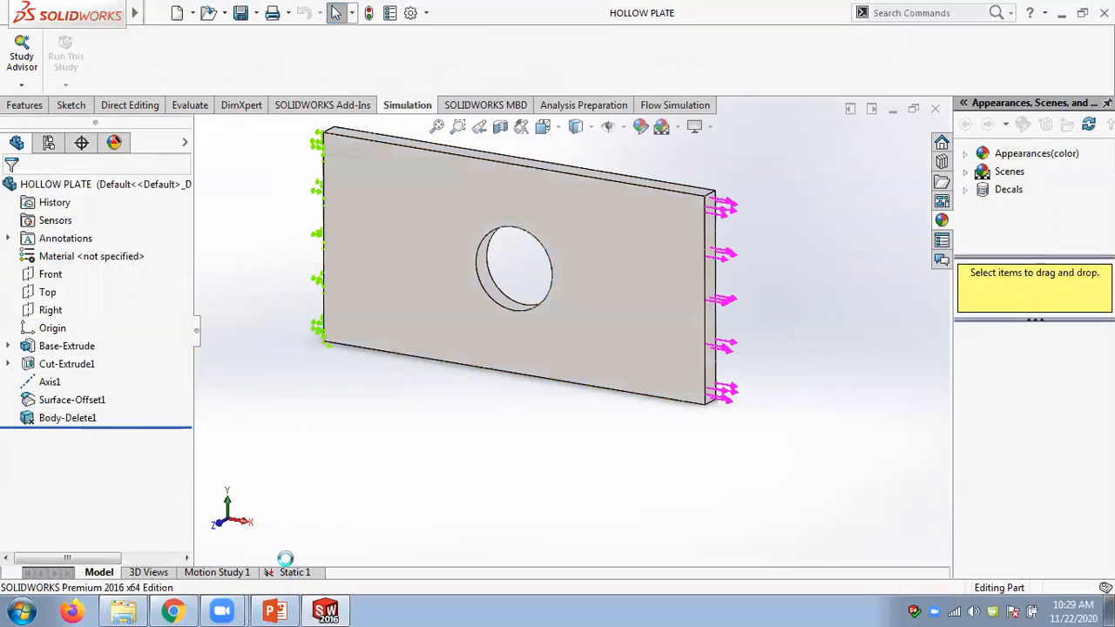
{"action": "middle_click_drag", "start_coordinate": [537, 473], "coordinate": [491, 243]}
Review the definition of the fixed geometry fixture on the end face and close it without changes.
{"action": "right_click", "coordinate": [58, 346]}
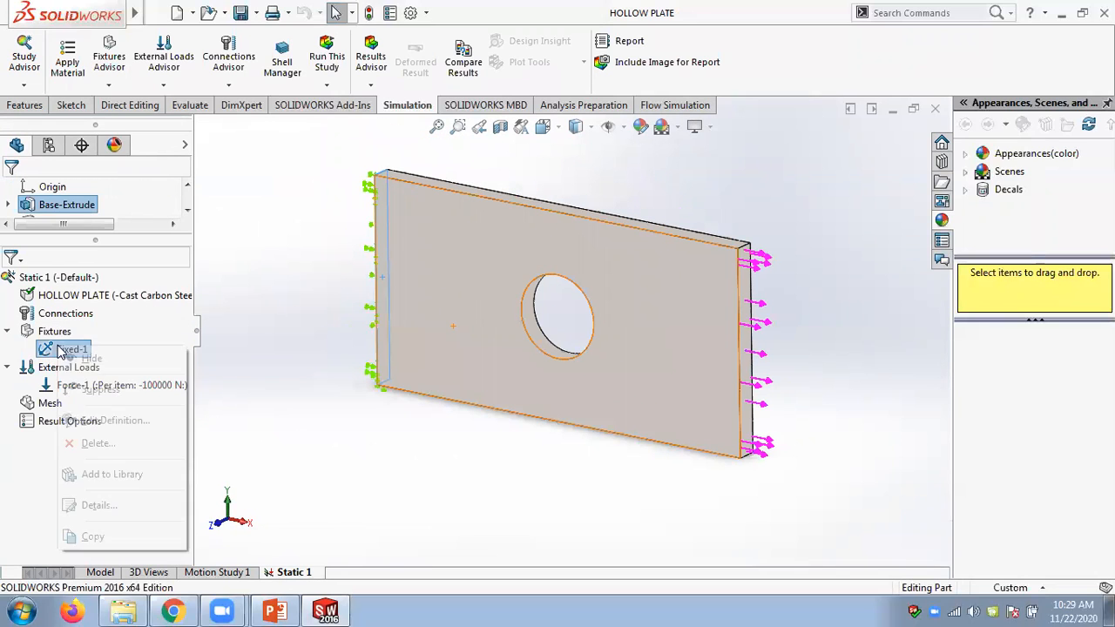
{"action": "left_click", "coordinate": [111, 420]}
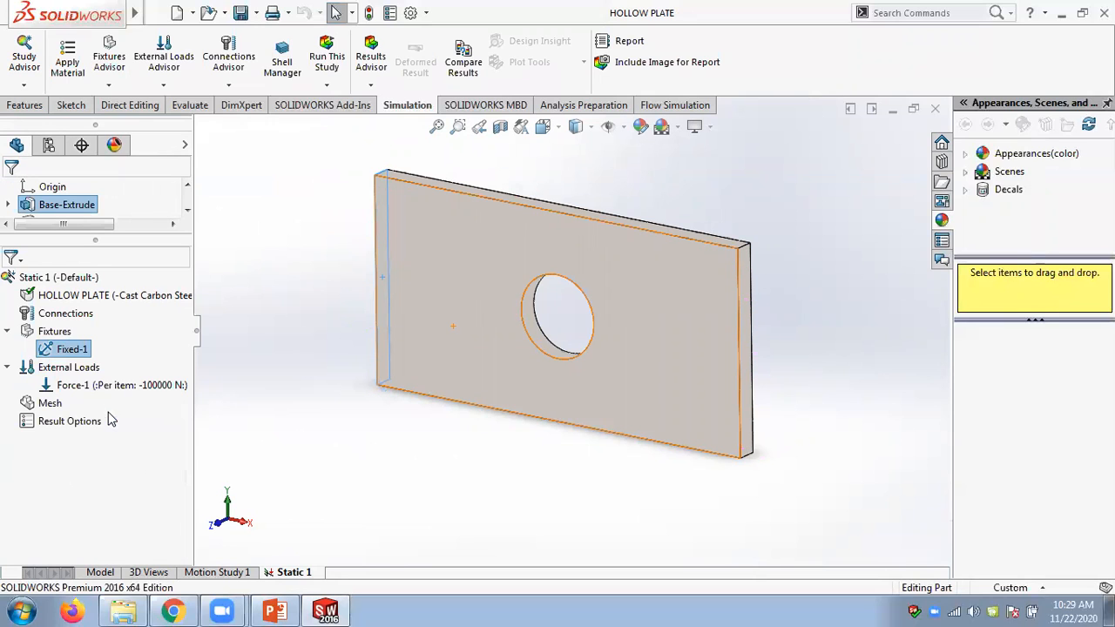
{"action": "left_click", "coordinate": [887, 61]}
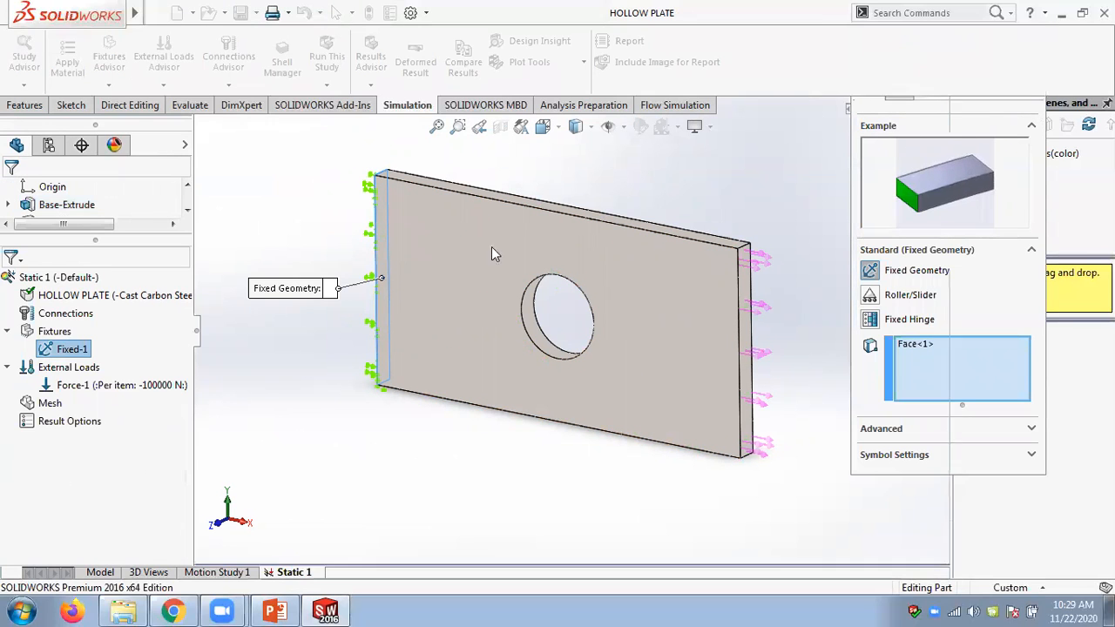
{"action": "right_click", "coordinate": [72, 351]}
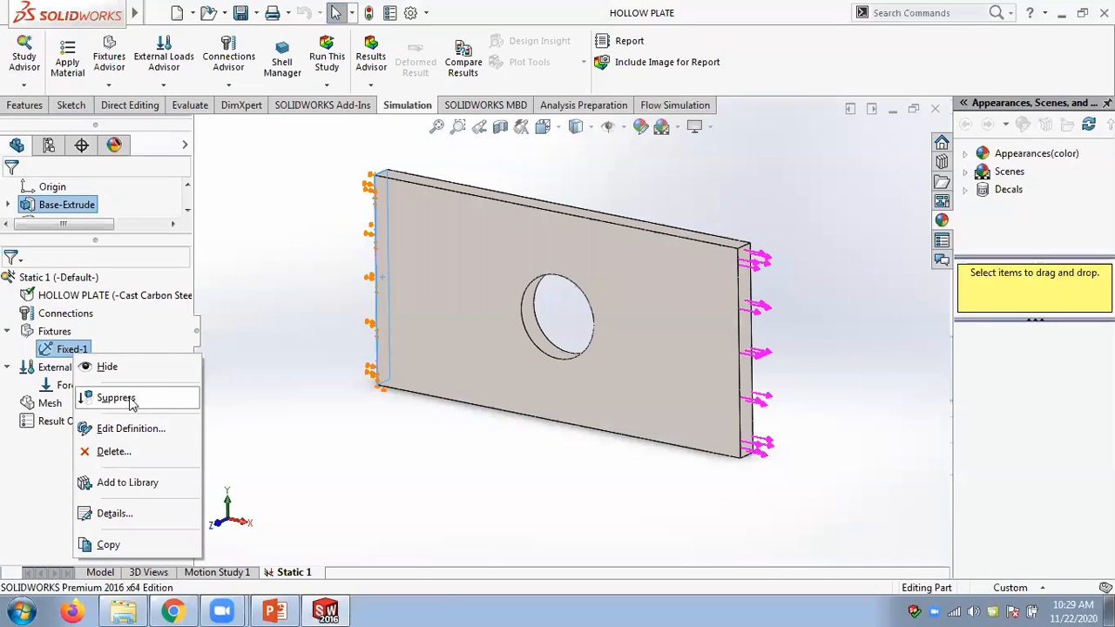
{"action": "left_click", "coordinate": [140, 427]}
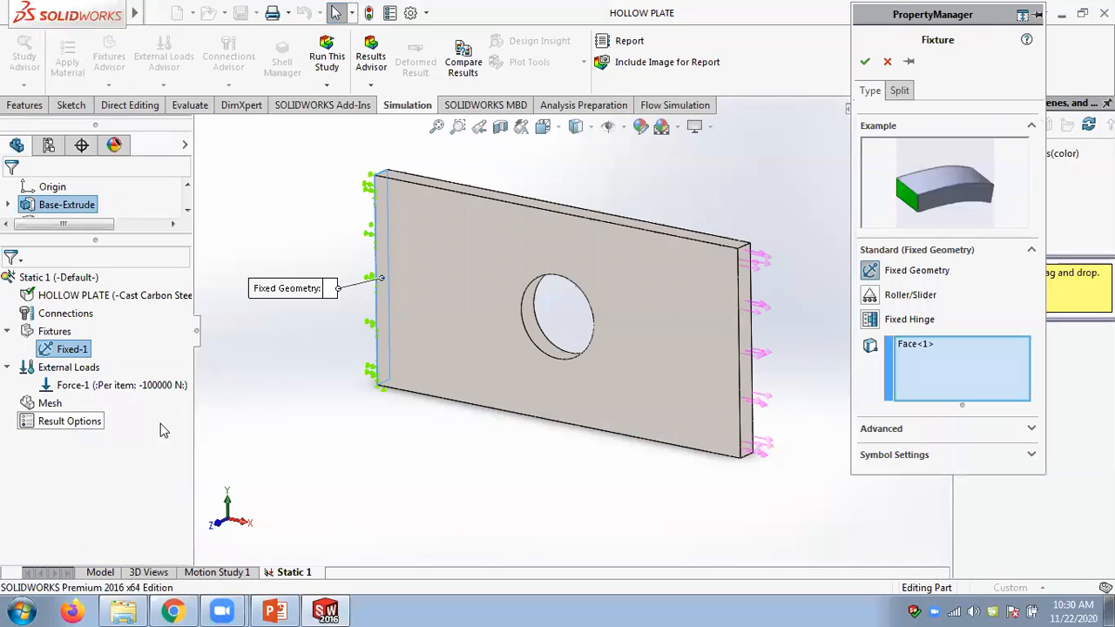
{"action": "left_click", "coordinate": [885, 63]}
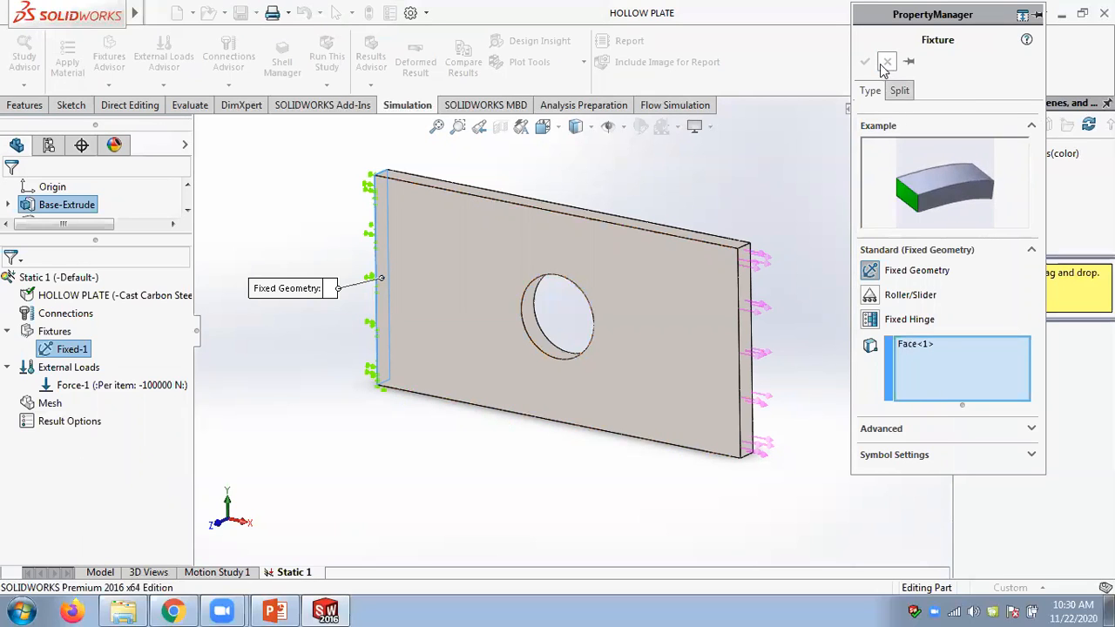
Review the definition of the end-face force load and close it without changes.
{"action": "right_click", "coordinate": [78, 392]}
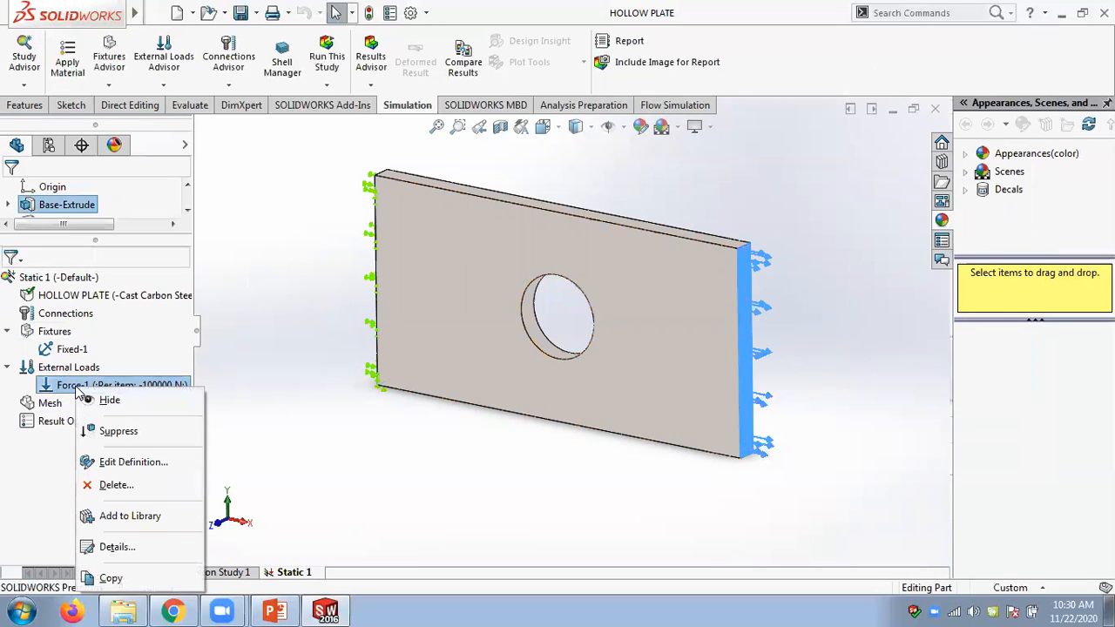
{"action": "left_click", "coordinate": [129, 463]}
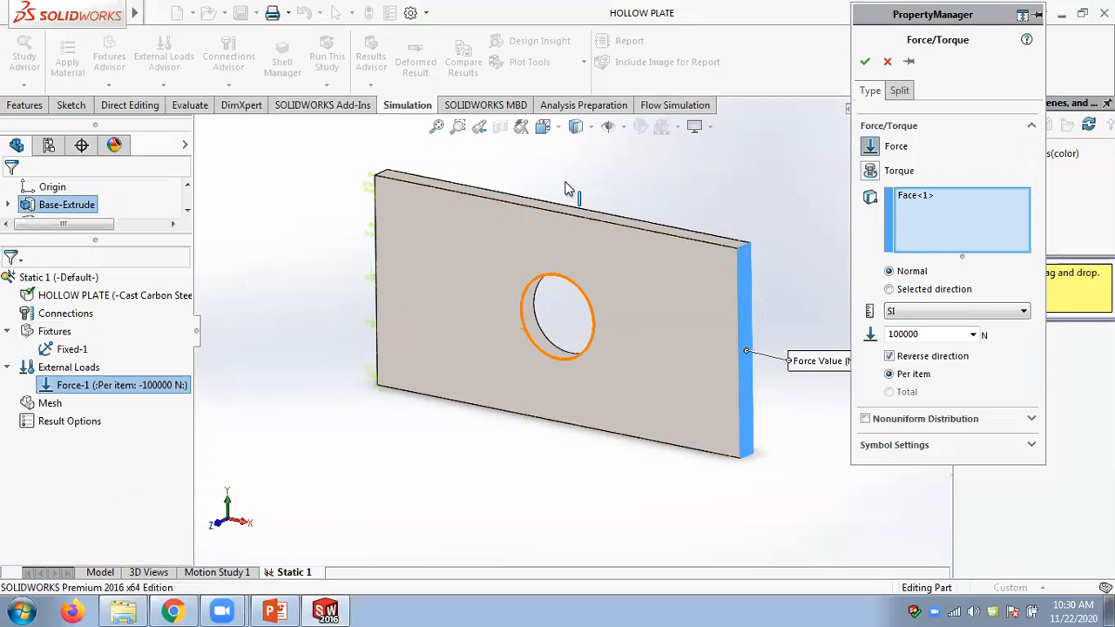
{"action": "left_click", "coordinate": [887, 61]}
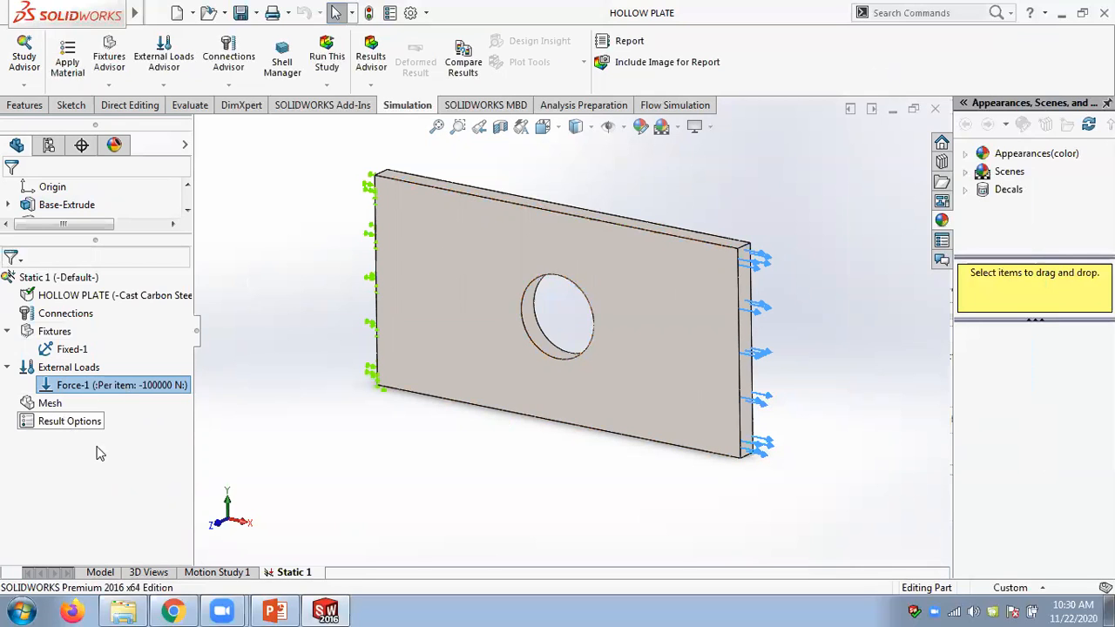
Switch to PowerPoint and examine the Force window note under the figure on slide 14 at 90% zoom.
{"action": "left_click", "coordinate": [274, 611]}
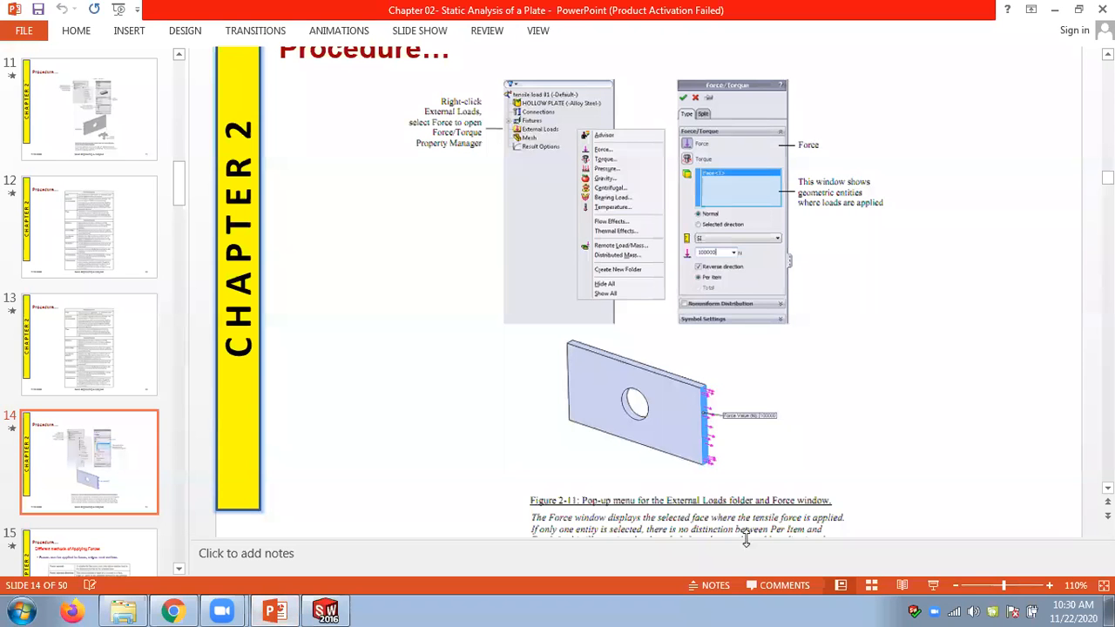
{"action": "scroll", "coordinate": [814, 566], "scroll_direction": "down", "scroll_amount": 2, "text": "ctrl"}
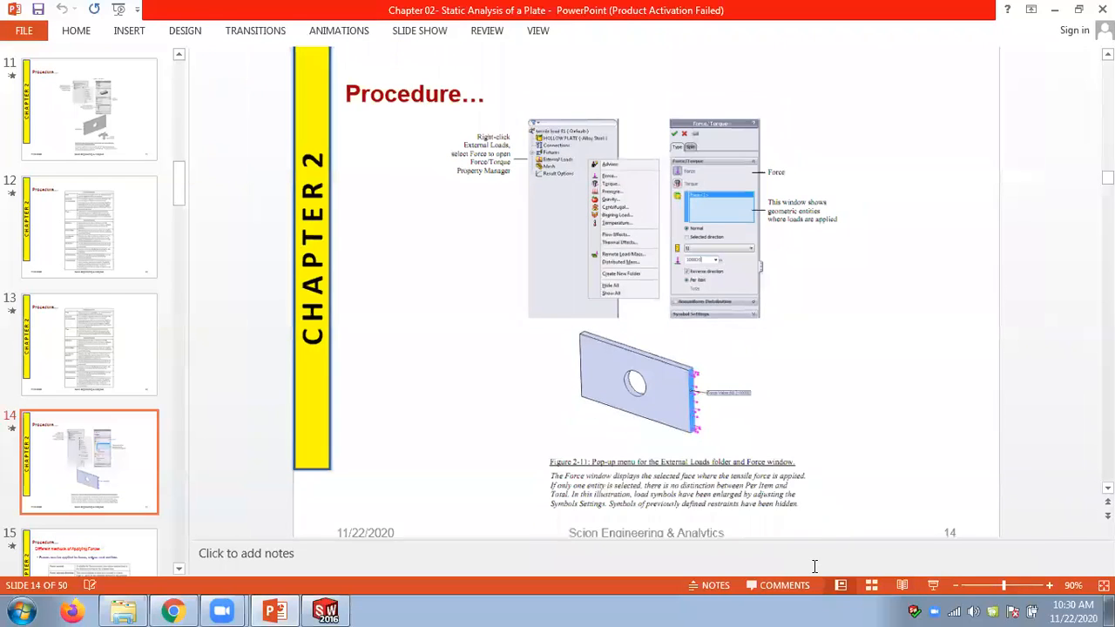
Skim the Procedure slides from applying forces through meshing and solution to the remeshing details on slide 36.
{"action": "scroll", "coordinate": [1025, 405], "scroll_direction": "down", "scroll_amount": 1, "text": "ctrl"}
{"action": "scroll", "coordinate": [1040, 414], "scroll_direction": "down", "scroll_amount": 1}
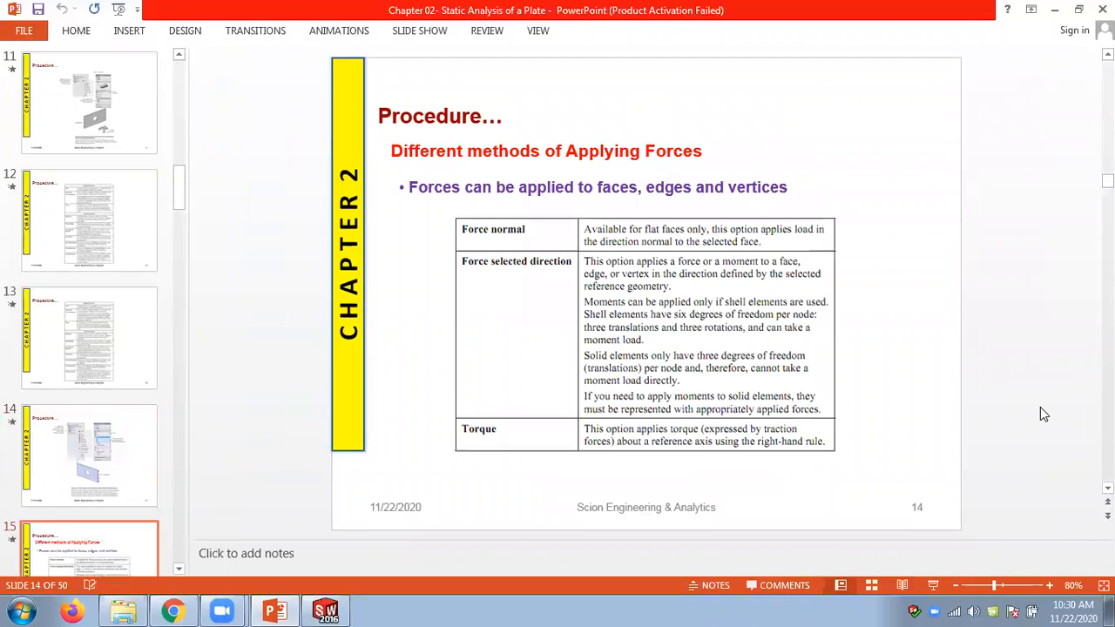
{"action": "scroll", "coordinate": [1040, 415], "scroll_direction": "down", "scroll_amount": 1}
{"action": "scroll", "coordinate": [1041, 408], "scroll_direction": "down", "scroll_amount": 4}
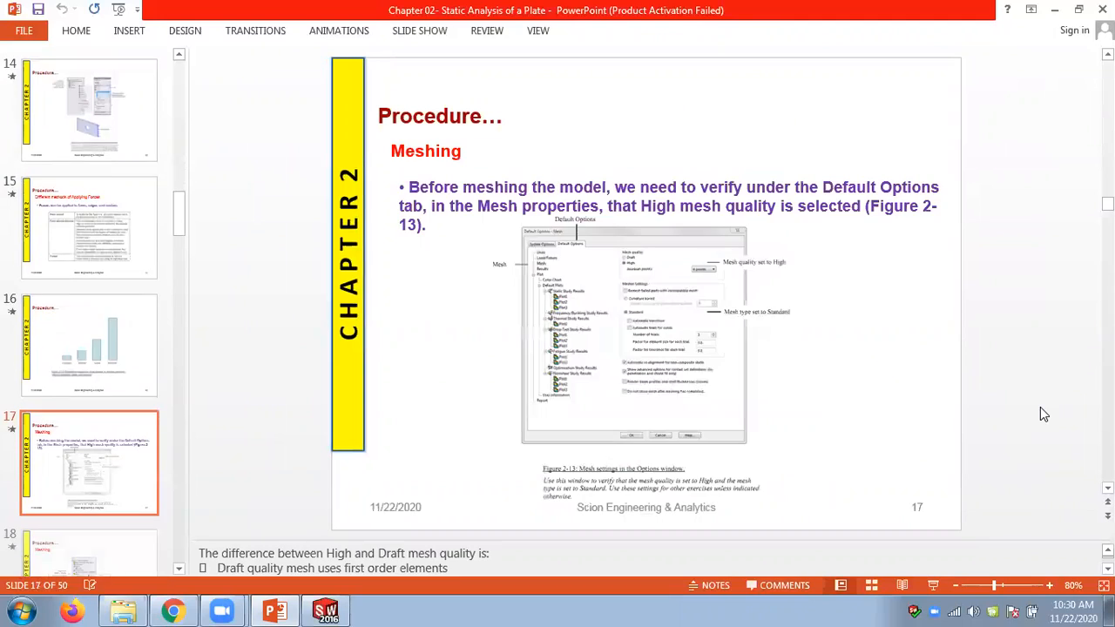
{"action": "scroll", "coordinate": [1042, 414], "scroll_direction": "down", "scroll_amount": 5}
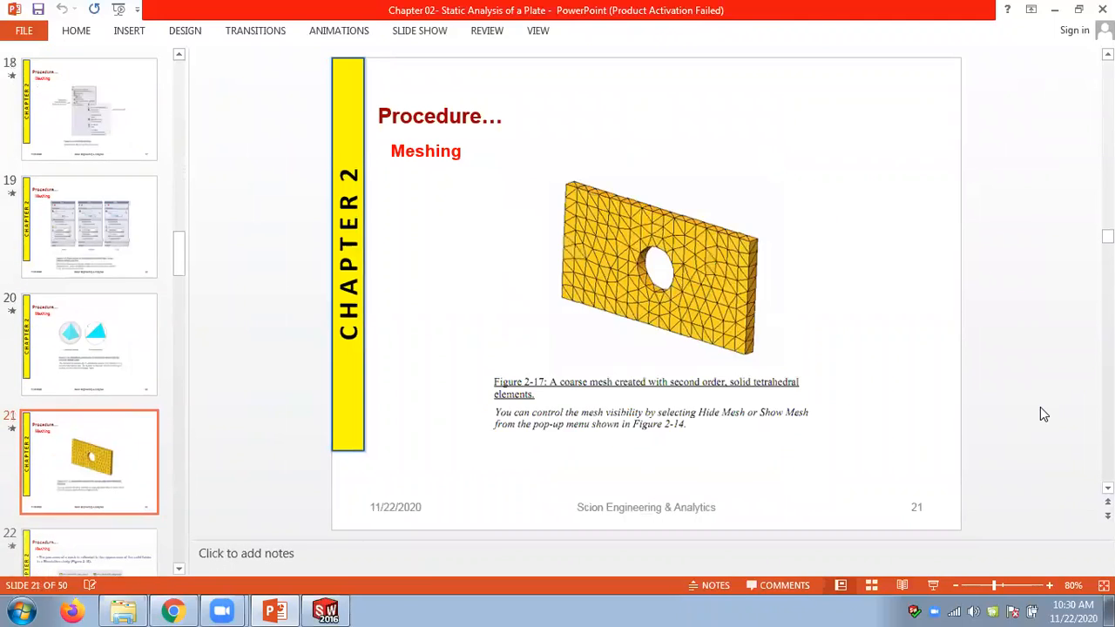
{"action": "scroll", "coordinate": [1040, 409], "scroll_direction": "down", "scroll_amount": 4}
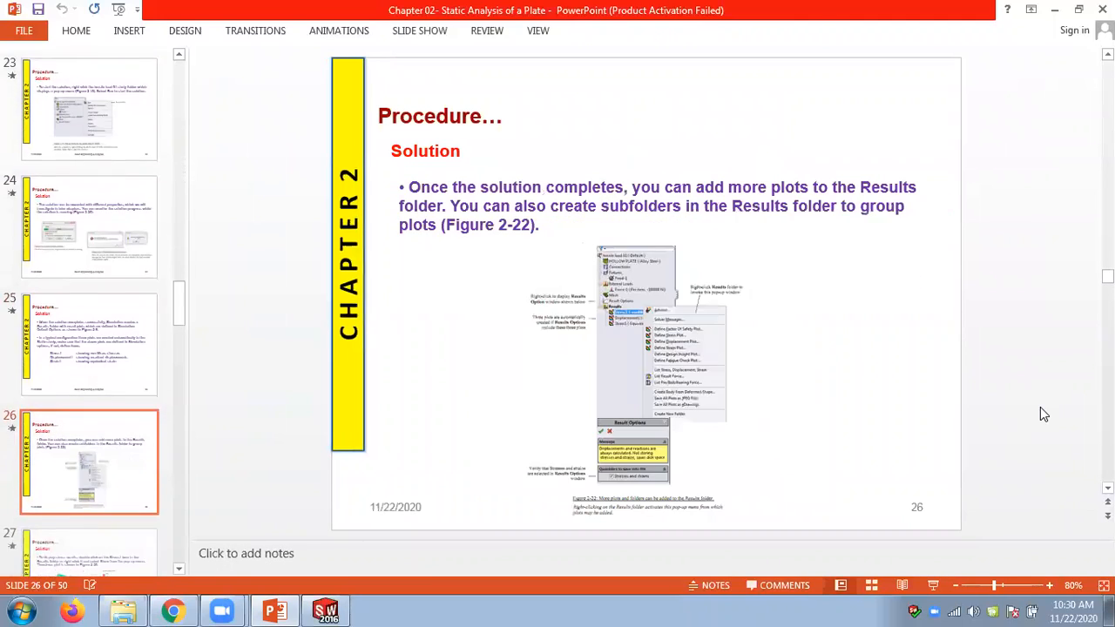
{"action": "scroll", "coordinate": [1043, 415], "scroll_direction": "down", "scroll_amount": 2}
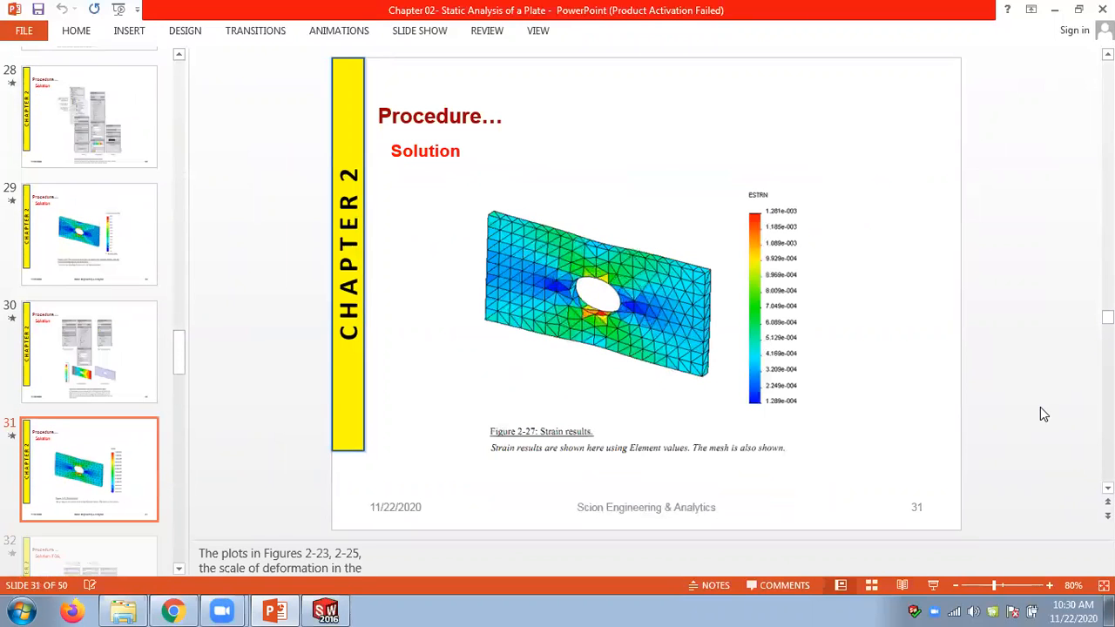
{"action": "scroll", "coordinate": [1041, 407], "scroll_direction": "down", "scroll_amount": 4}
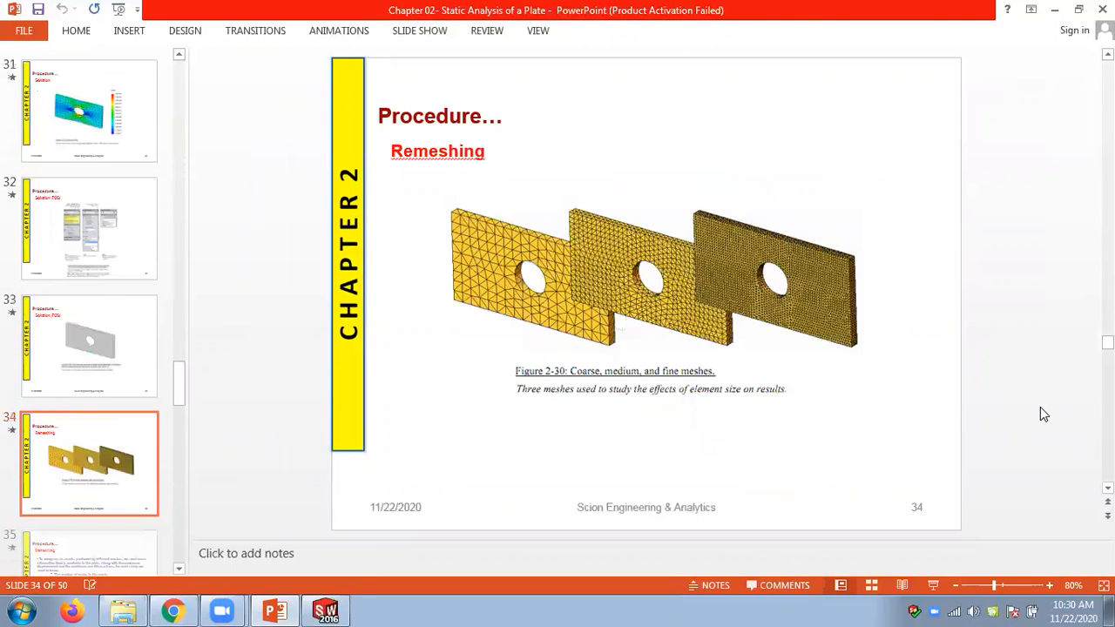
{"action": "scroll", "coordinate": [1043, 414], "scroll_direction": "down", "scroll_amount": 1}
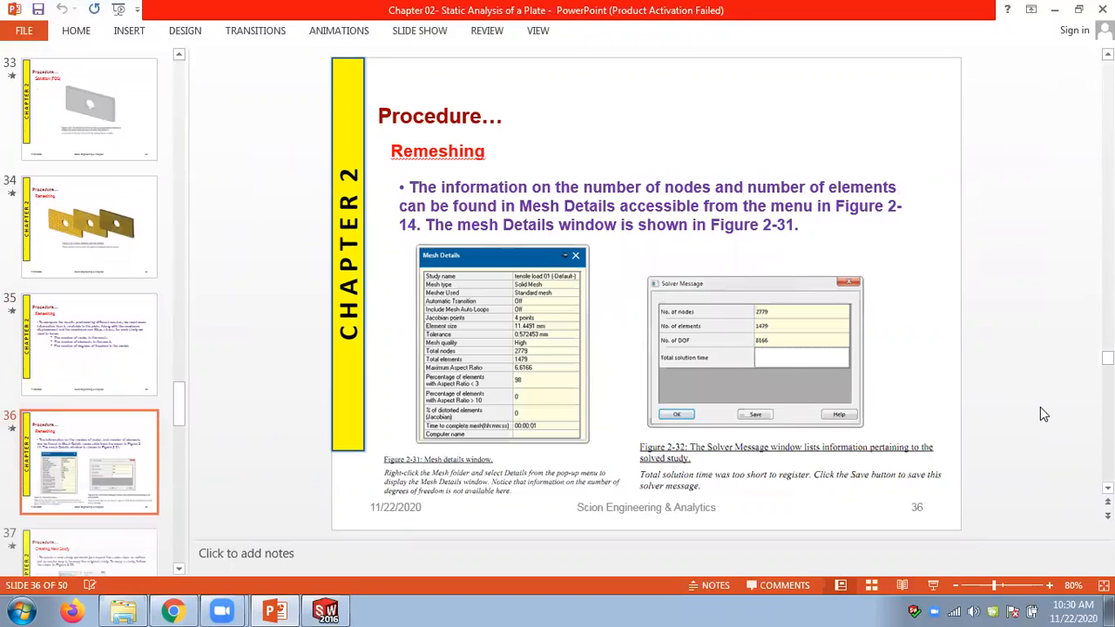